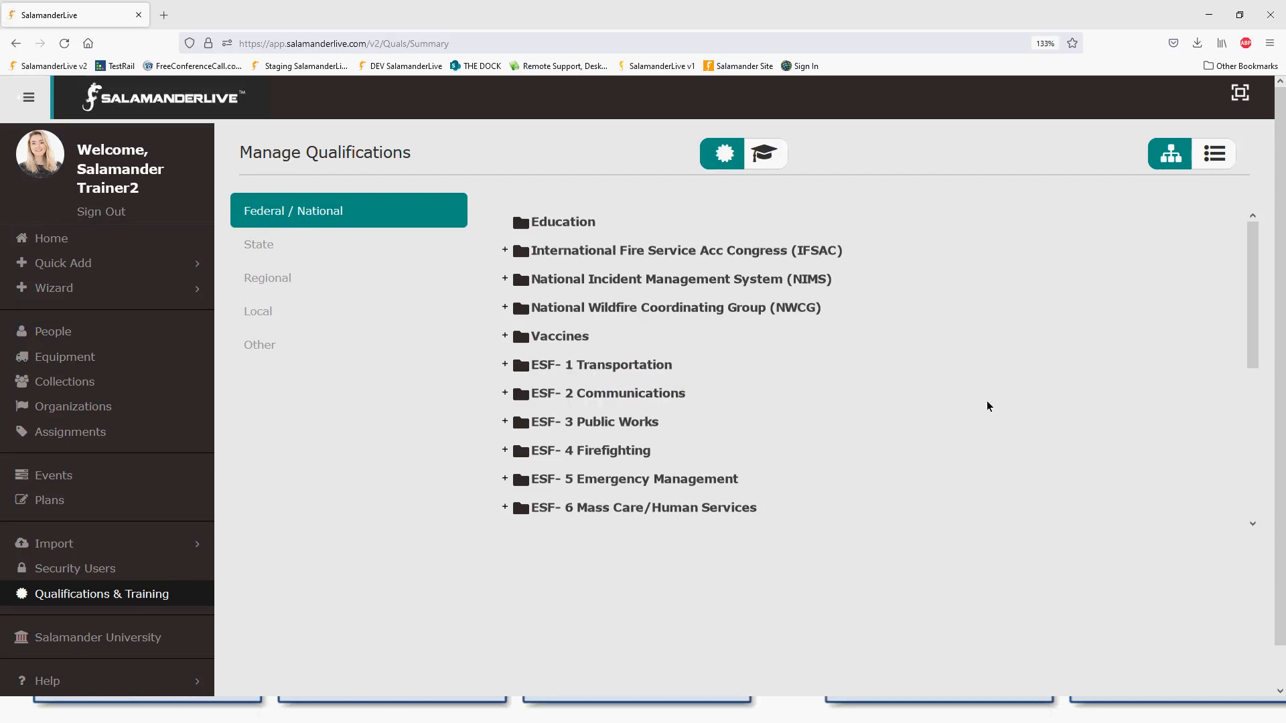
pyautogui.scroll(-1, 1253, 357)
pyautogui.moveTo(1253, 357); pyautogui.dragTo(1243, 319)
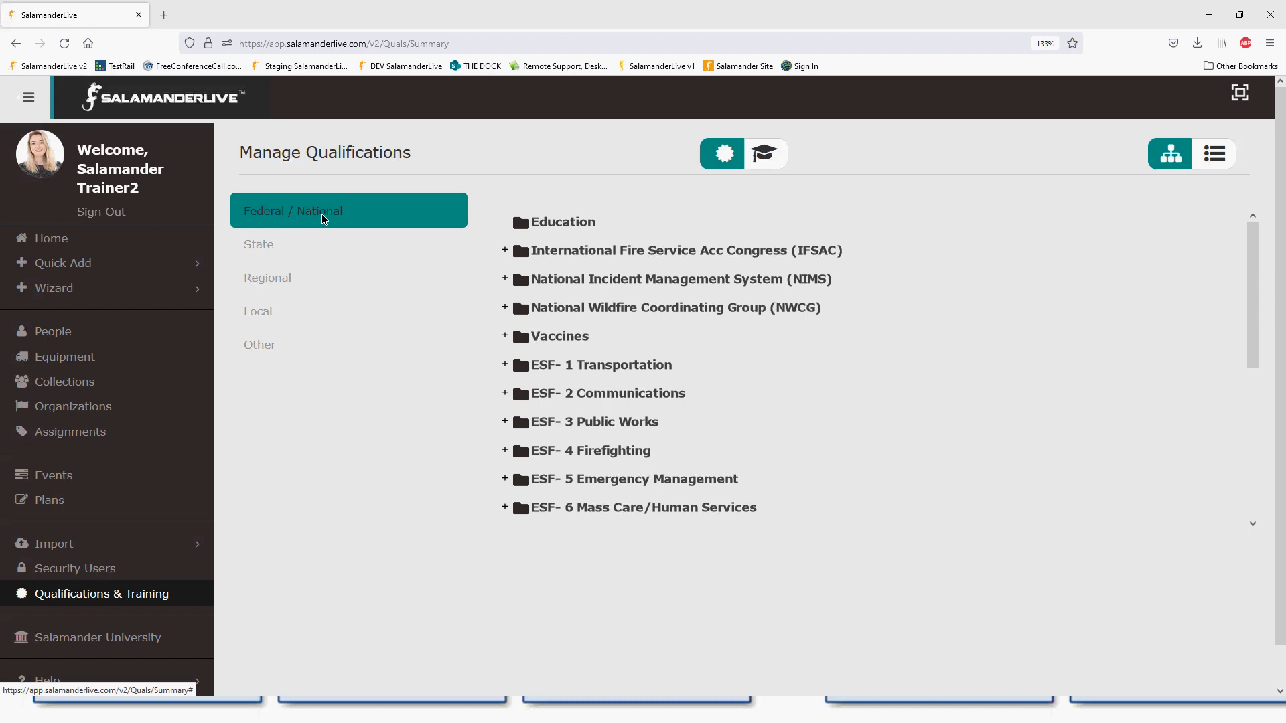
# - Show the State qualification folders and scroll through them from Alabama to South Dakota
pyautogui.click(263, 245)
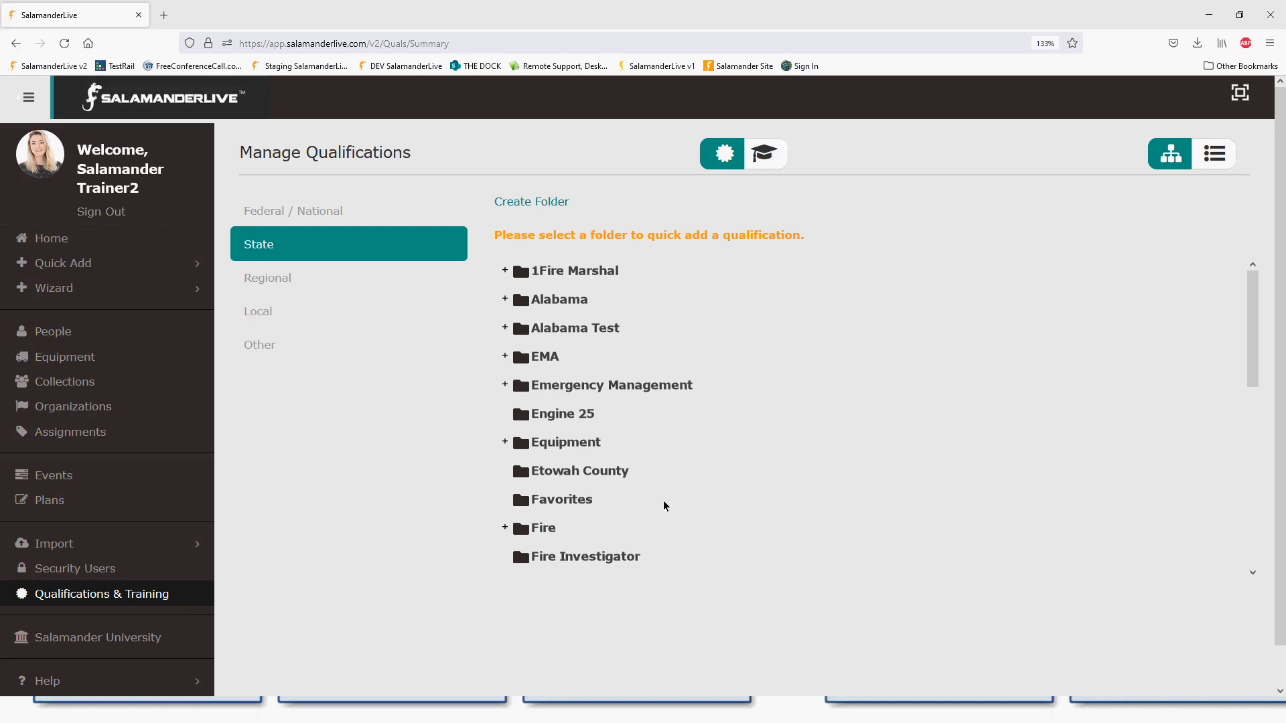
pyautogui.scroll(-2, 666, 481)
pyautogui.scroll(-9, 666, 478)
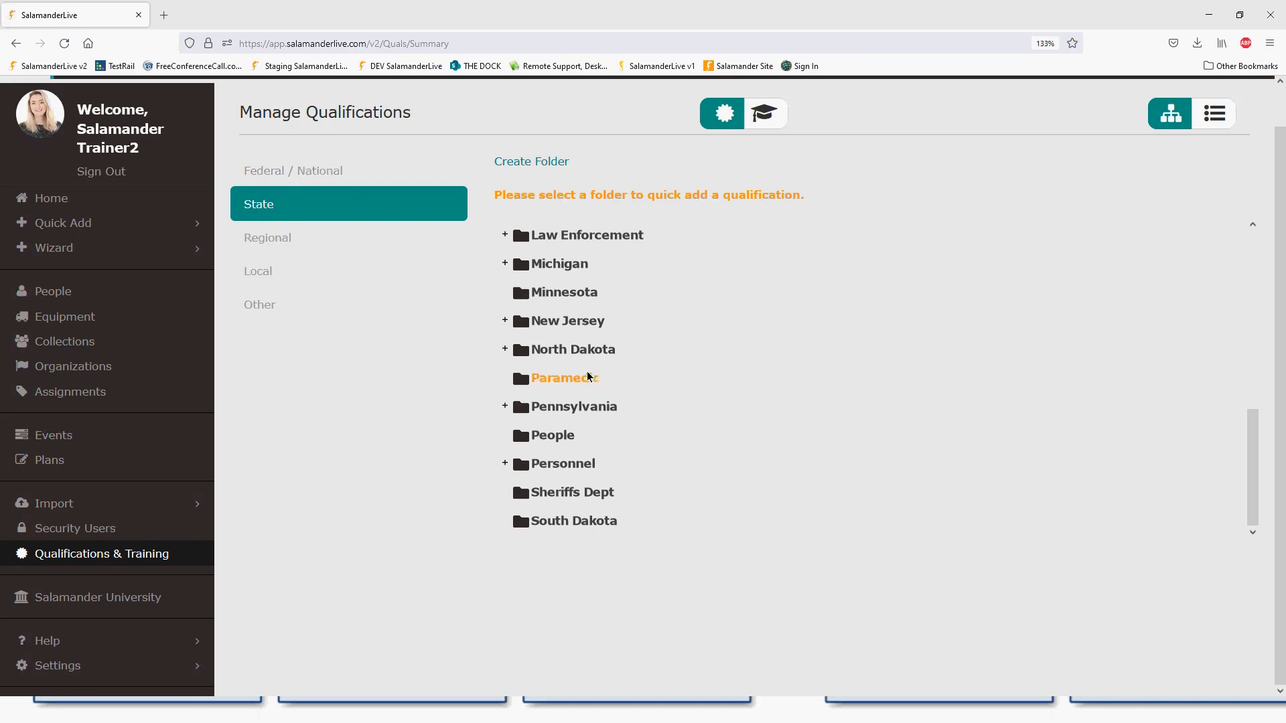
pyautogui.scroll(2, 620, 408)
pyautogui.scroll(5, 623, 410)
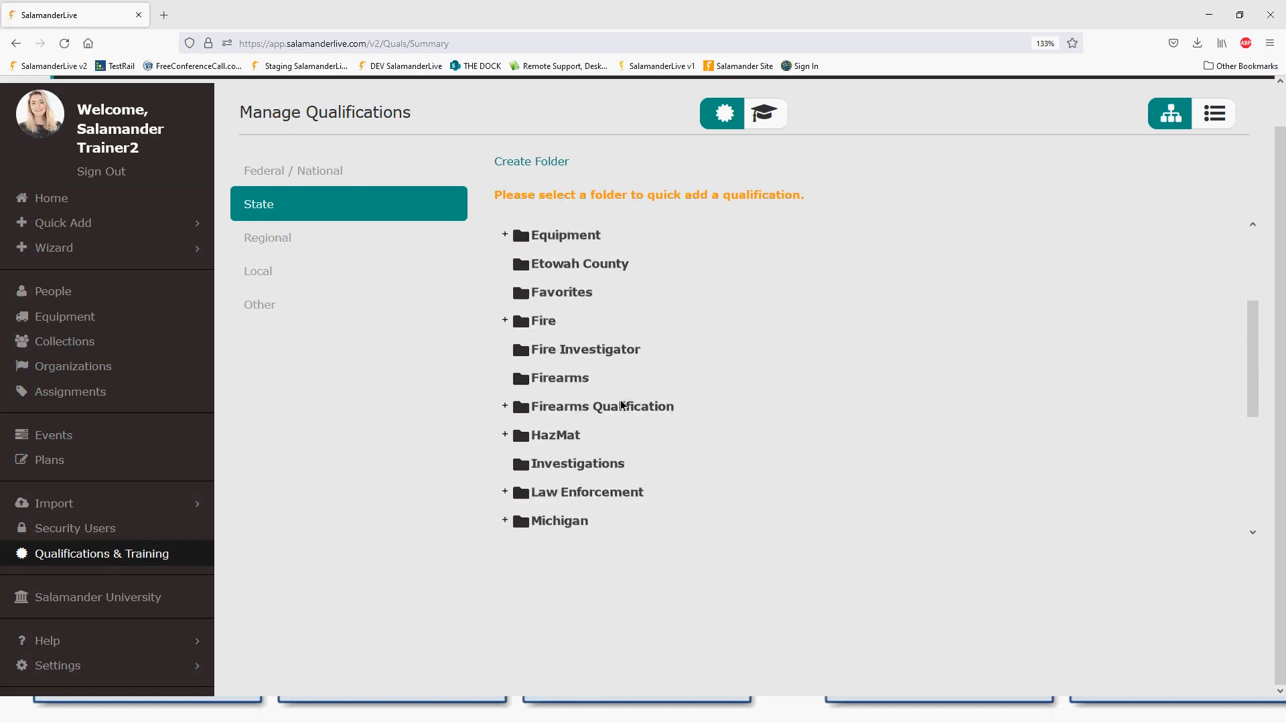
pyautogui.scroll(1, 351, 256)
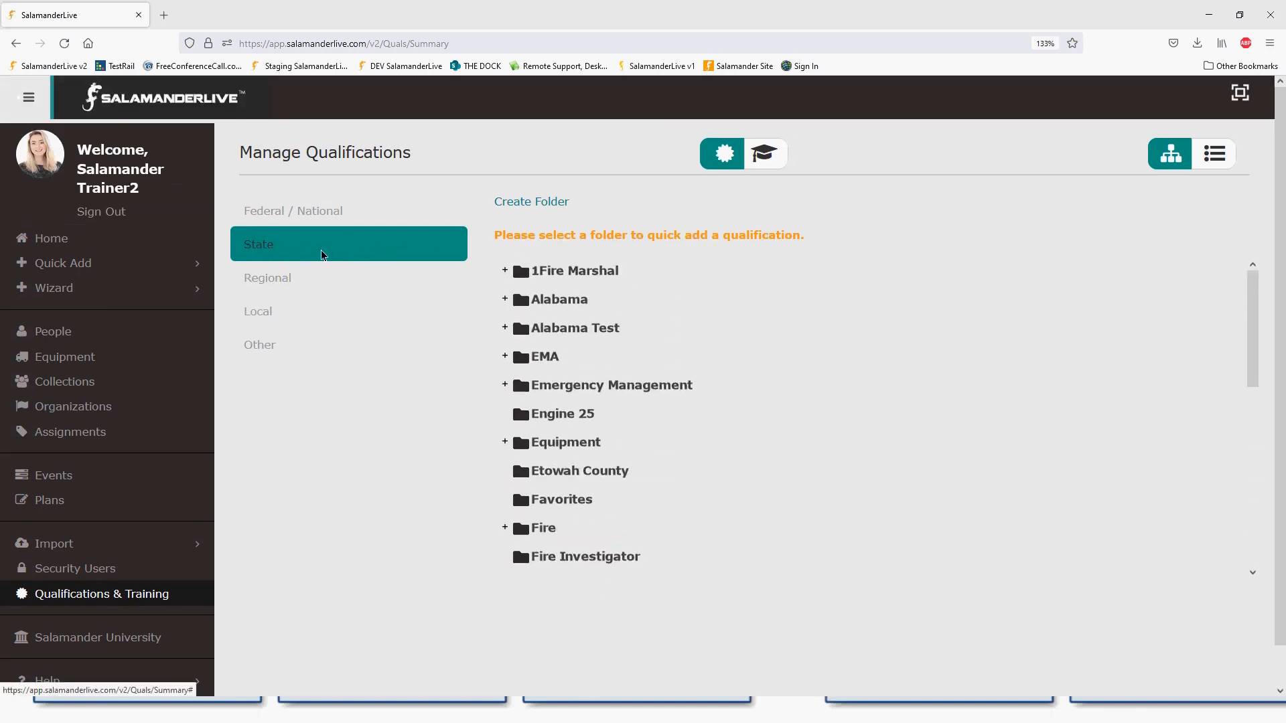
# - Create a new State qualification folder named EMS
pyautogui.click(542, 202)
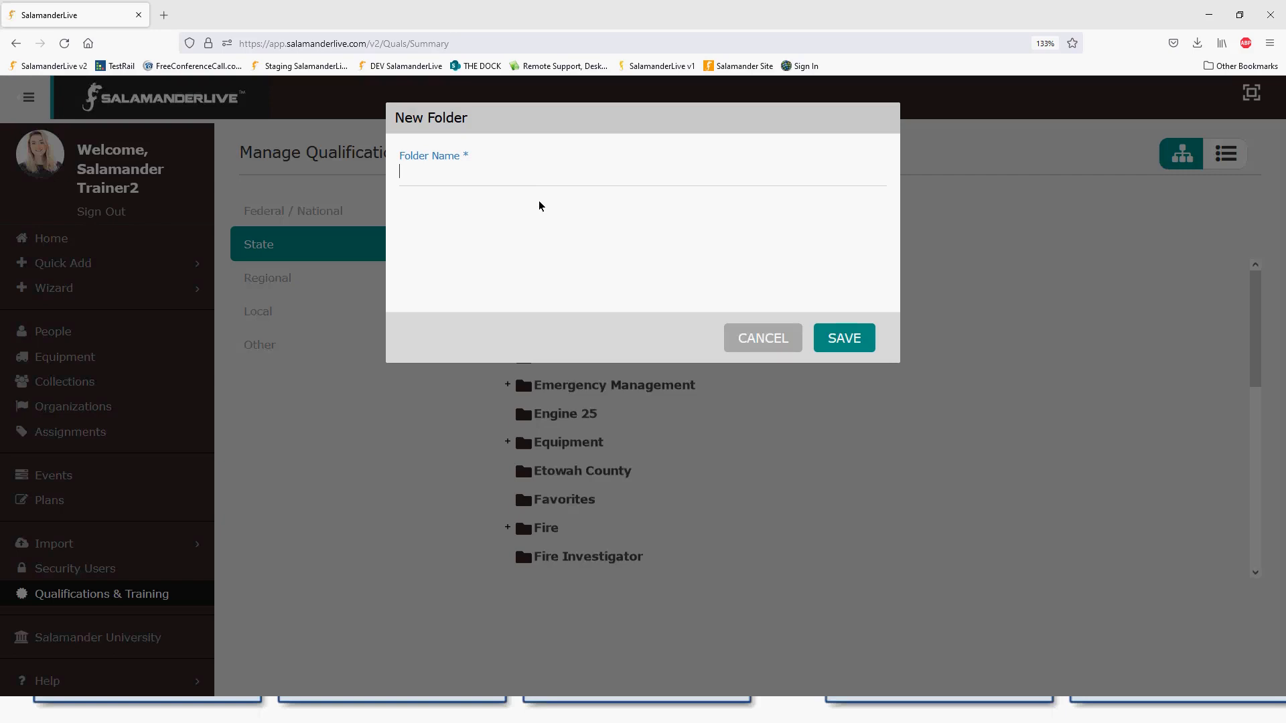
pyautogui.click(767, 338)
pyautogui.scroll(-3, 630, 389)
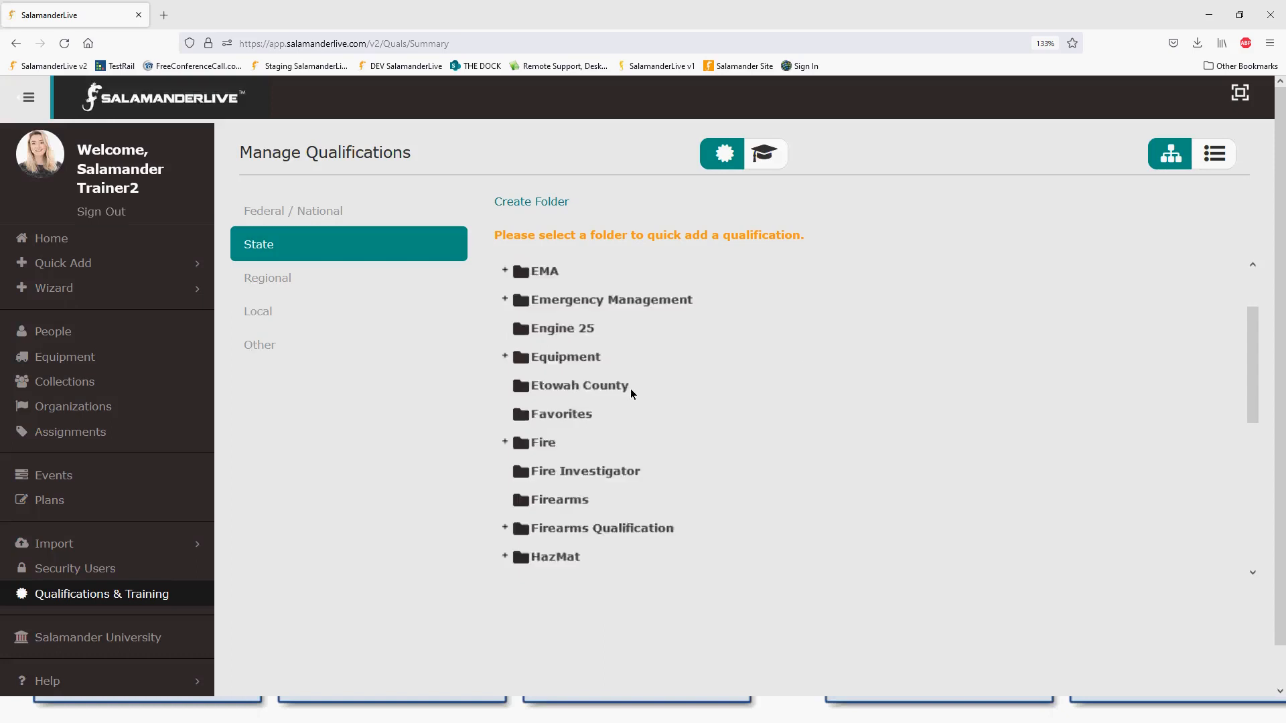
pyautogui.scroll(-6, 628, 399)
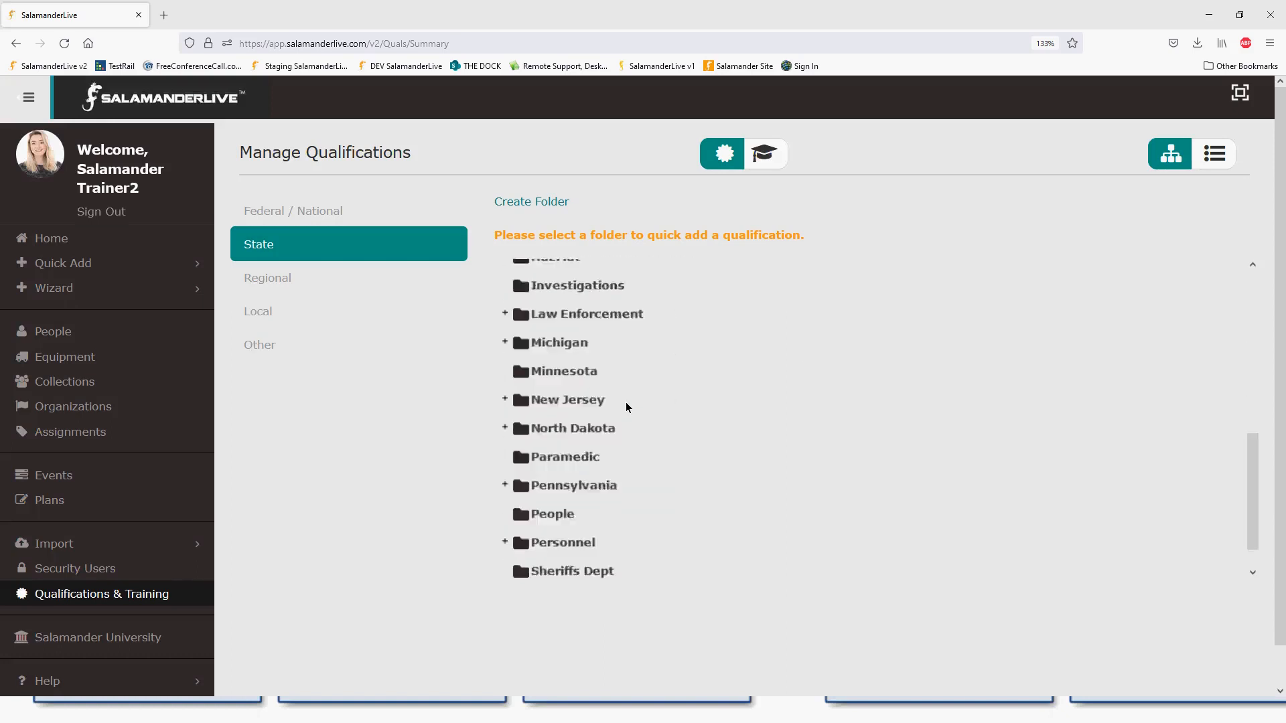
pyautogui.scroll(10, 629, 410)
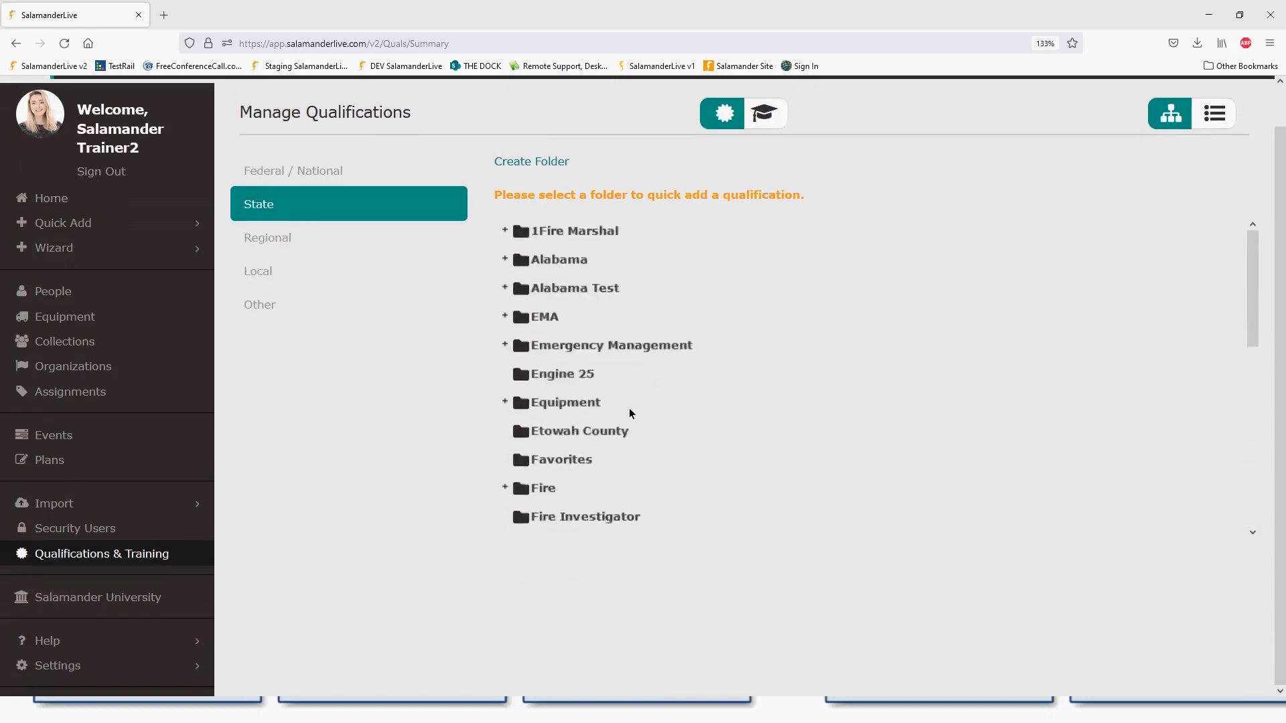
pyautogui.click(537, 201)
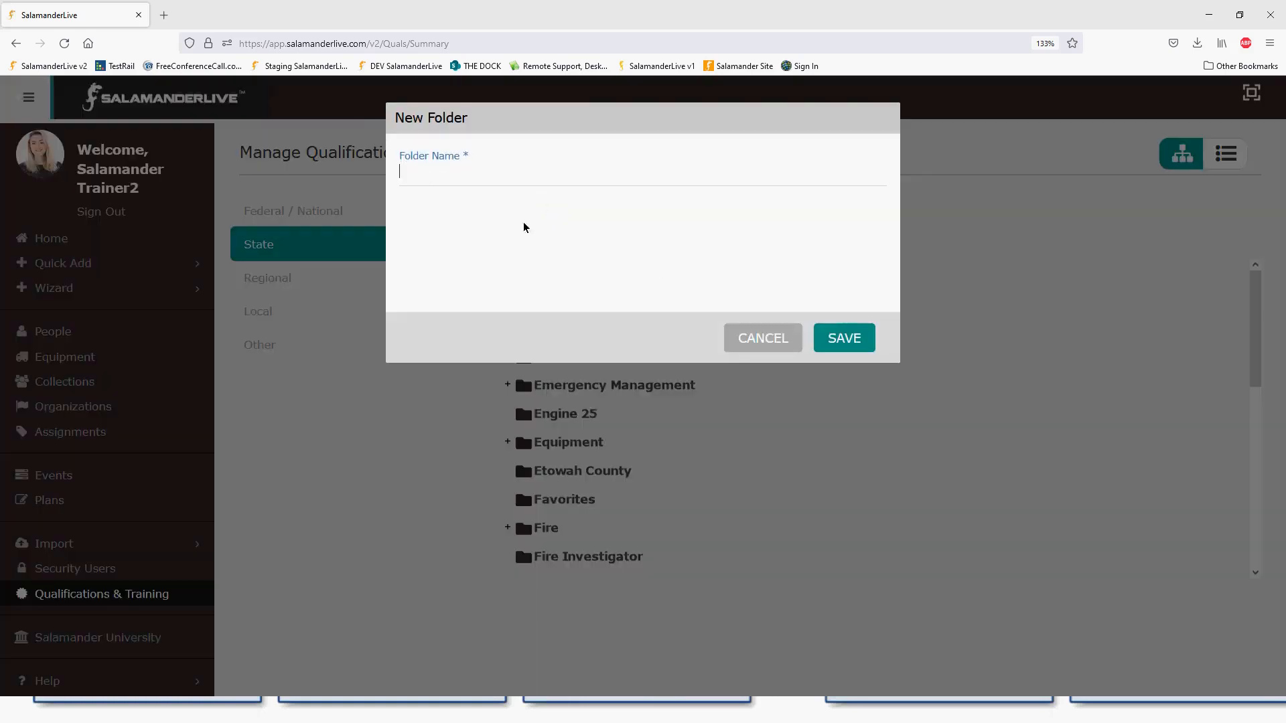
pyautogui.write('EMS')
pyautogui.click(845, 338)
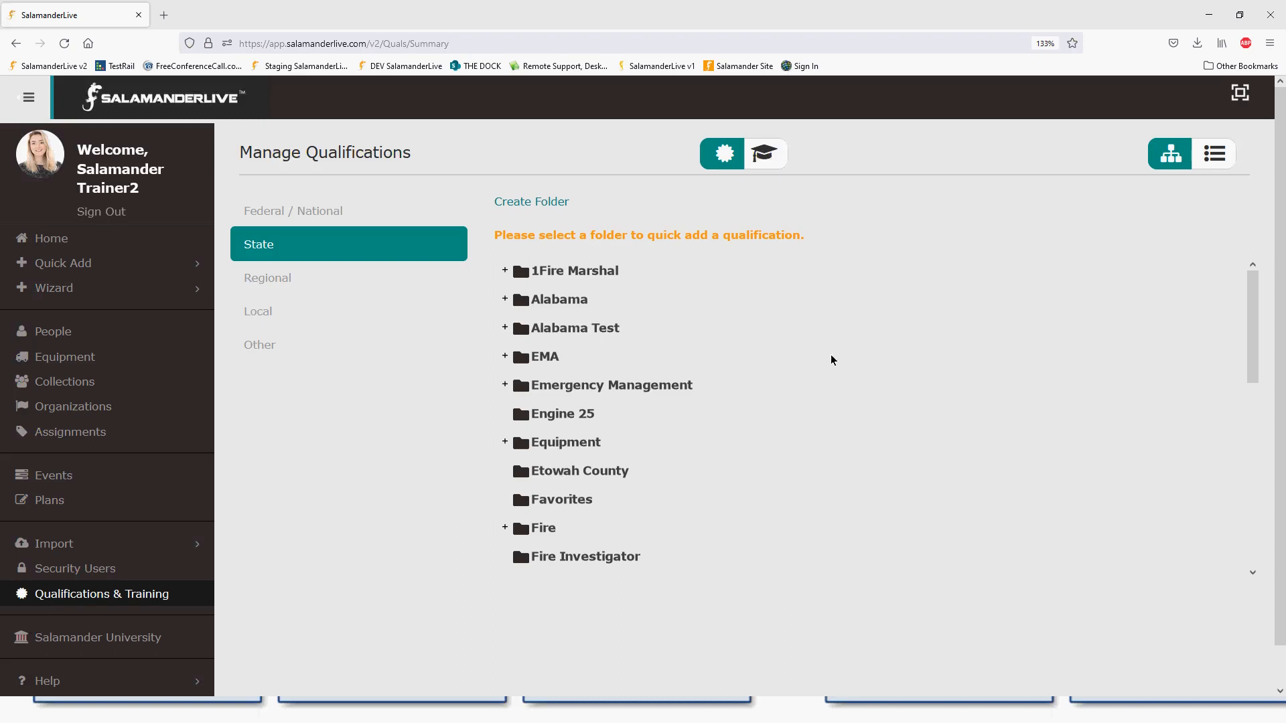
# - Reload the page to refresh the folder list
pyautogui.scroll(-5, 849, 344)
pyautogui.scroll(-3, 804, 385)
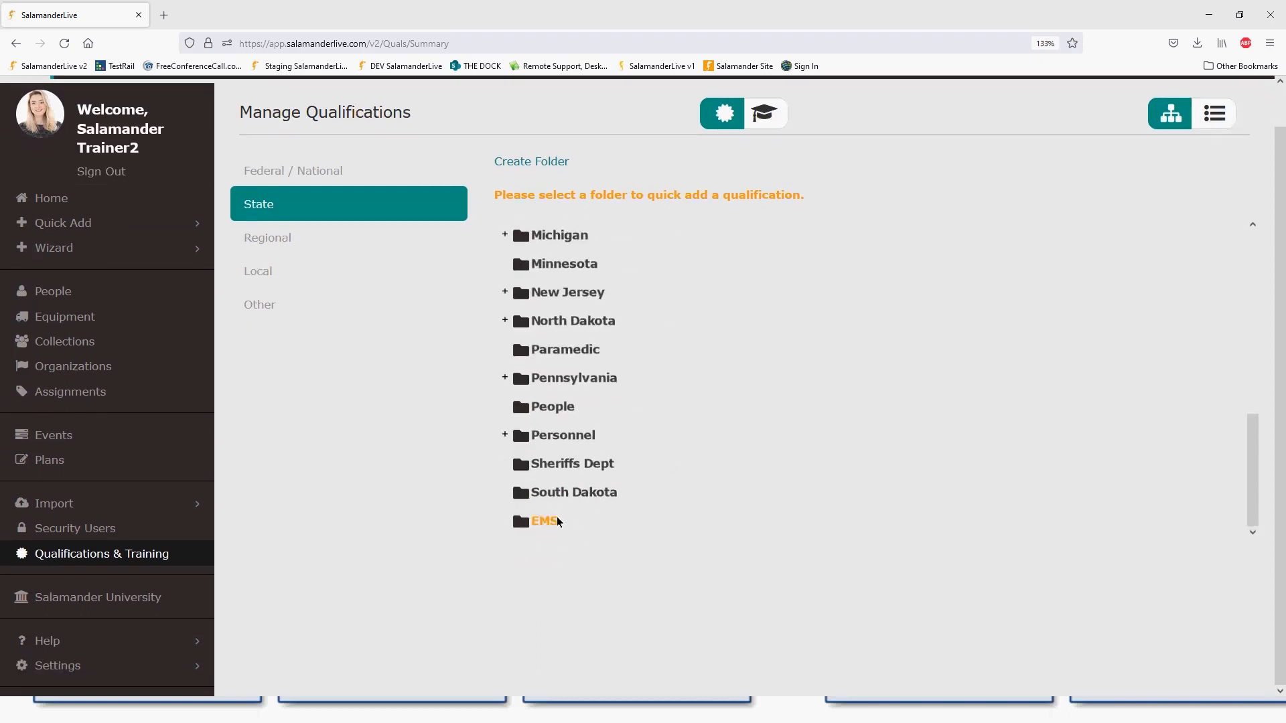
pyautogui.click(65, 42)
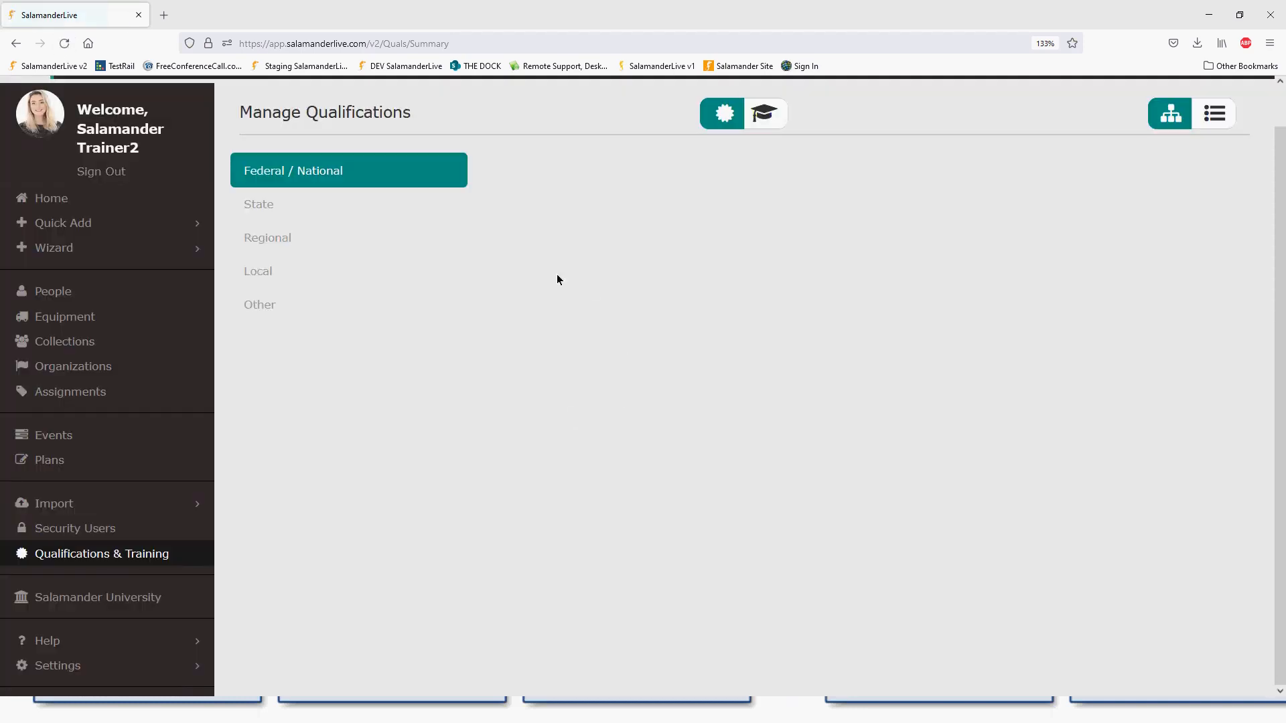
# - Show the State folders again and find EMS between Emergency Management and Engine 25
pyautogui.click(258, 207)
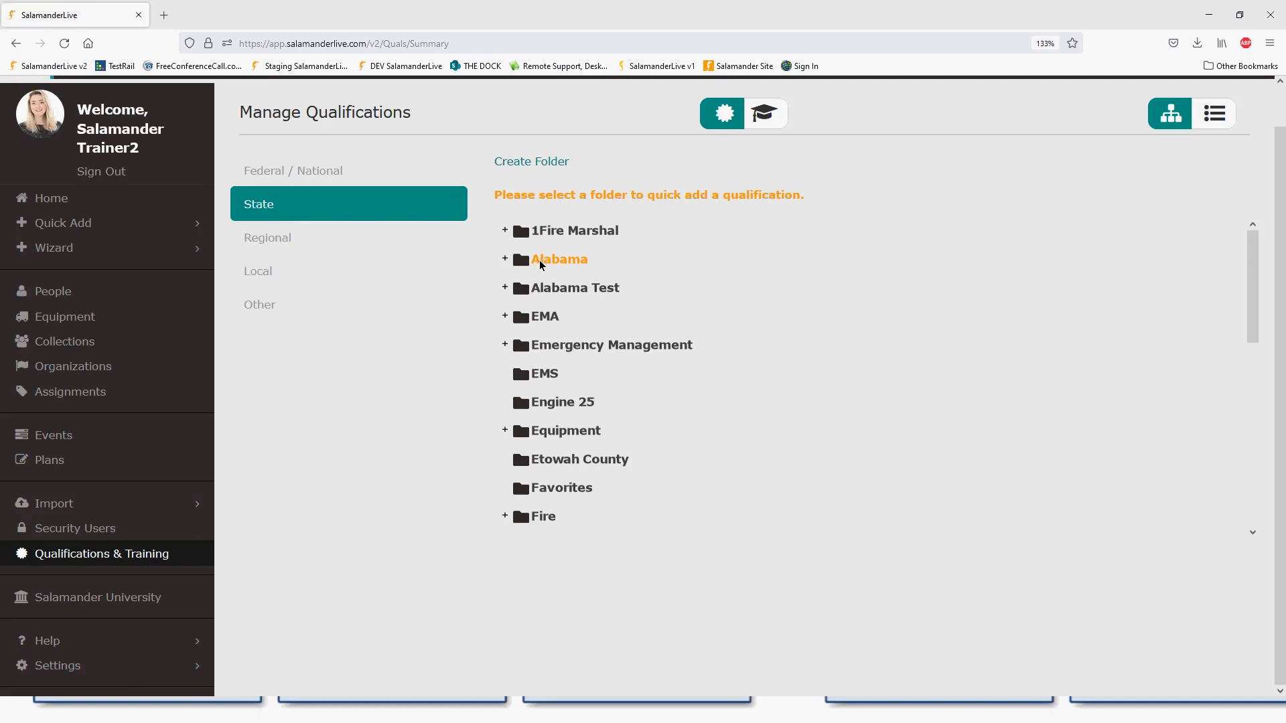
pyautogui.scroll(-3, 559, 312)
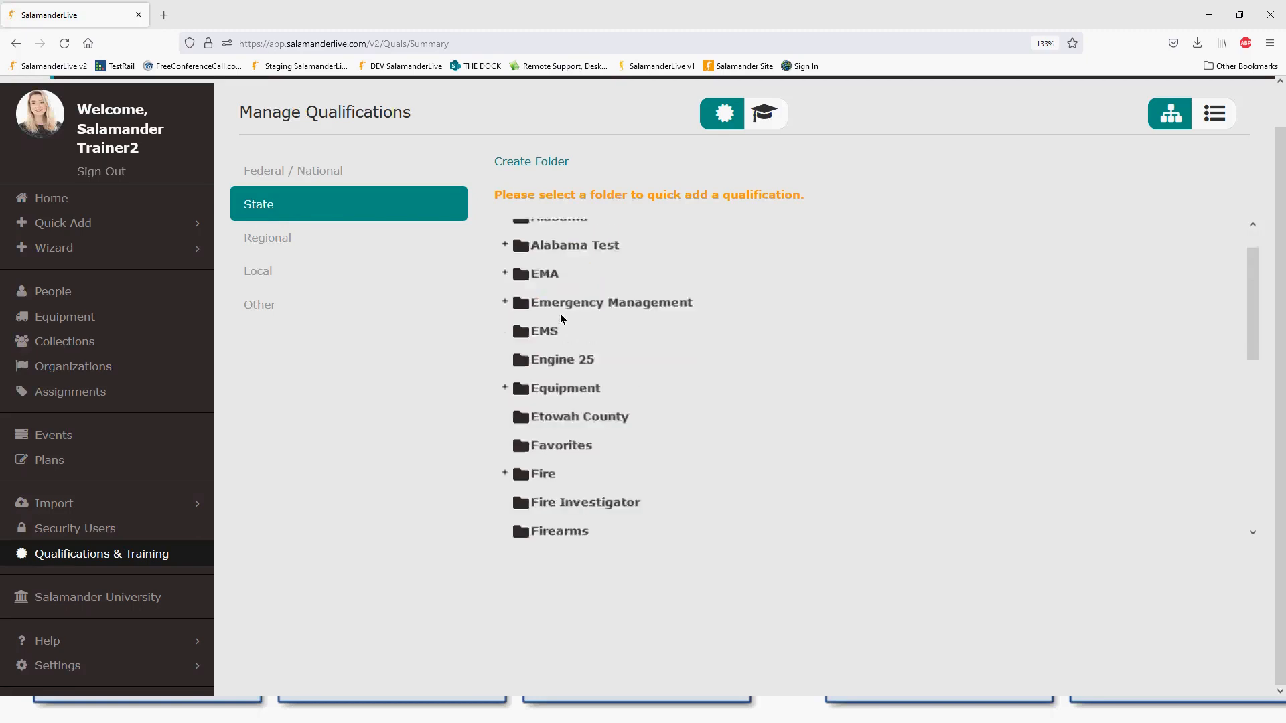
pyautogui.scroll(-4, 563, 324)
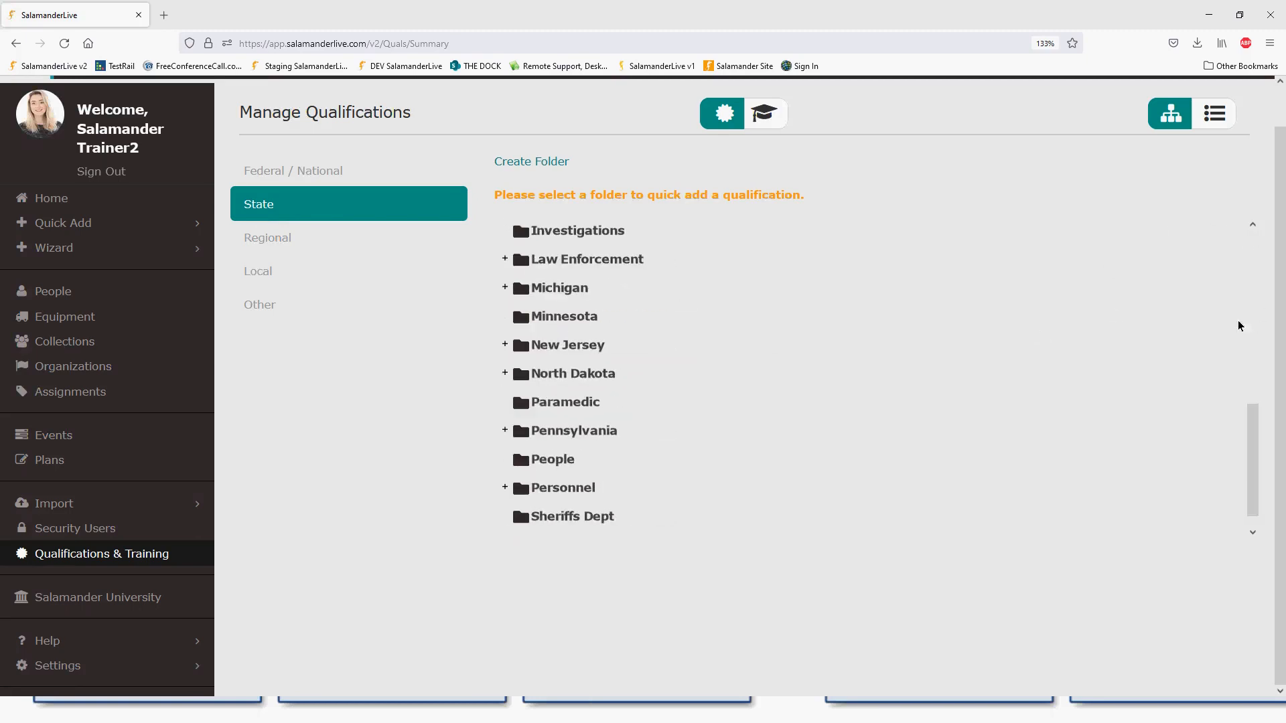
pyautogui.scroll(-1, 586, 439)
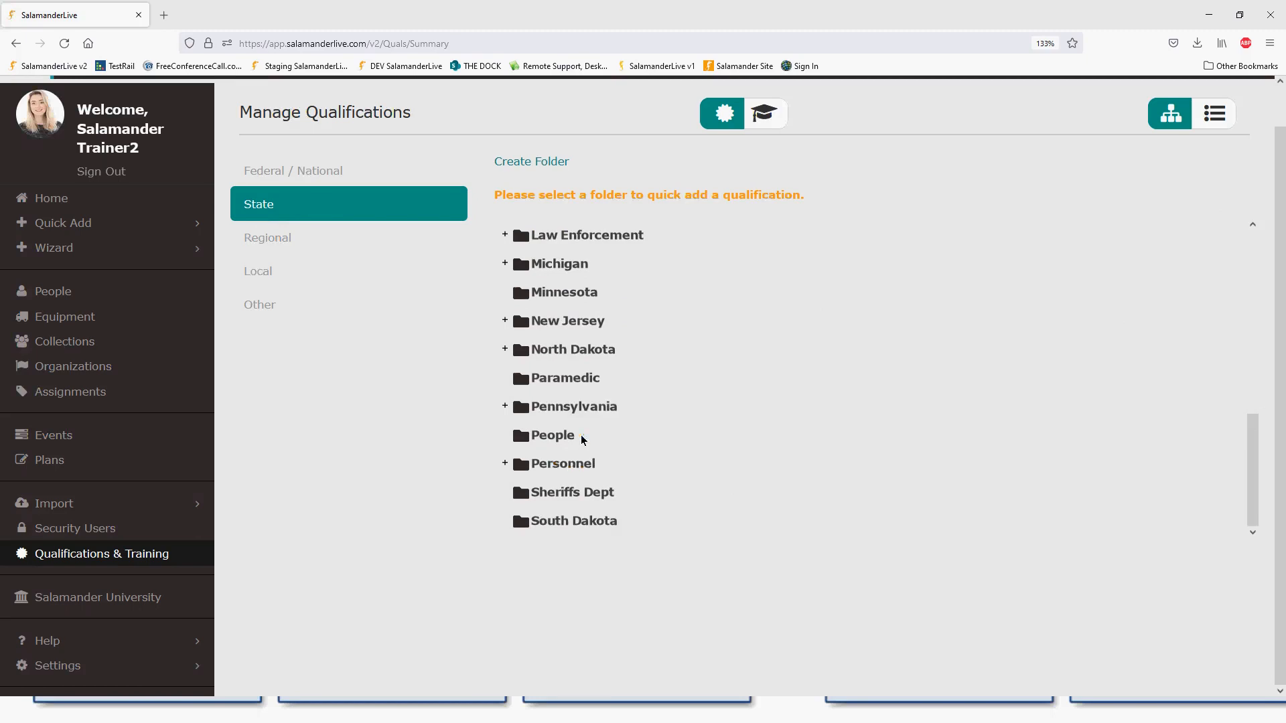
pyautogui.scroll(10, 590, 472)
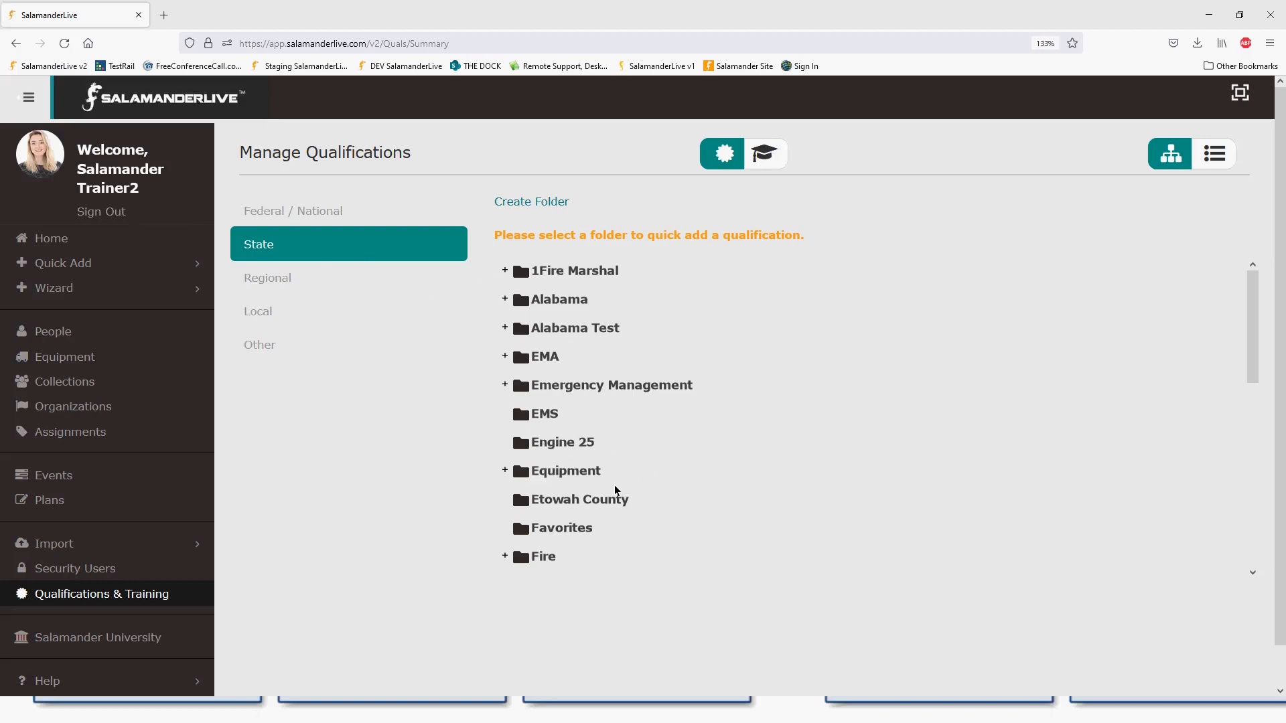
# - Expand EMA to show AEMT and Alabama Test to show APOSTIC [AP1] and Polygraph [12345]
pyautogui.rightClick(550, 420)
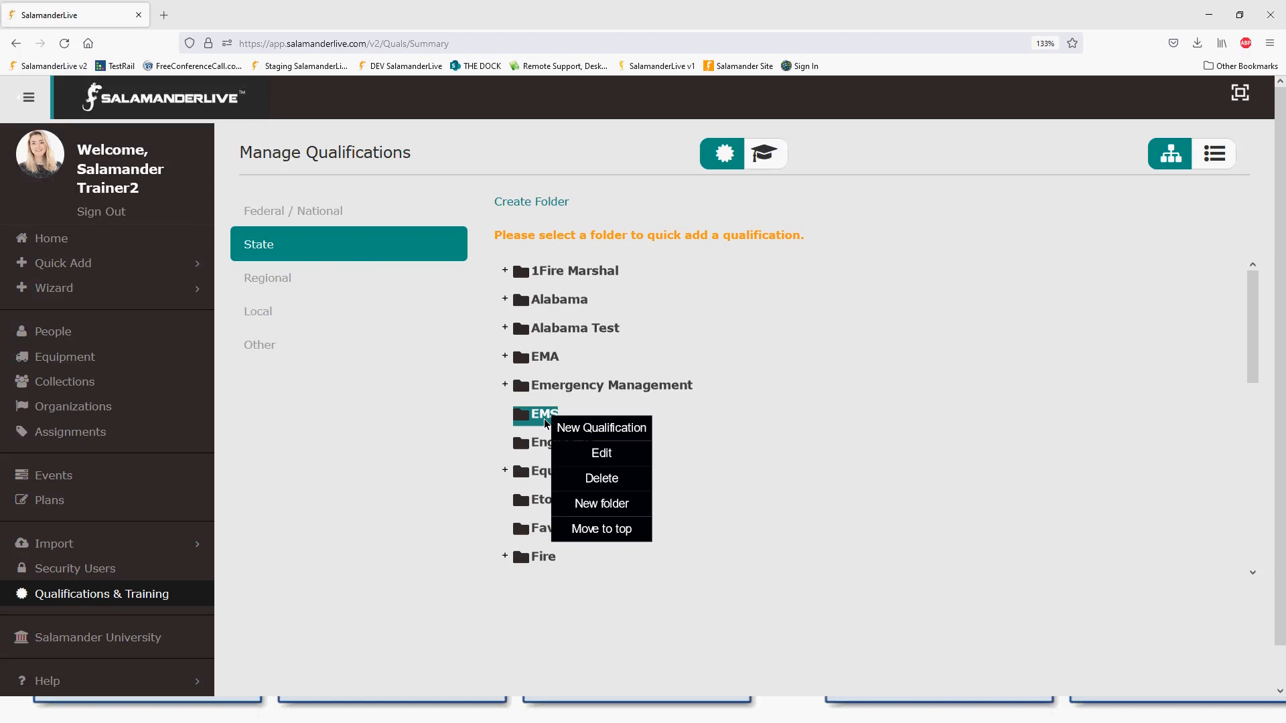
pyautogui.click(506, 386)
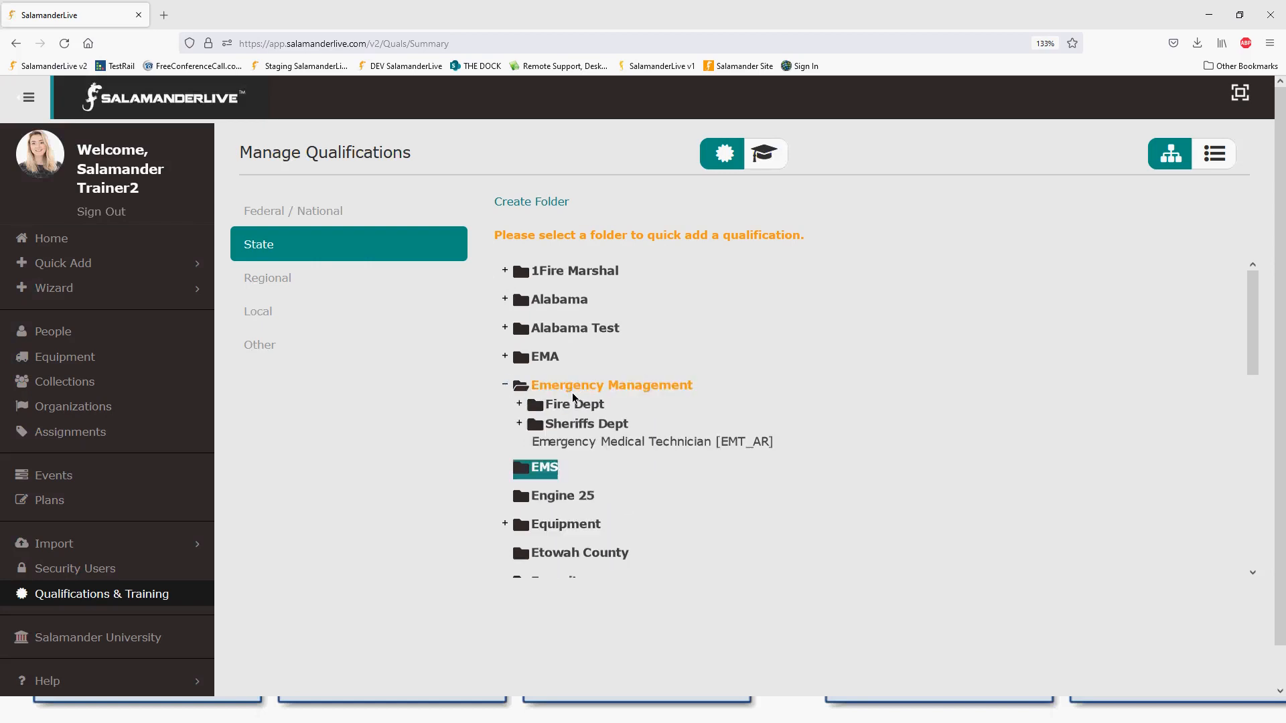
pyautogui.click(505, 385)
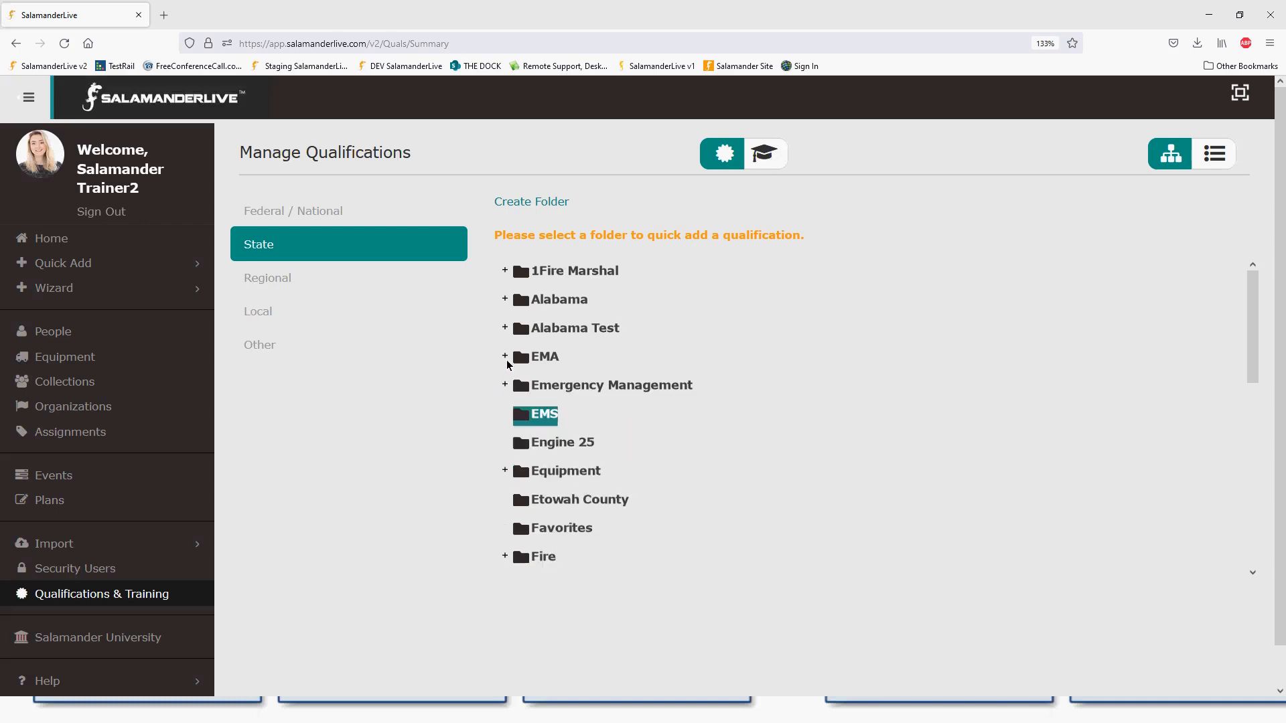
pyautogui.click(507, 357)
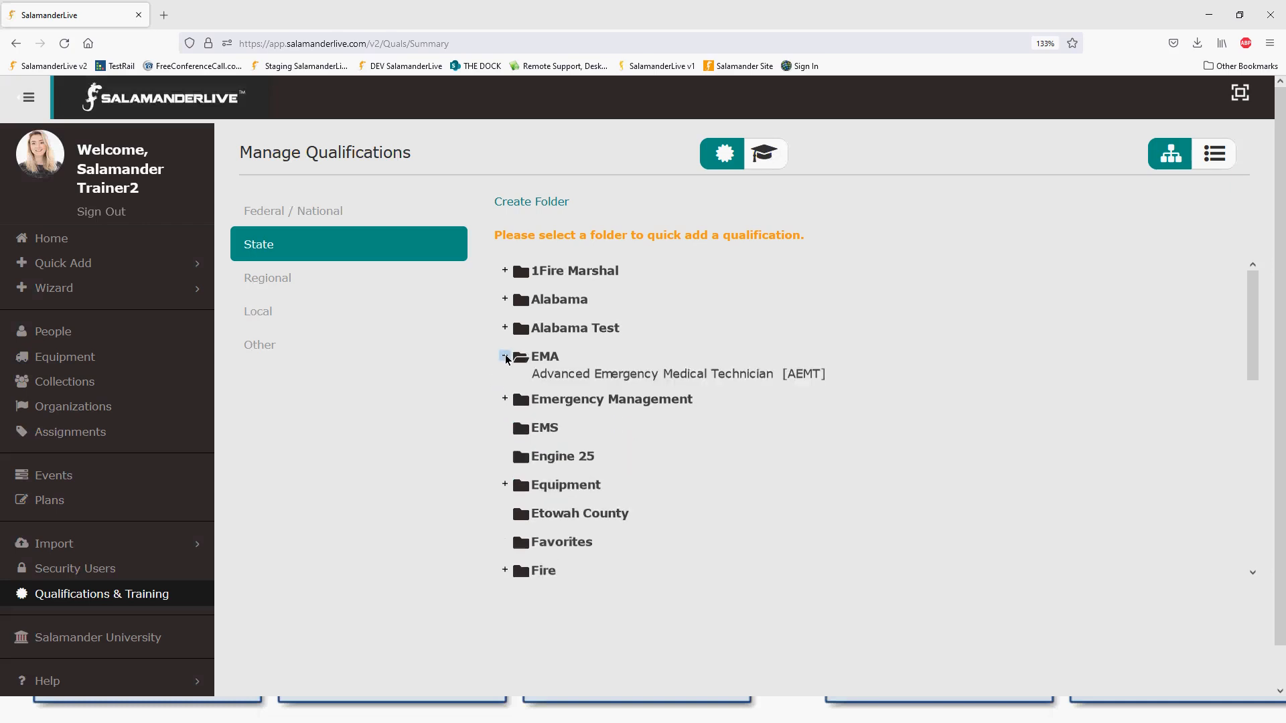
pyautogui.click(505, 328)
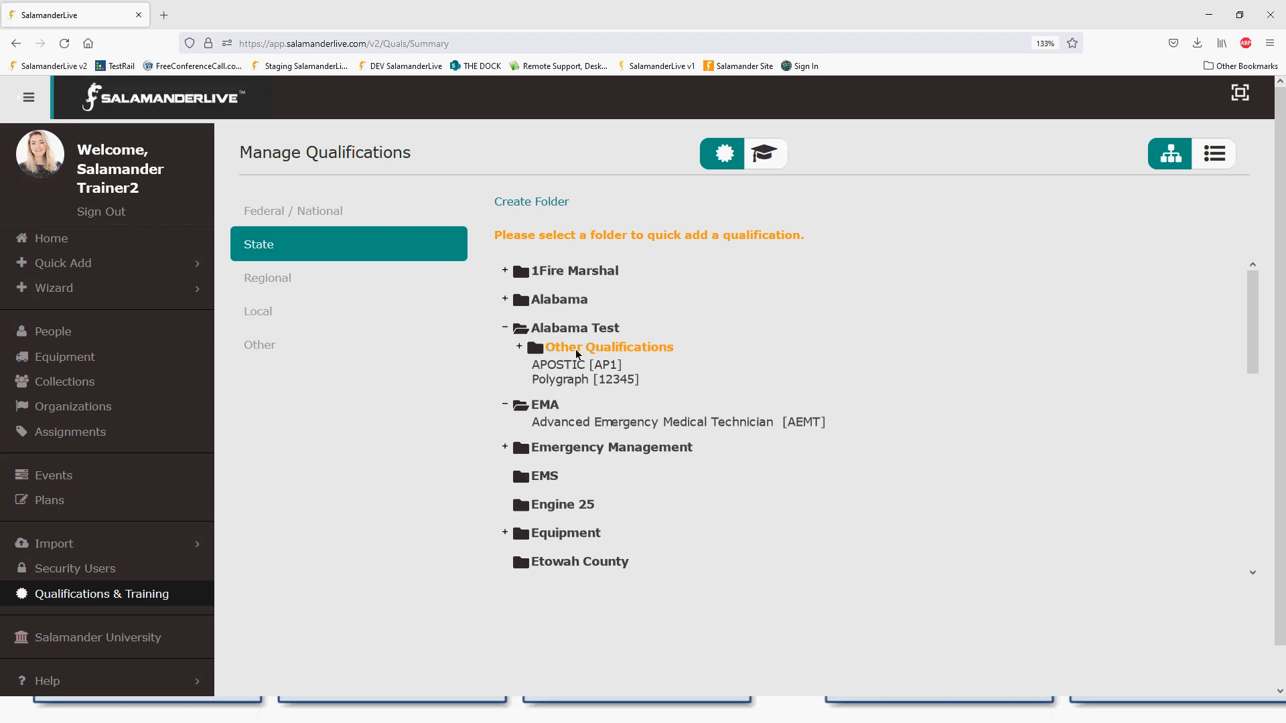
# - Place Other Qualifications below Polygraph and move Firearms [APOSTC] from Alabama into Alabama Test
pyautogui.rightClick(597, 350)
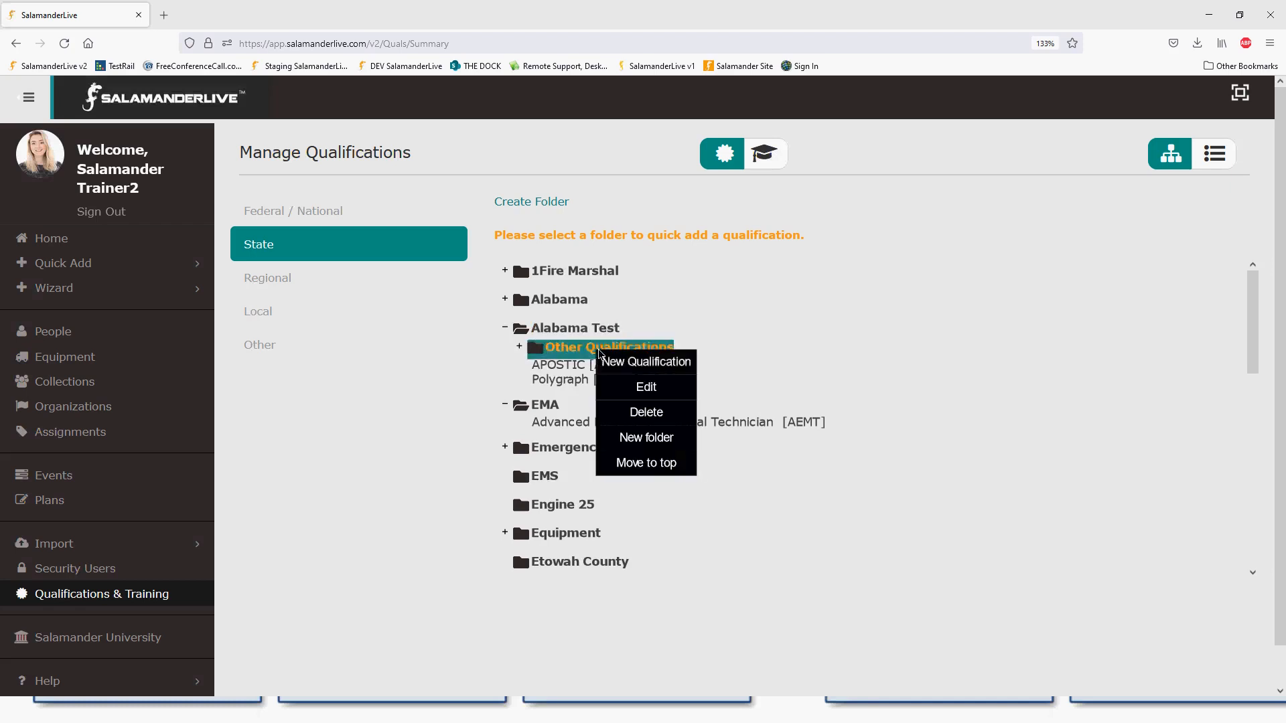
pyautogui.click(633, 463)
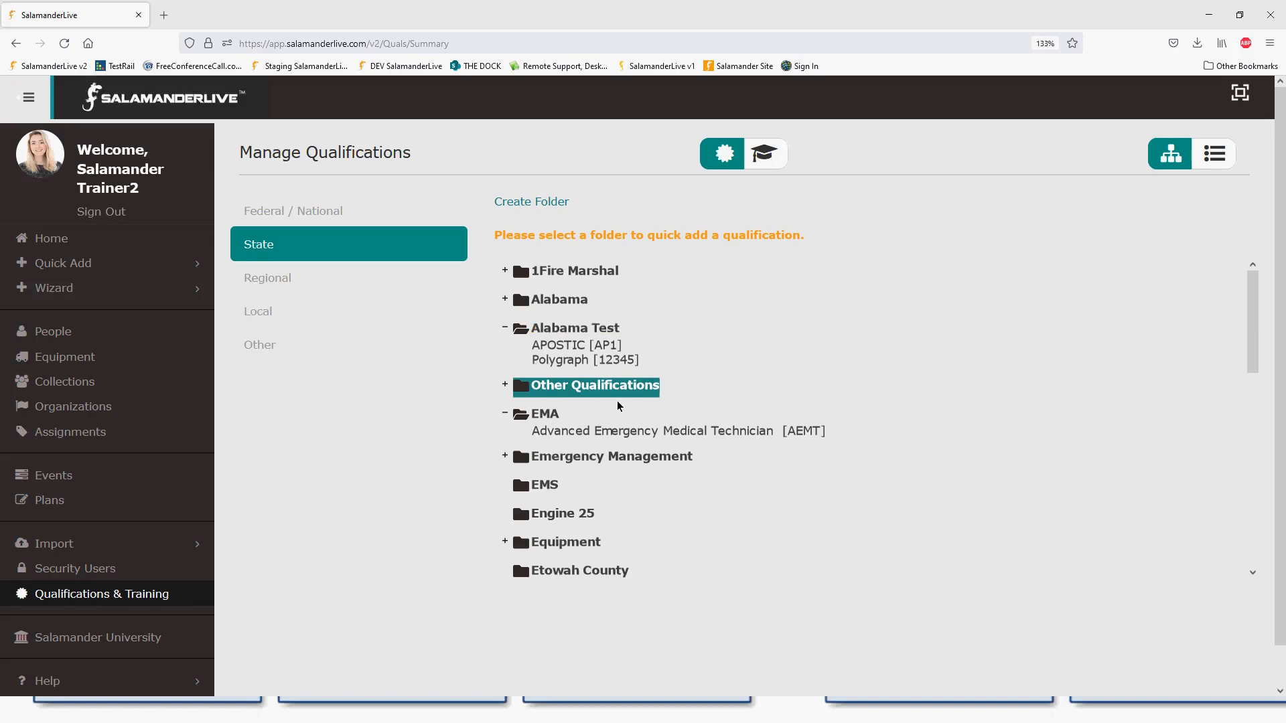
pyautogui.moveTo(604, 394); pyautogui.dragTo(604, 332)
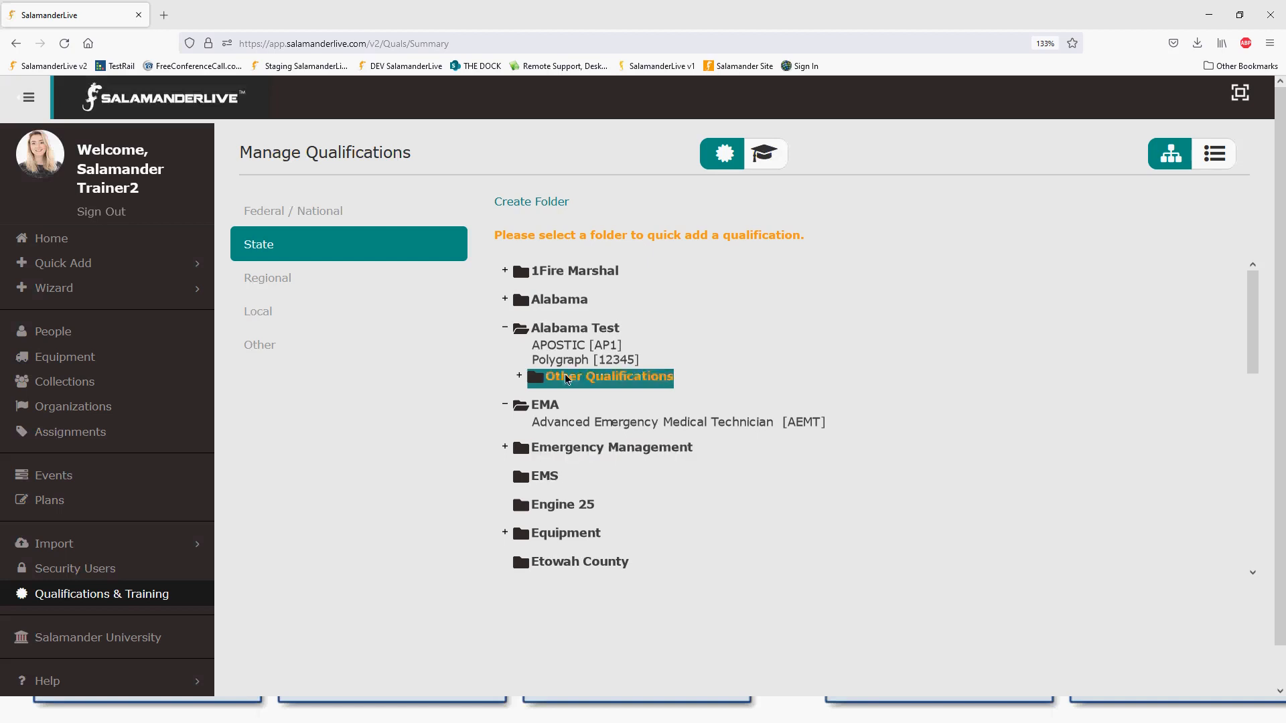
pyautogui.click(505, 300)
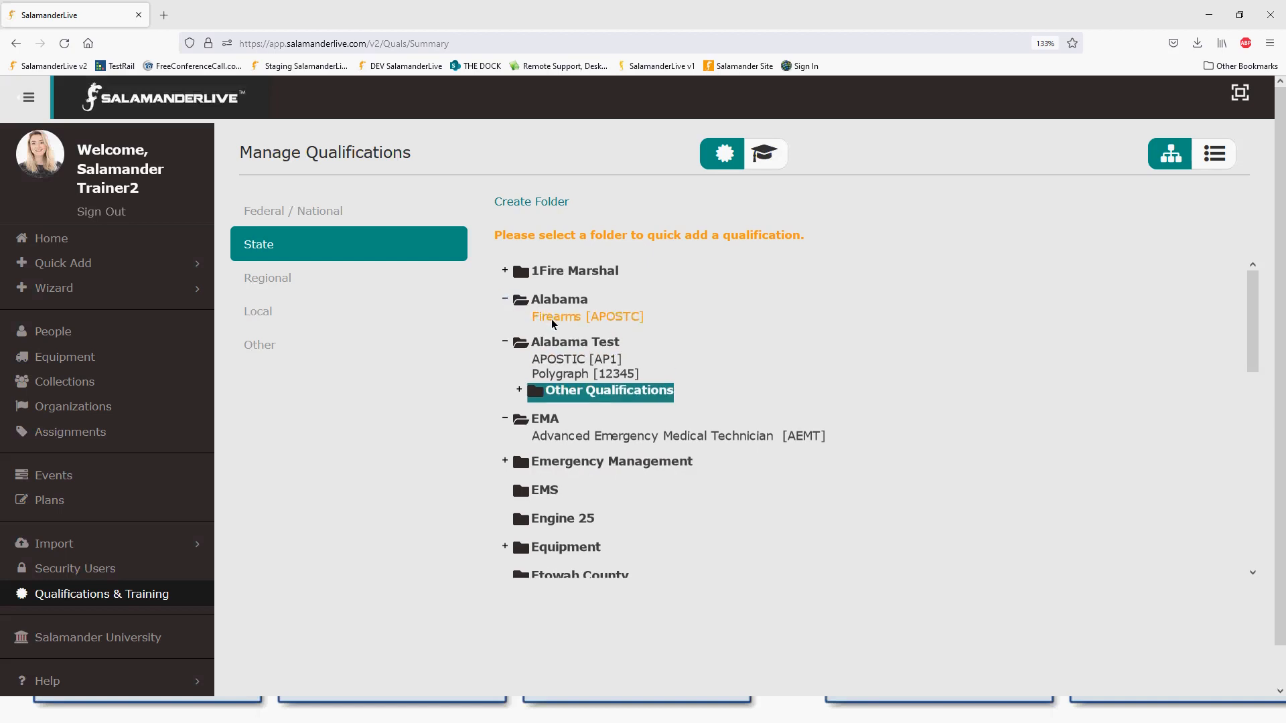
pyautogui.moveTo(576, 325); pyautogui.dragTo(577, 351)
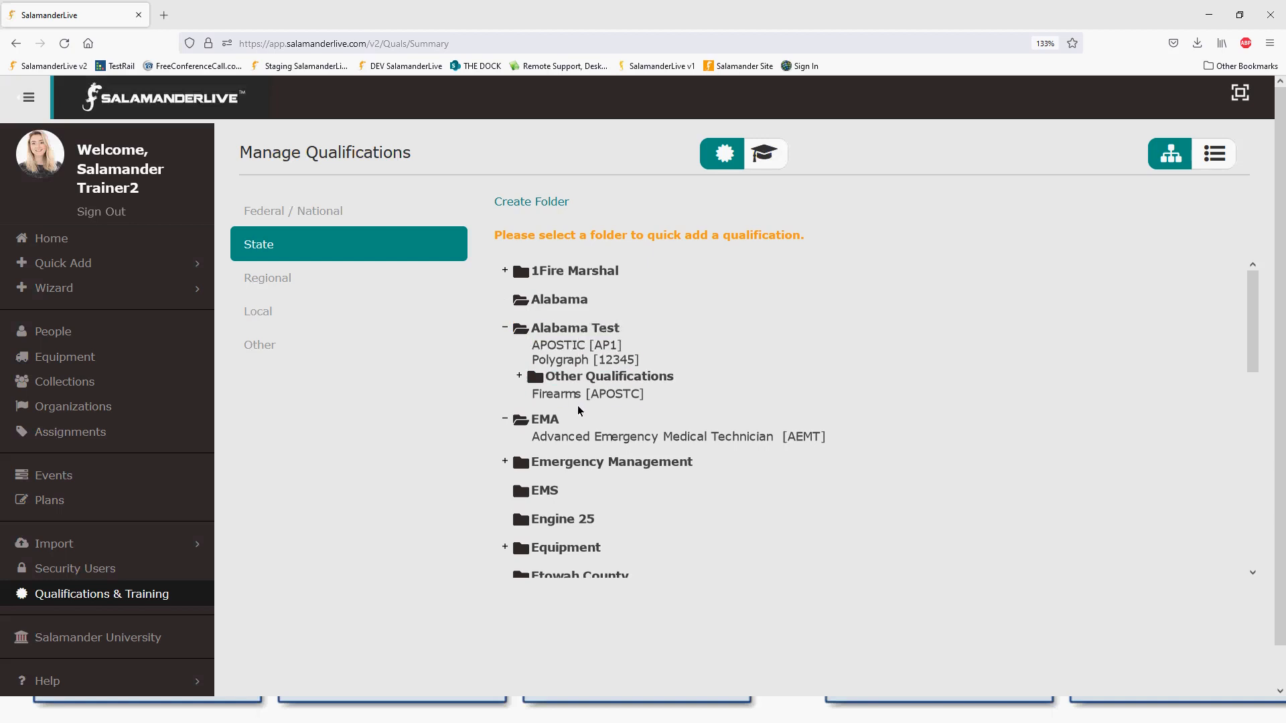
# - Start a new qualification in the EMS folder from its context menu
pyautogui.rightClick(547, 497)
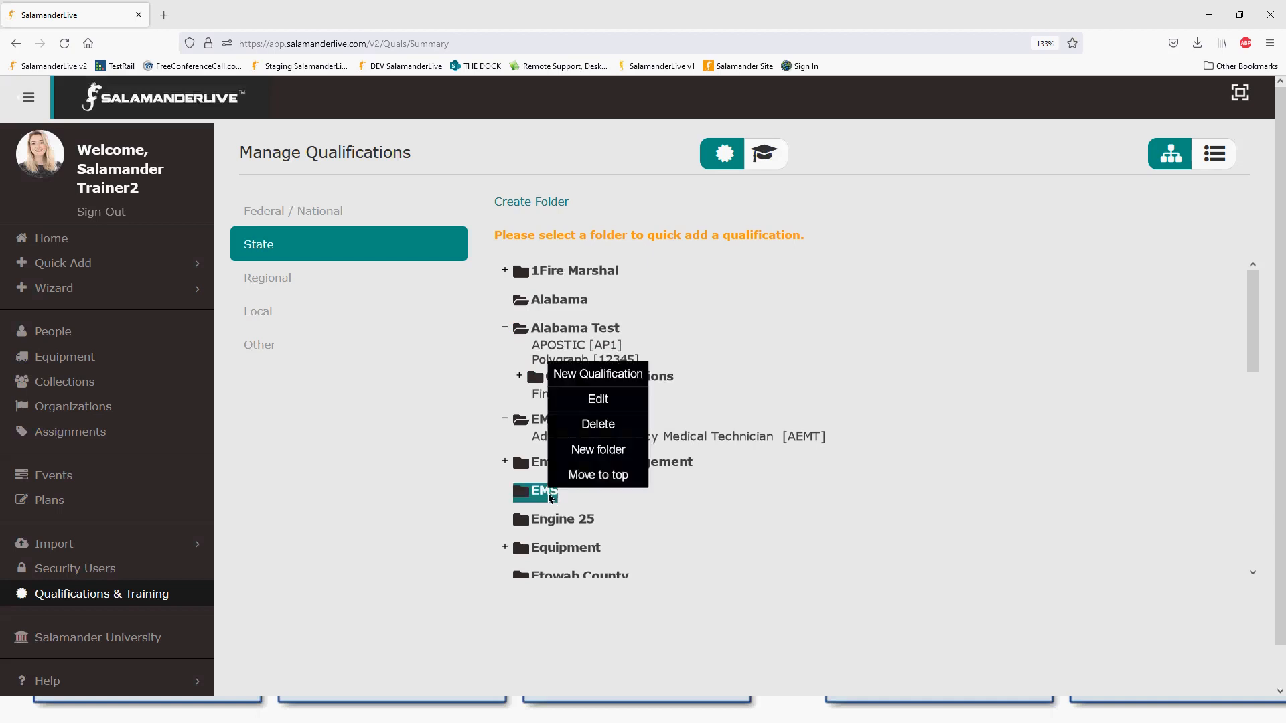
pyautogui.click(618, 381)
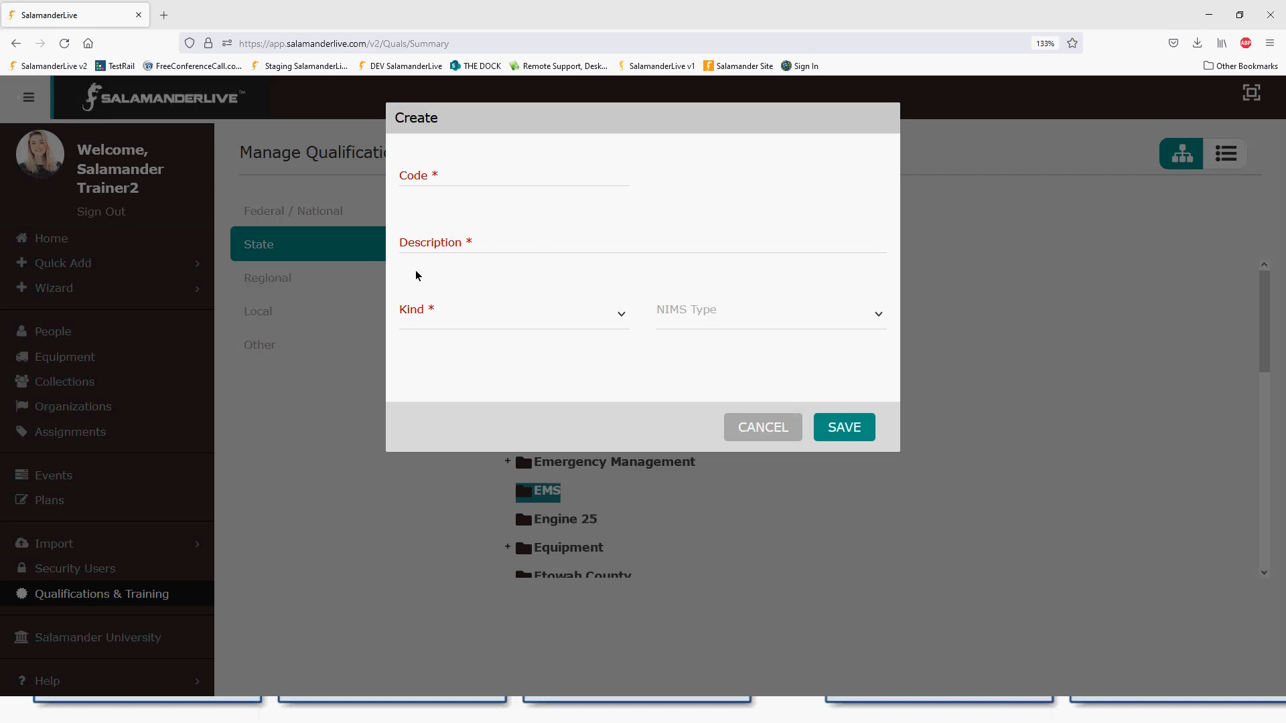
# - Save a Personnel qualification 'Test Qualification' with code TEST, leaving NIMS Type empty
pyautogui.click(621, 314)
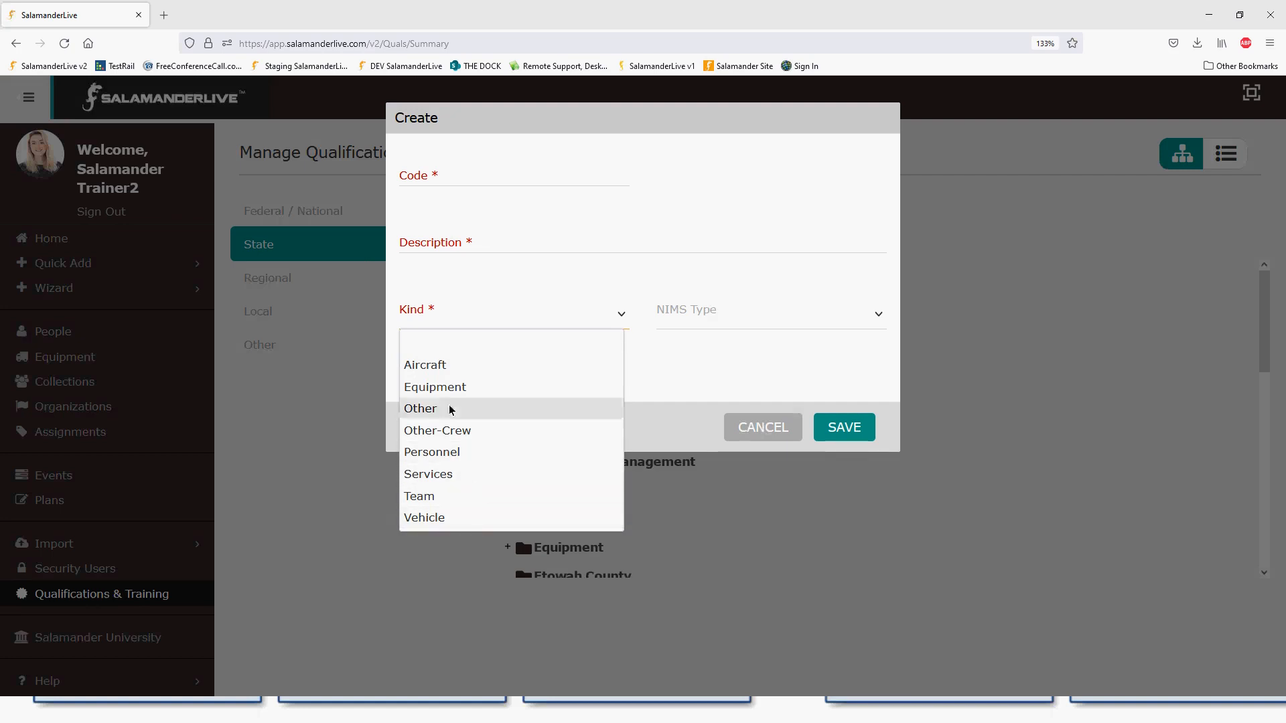
pyautogui.click(481, 175)
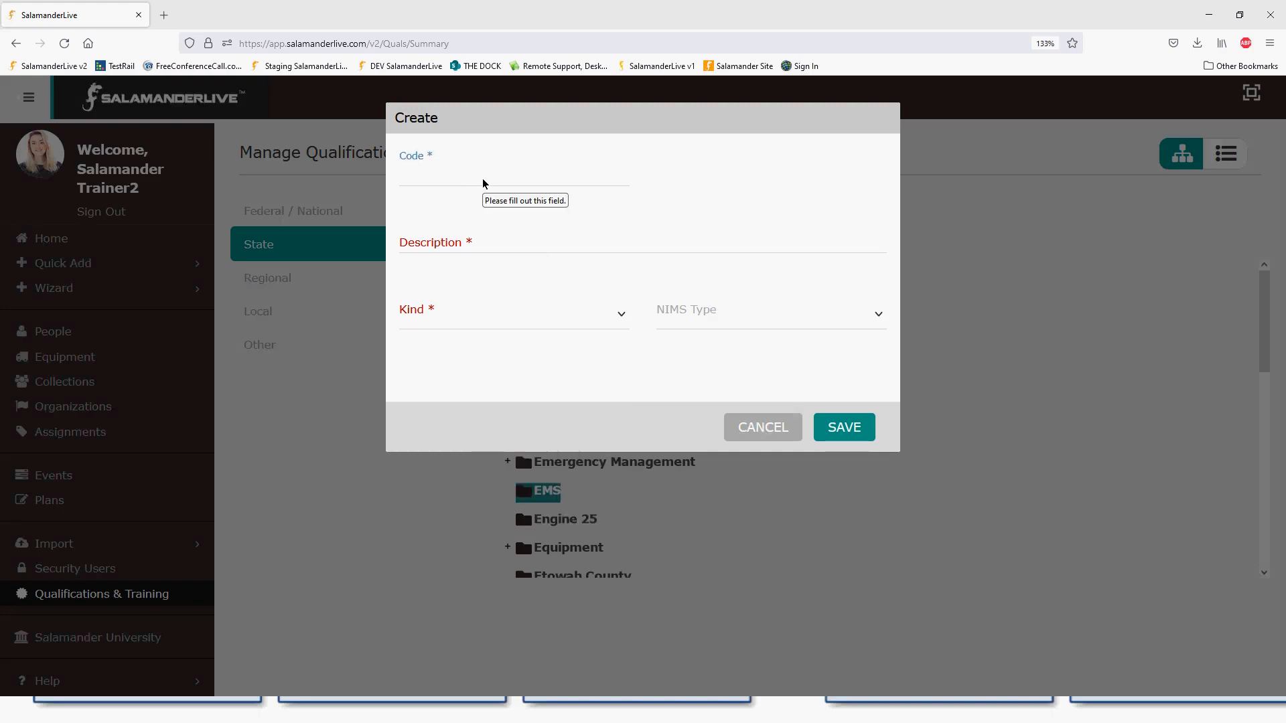
pyautogui.write('TEST')
pyautogui.press('Tab')
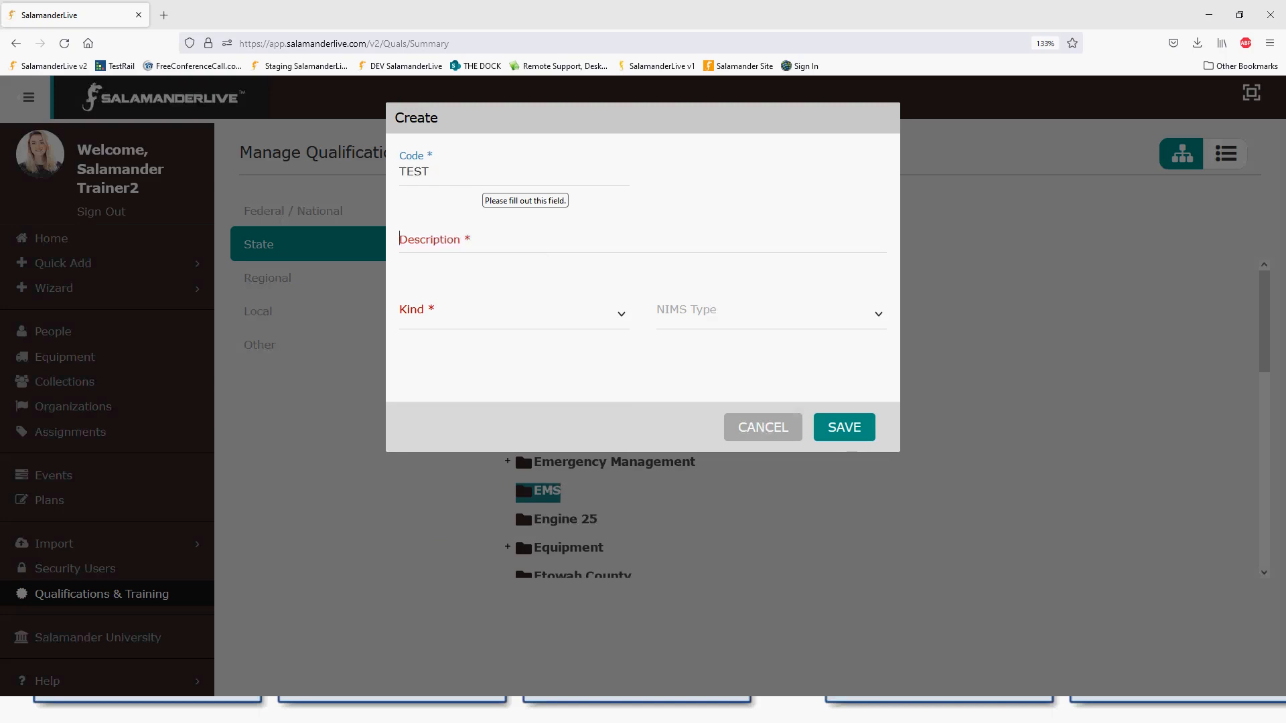
pyautogui.write('Test Qualification')
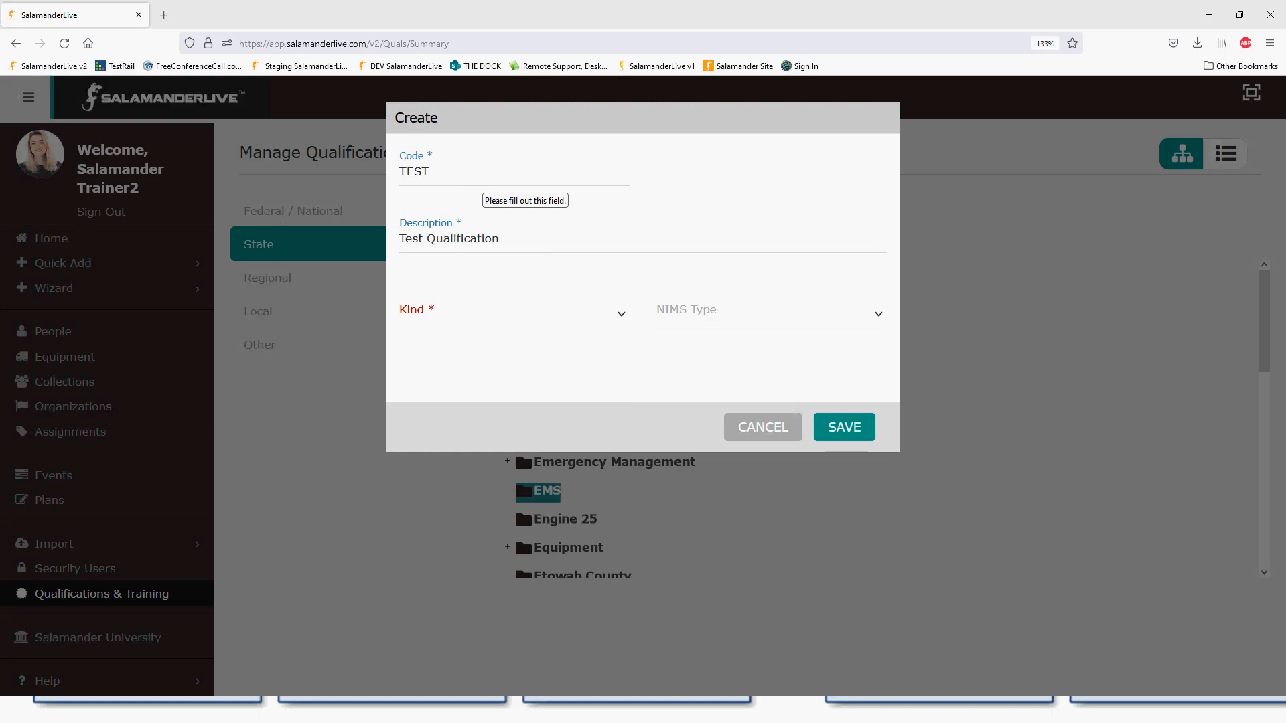
pyautogui.click(444, 314)
pyautogui.click(451, 450)
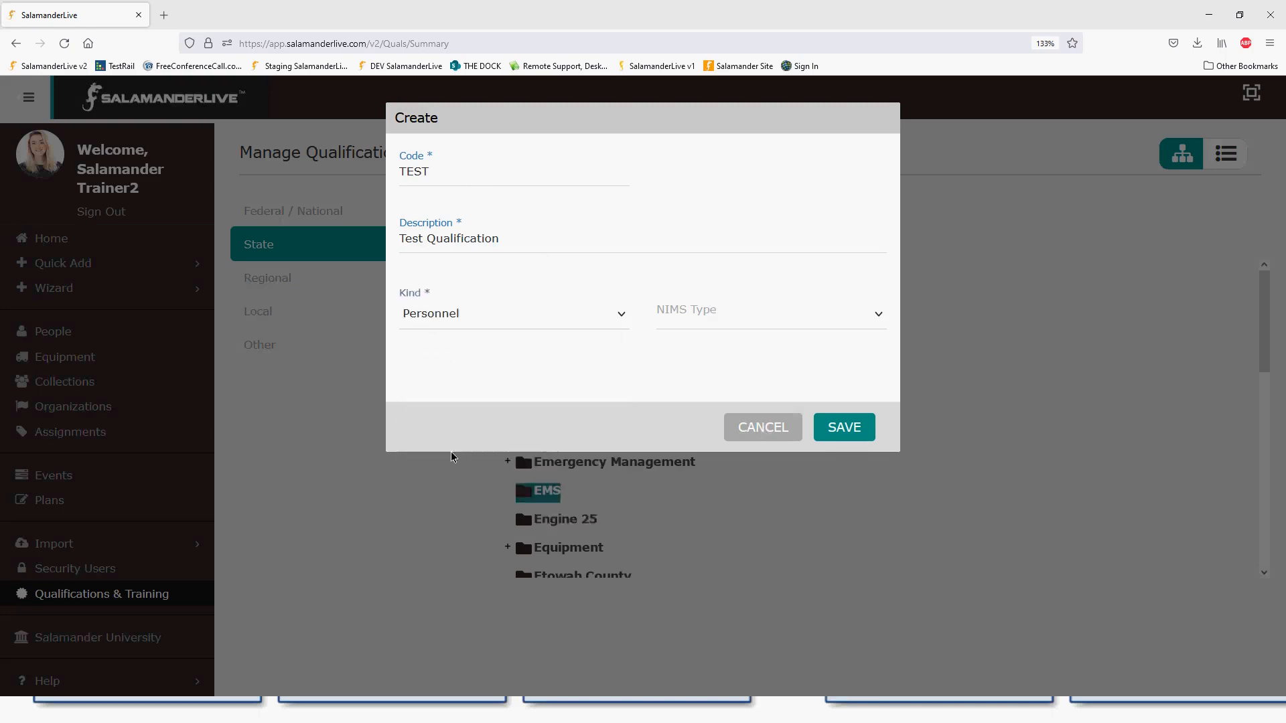
pyautogui.click(734, 327)
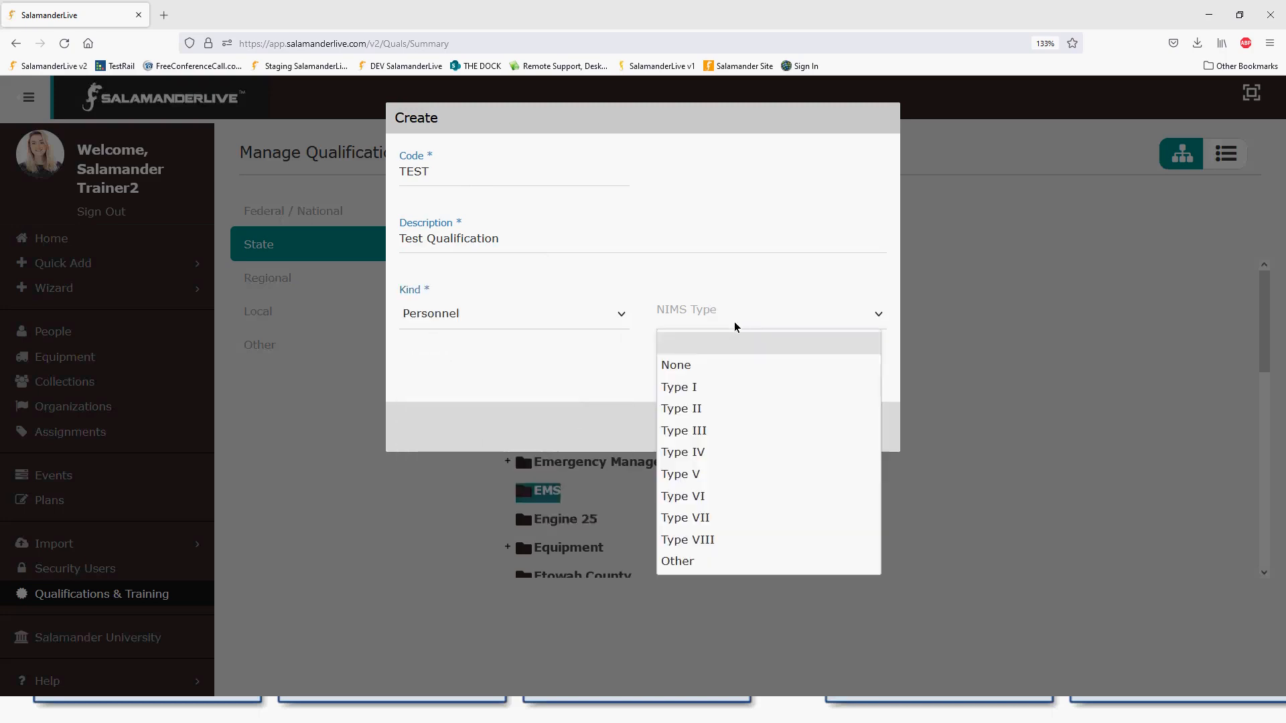
pyautogui.click(694, 305)
pyautogui.click(845, 431)
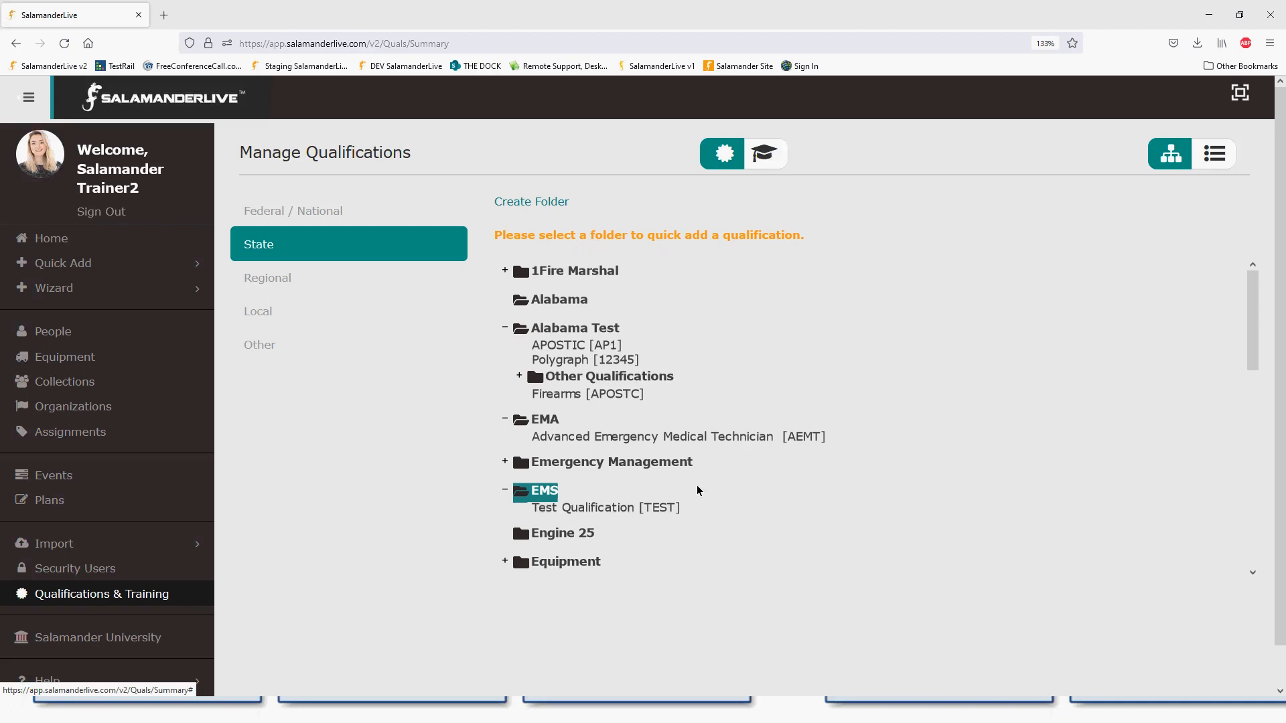
# - Quick-add Emergency Medical Responder [EMR] to EMS by searching 'emergency medical'
pyautogui.click(548, 495)
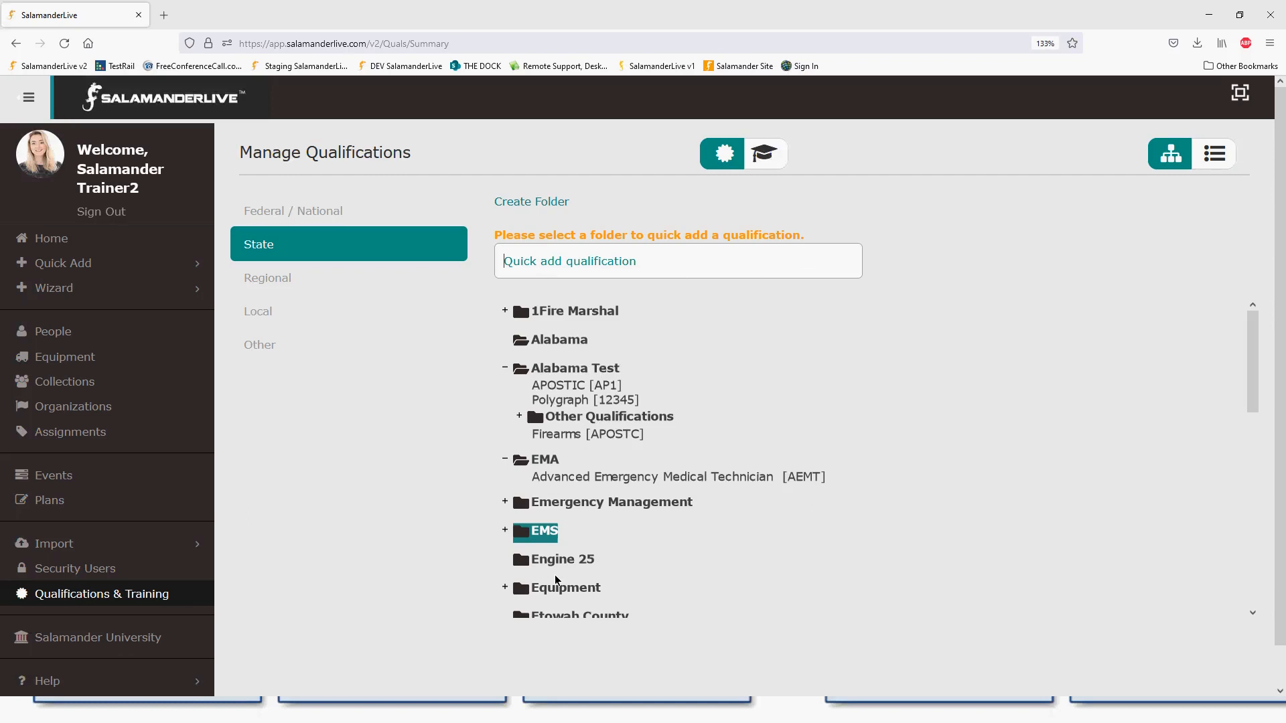
pyautogui.write('emerge')
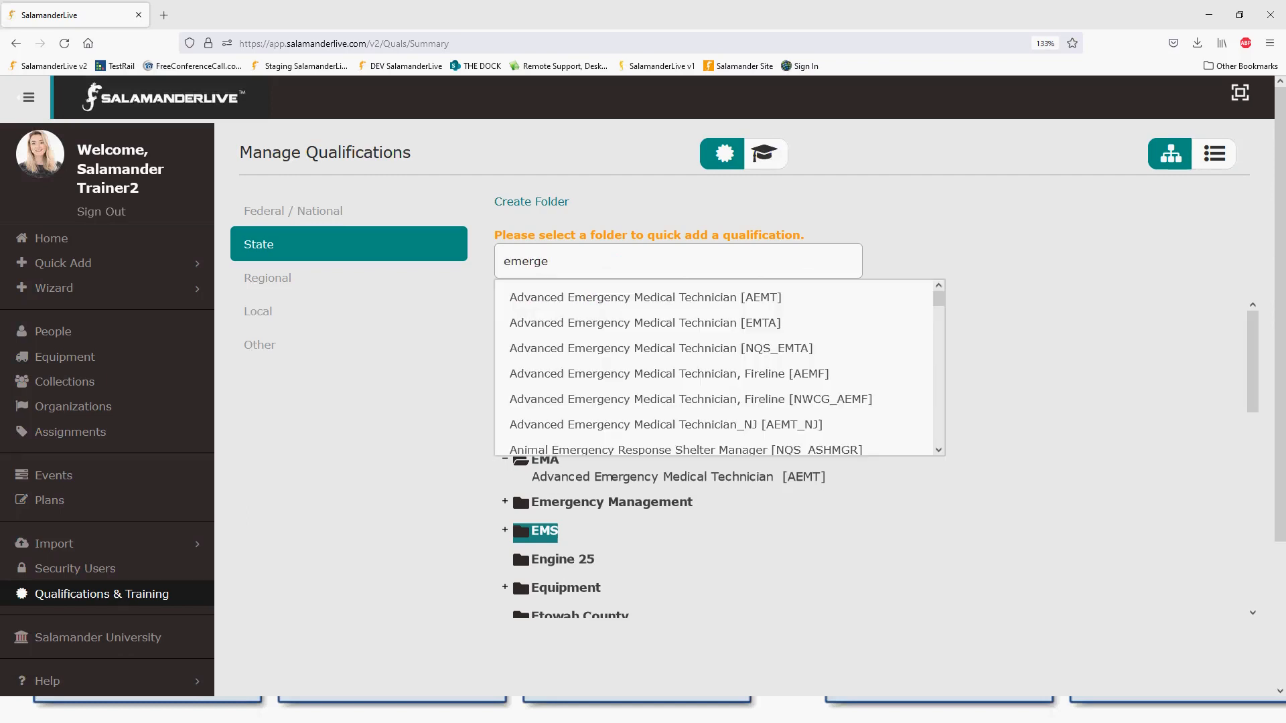
pyautogui.write('ncy medical')
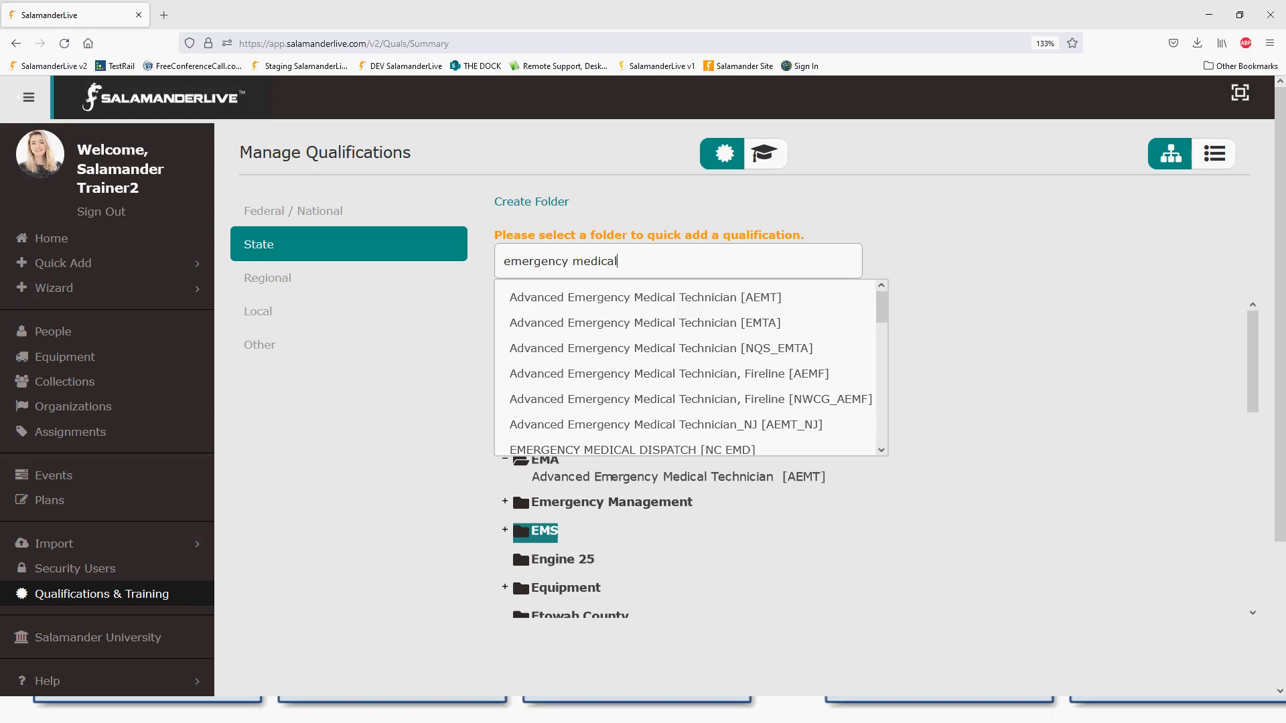
pyautogui.write('s')
pyautogui.scroll(-1, 670, 428)
pyautogui.scroll(-2, 883, 326)
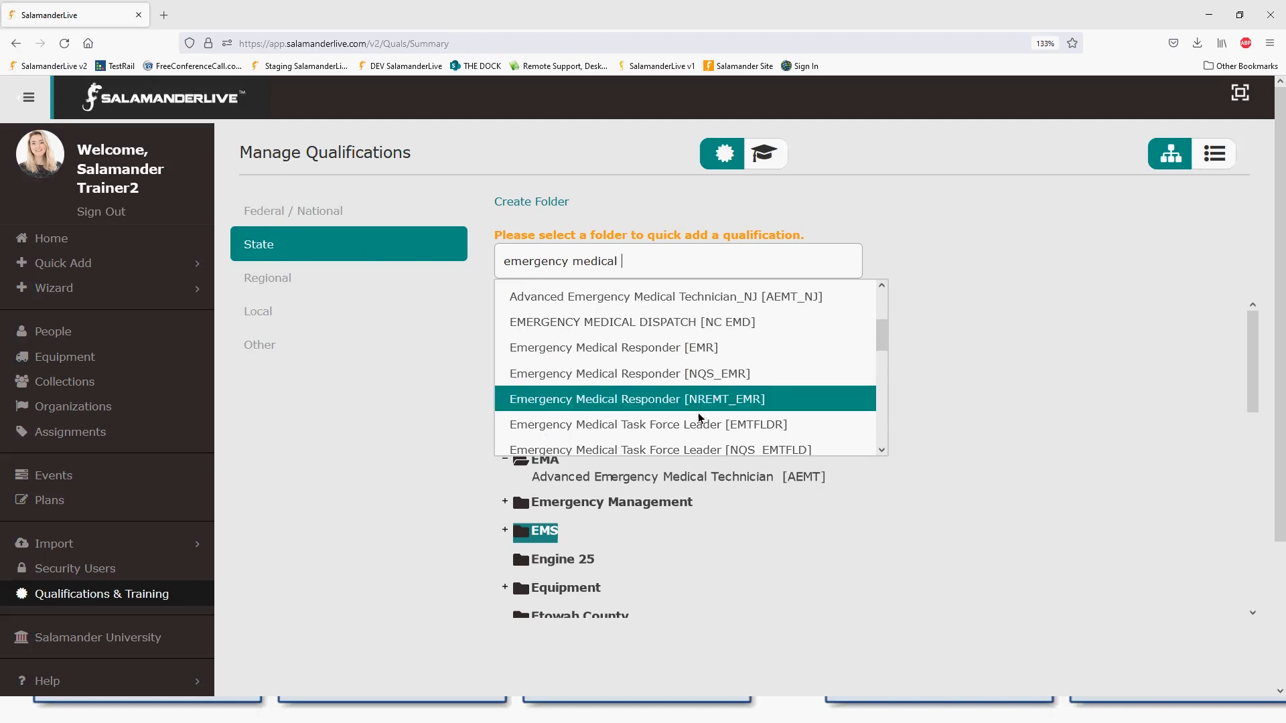
pyautogui.click(648, 355)
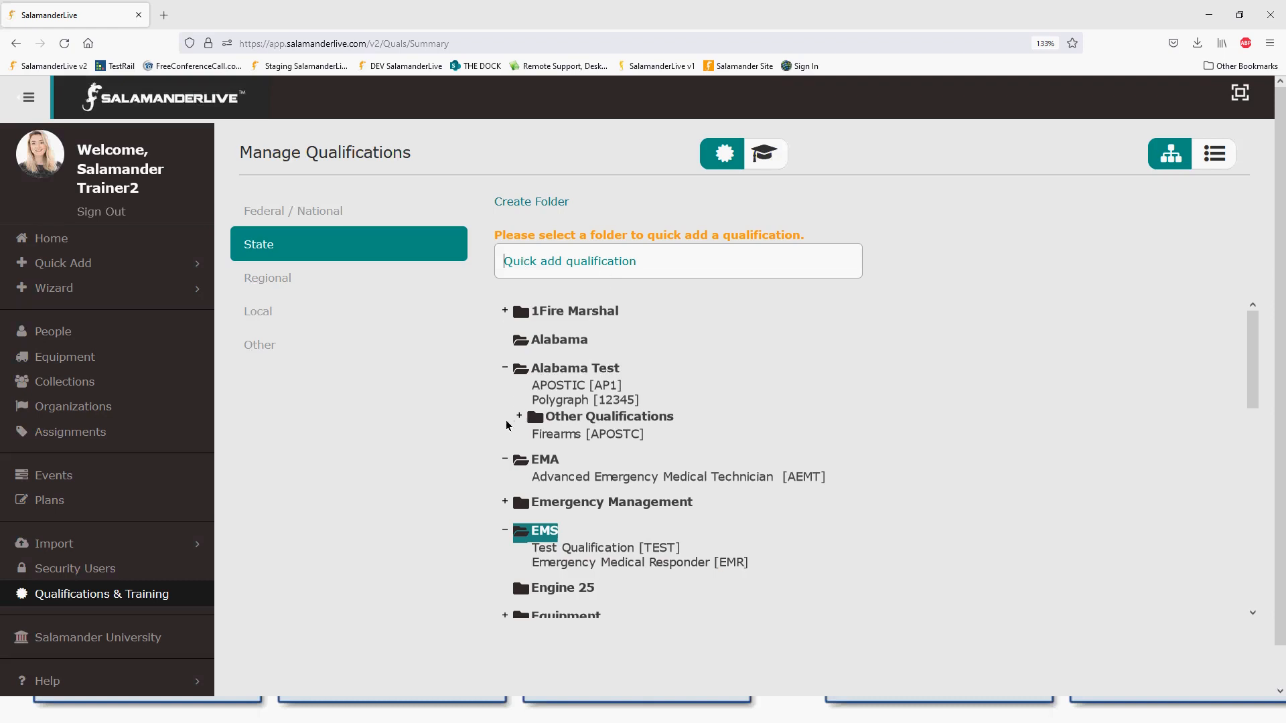
# - Search quick add for 'fire', then clear it and close quick adding without adding anything
pyautogui.write('fire')
pyautogui.moveTo(892, 289)
pyautogui.mouseDown()
pyautogui.moveTo(890, 450)
pyautogui.moveTo(893, 289)
pyautogui.mouseUp()
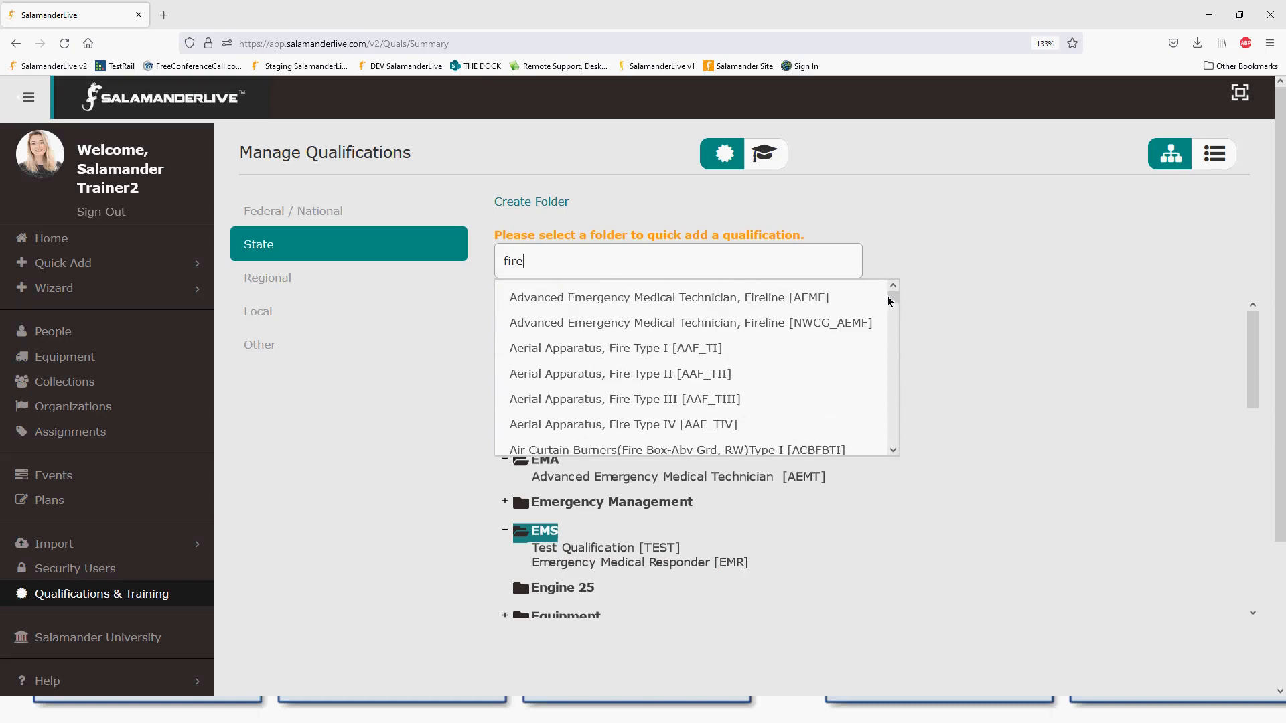
pyautogui.doubleClick(521, 262)
pyautogui.press('BackSpace')
pyautogui.click(966, 424)
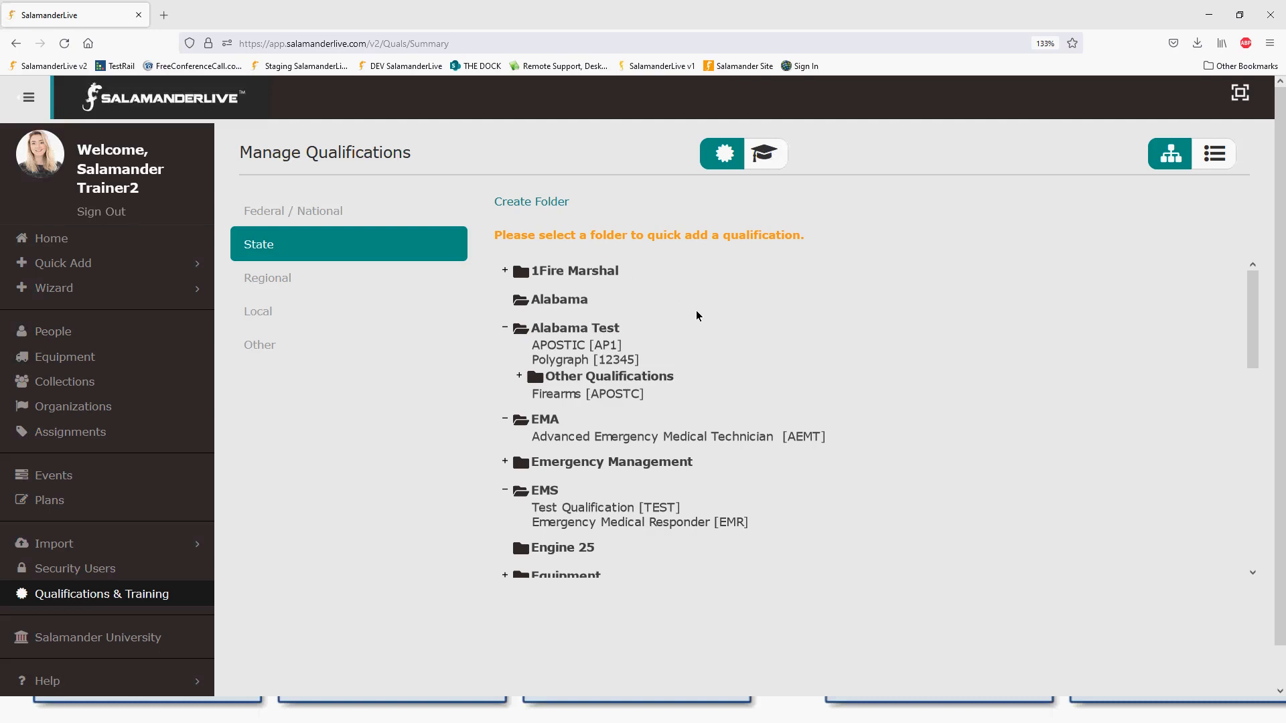
# - Switch to the Training qualifications and expand the EMT folder
pyautogui.scroll(-3, 696, 318)
pyautogui.scroll(-3, 696, 324)
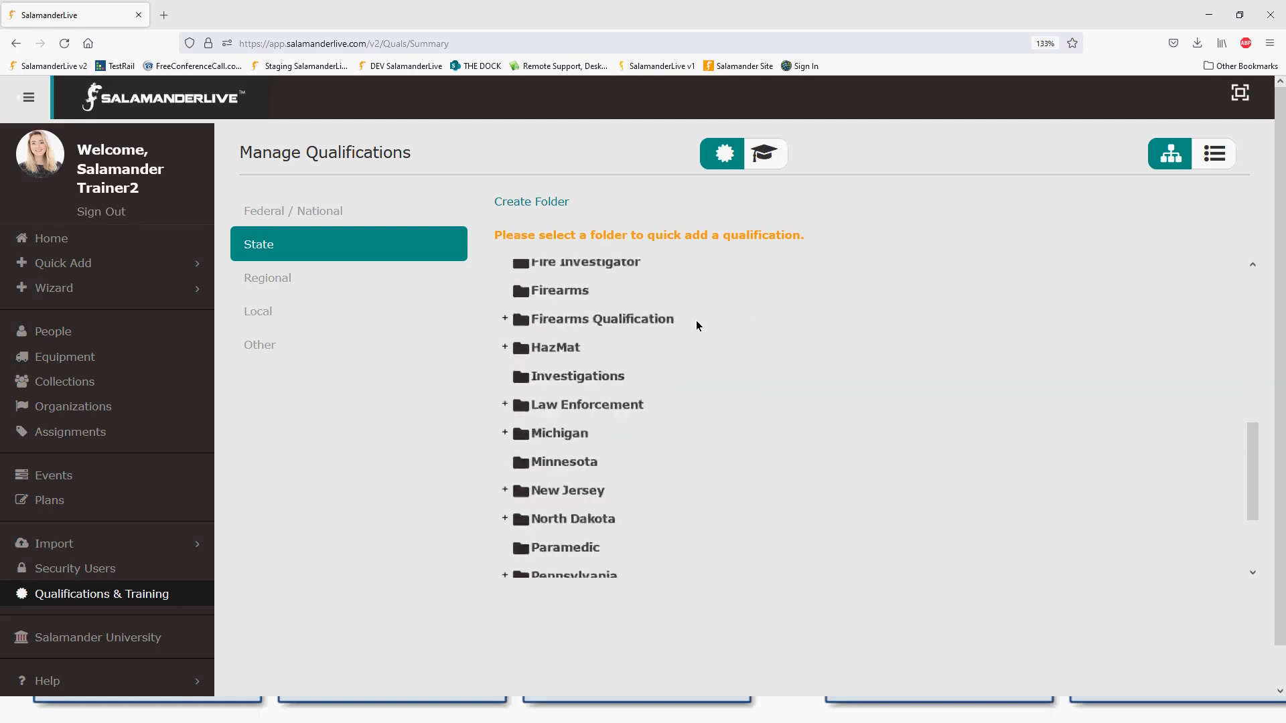
pyautogui.scroll(6, 706, 310)
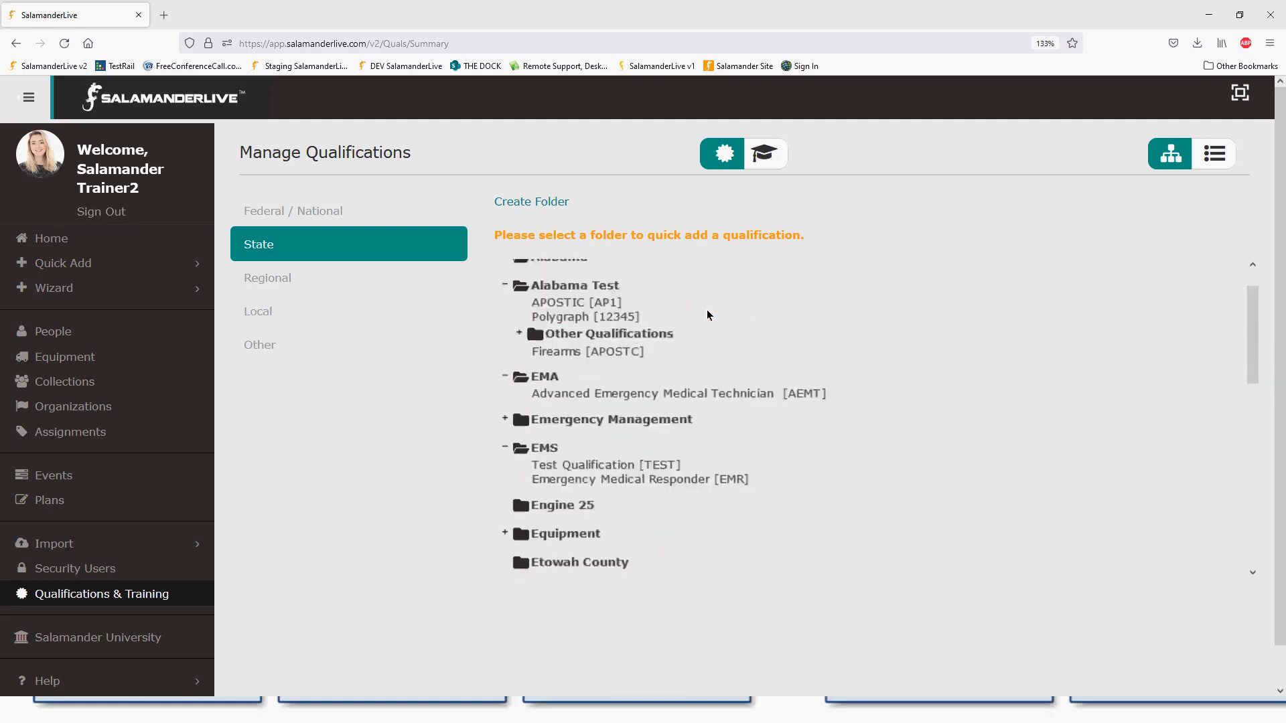
pyautogui.click(764, 168)
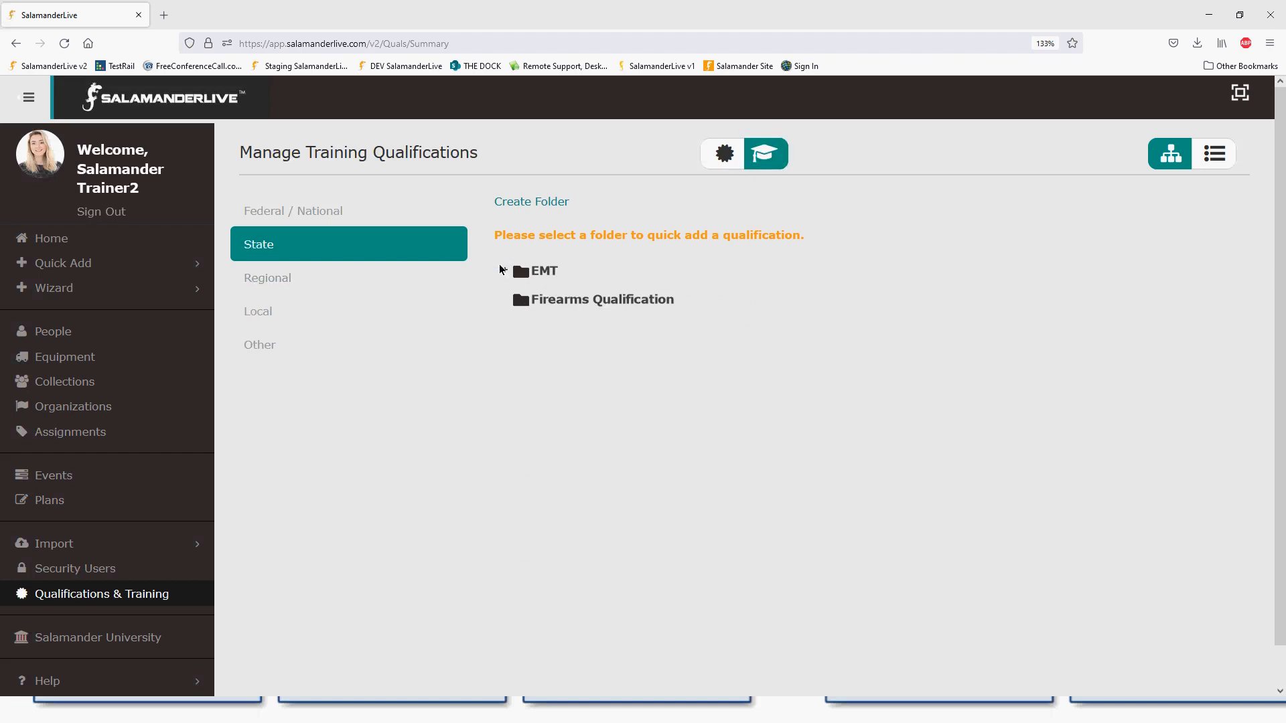
pyautogui.click(506, 271)
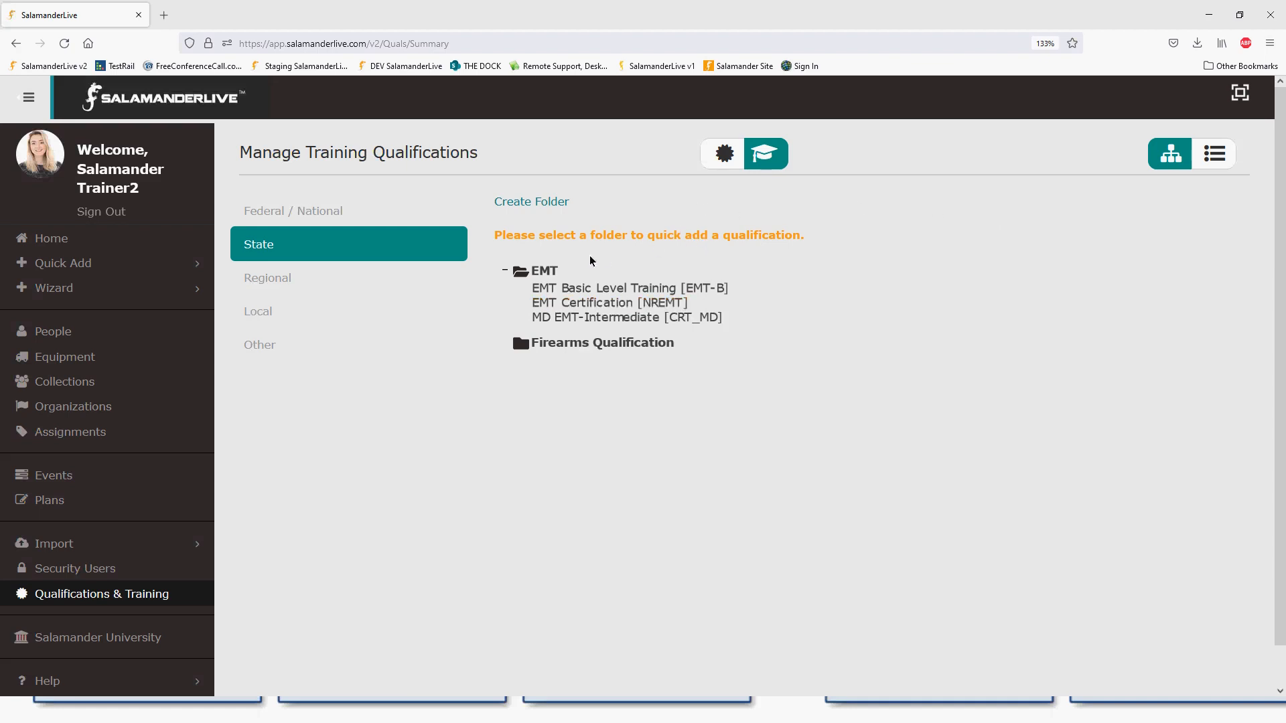
# - Add Minnesota and Wisconsin subfolders inside EMT
pyautogui.rightClick(553, 271)
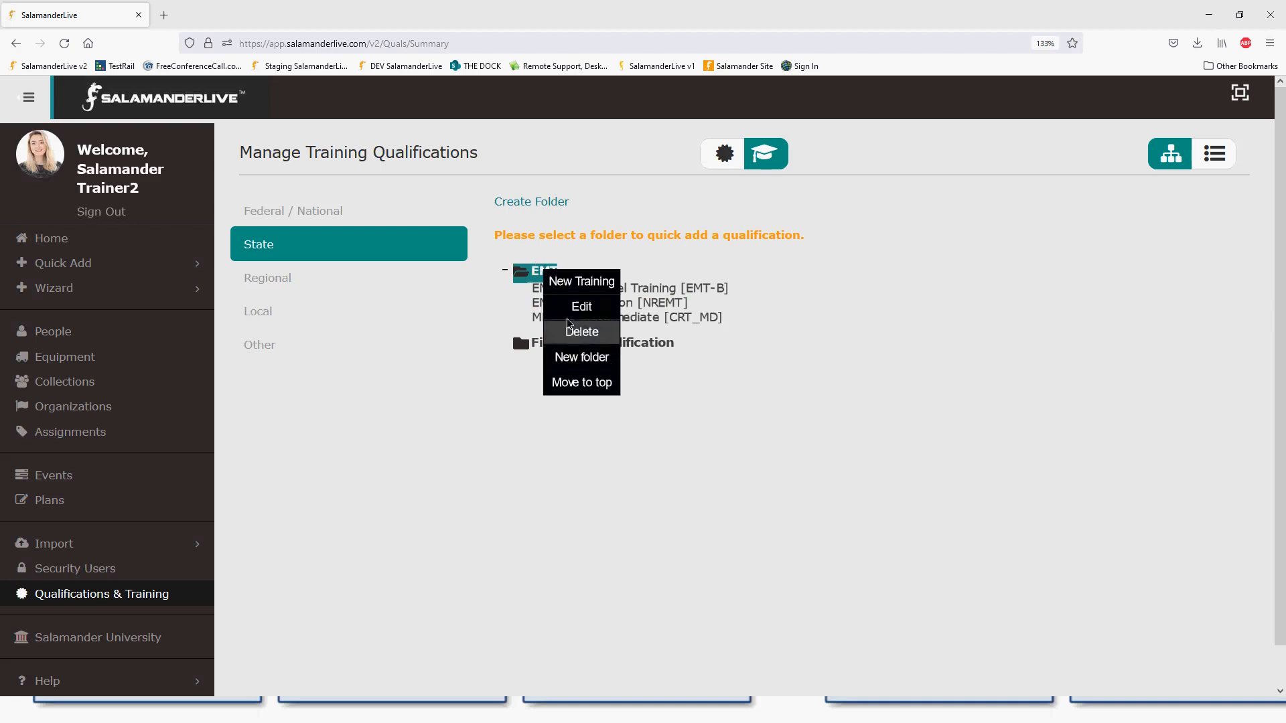
pyautogui.click(581, 356)
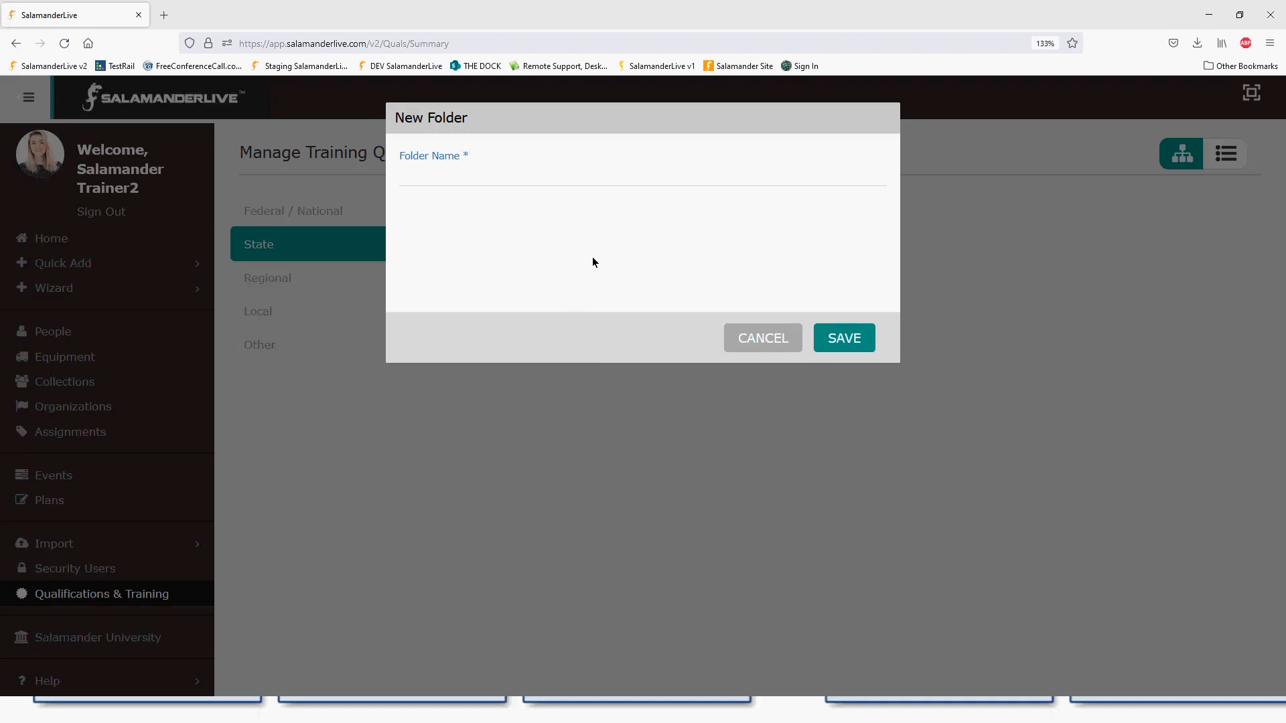
pyautogui.write('Minnesota')
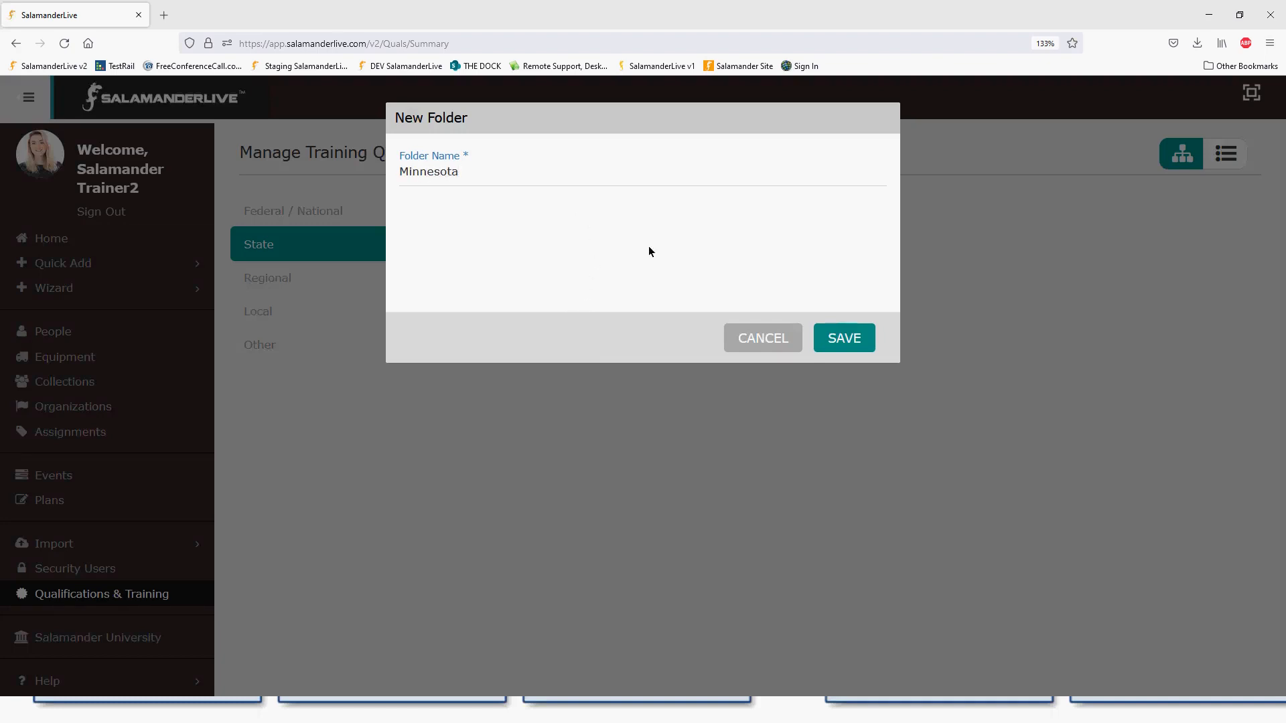
pyautogui.click(832, 337)
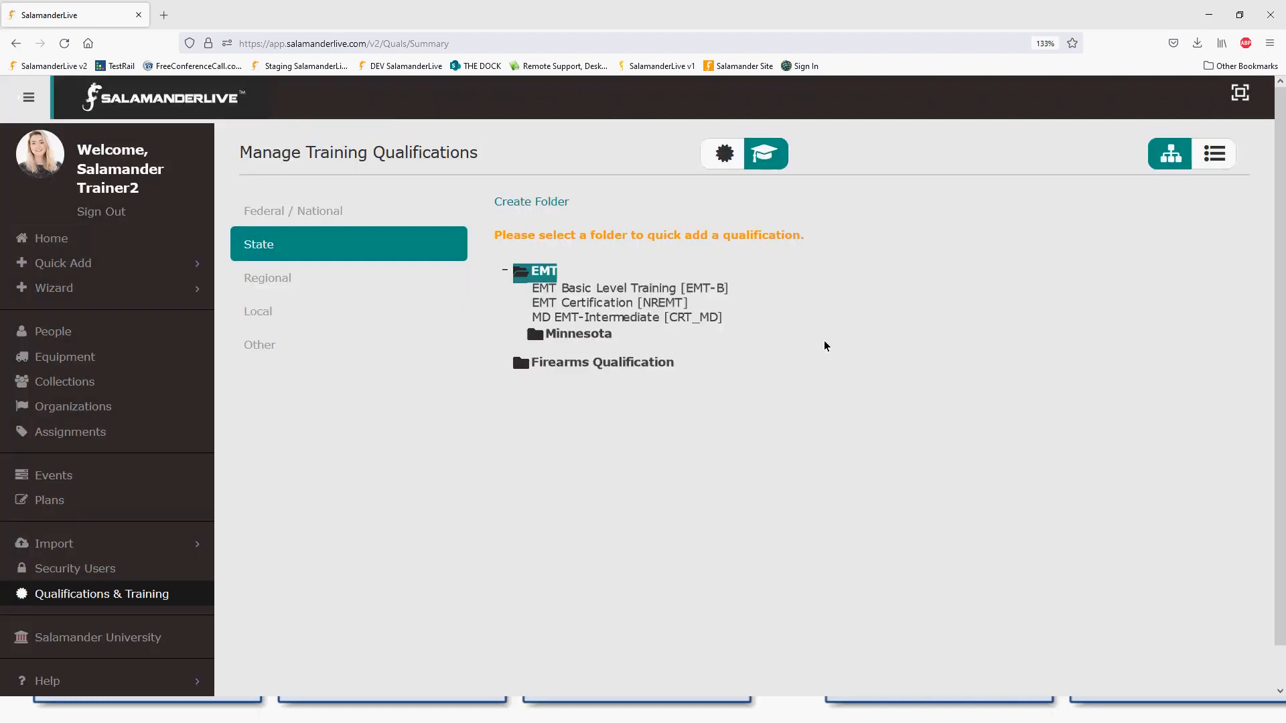
pyautogui.rightClick(550, 274)
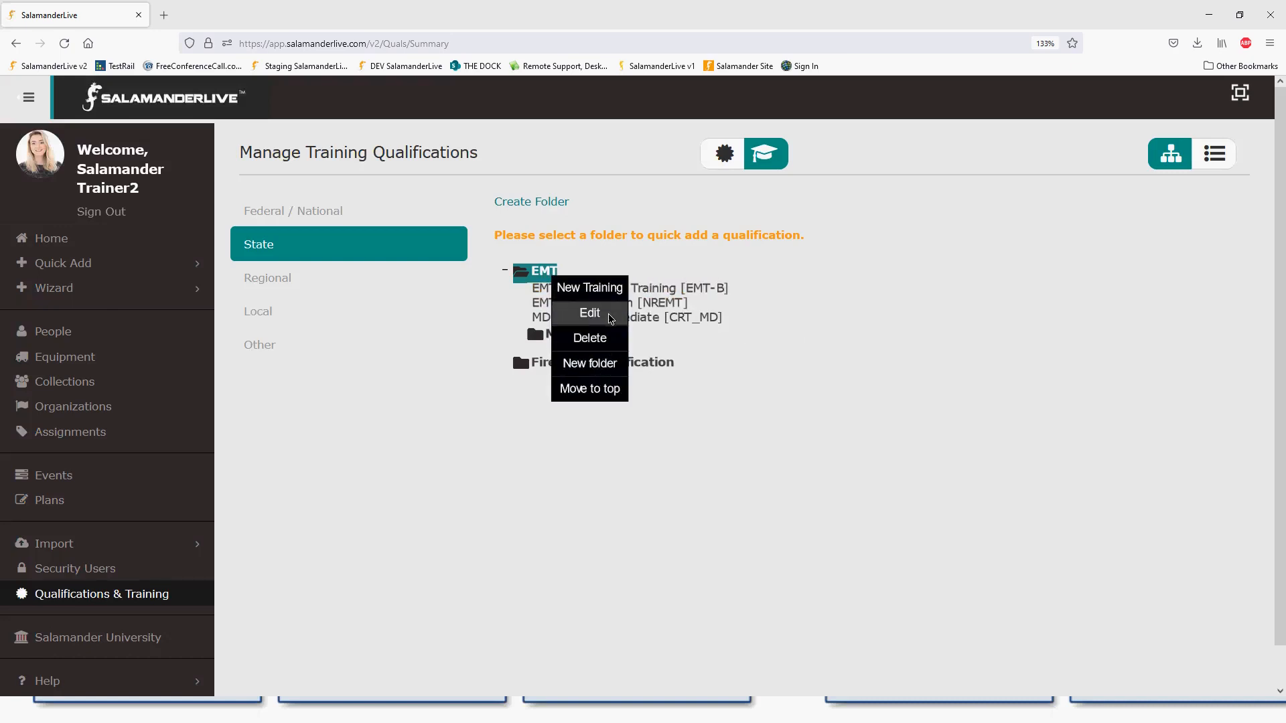
pyautogui.click(597, 362)
pyautogui.write('Wiso')
pyautogui.write('com')
pyautogui.press('BackSpace')
pyautogui.write('nsin')
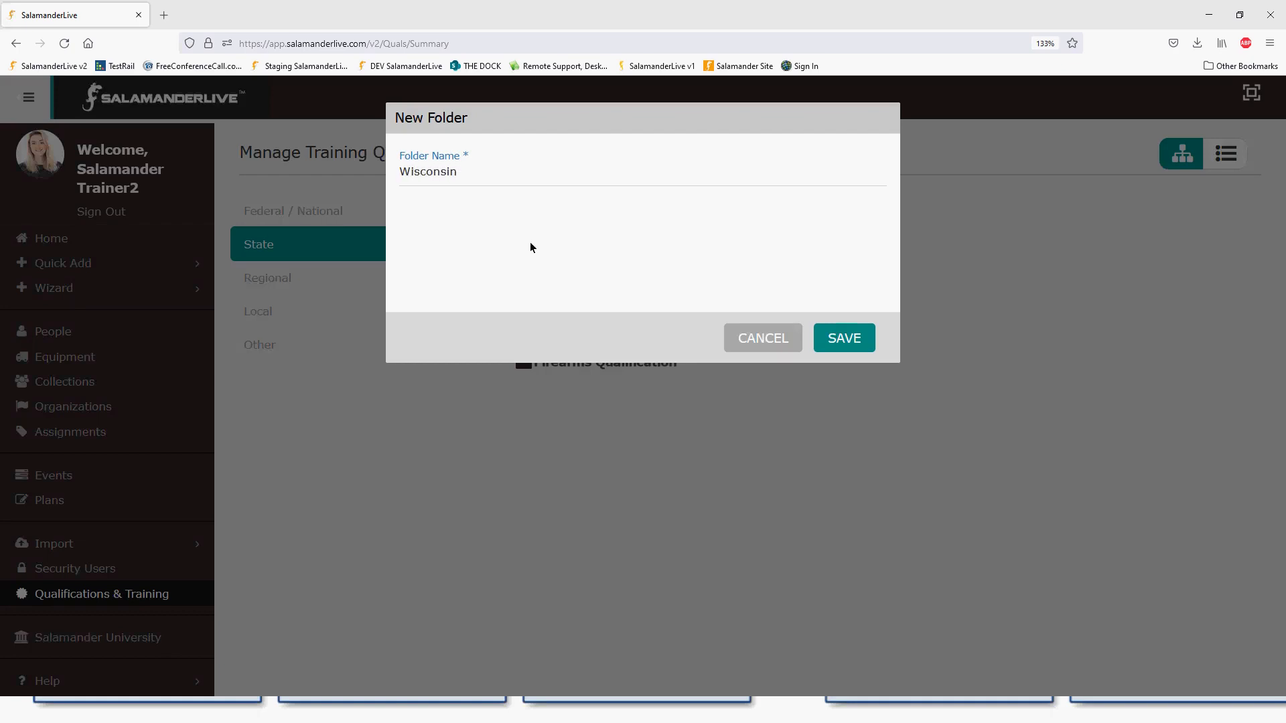
pyautogui.click(843, 339)
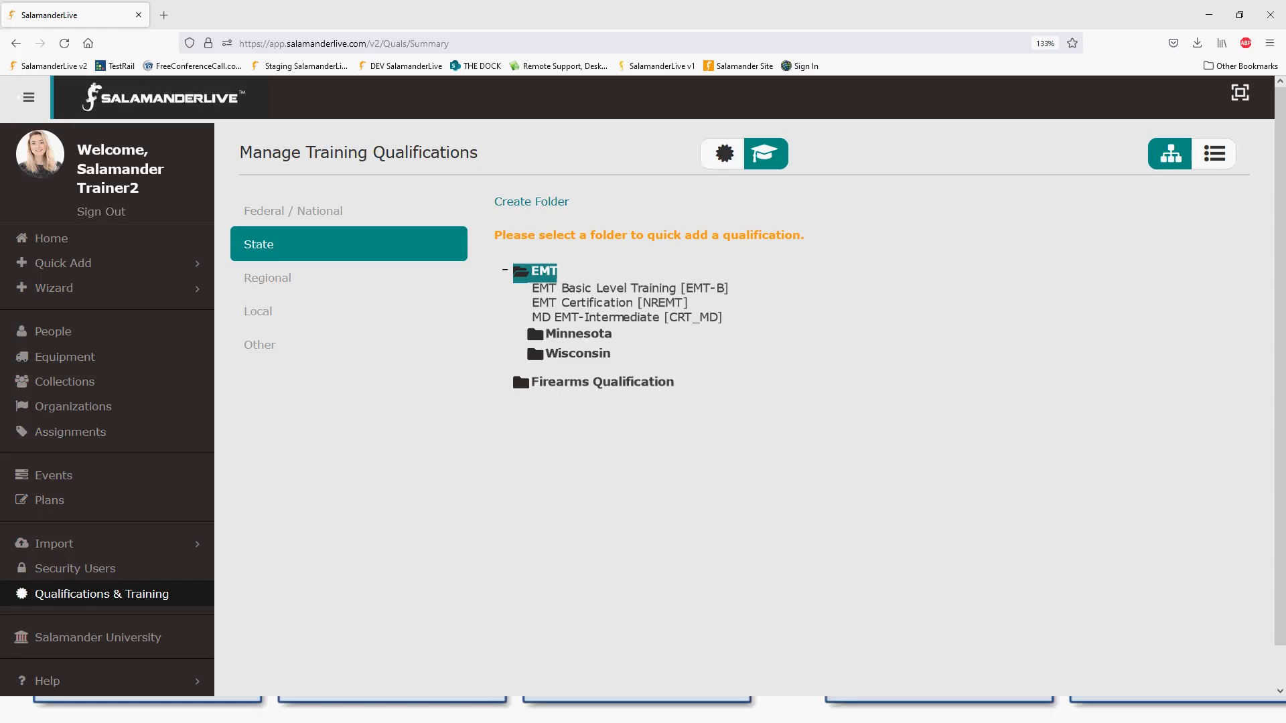
pyautogui.click(322, 710)
pyautogui.click(732, 164)
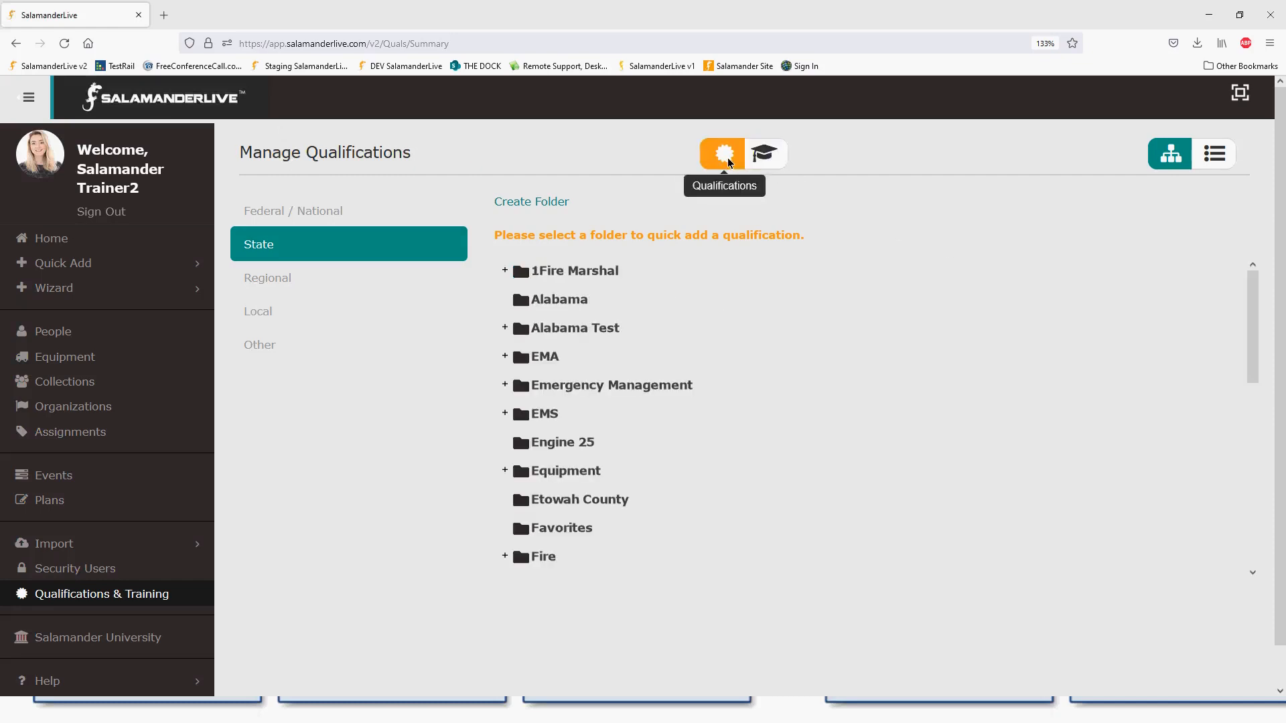
pyautogui.click(1217, 158)
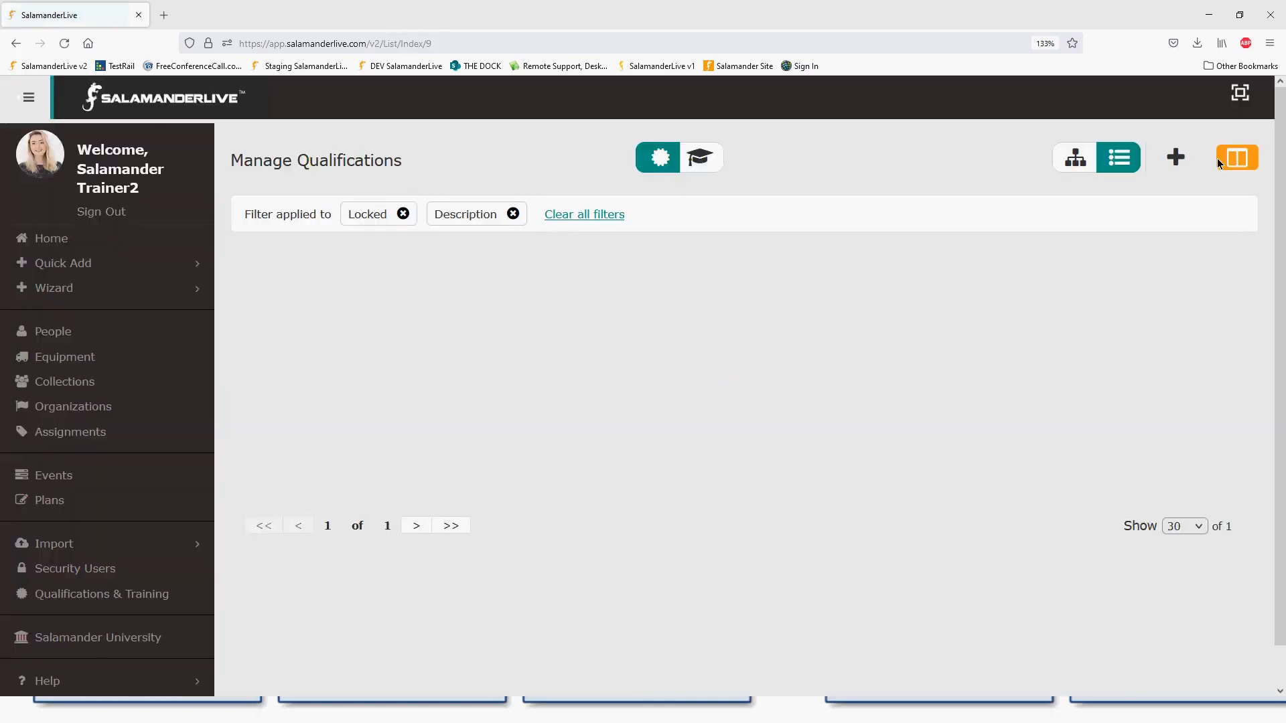
pyautogui.click(583, 214)
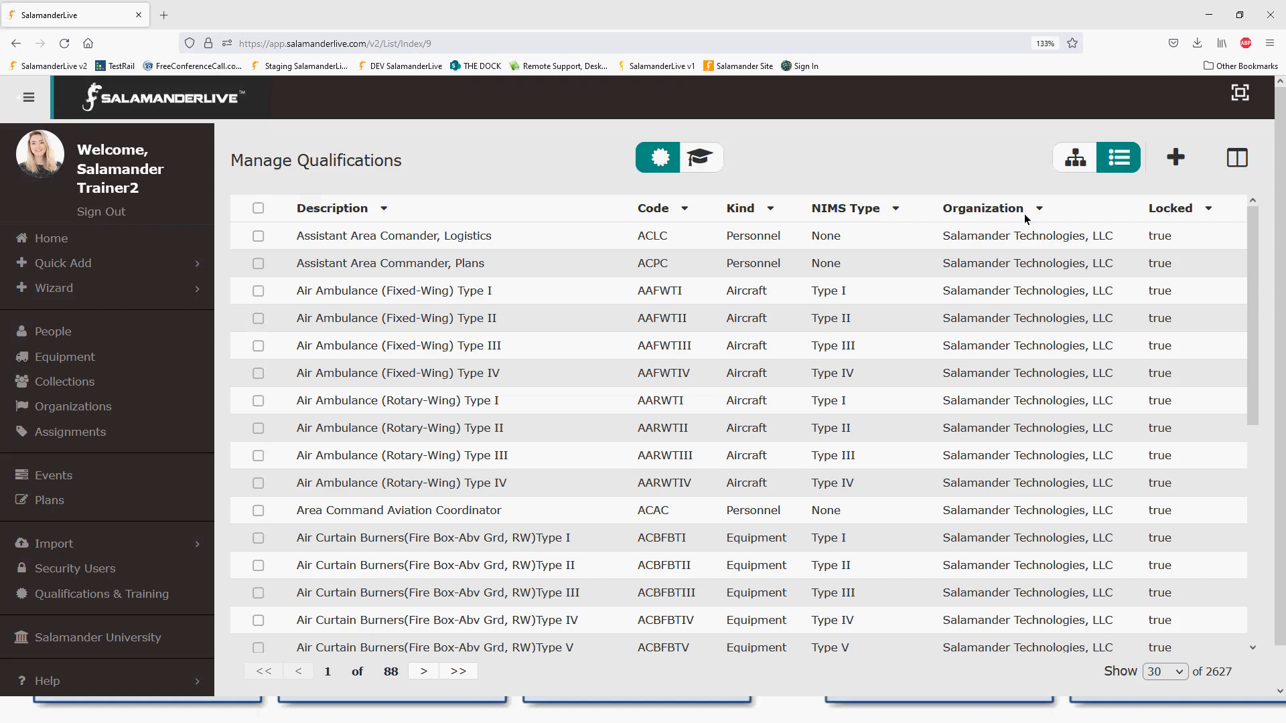
pyautogui.click(1234, 158)
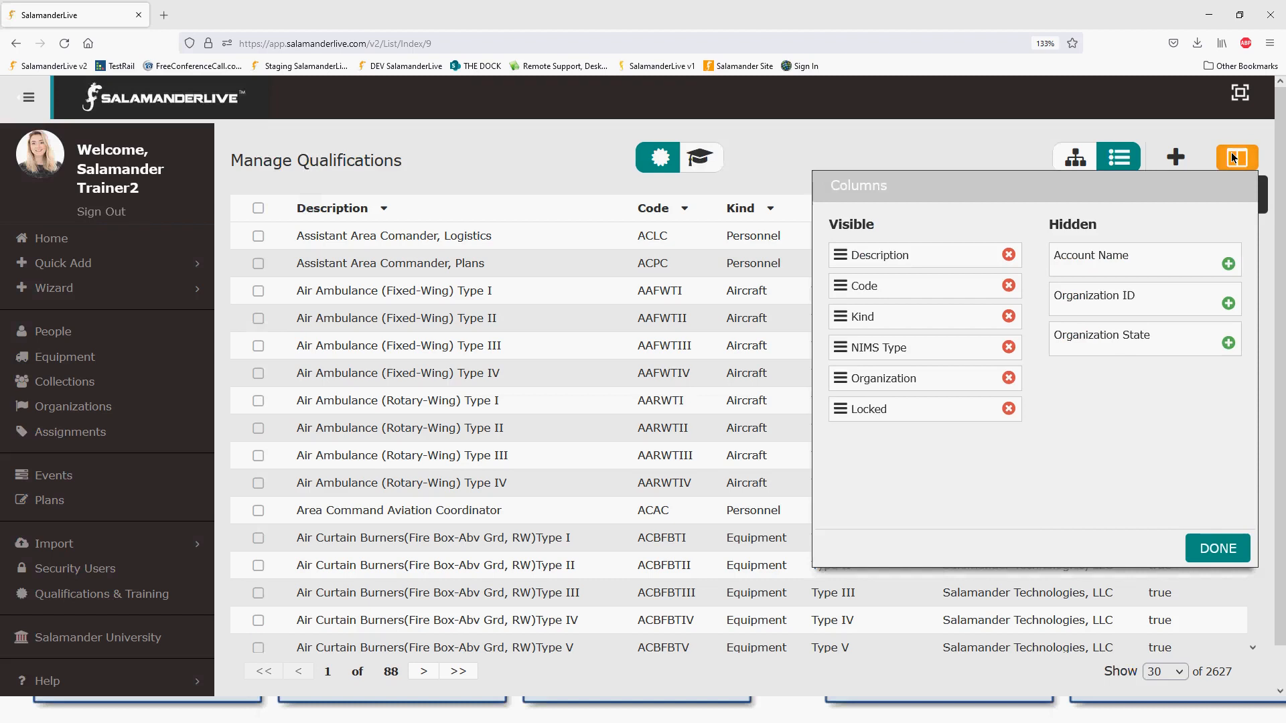
pyautogui.click(1008, 409)
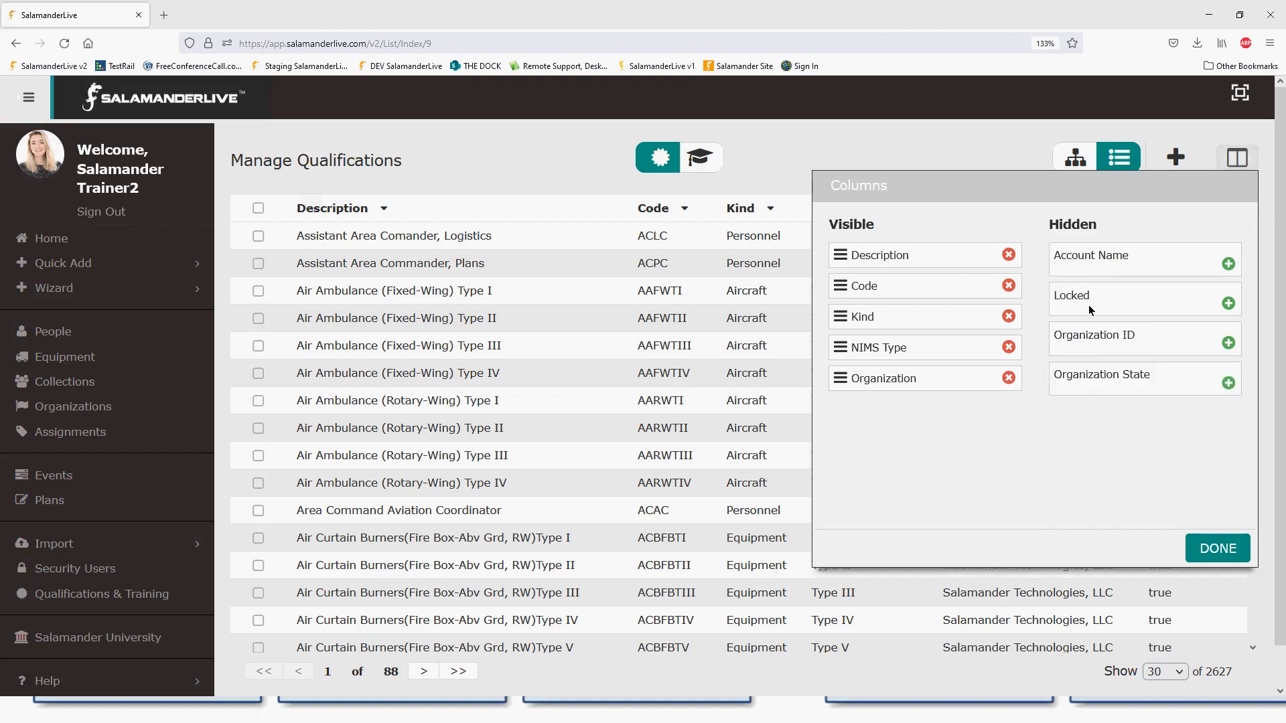
pyautogui.click(1228, 304)
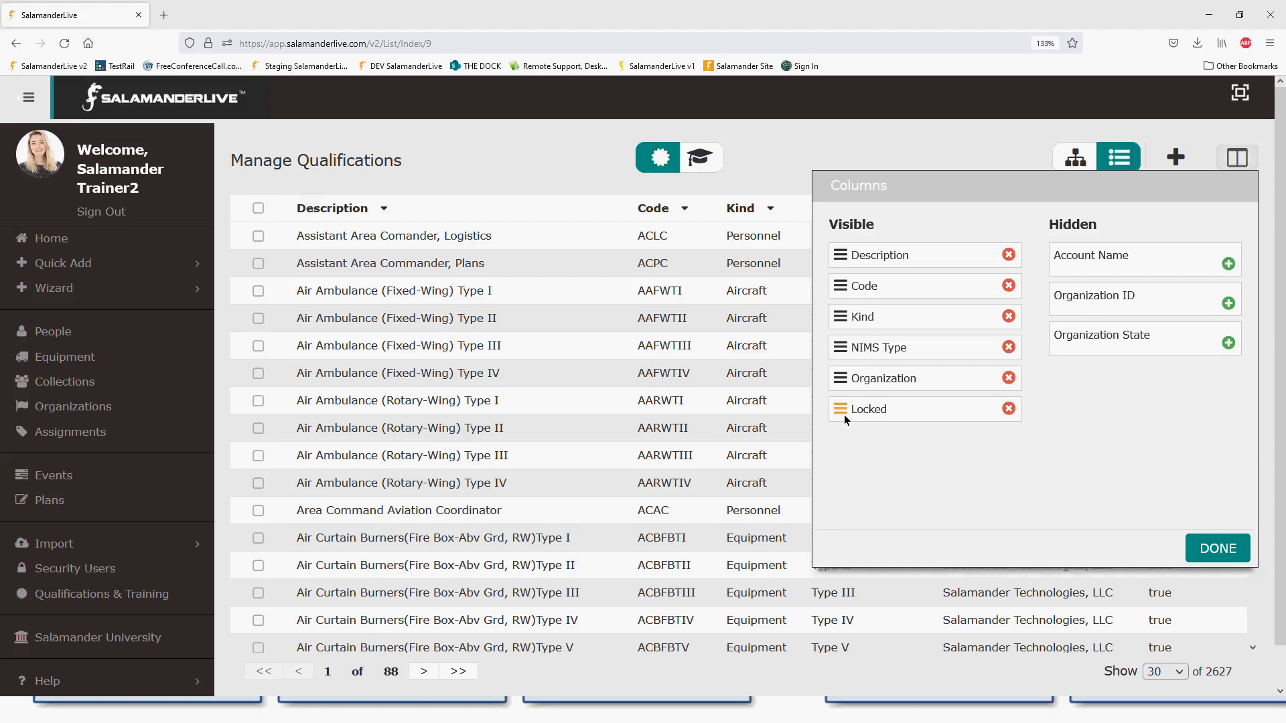
pyautogui.moveTo(901, 415)
pyautogui.mouseDown()
pyautogui.moveTo(896, 338)
pyautogui.moveTo(898, 426)
pyautogui.mouseUp()
pyautogui.click(1214, 548)
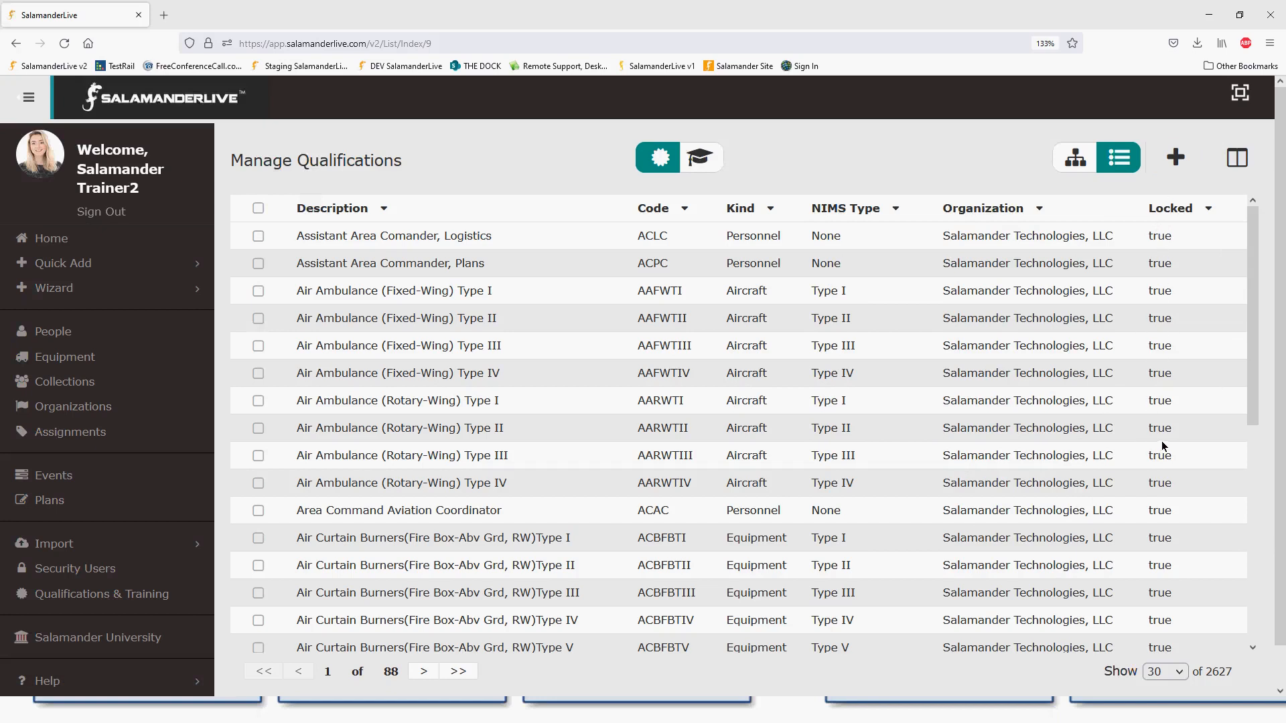
pyautogui.click(732, 265)
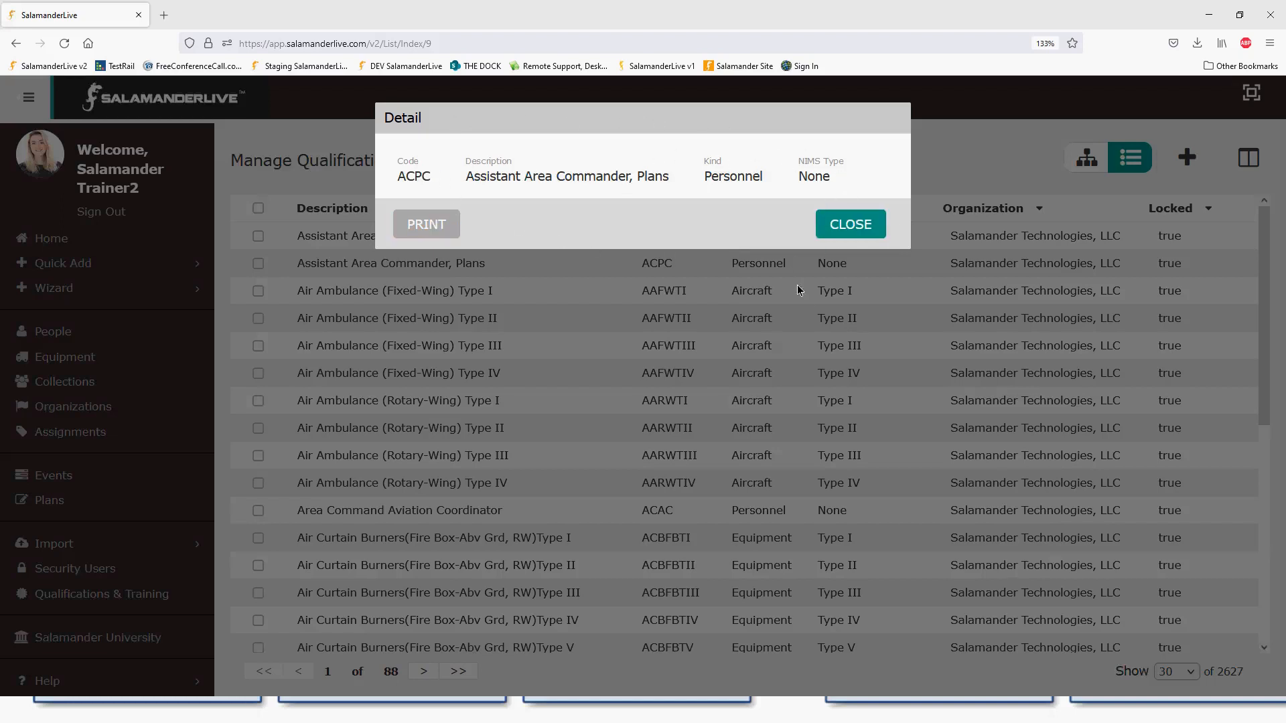
pyautogui.click(850, 225)
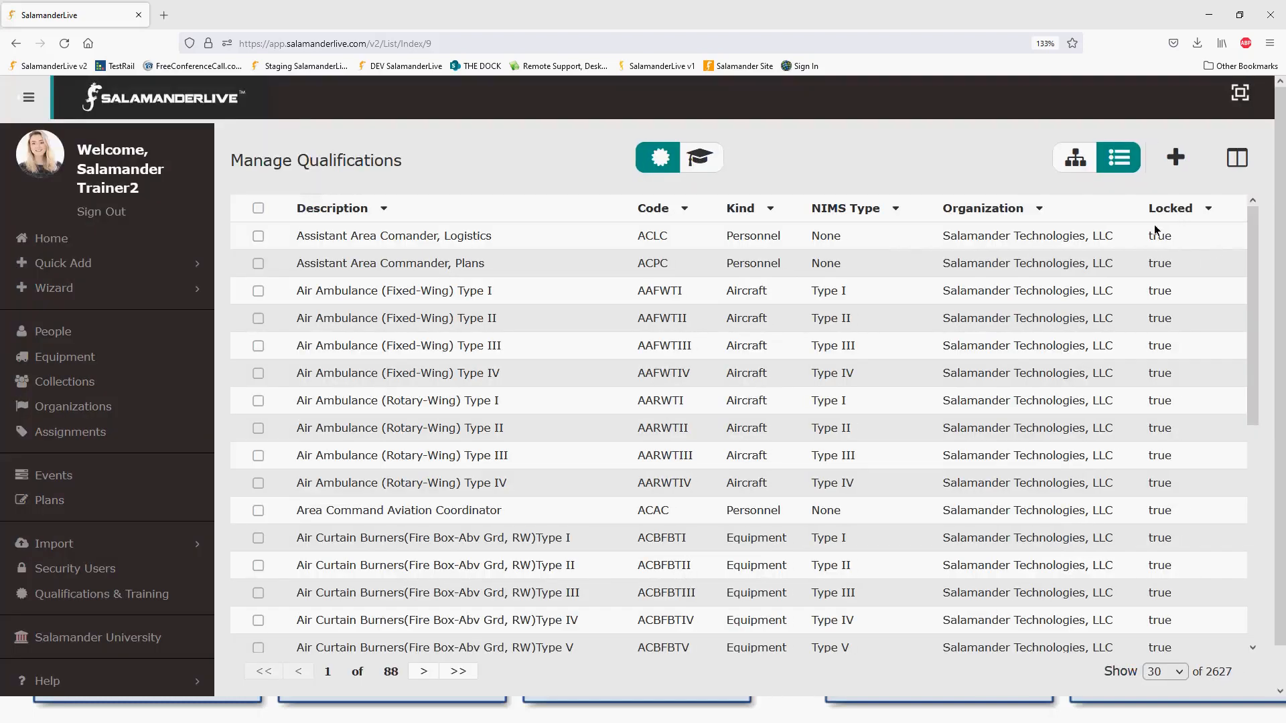
# - Filter the qualifications list to Locked equals False, leaving 93 unlocked entries
pyautogui.click(1208, 208)
pyautogui.click(1072, 337)
pyautogui.write('fal')
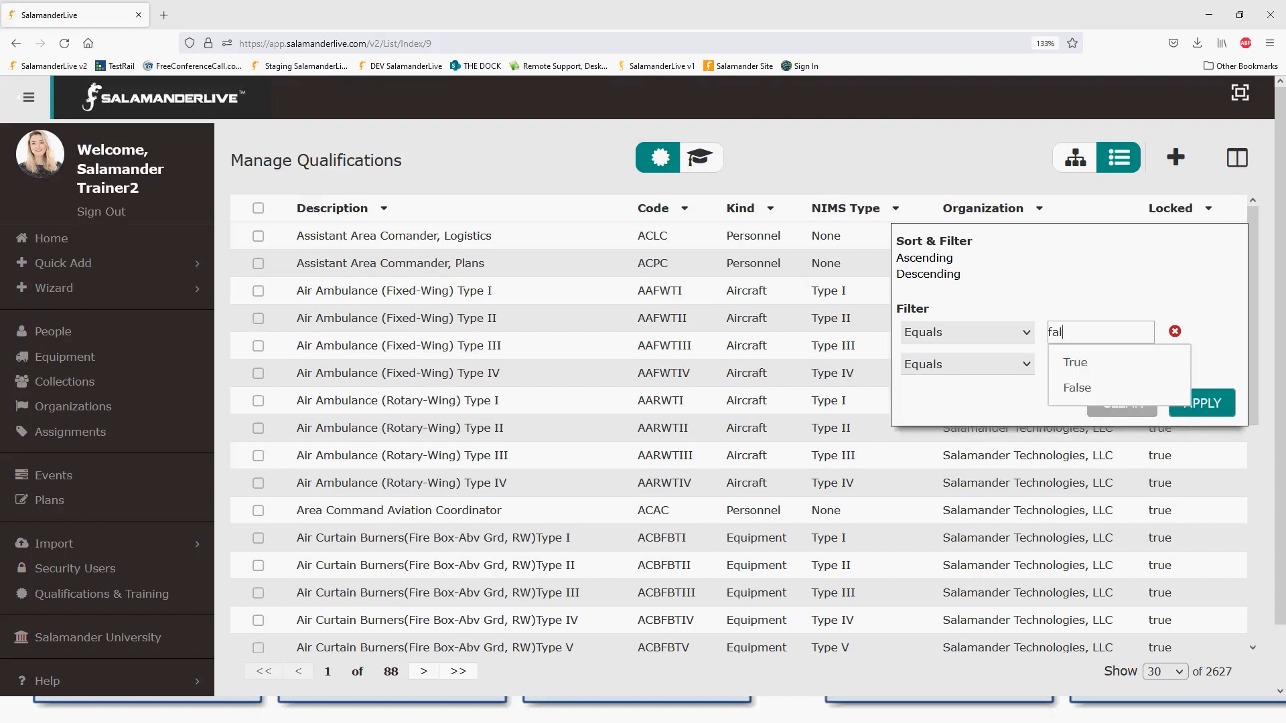
pyautogui.click(1077, 387)
pyautogui.click(1202, 405)
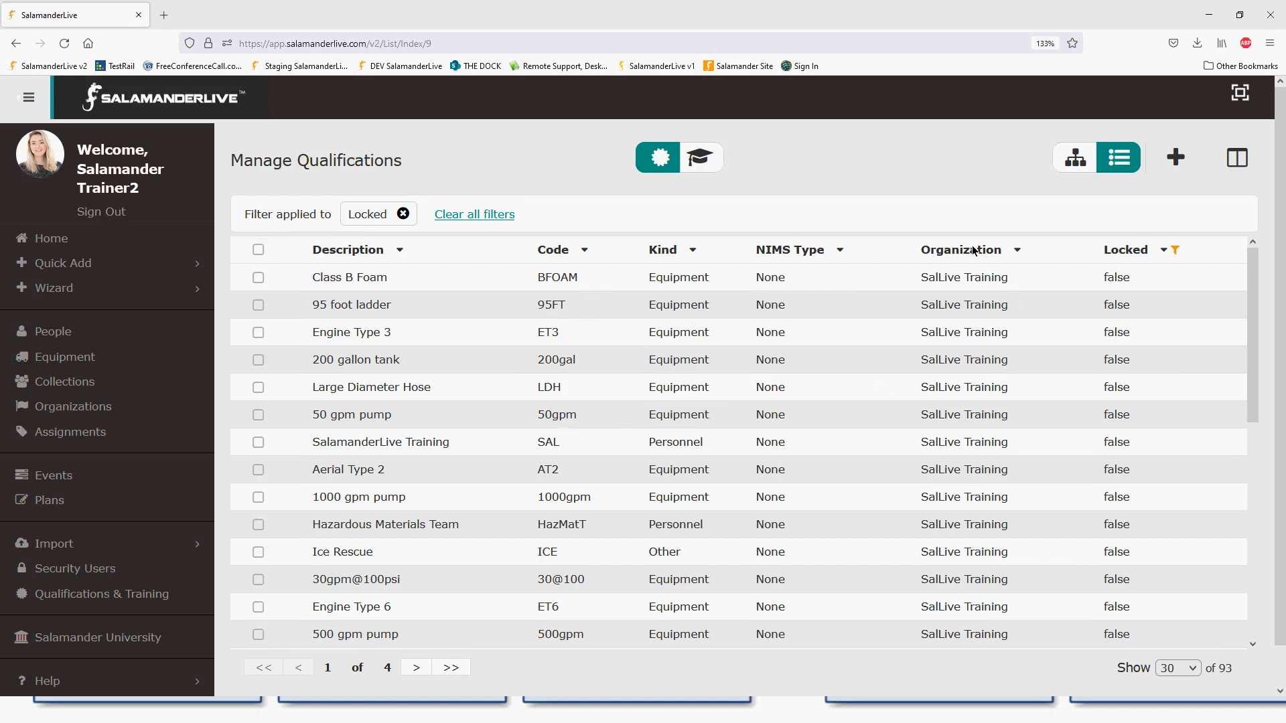
pyautogui.scroll(-5, 981, 536)
pyautogui.scroll(5, 987, 538)
pyautogui.click(1017, 250)
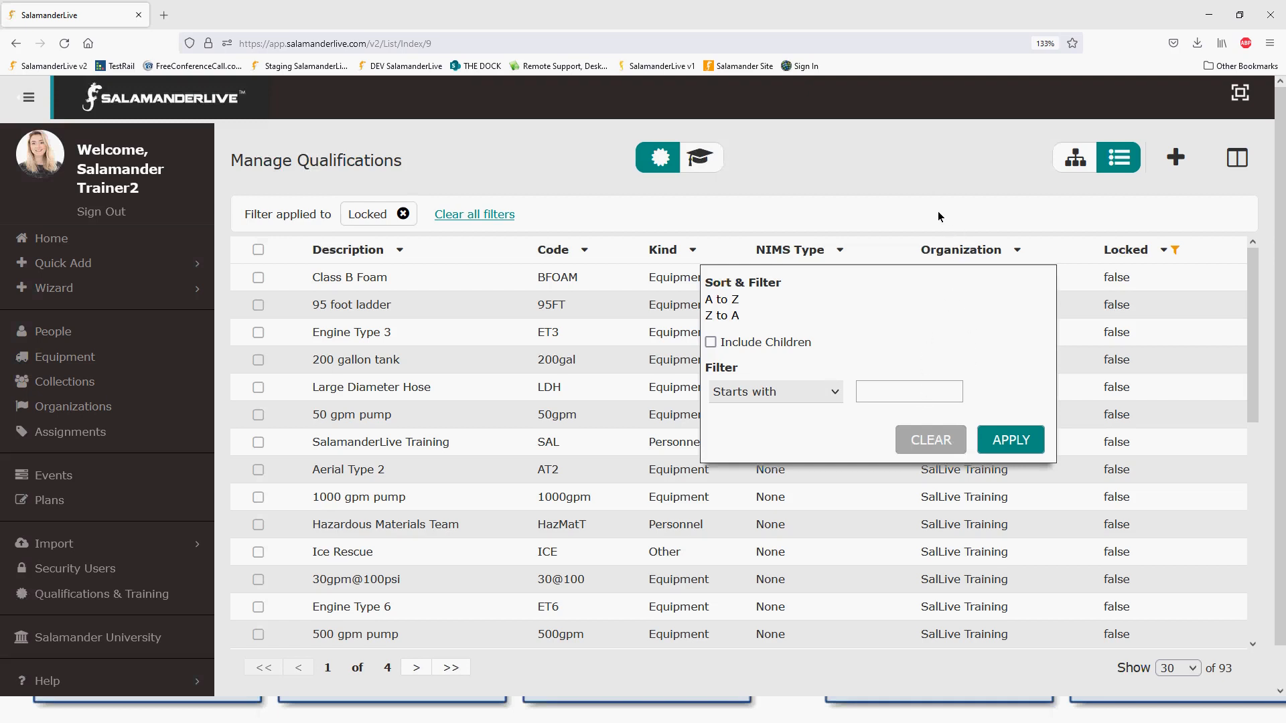
pyautogui.click(918, 171)
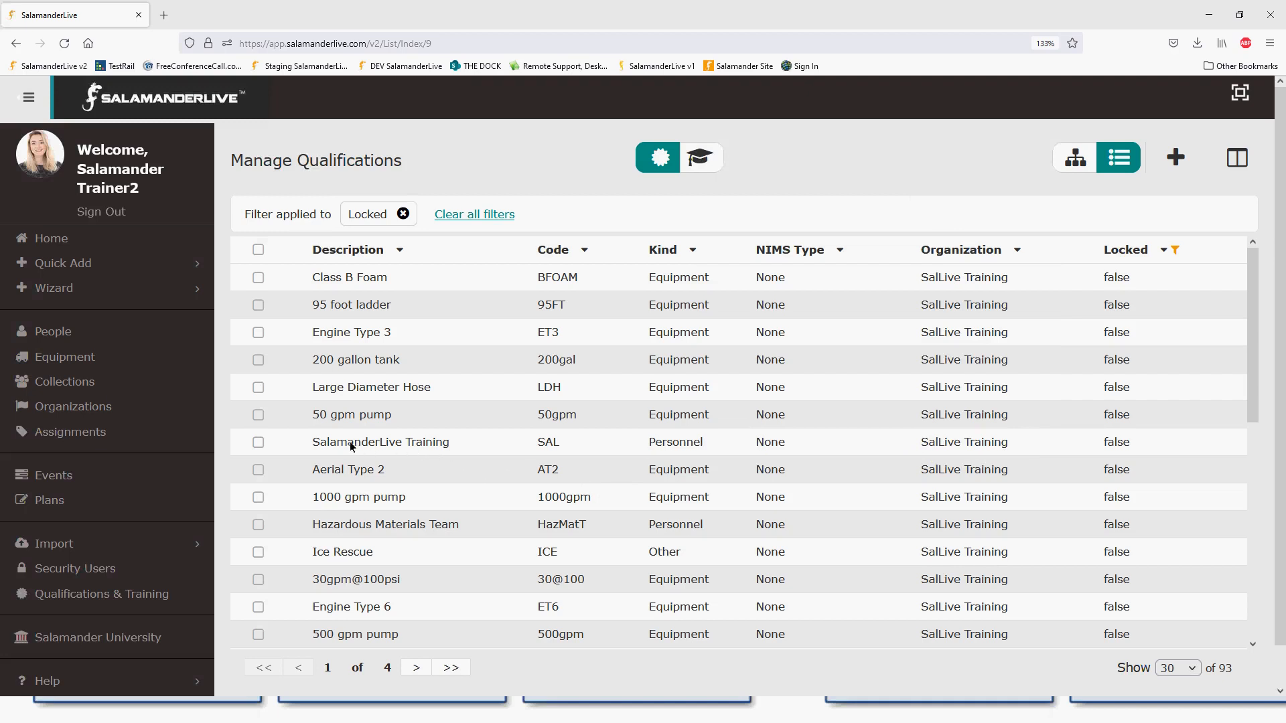
# - Open the SalamanderLive Training qualification and start editing its GENERAL details
pyautogui.click(432, 441)
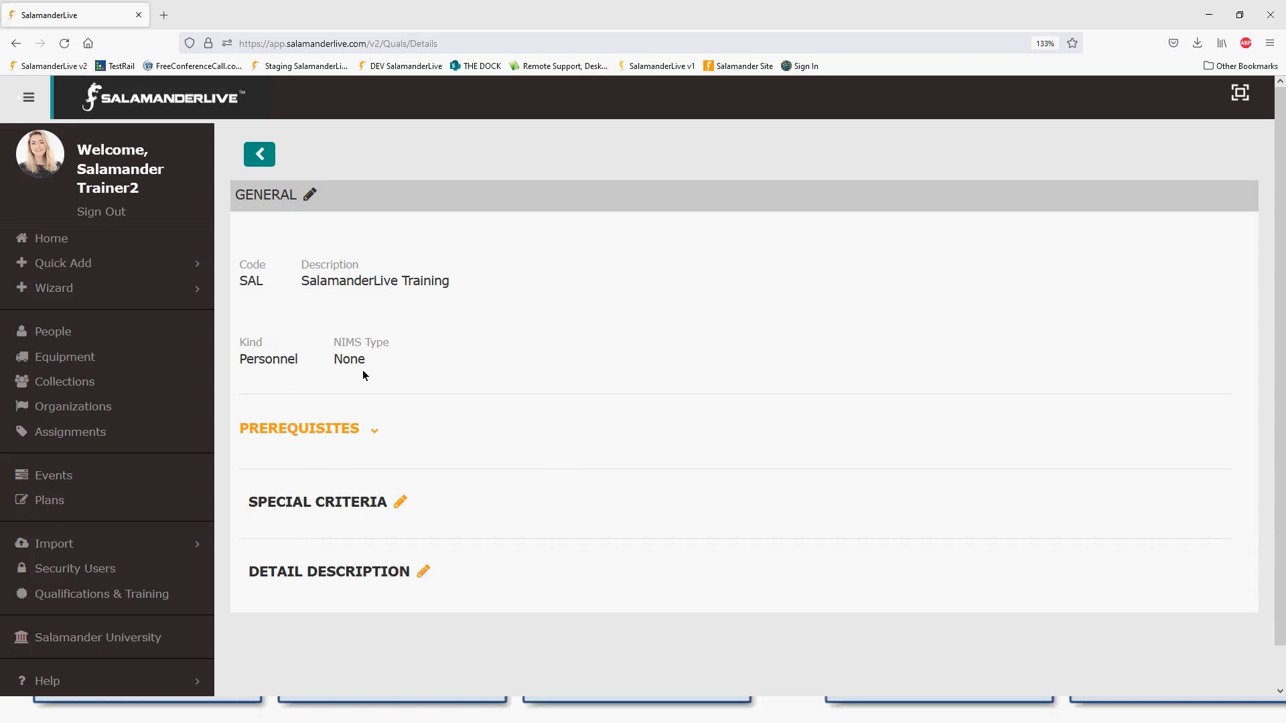
pyautogui.click(310, 195)
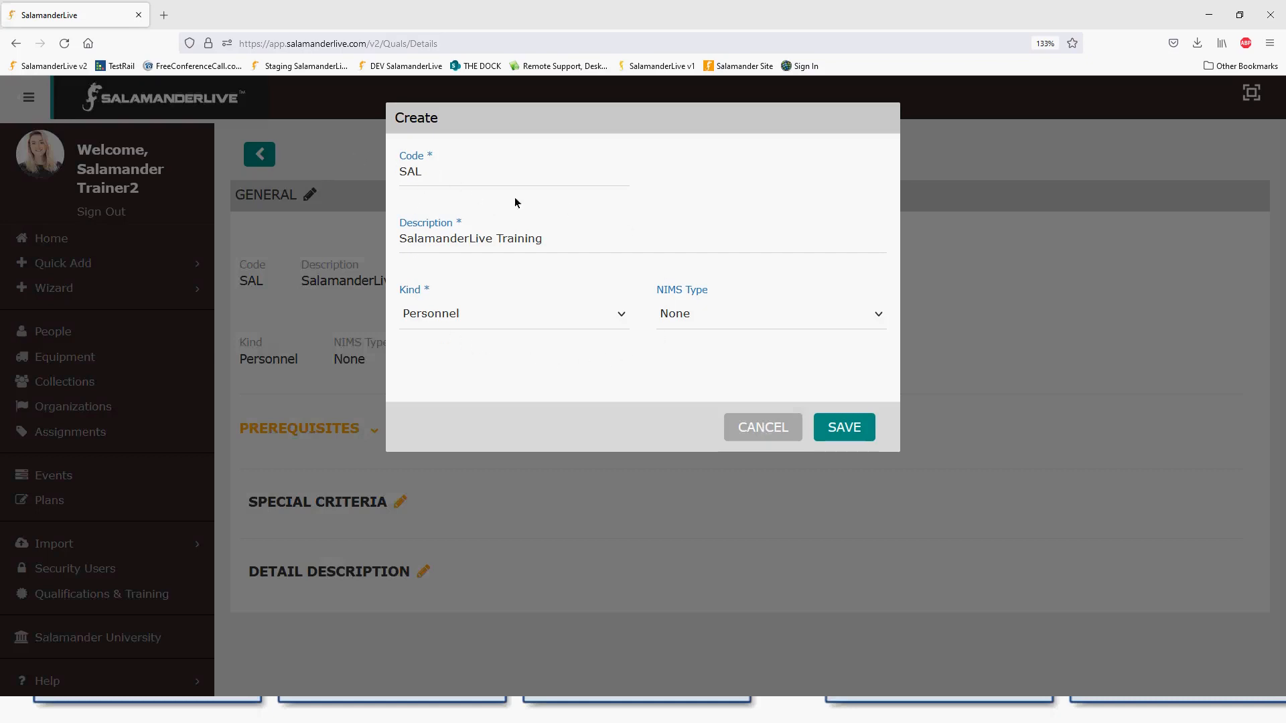
# - Append TRN to the code so it reads SALTRN, and save
pyautogui.click(419, 173)
pyautogui.write('TRN')
pyautogui.click(852, 439)
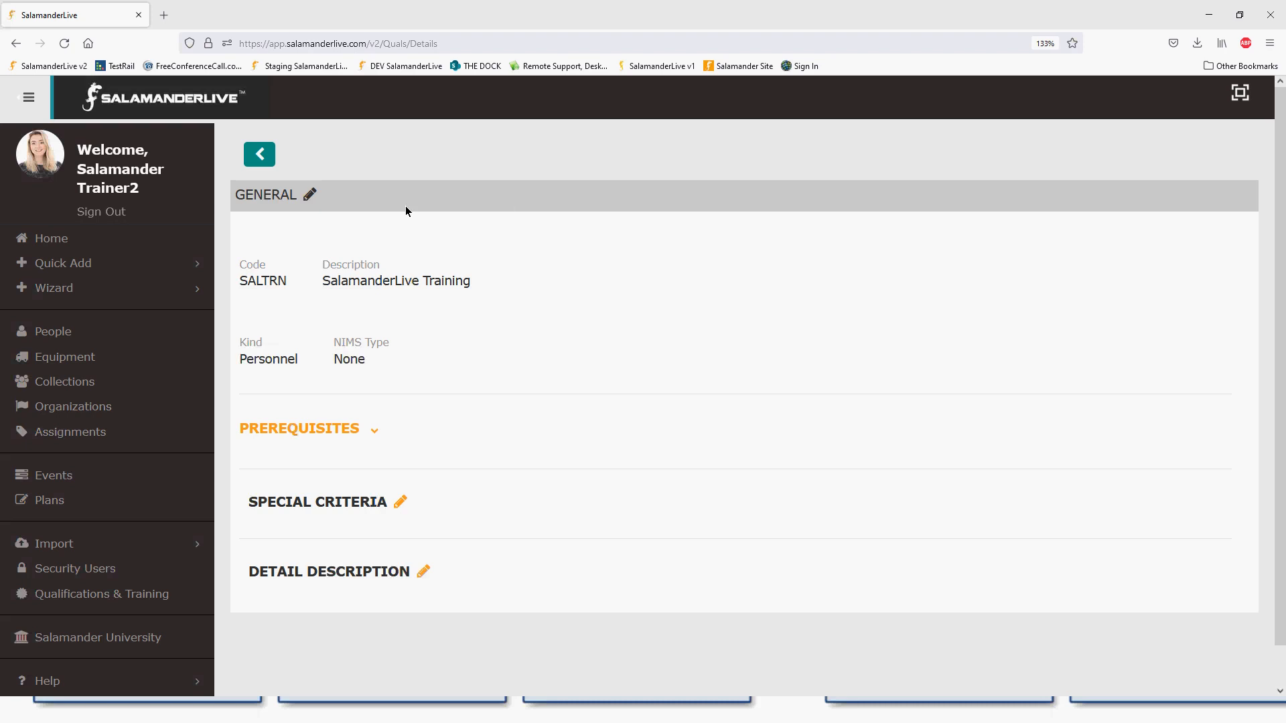
# - Add Test Qualification from the Tier-2 State EMS folder as a qualification prerequisite
pyautogui.click(374, 429)
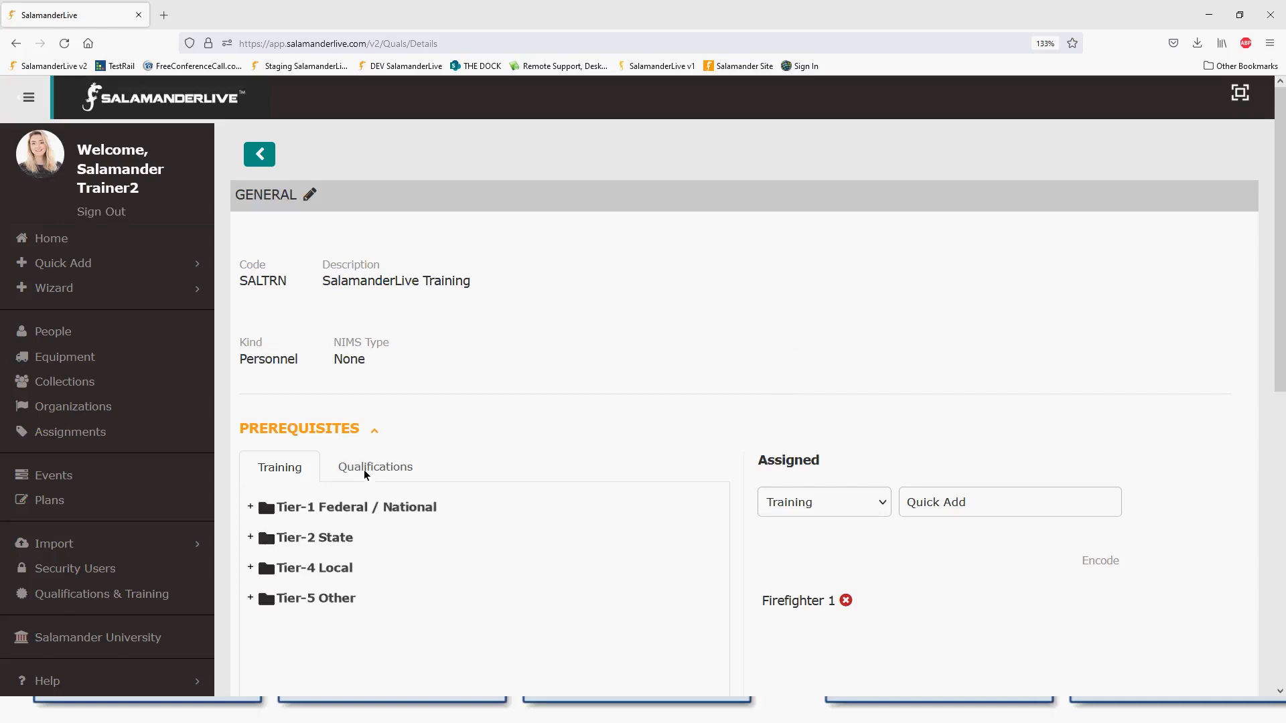
pyautogui.scroll(-1, 404, 470)
pyautogui.scroll(-5, 404, 470)
pyautogui.scroll(3, 399, 261)
pyautogui.click(393, 282)
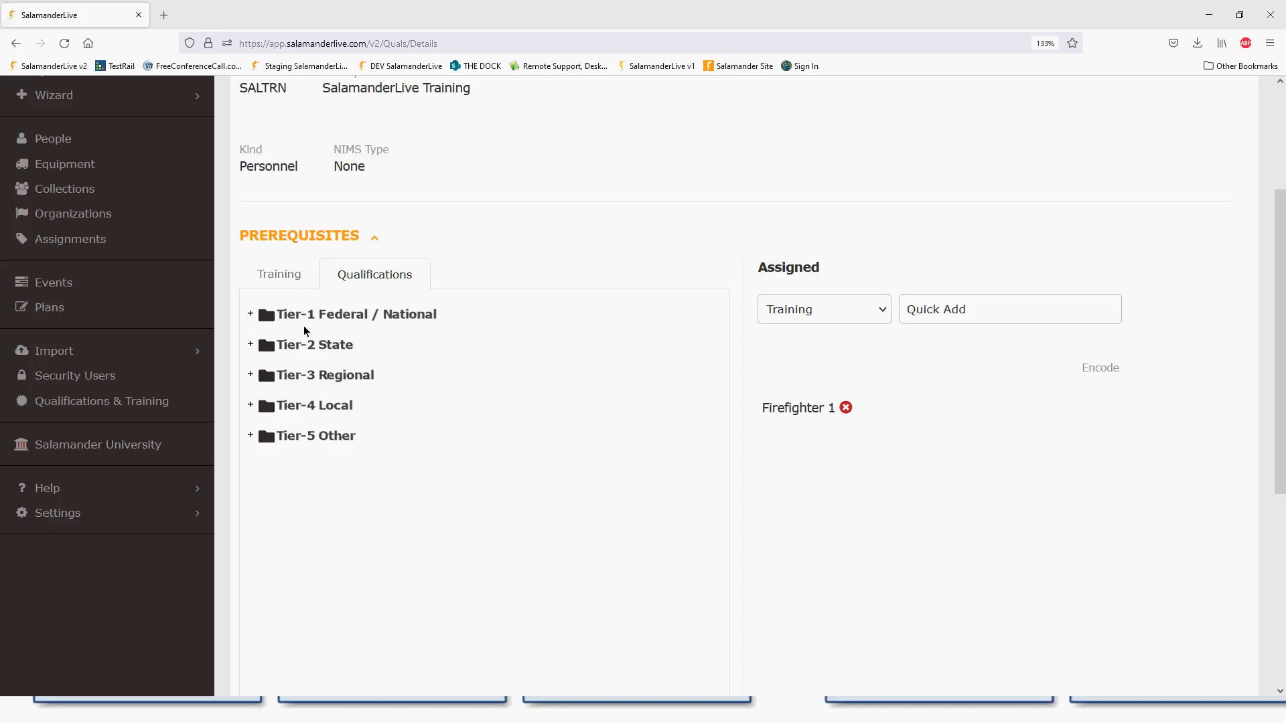
pyautogui.scroll(3, 473, 359)
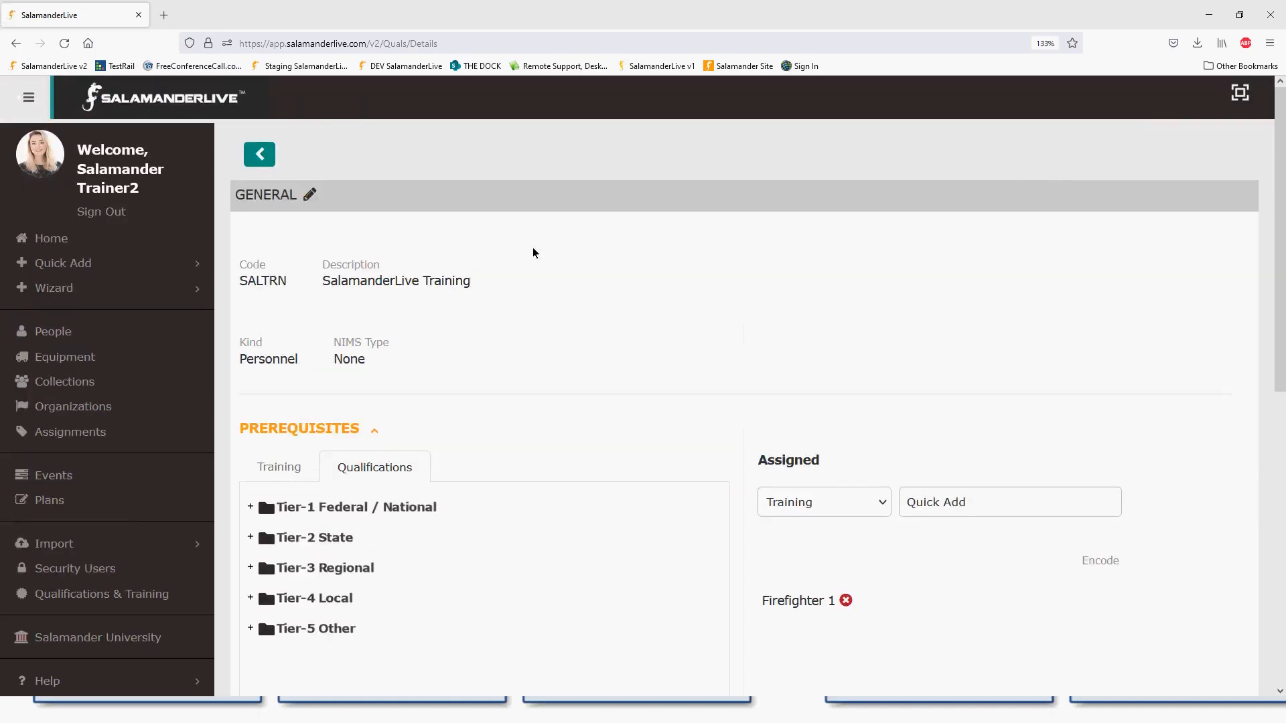
pyautogui.scroll(-4, 453, 399)
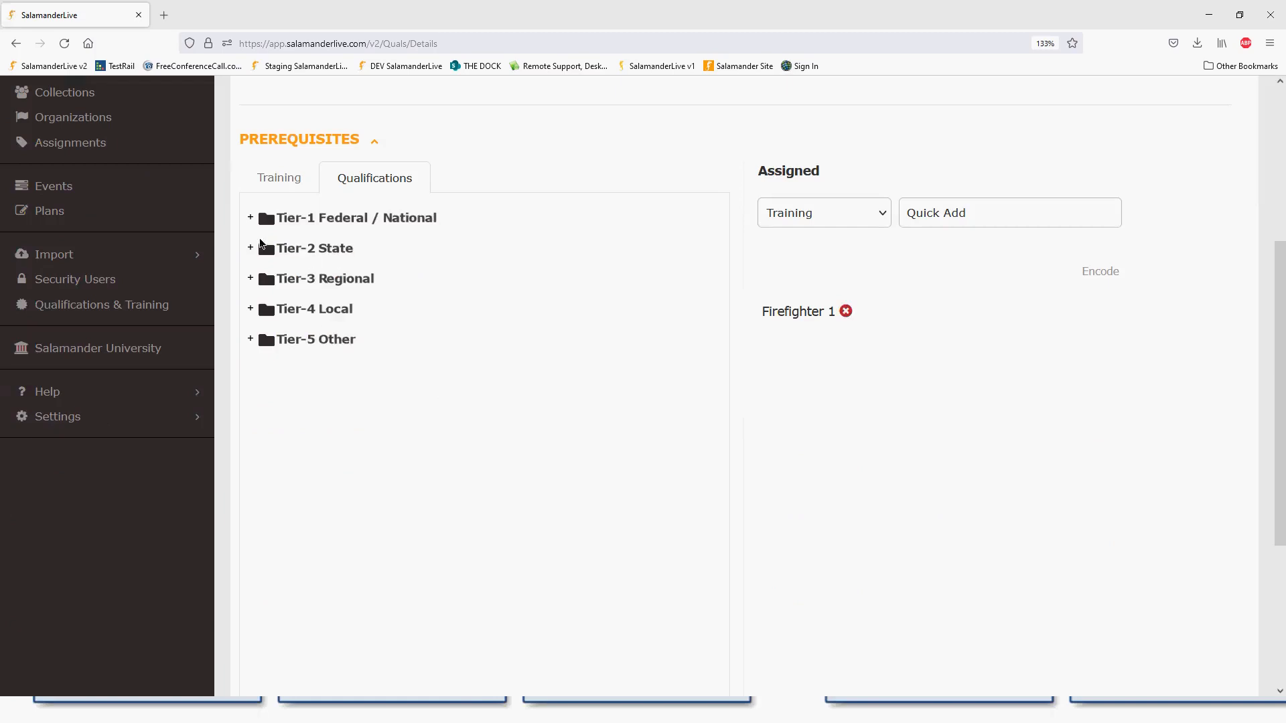
pyautogui.click(250, 249)
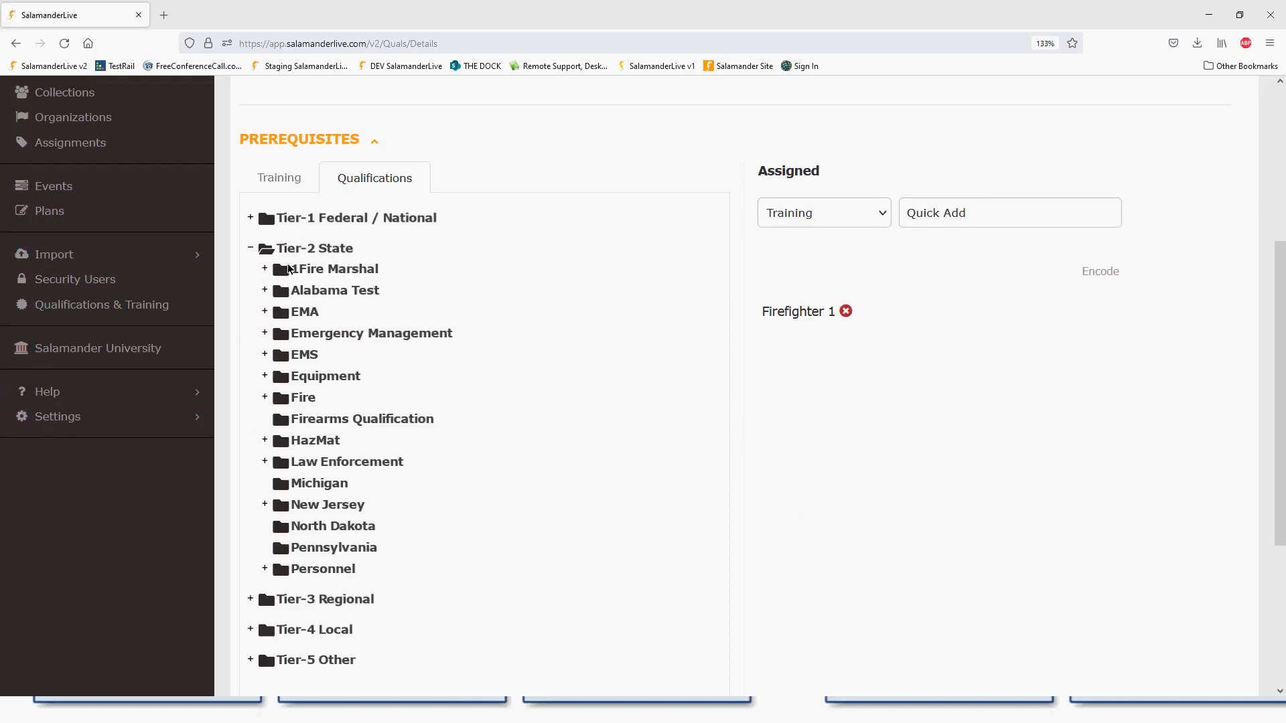
pyautogui.click(250, 218)
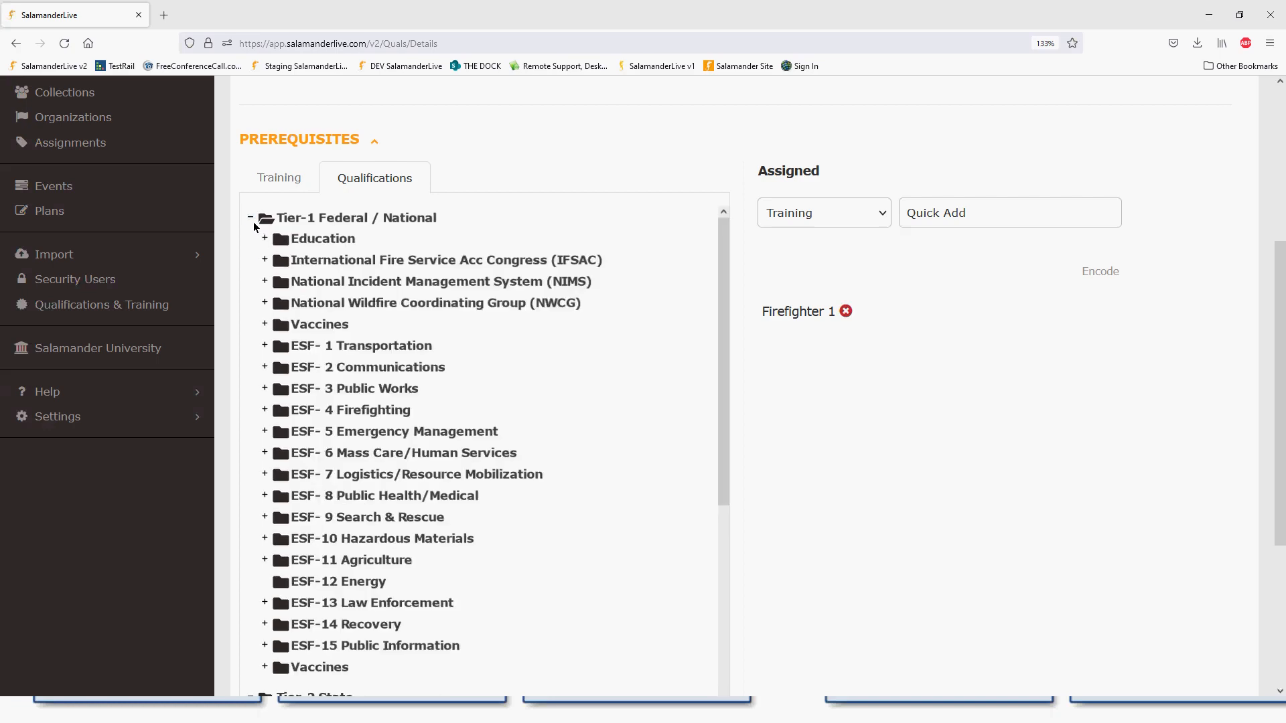
pyautogui.click(252, 219)
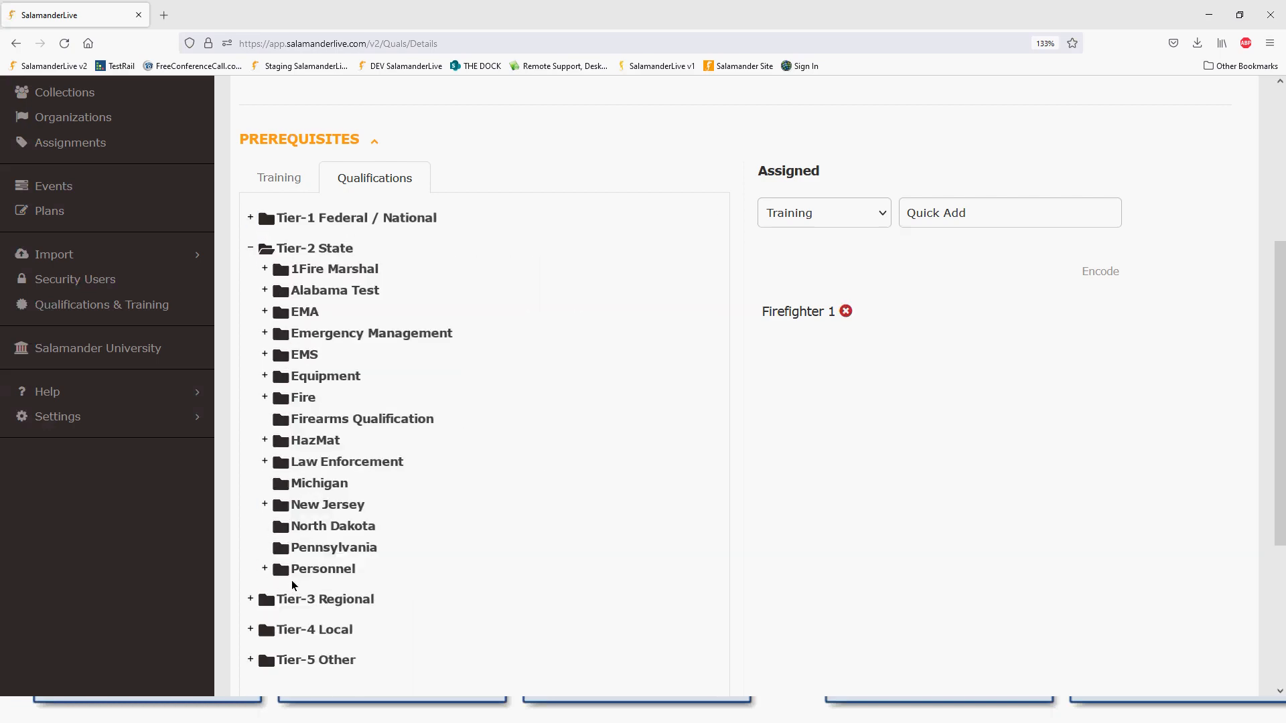
pyautogui.click(265, 354)
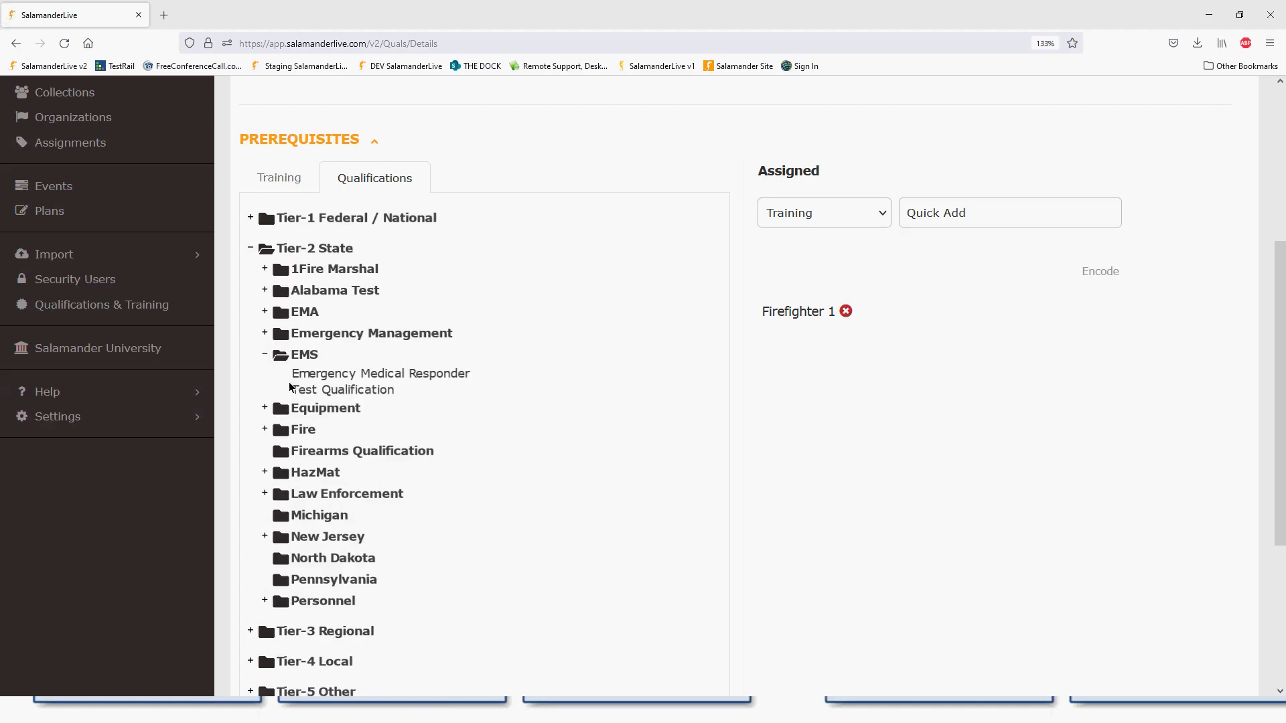
pyautogui.click(366, 397)
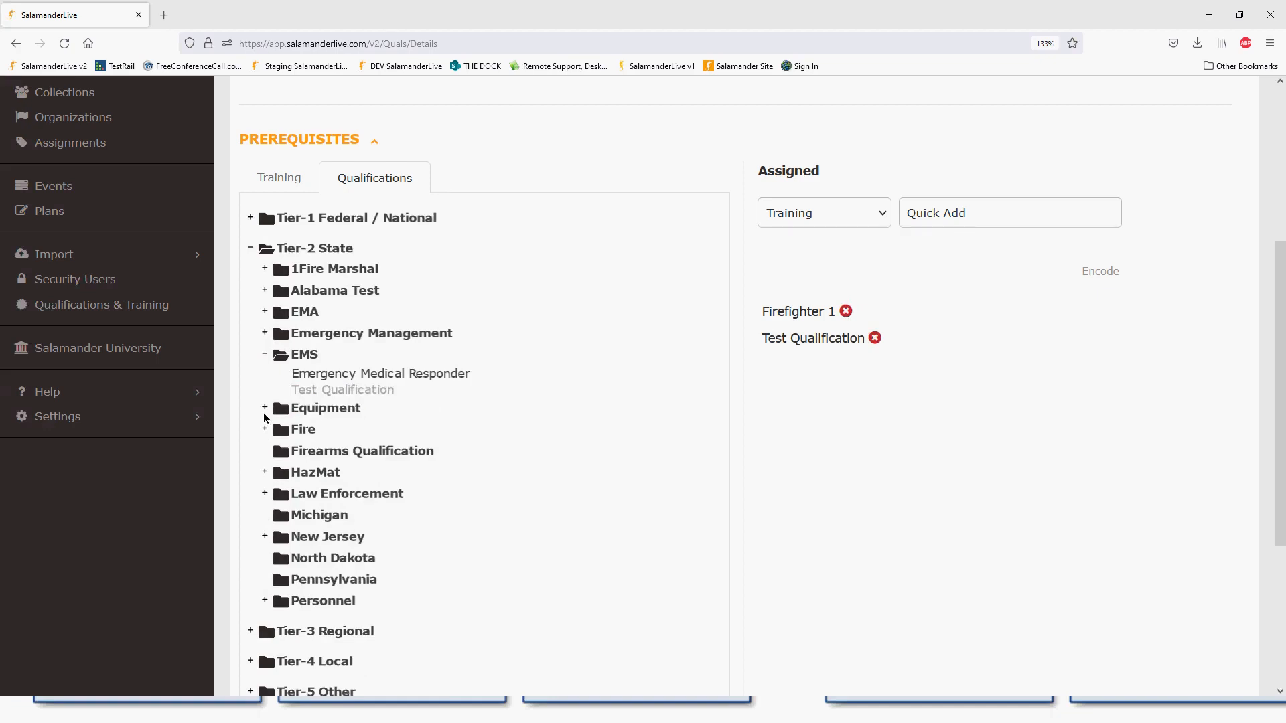
# - Add This is a test also and This is a test 2 from Other Qualifications
pyautogui.click(264, 334)
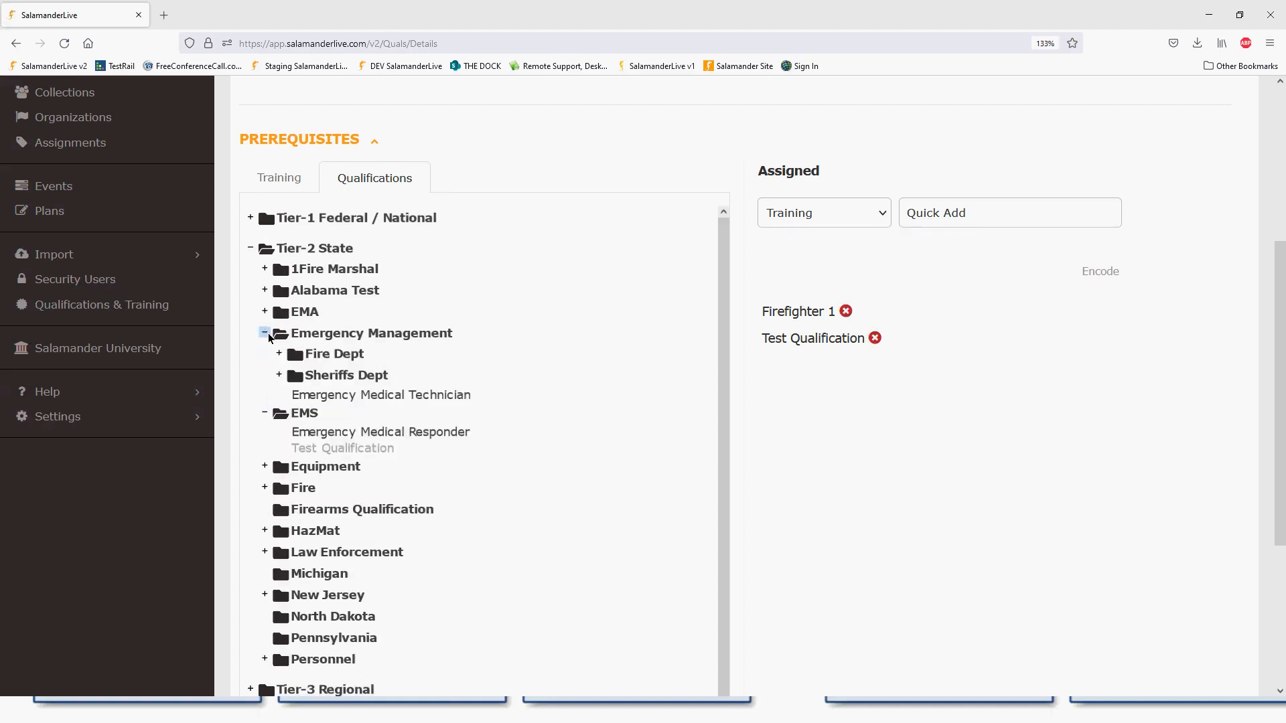
pyautogui.click(264, 290)
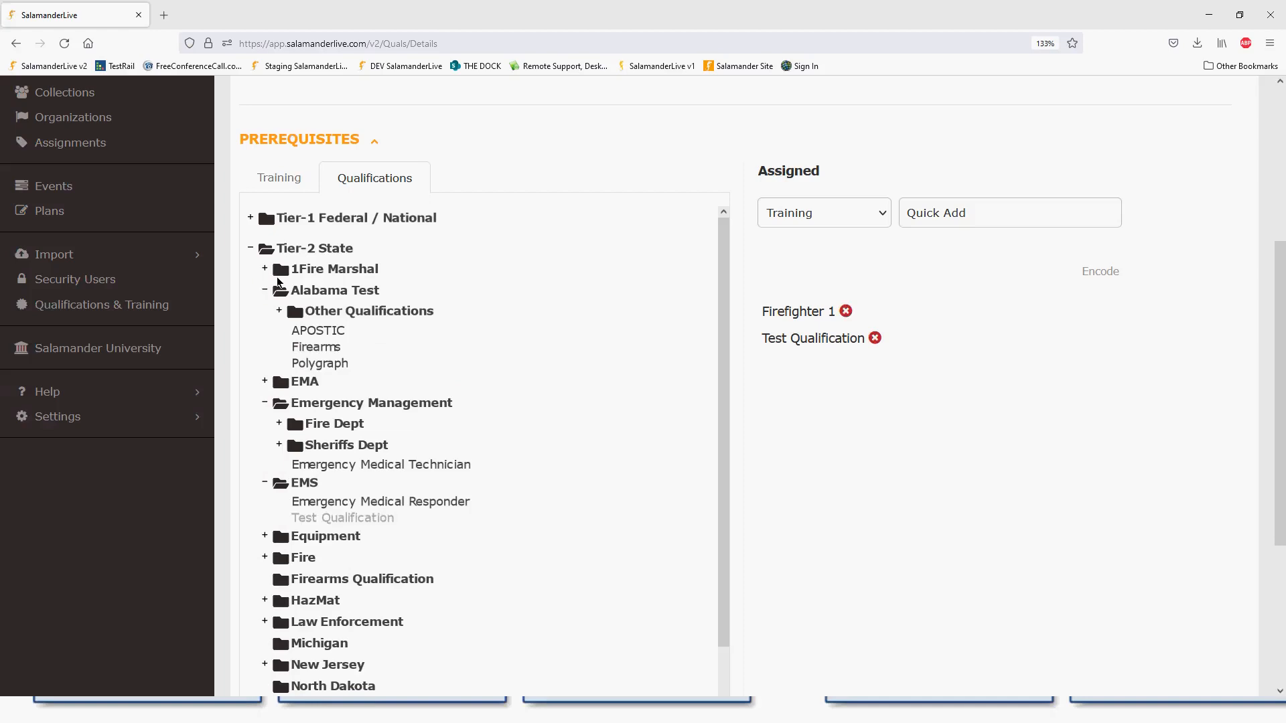
pyautogui.click(264, 269)
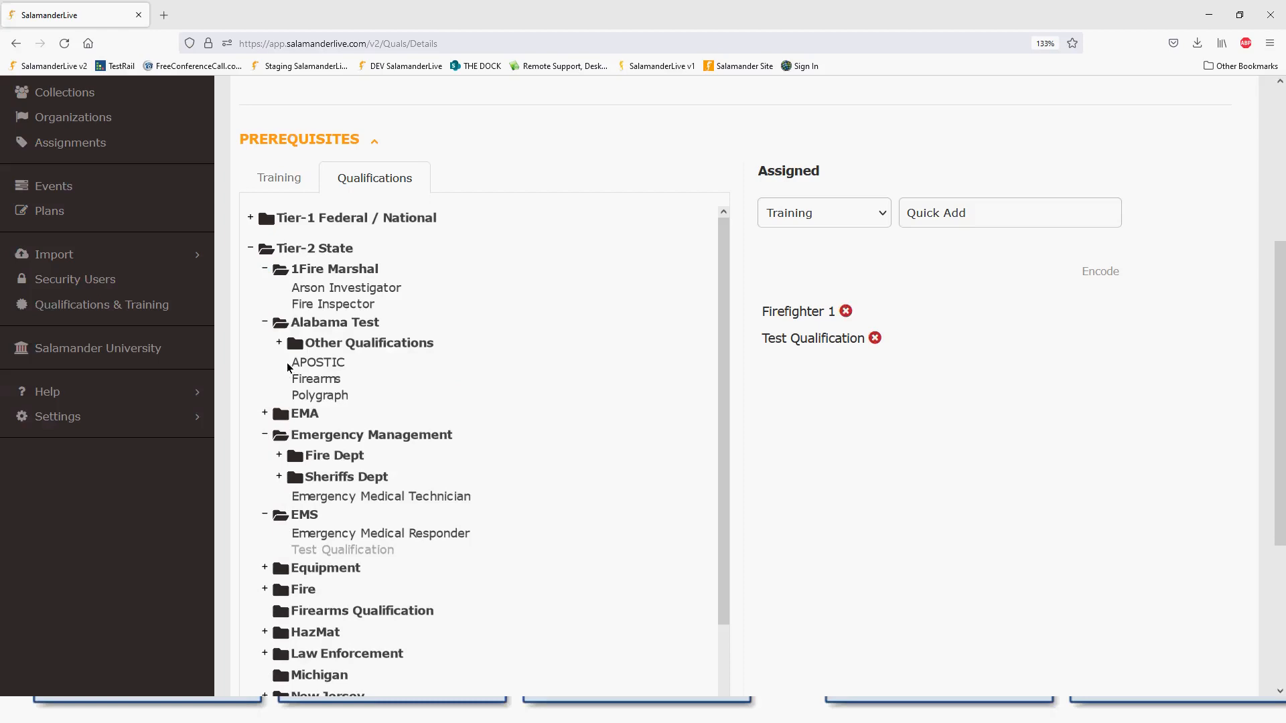
pyautogui.click(279, 342)
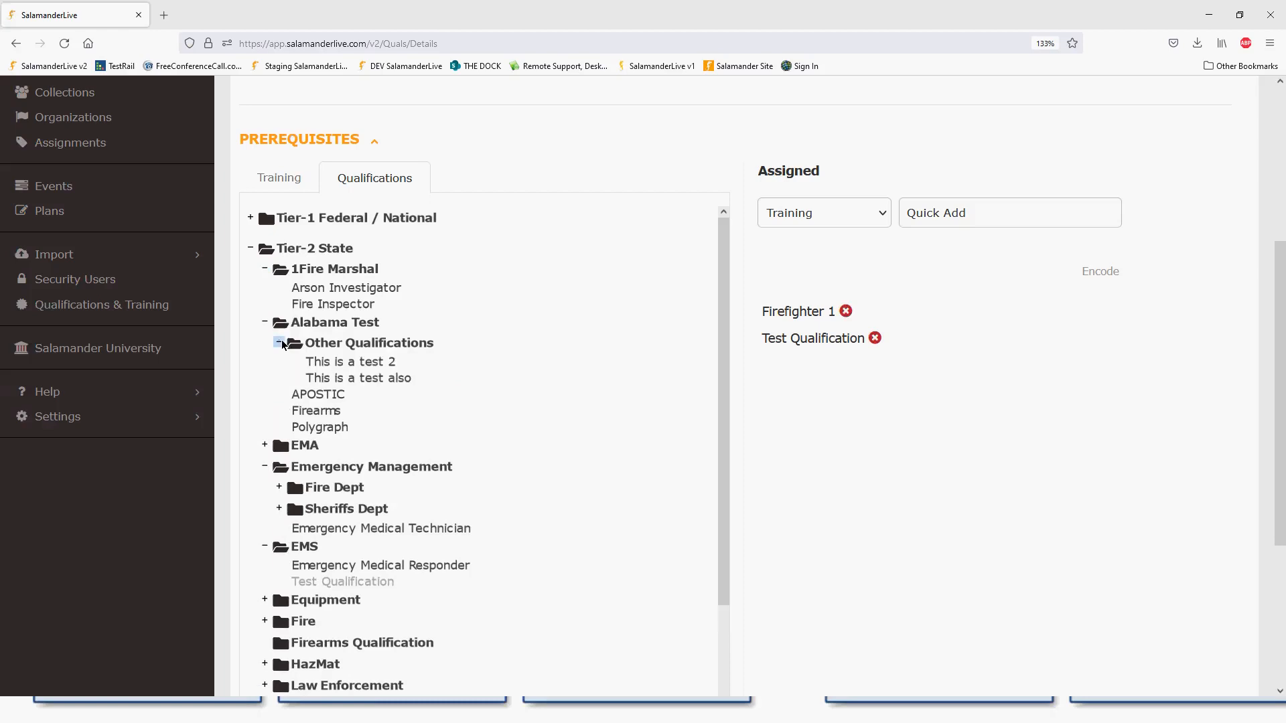
pyautogui.click(398, 379)
pyautogui.click(387, 367)
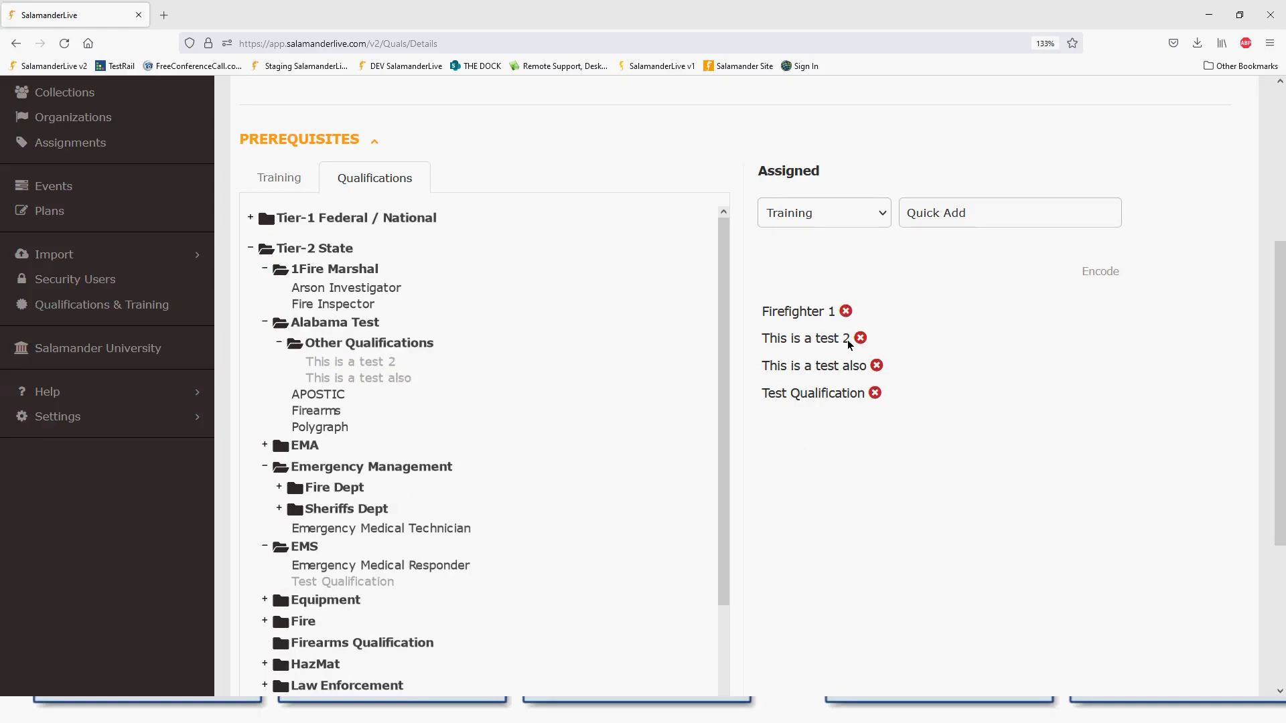
# - Add Advanced ICS, Basic ICS and CPR/First Aid/ AED training from Tier-1 Federal / National training
pyautogui.click(275, 179)
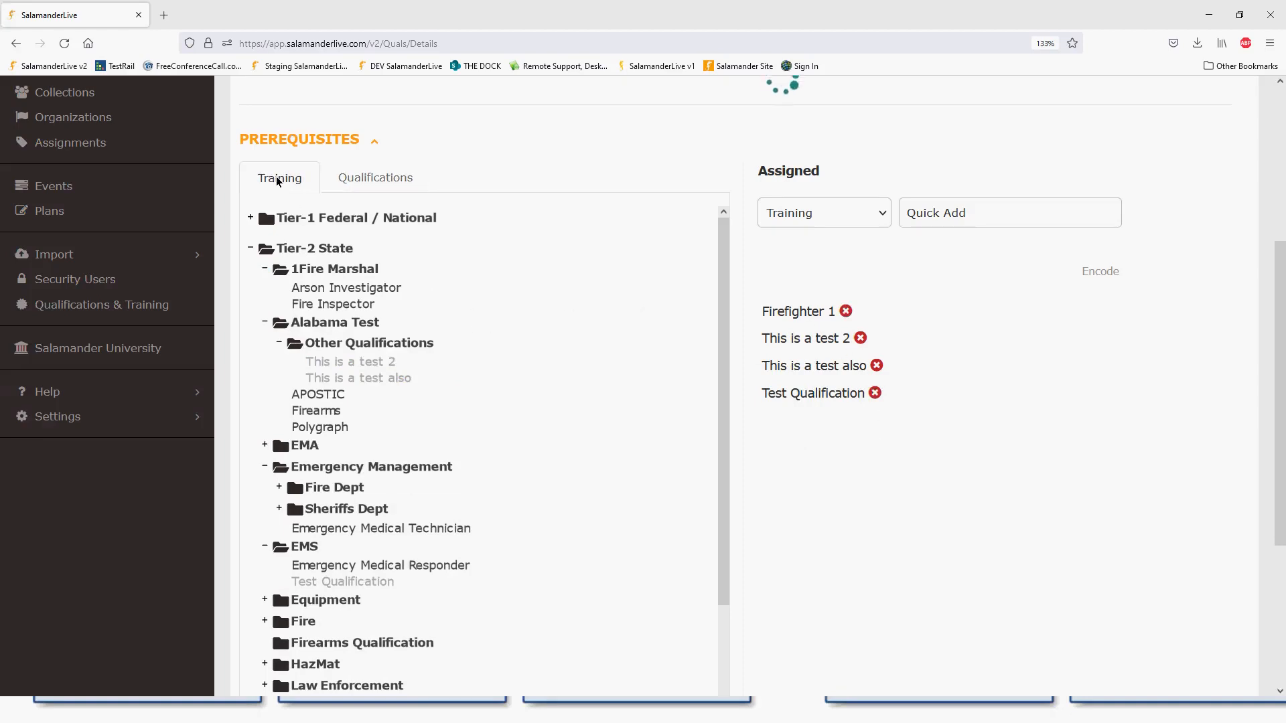
pyautogui.click(251, 218)
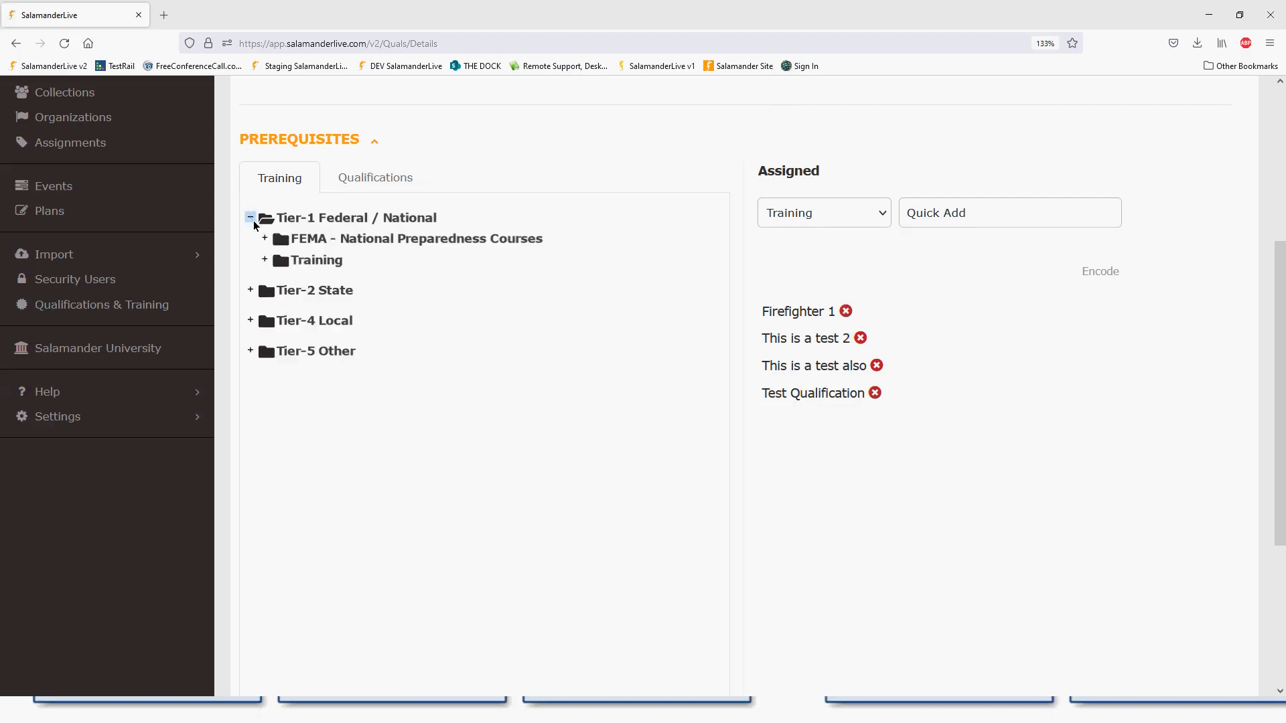
pyautogui.click(263, 260)
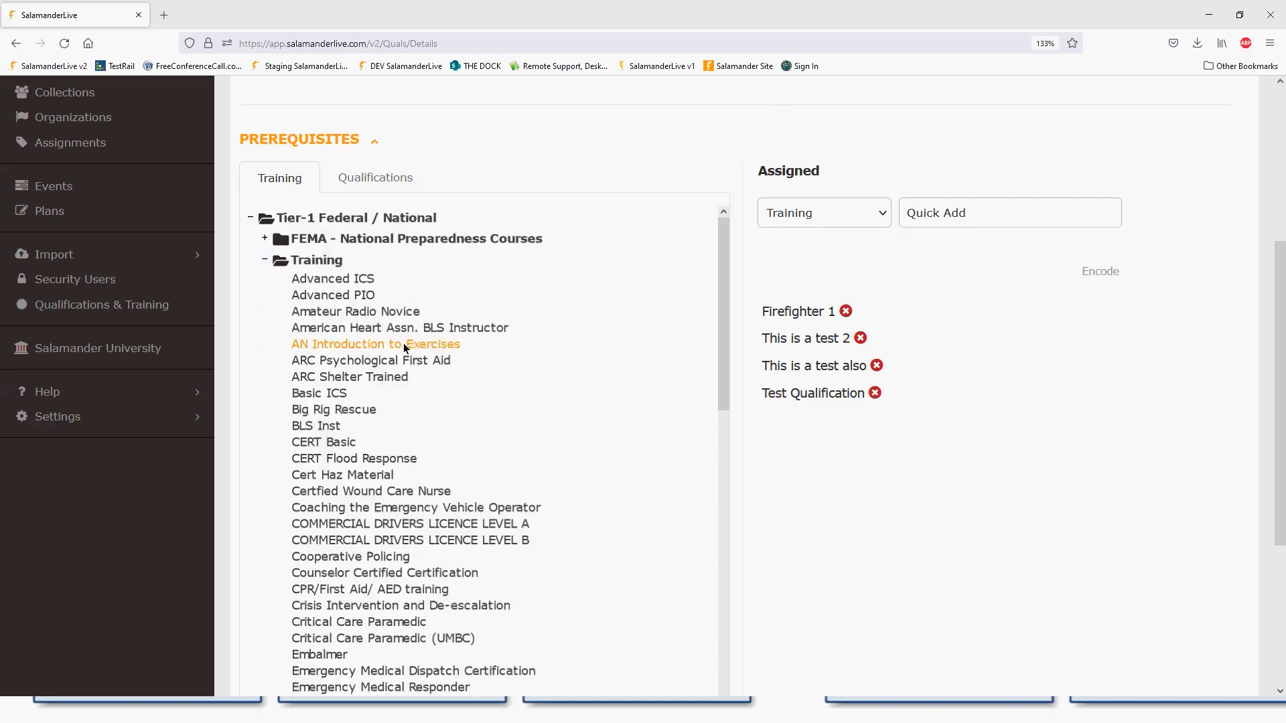
pyautogui.click(366, 280)
pyautogui.click(342, 396)
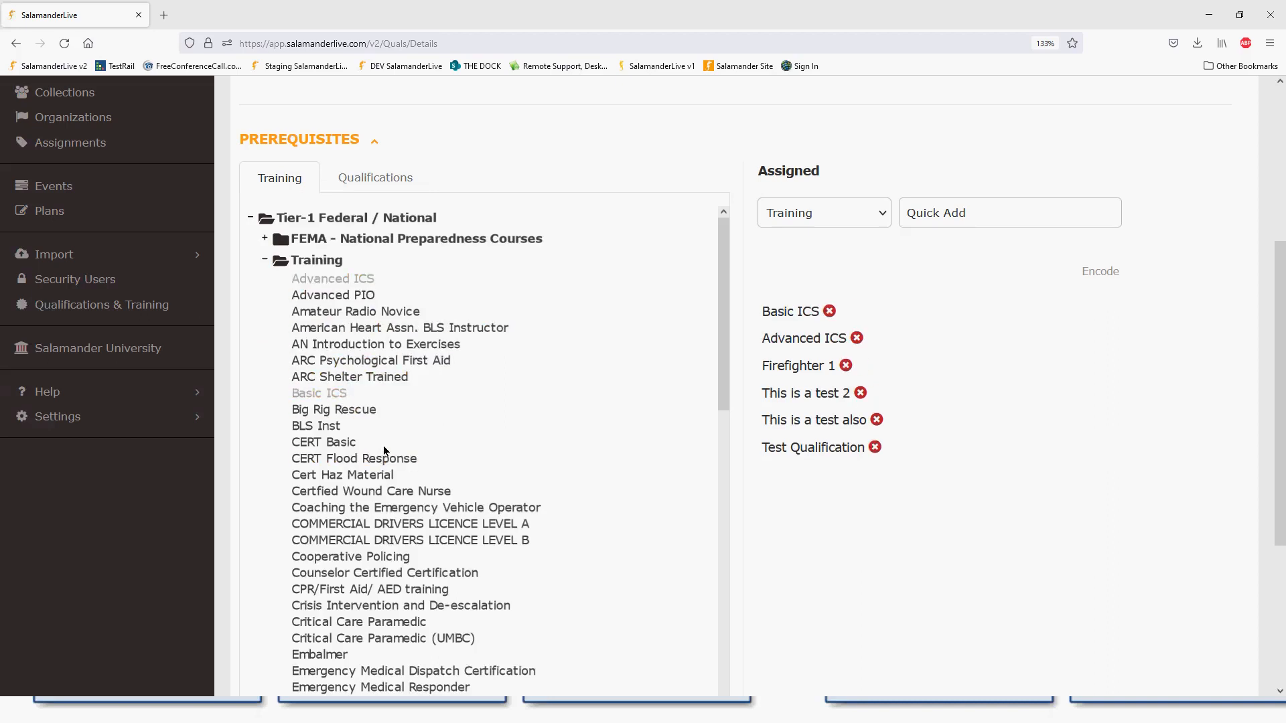
pyautogui.click(394, 591)
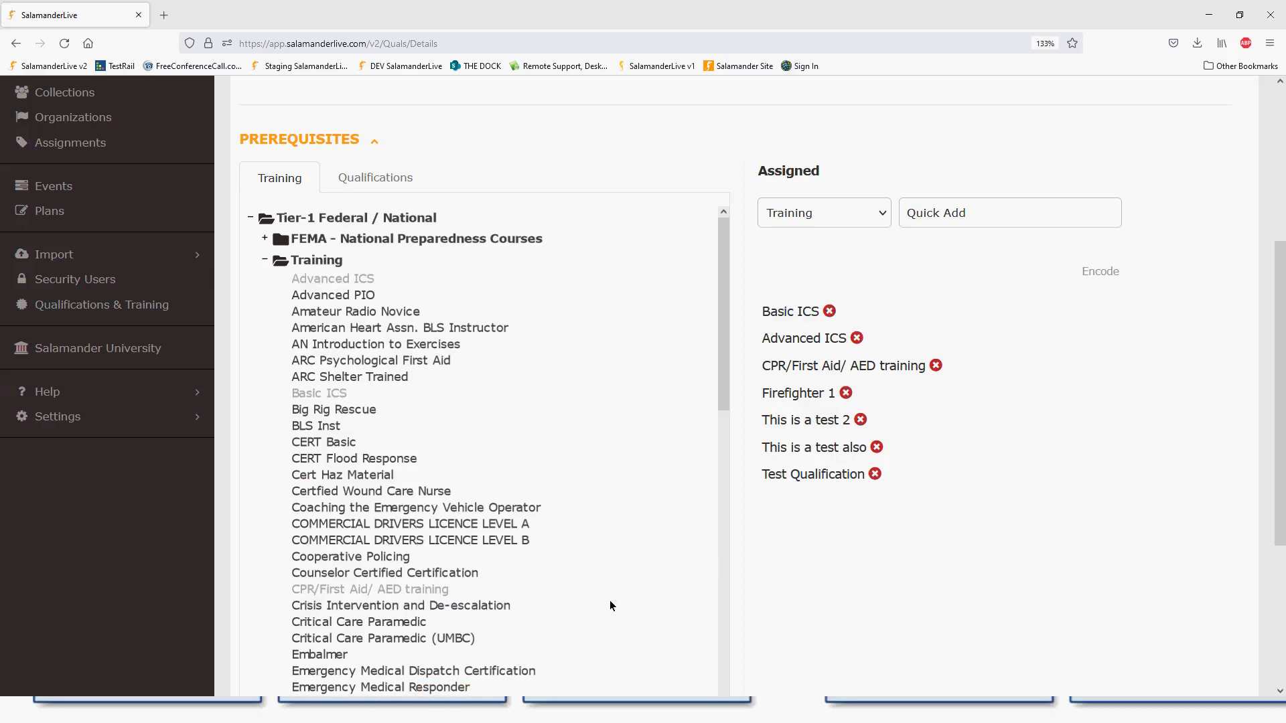
pyautogui.scroll(3, 610, 604)
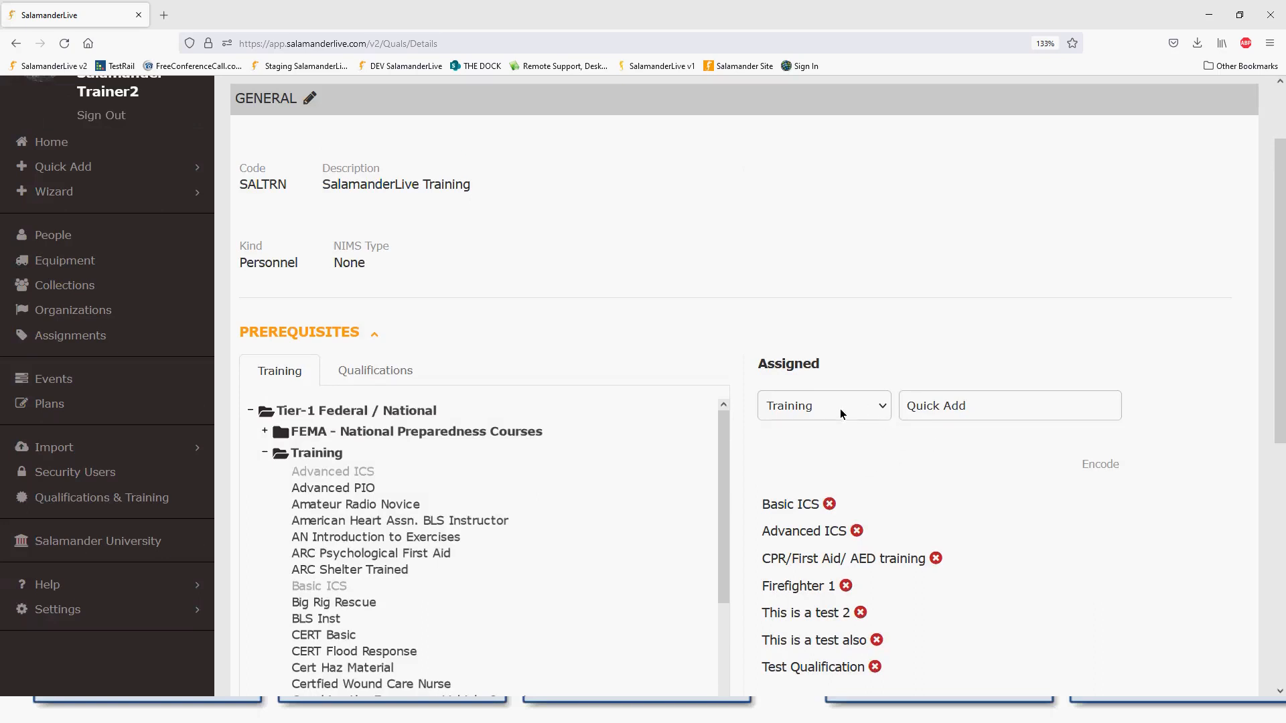
# - Quick-add the E0300 - ICS 300 training course as a prerequisite and remove Firefighter 1
pyautogui.click(883, 416)
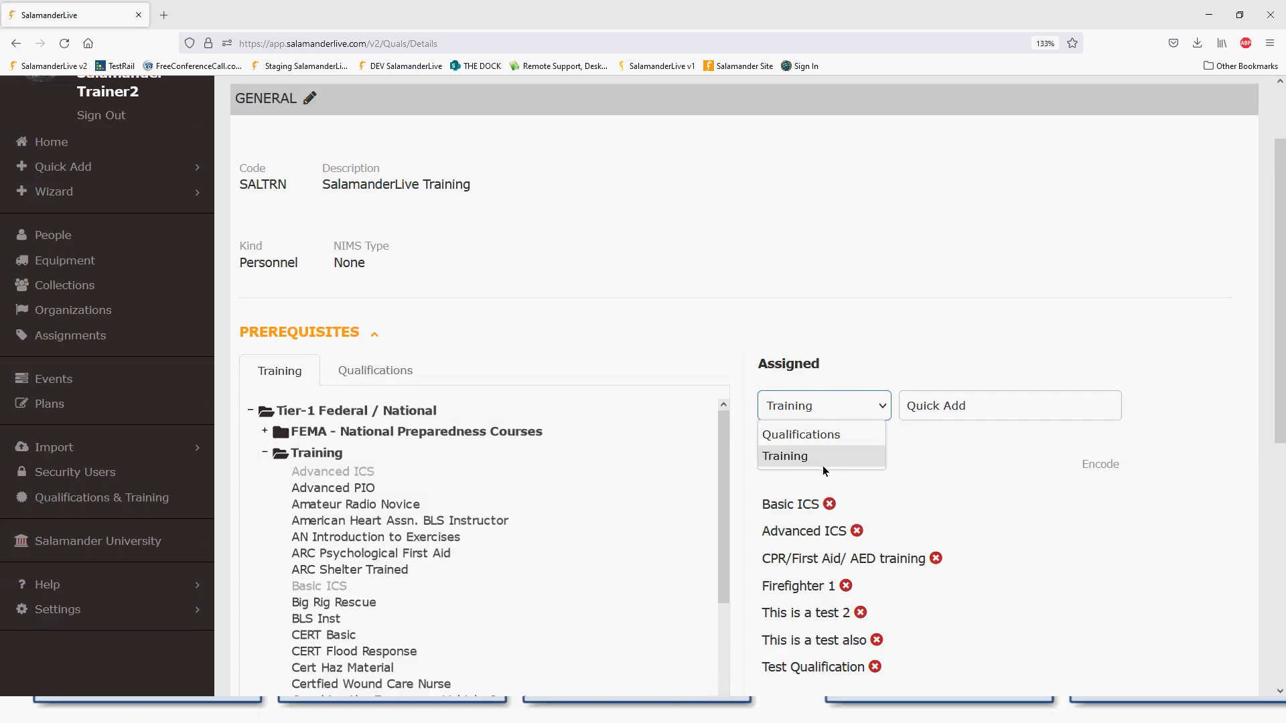
pyautogui.click(955, 405)
pyautogui.click(907, 410)
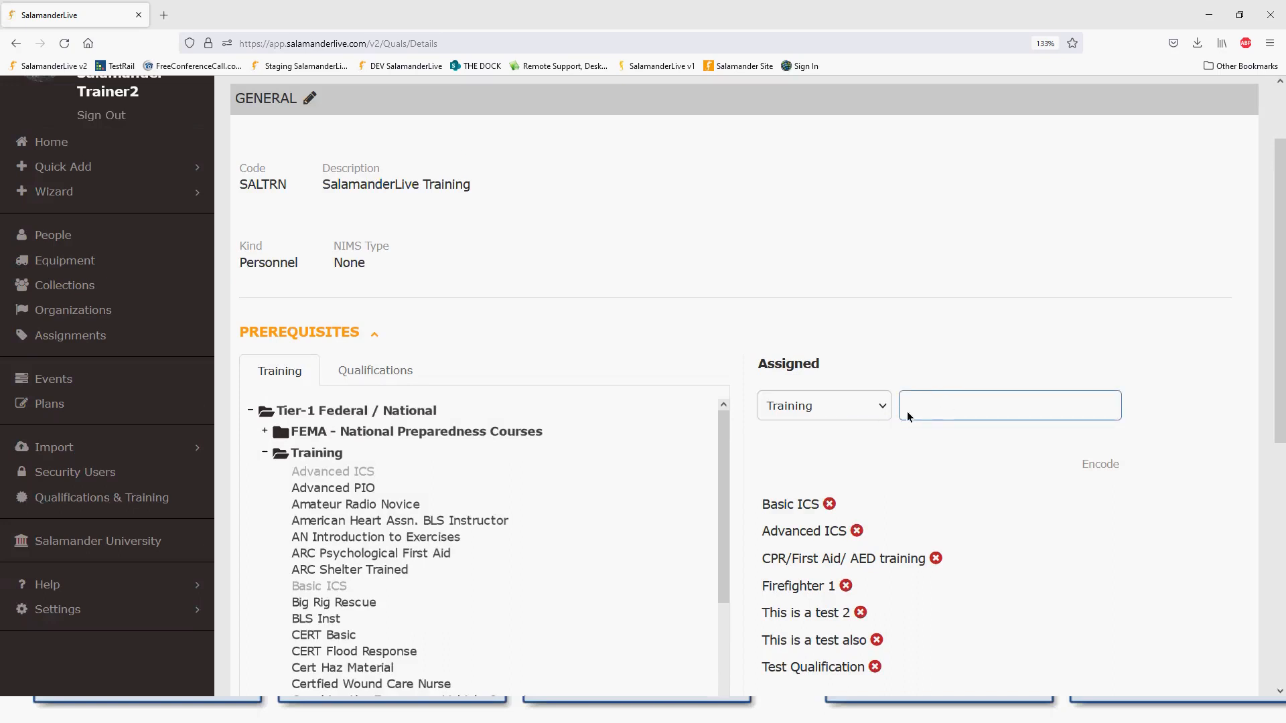
pyautogui.write('ics')
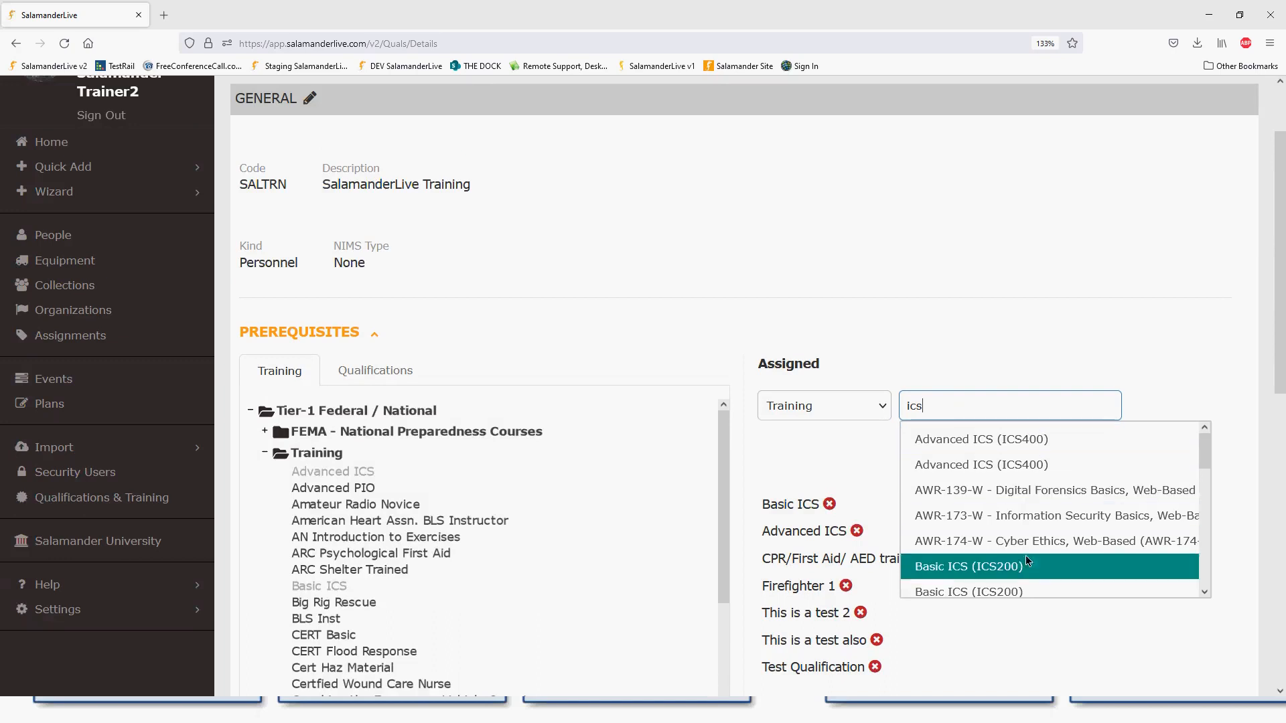
pyautogui.moveTo(1202, 457); pyautogui.dragTo(1205, 487)
pyautogui.scroll(-1, 1205, 487)
pyautogui.click(1015, 499)
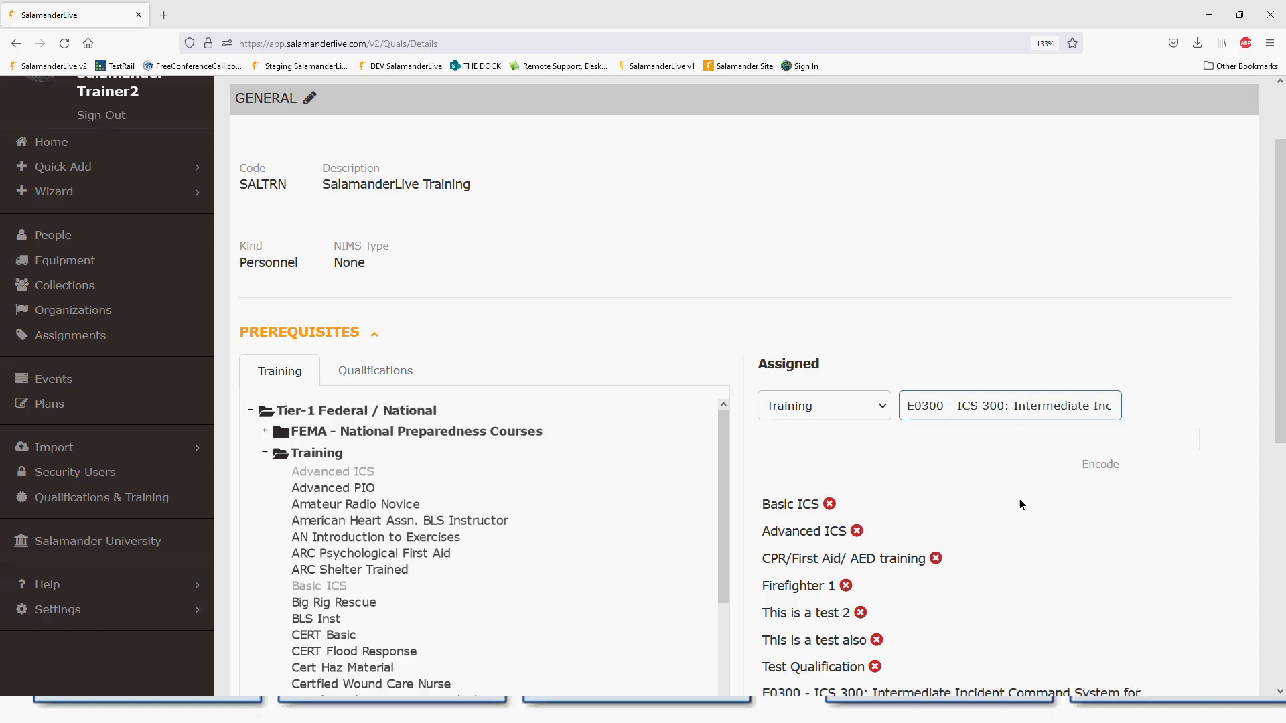
pyautogui.scroll(-3, 938, 560)
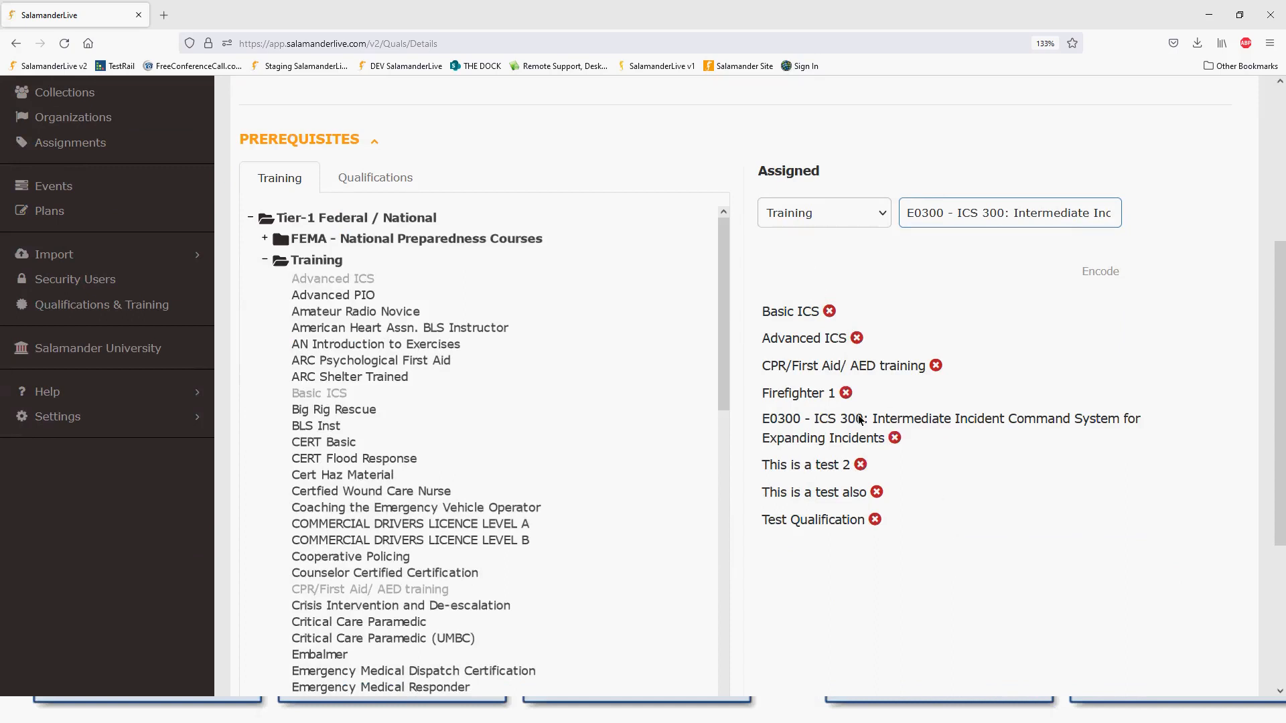
pyautogui.click(845, 394)
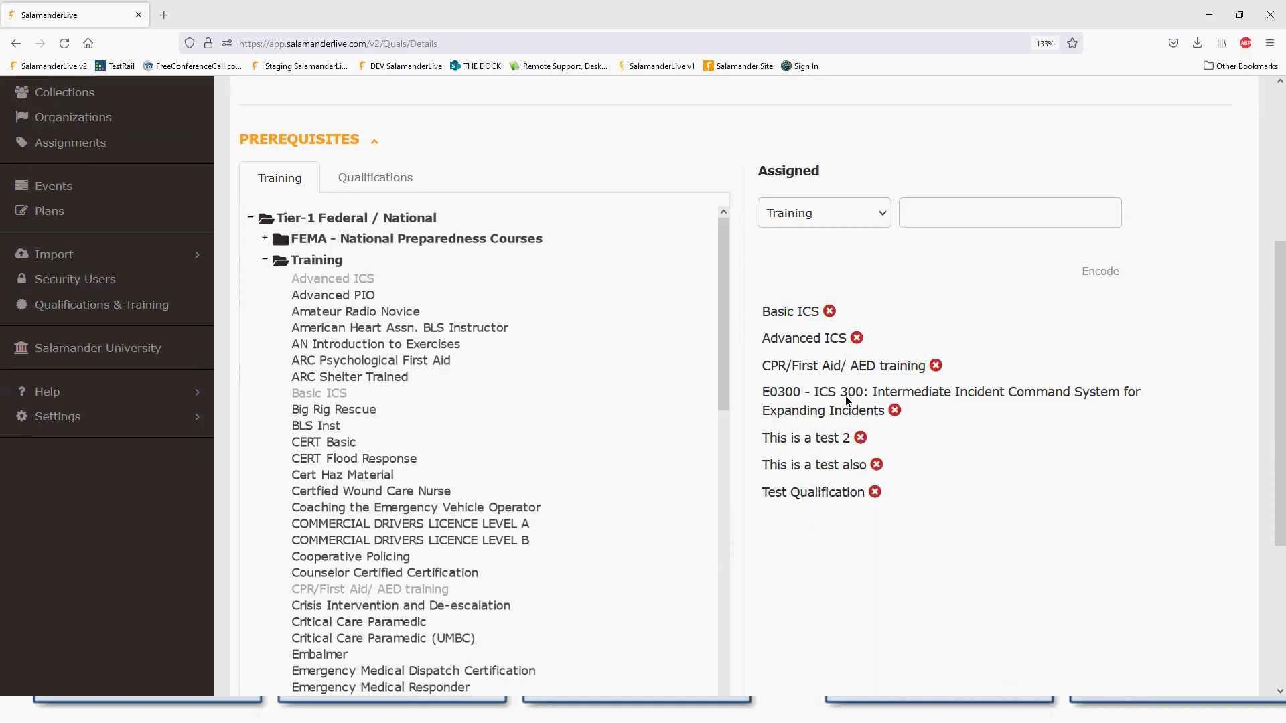
# - Remove This is a test 2 and This is a test also, then collapse PREREQUISITES
pyautogui.click(860, 439)
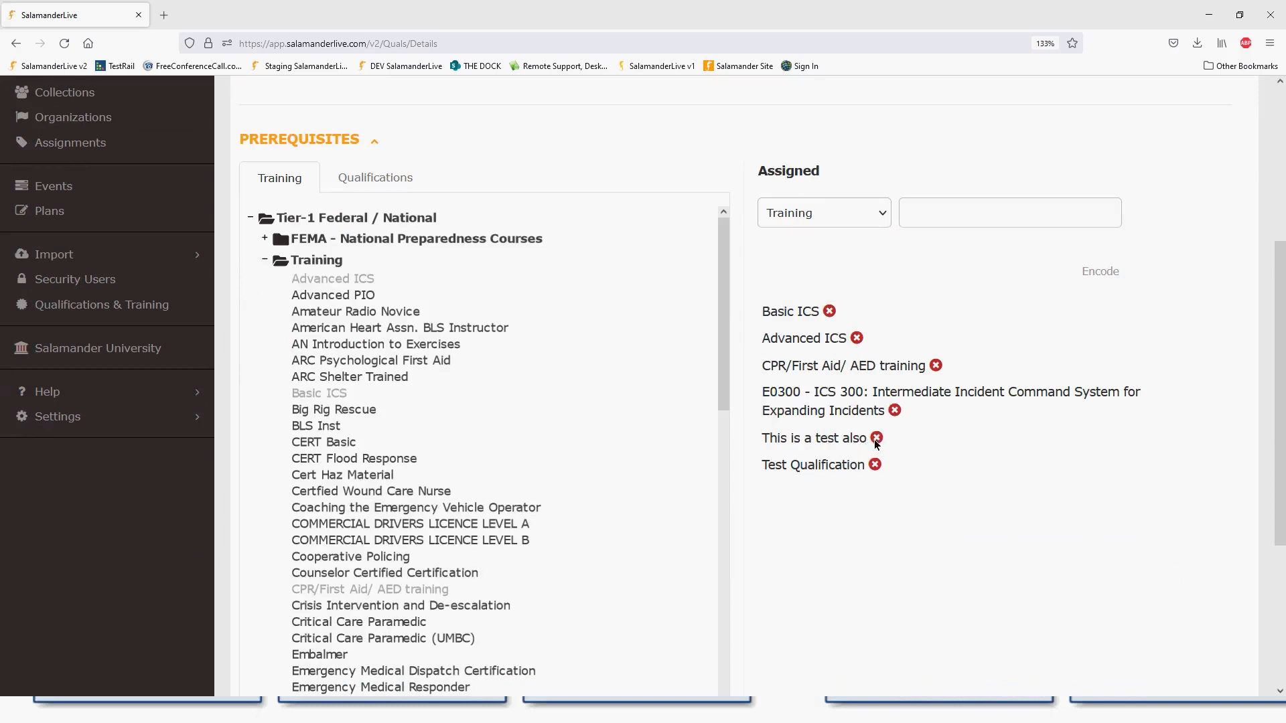
pyautogui.click(877, 439)
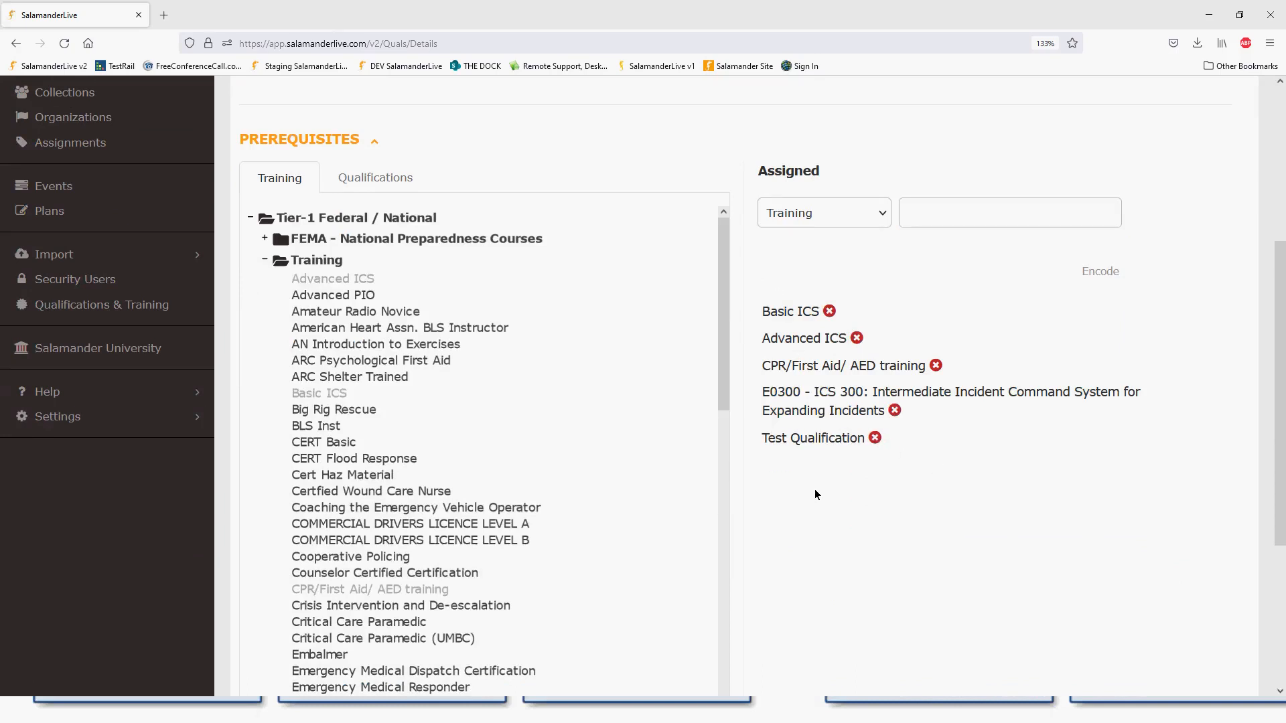
pyautogui.scroll(5, 814, 494)
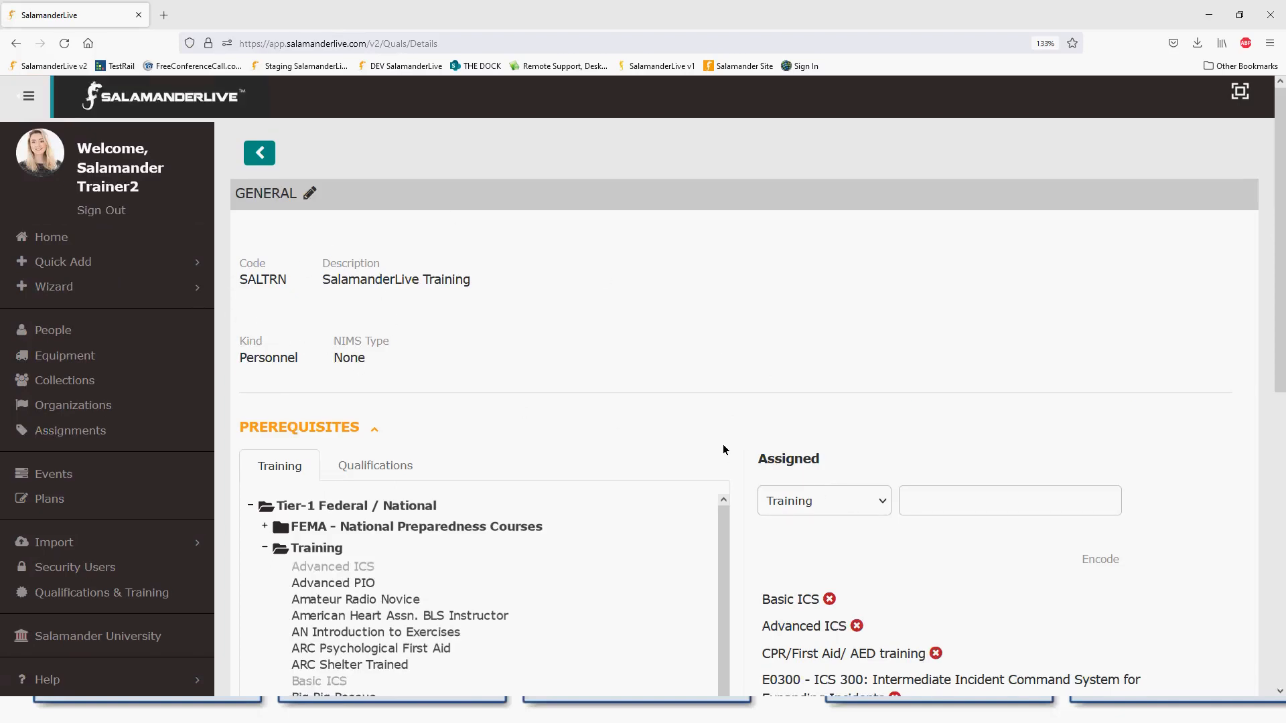
pyautogui.scroll(-5, 722, 446)
pyautogui.scroll(-2, 412, 233)
pyautogui.scroll(4, 413, 233)
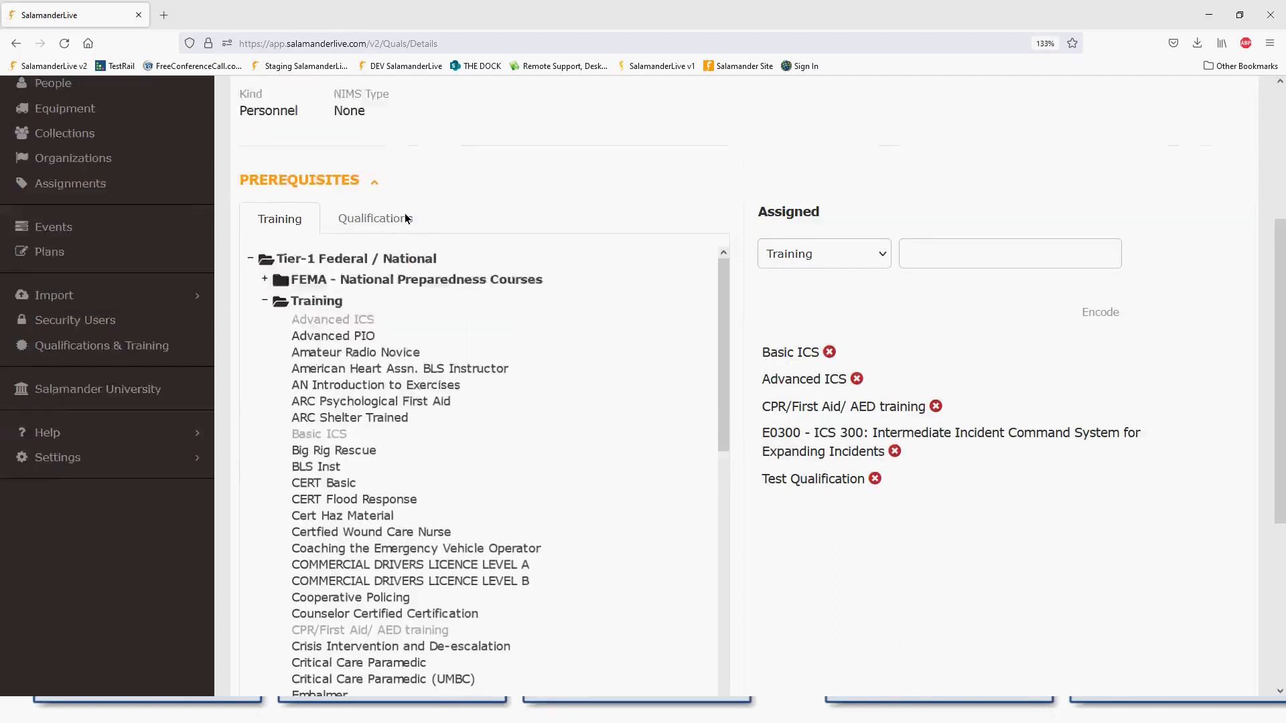
pyautogui.click(374, 335)
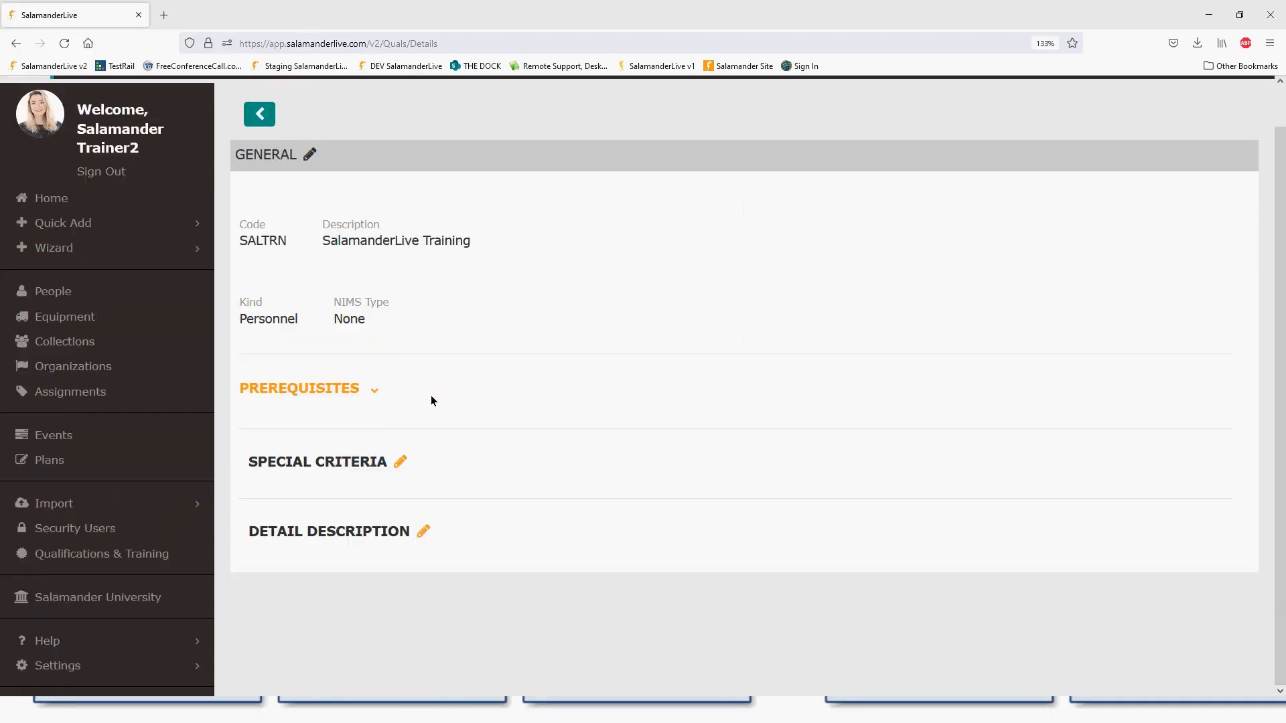
pyautogui.click(374, 392)
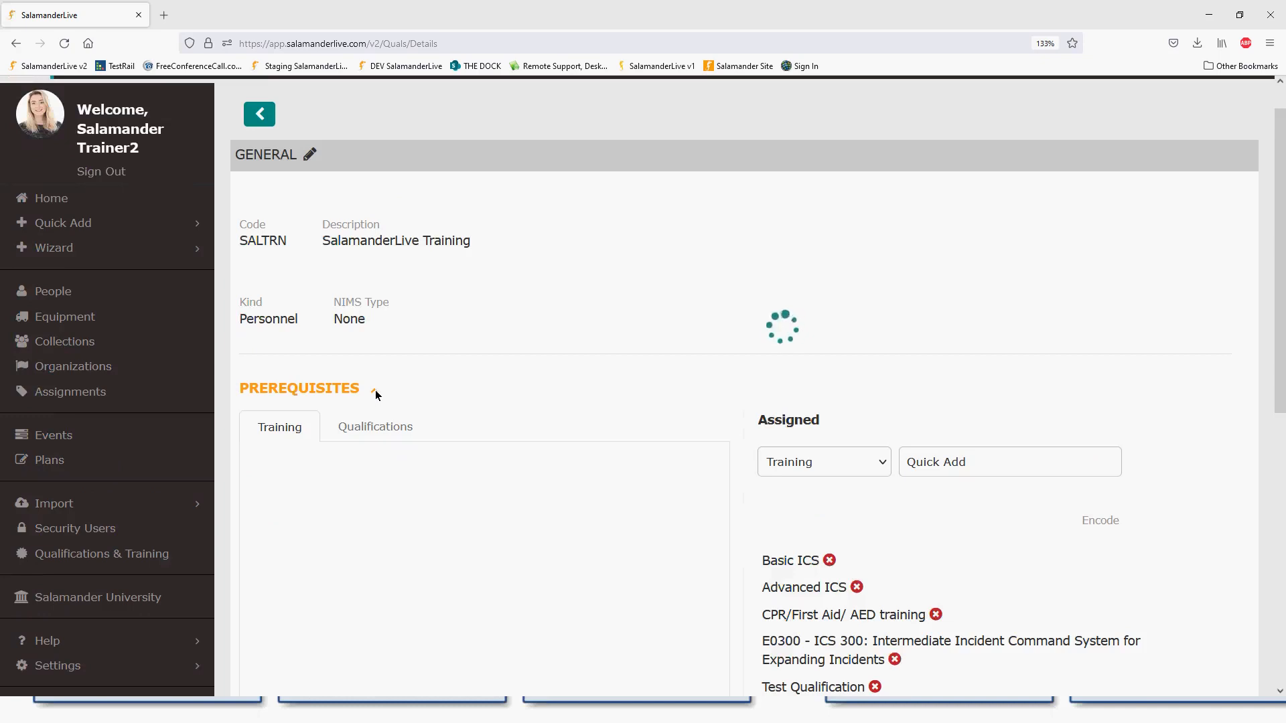
pyautogui.click(375, 393)
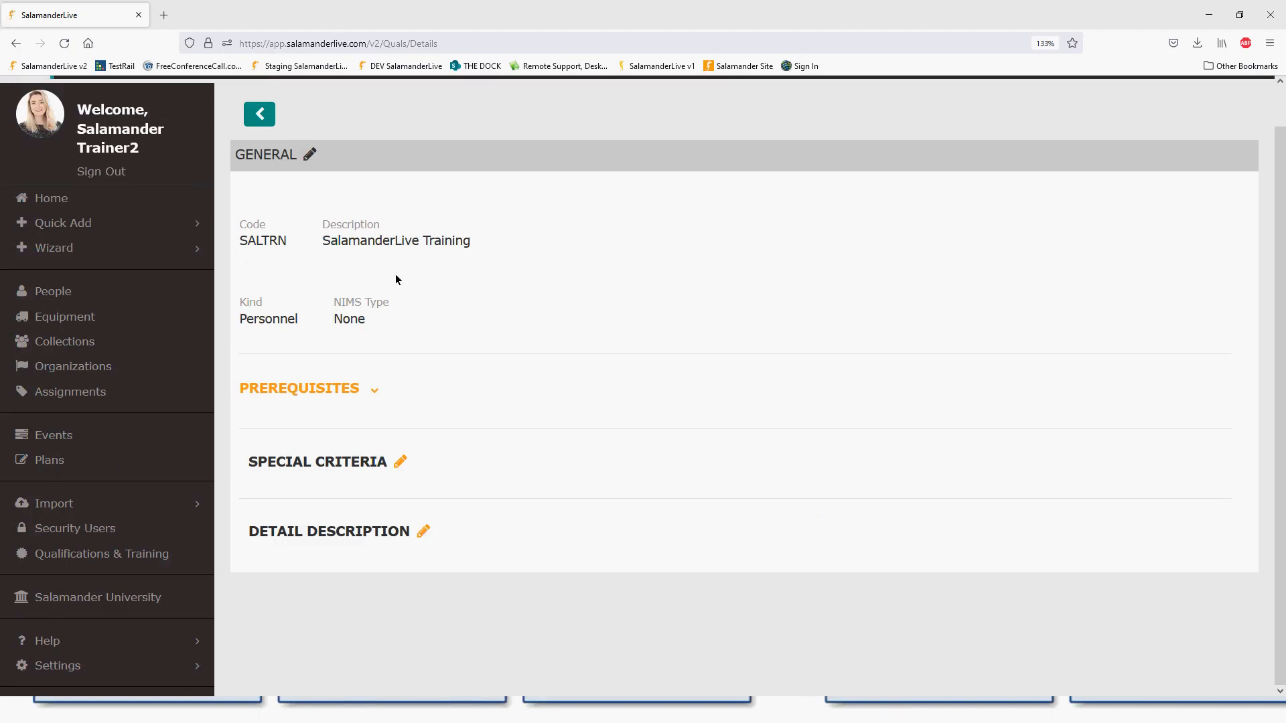
# - Enter 'Test' as the special criteria text and save it
pyautogui.click(400, 463)
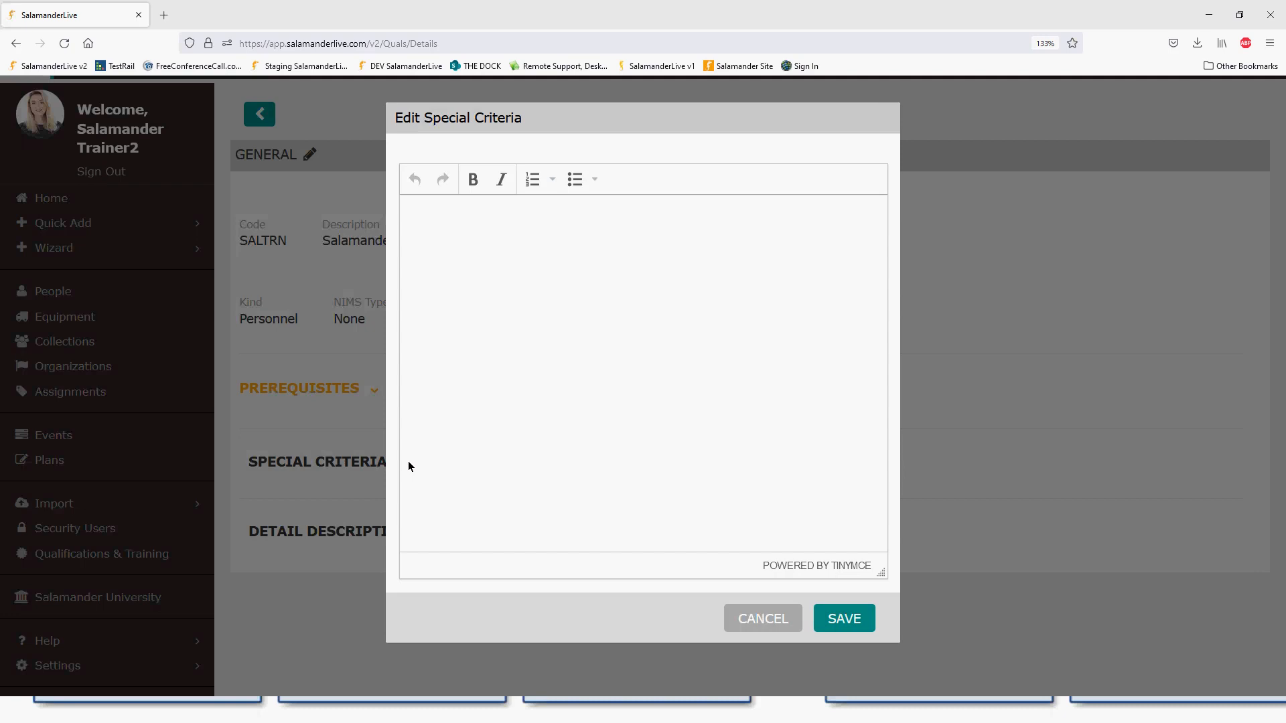
pyautogui.click(468, 239)
pyautogui.write('Test')
pyautogui.click(832, 623)
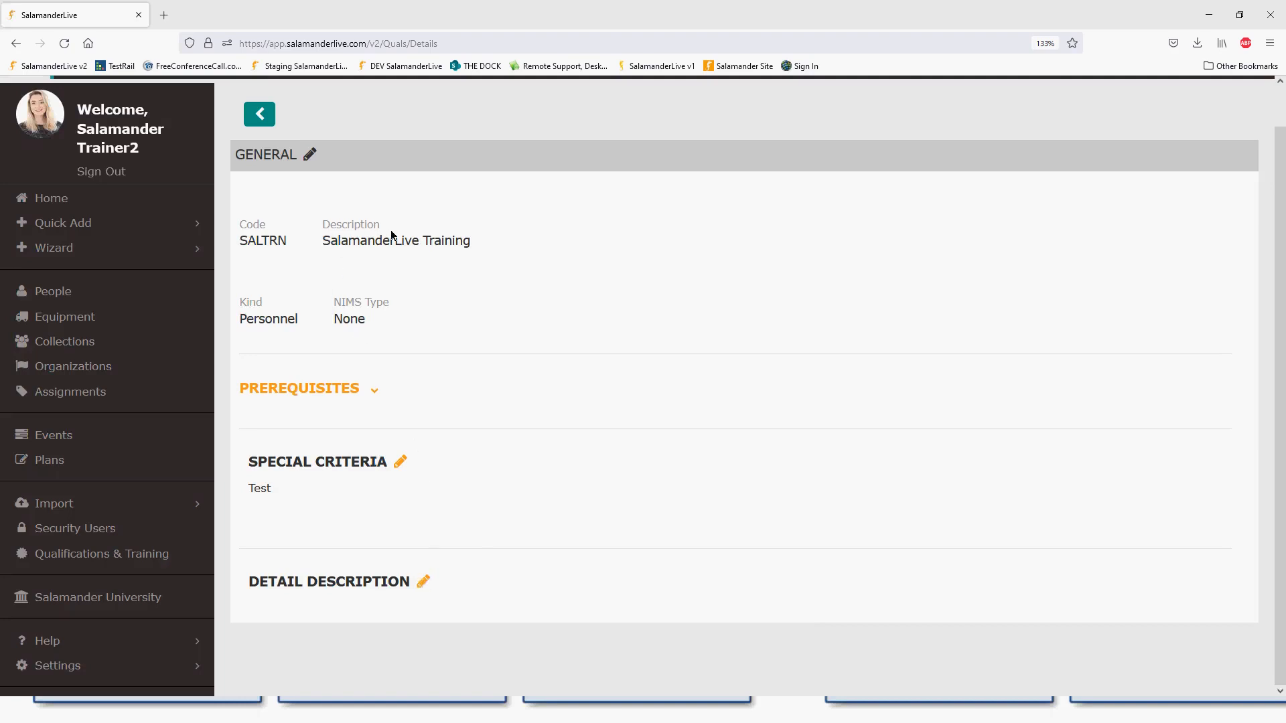
# - Enter 'Test' as the detail description text and save it
pyautogui.click(422, 580)
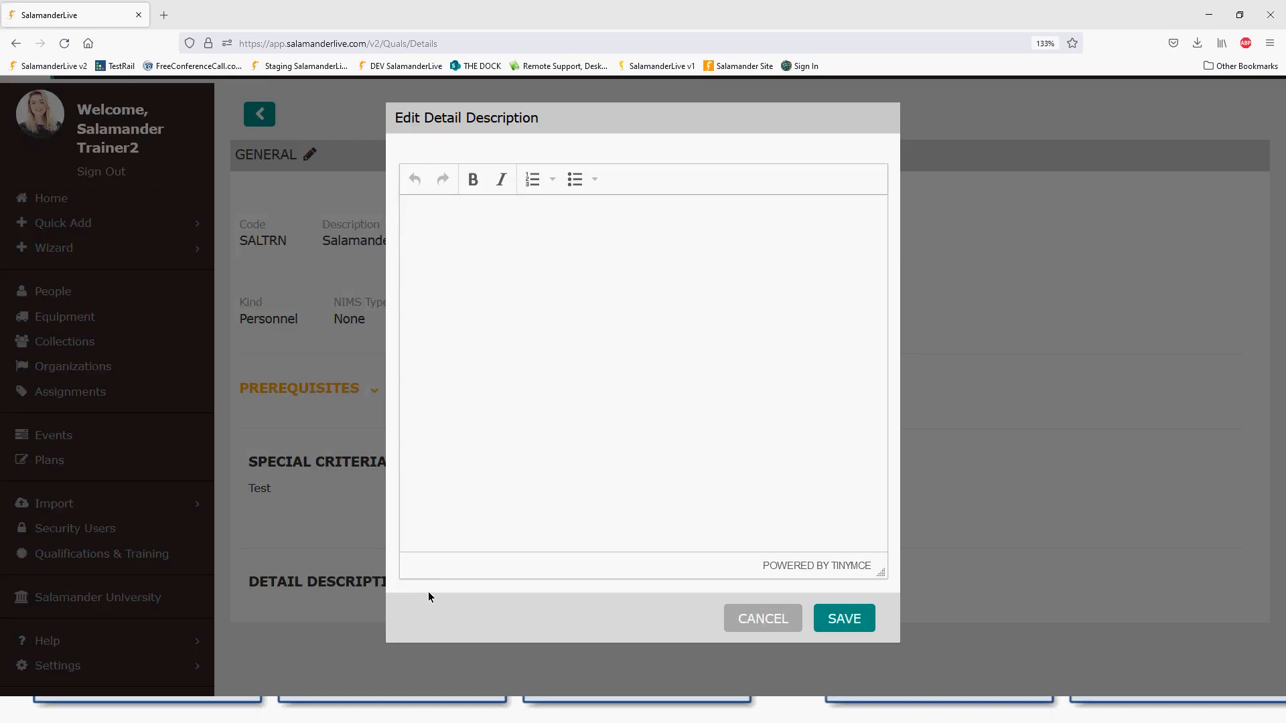
pyautogui.click(469, 242)
pyautogui.write('Test')
pyautogui.click(844, 621)
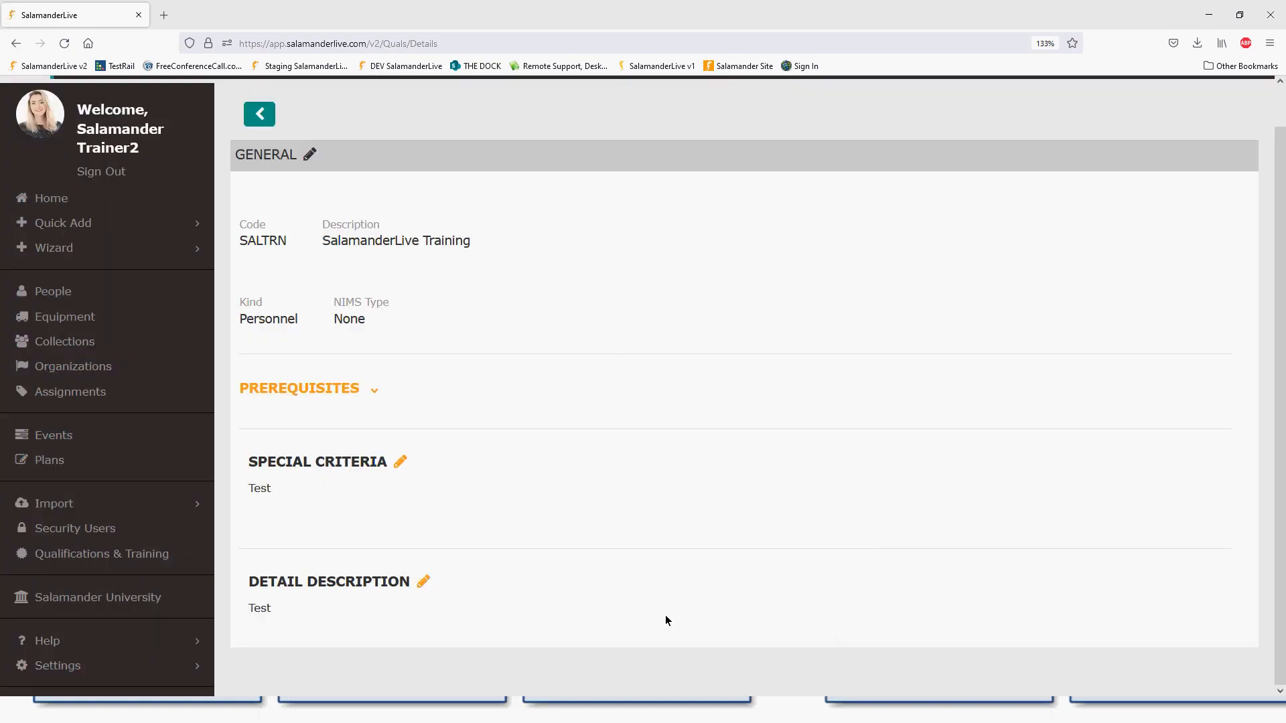
# - Go back to Manage Qualifications, still filtered to 93 unlocked qualifications
pyautogui.click(266, 122)
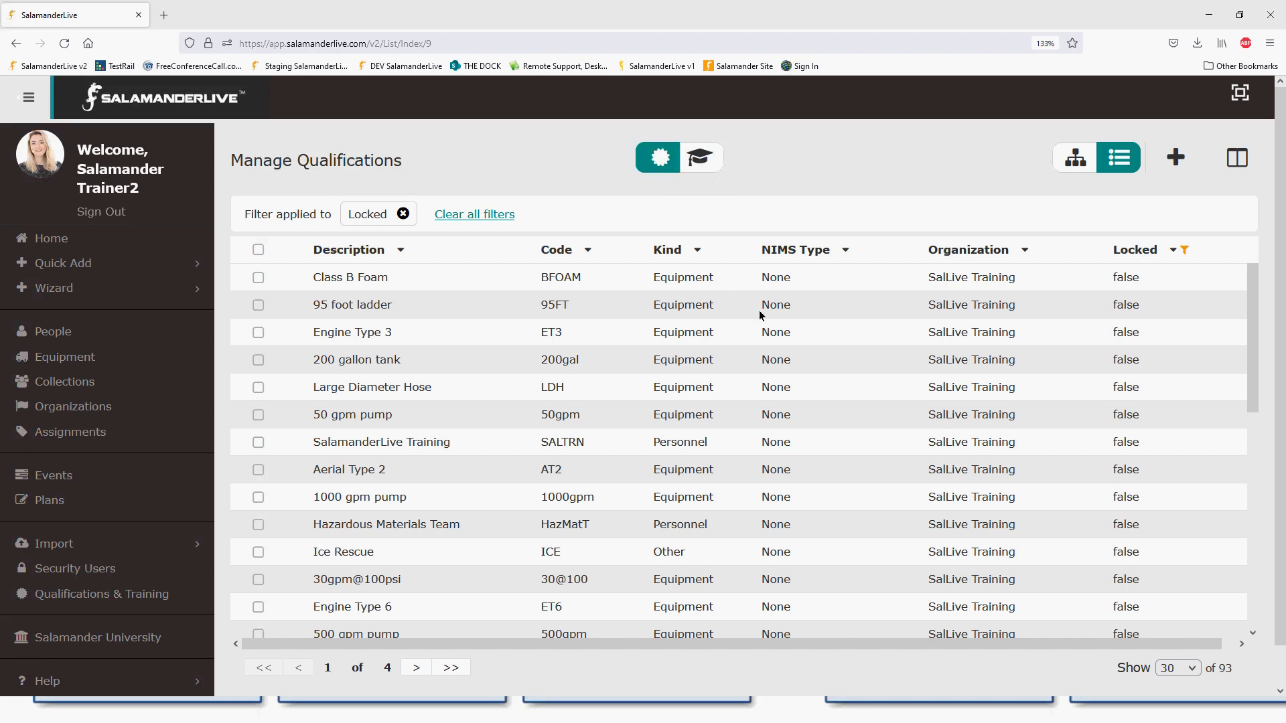
pyautogui.scroll(-3, 766, 321)
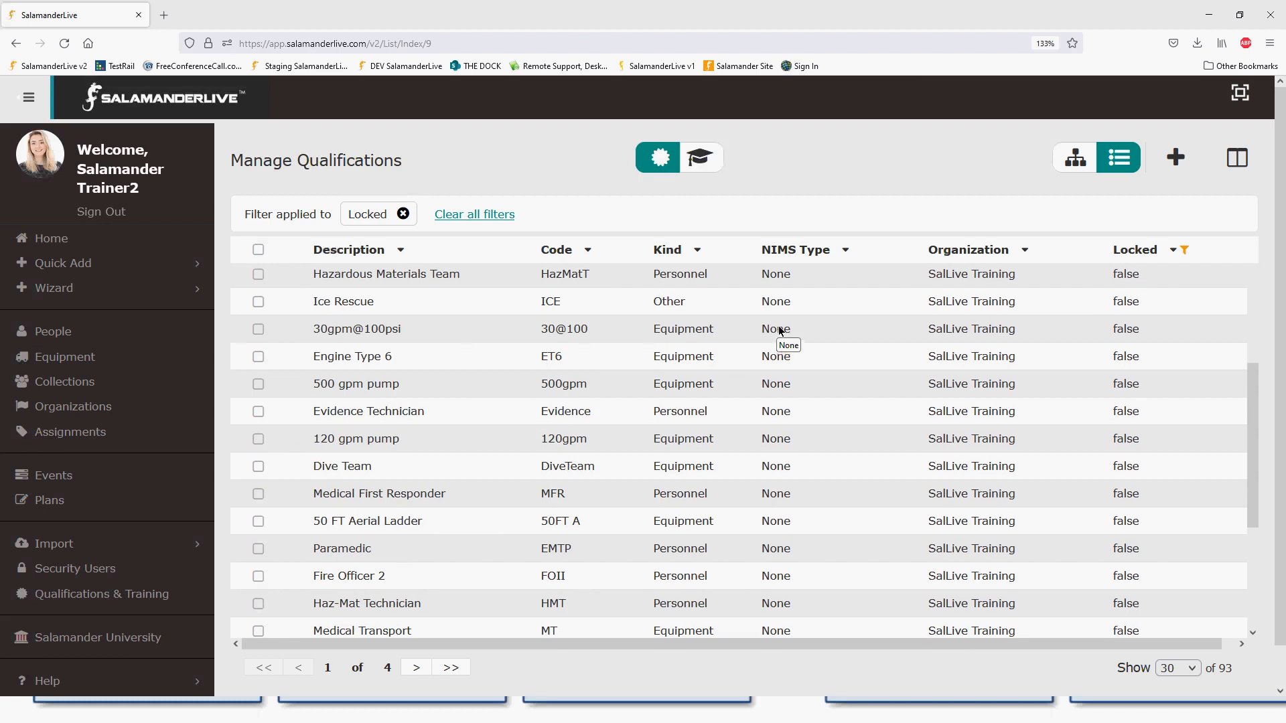
pyautogui.scroll(5, 778, 330)
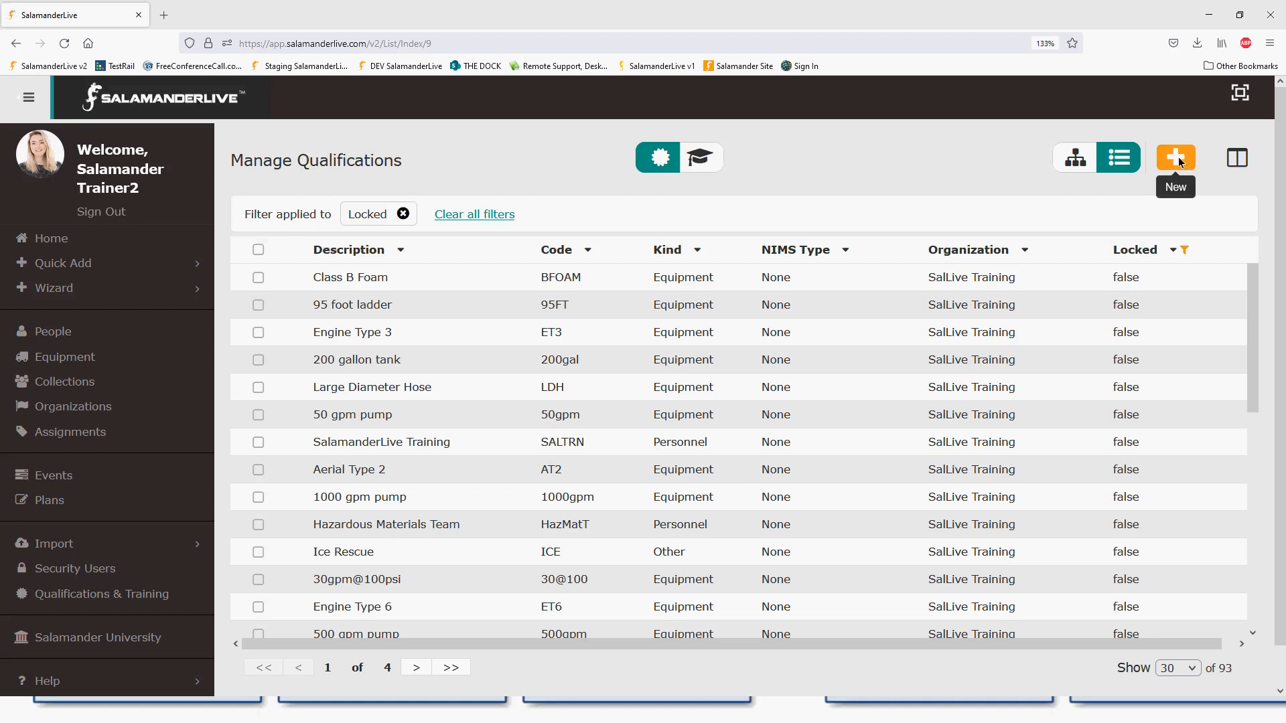
# - Create and save a qualification with code DEPL, description 'Deployable', kind Personnel
pyautogui.click(1179, 156)
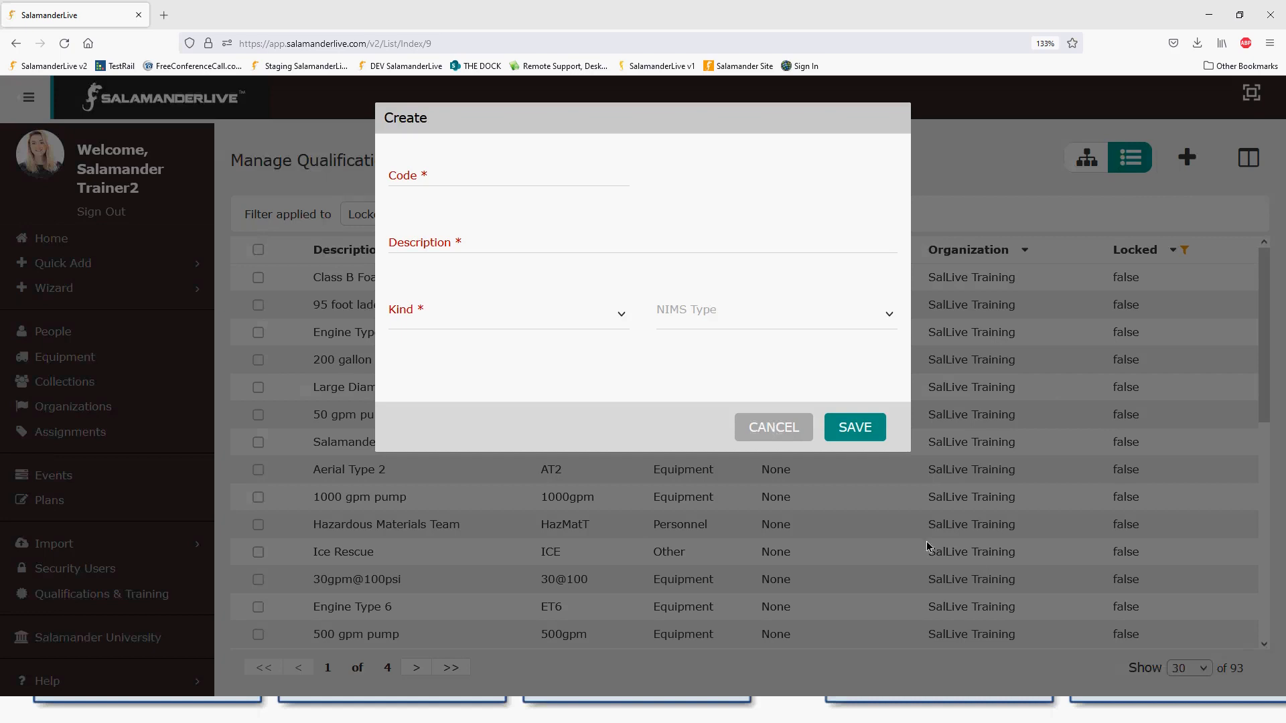
pyautogui.click(470, 175)
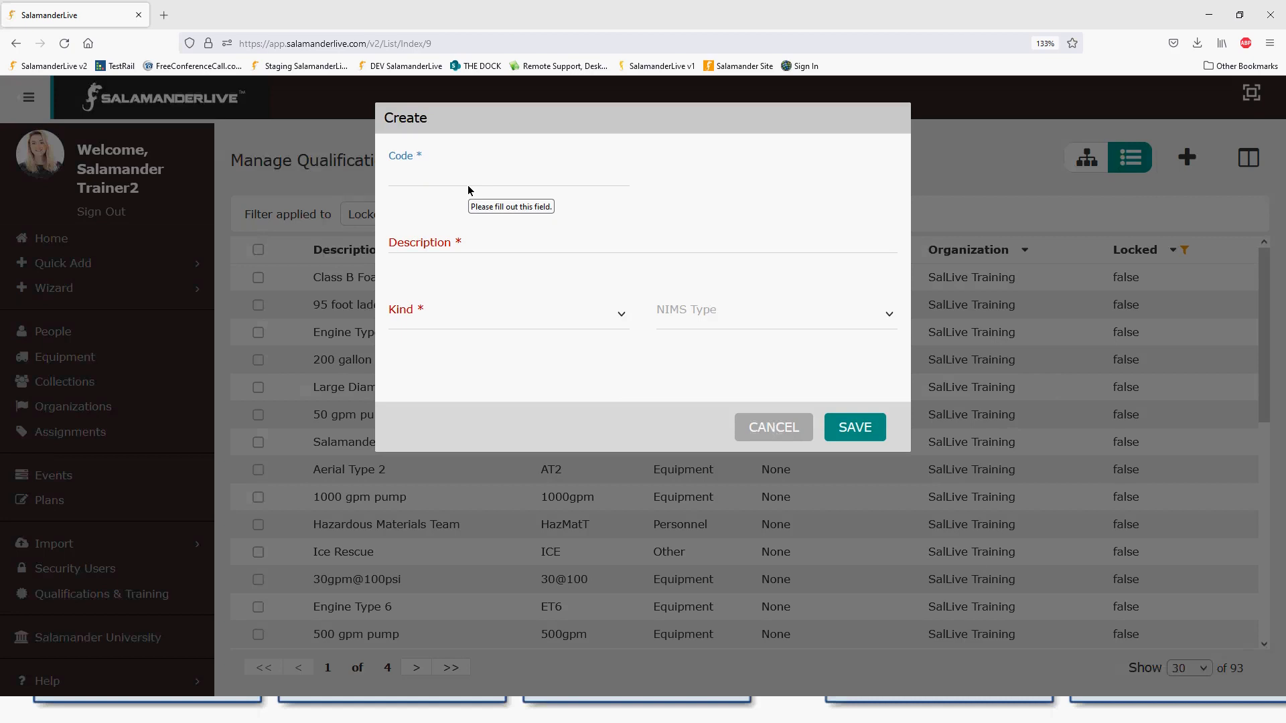
pyautogui.write('Deploy')
pyautogui.press('BackSpace')
pyautogui.press('BackSpace')
pyautogui.press('BackSpace')
pyautogui.press('BackSpace')
pyautogui.press('BackSpace')
pyautogui.write('EP')
pyautogui.press('Tab')
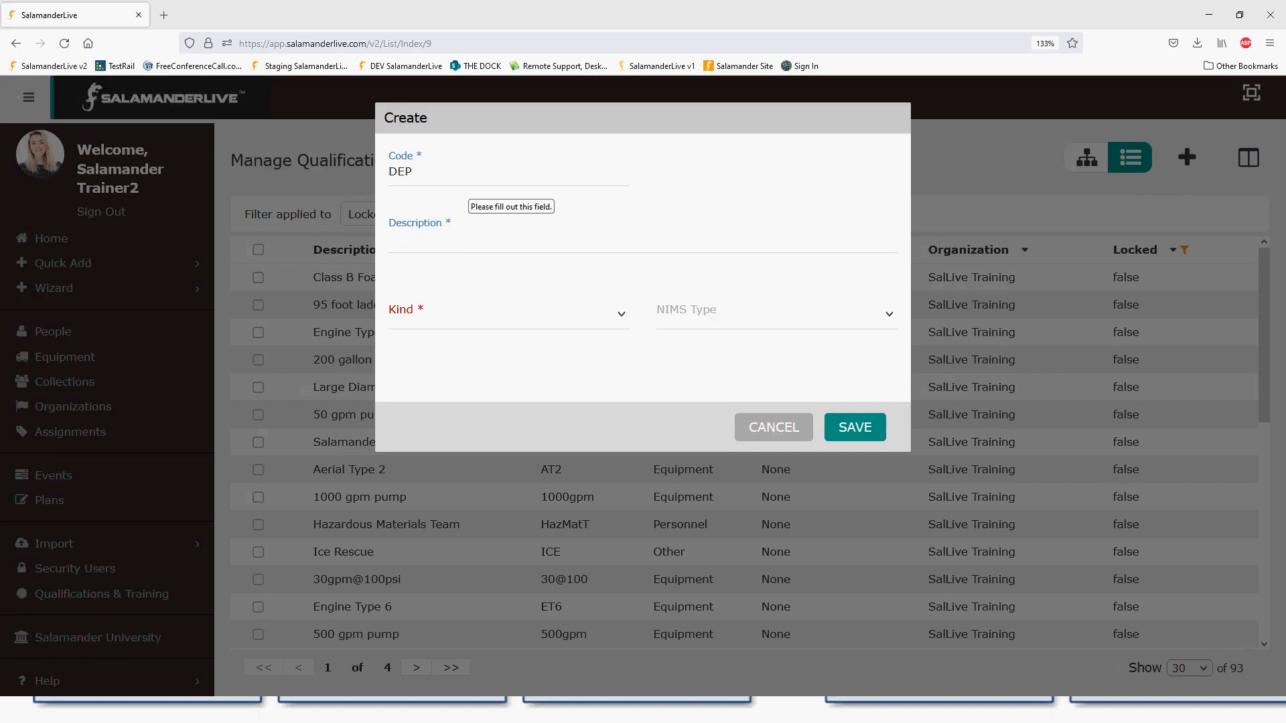
pyautogui.write('Deployable')
pyautogui.click(458, 316)
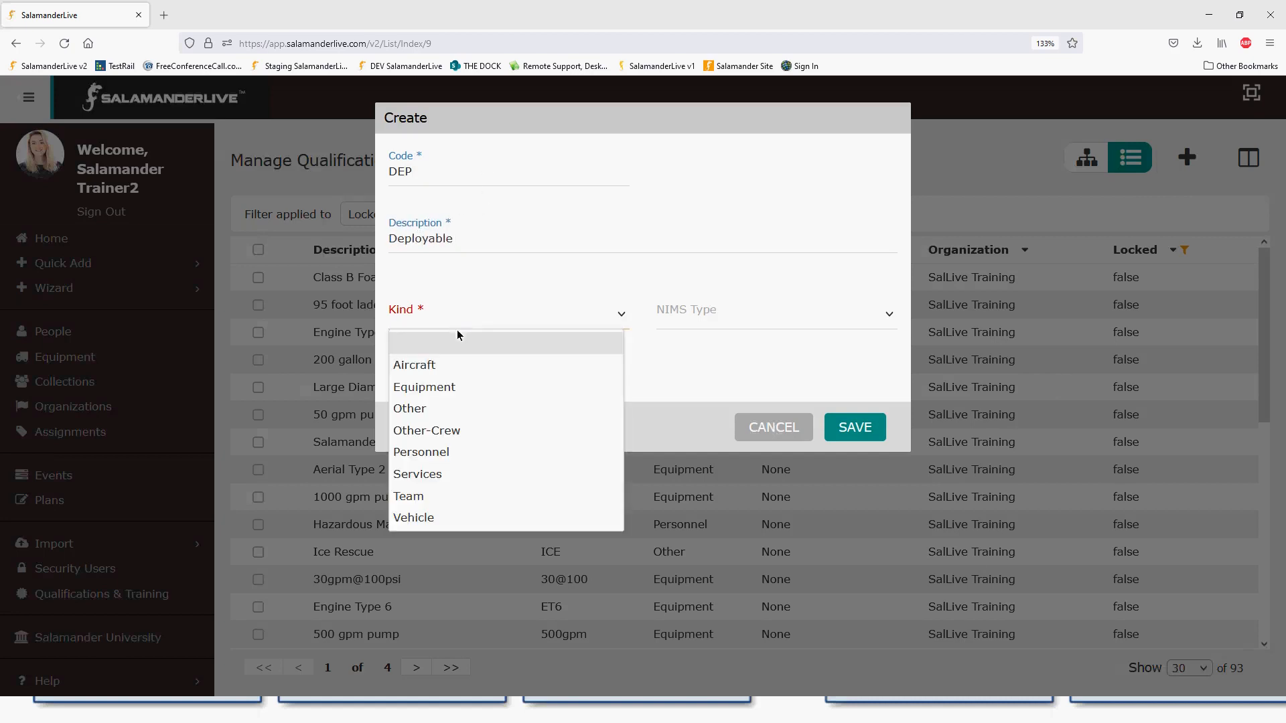
pyautogui.click(461, 452)
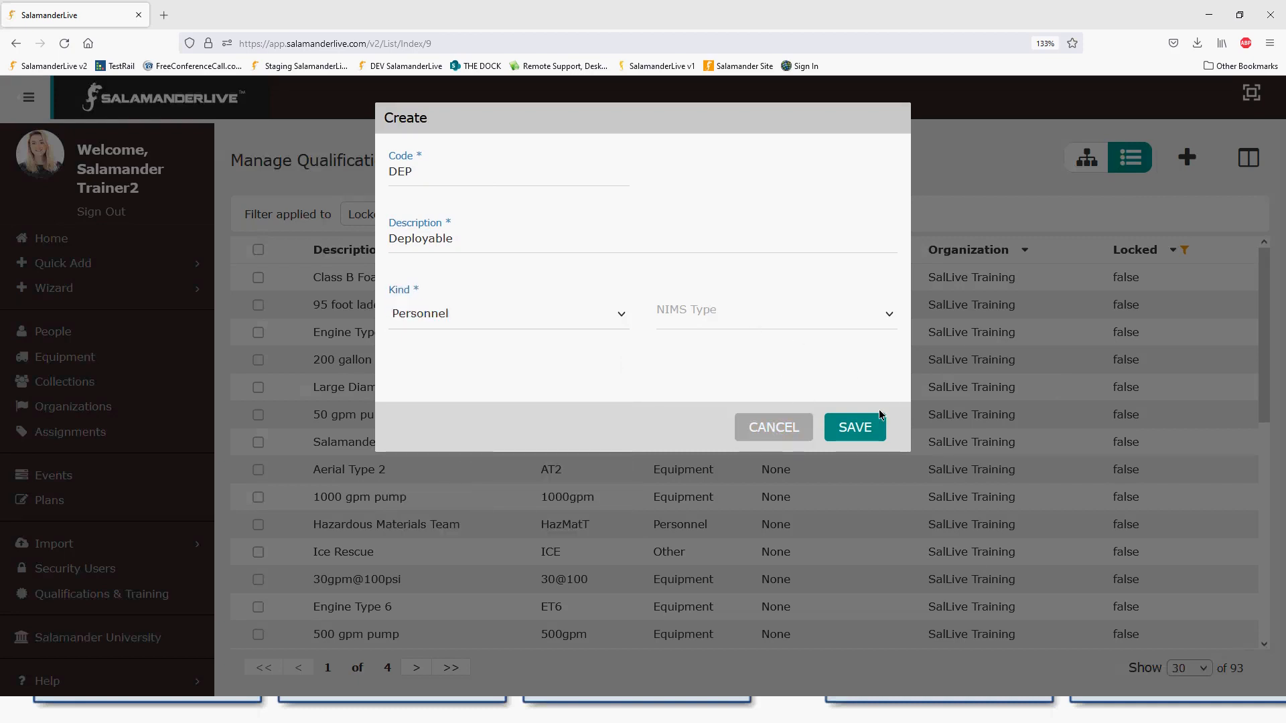
pyautogui.click(430, 174)
pyautogui.write('L')
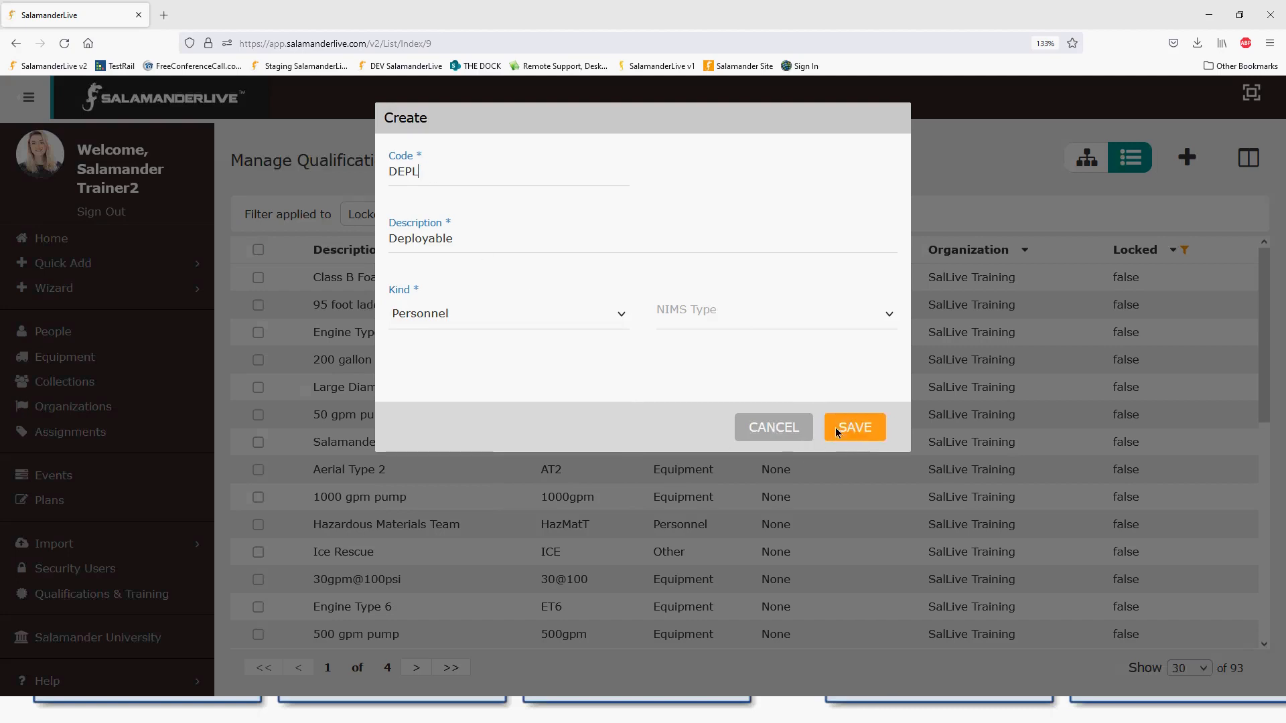
pyautogui.click(857, 431)
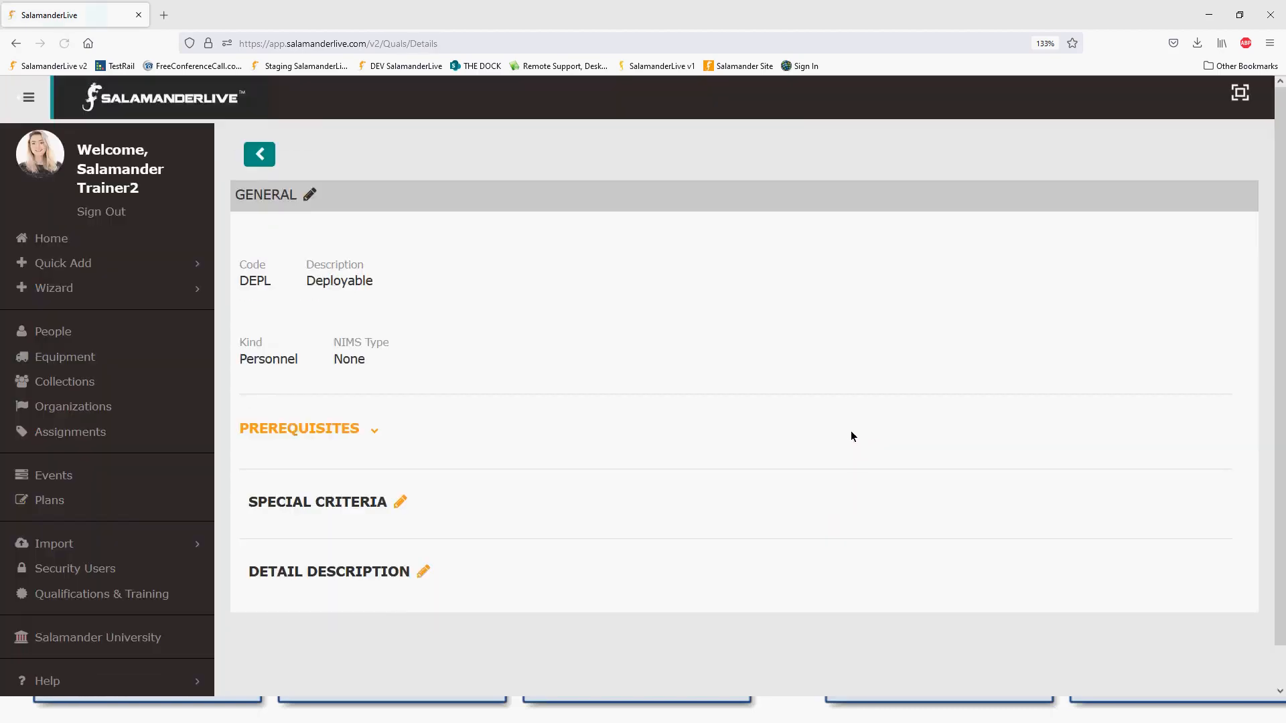
# - Open DEPL's prerequisite qualifications and expand Tier-2 State > Equipment > Fire
pyautogui.click(375, 431)
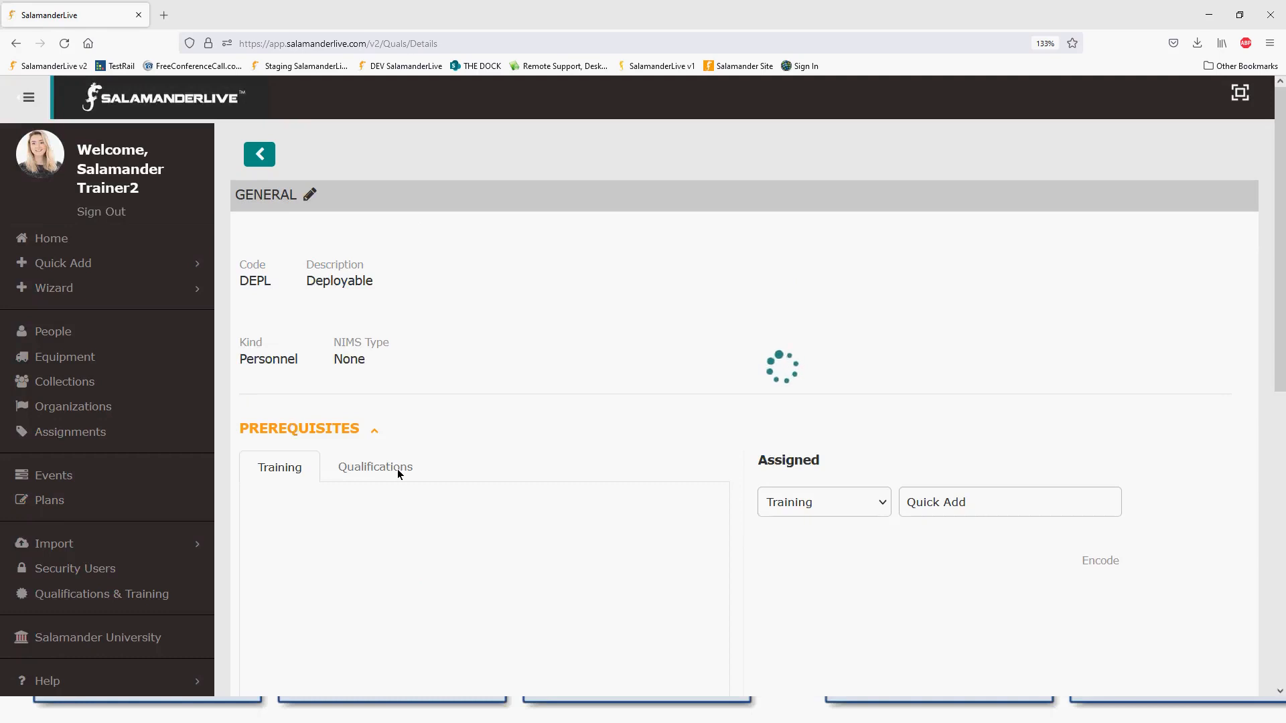
pyautogui.click(361, 475)
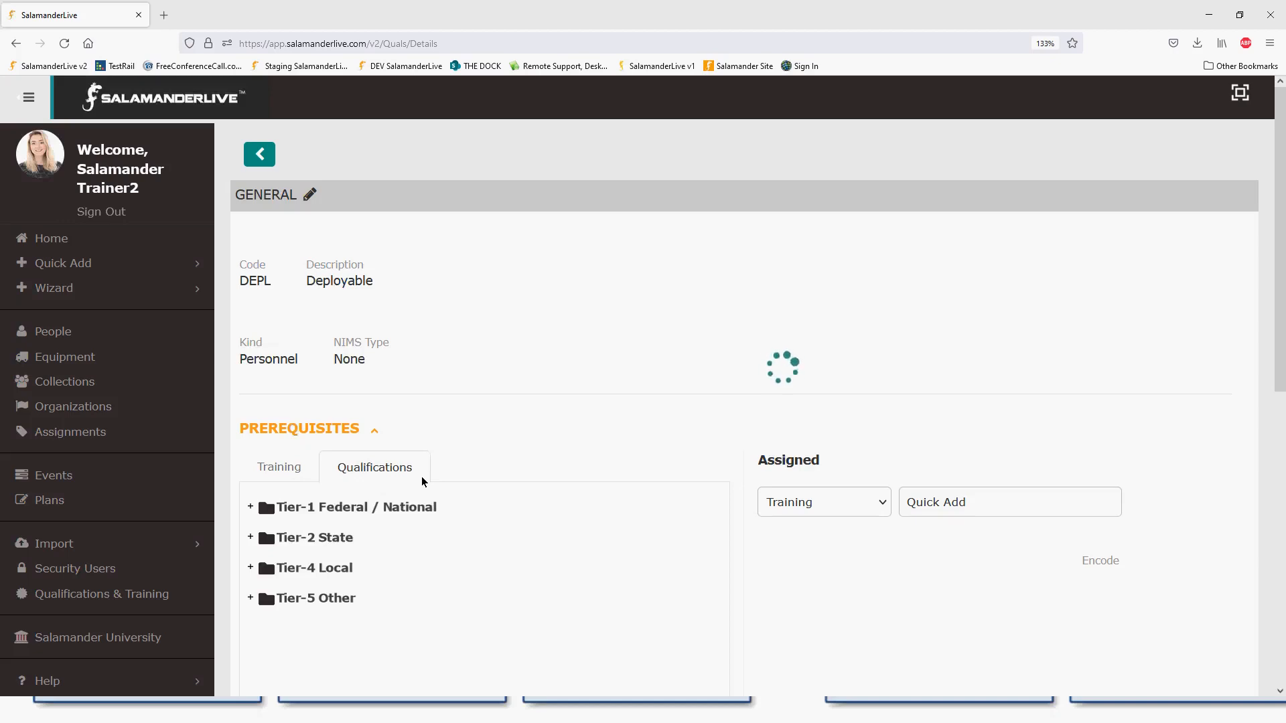
pyautogui.scroll(-4, 423, 481)
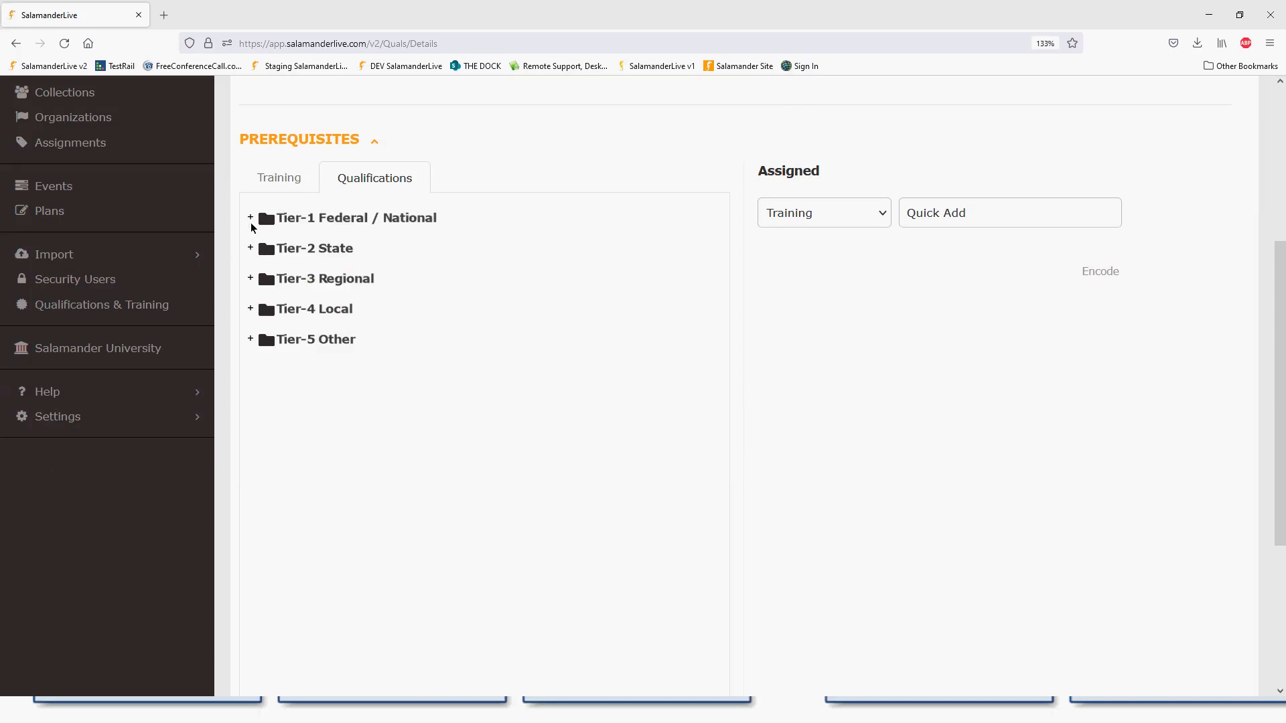
pyautogui.click(250, 248)
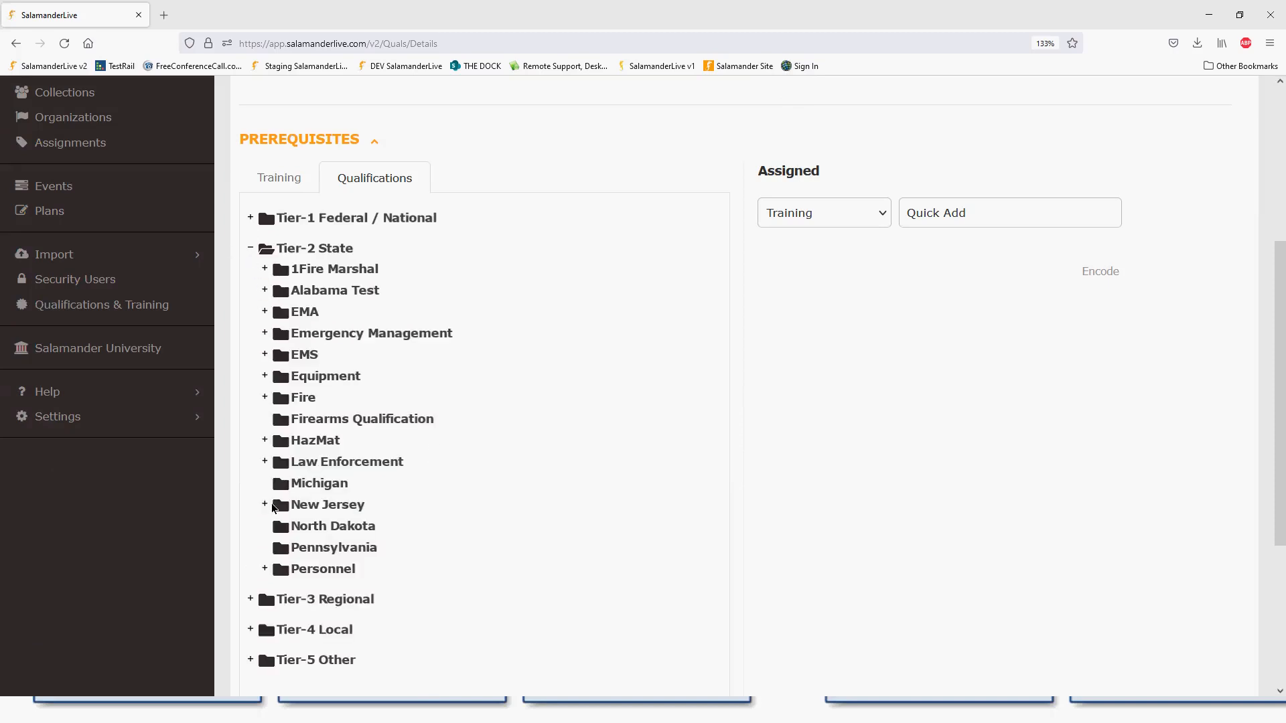
pyautogui.click(265, 440)
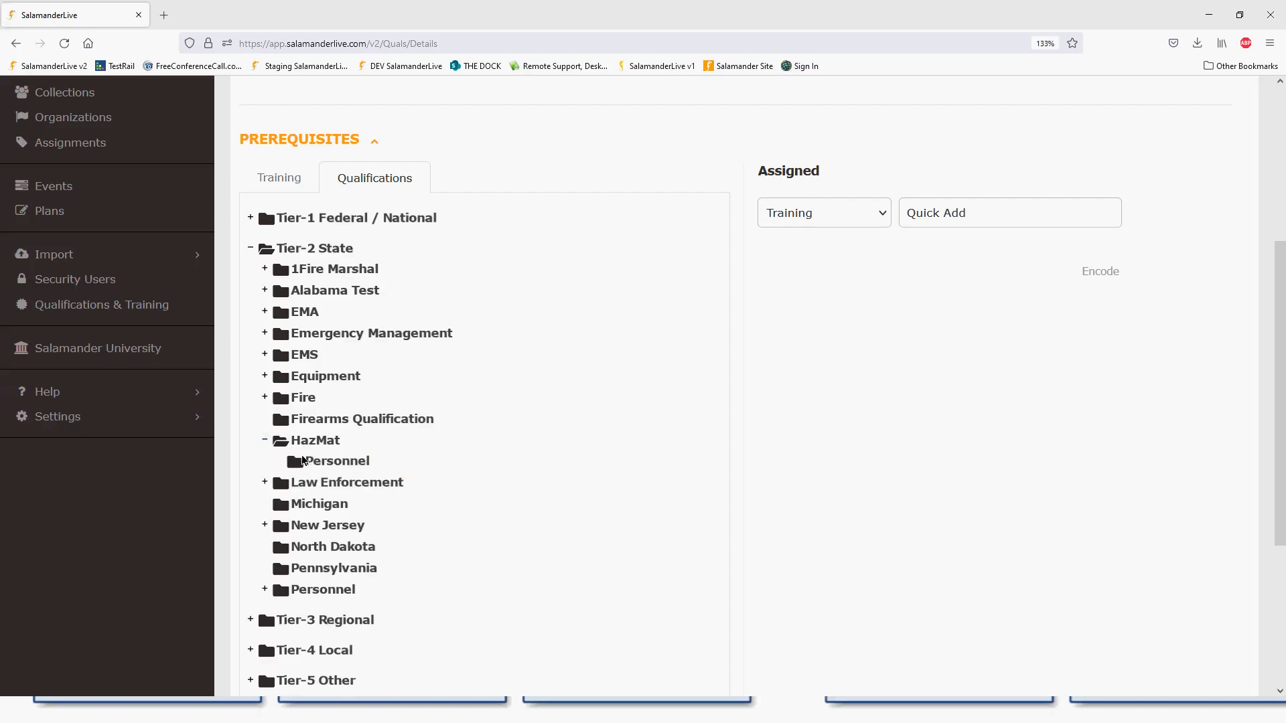
pyautogui.click(265, 482)
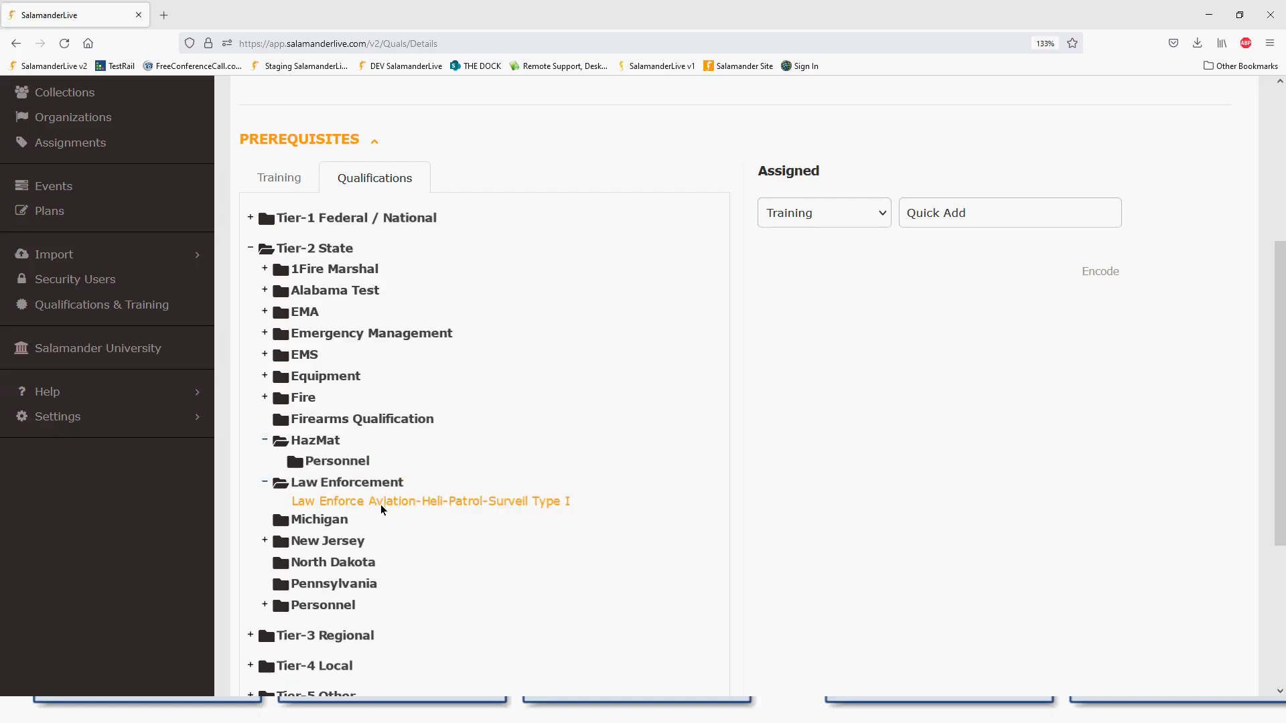
pyautogui.click(266, 376)
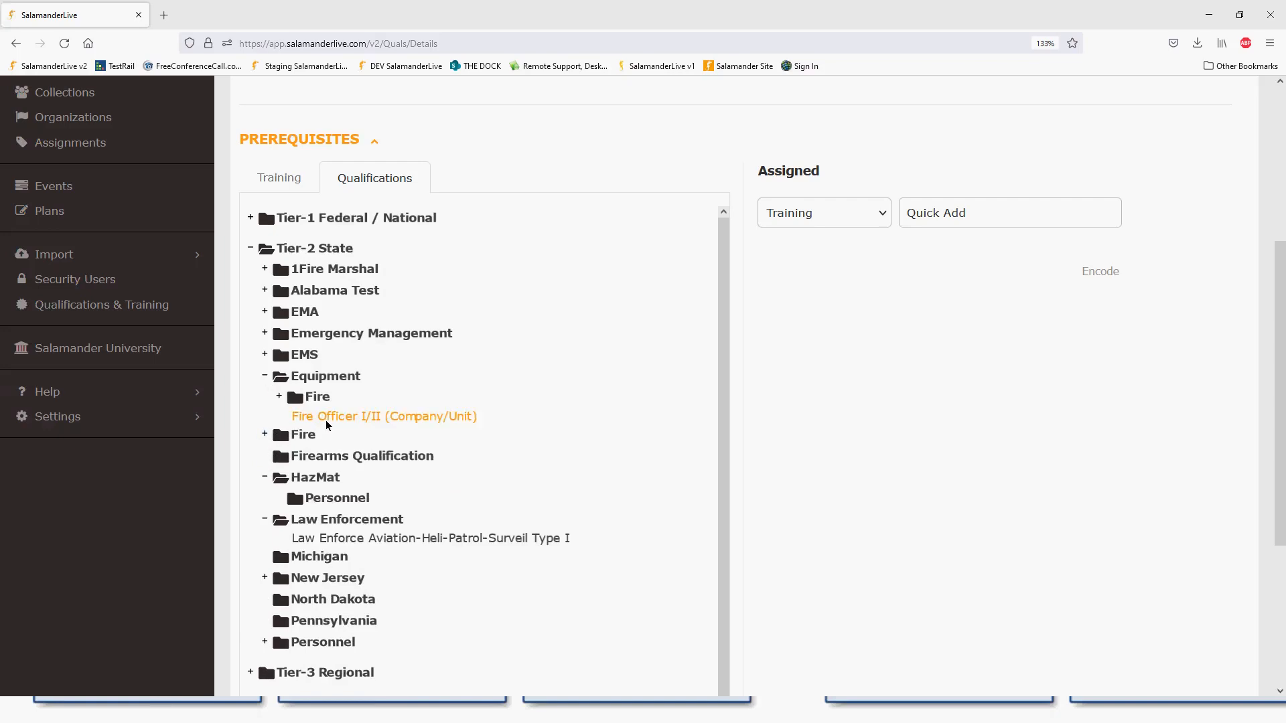
pyautogui.click(264, 434)
# - Add Rescue Spec Deployable and US&R Rescue Specialist as prerequisites, then return to the list
pyautogui.click(346, 455)
pyautogui.click(353, 471)
pyautogui.scroll(4, 654, 479)
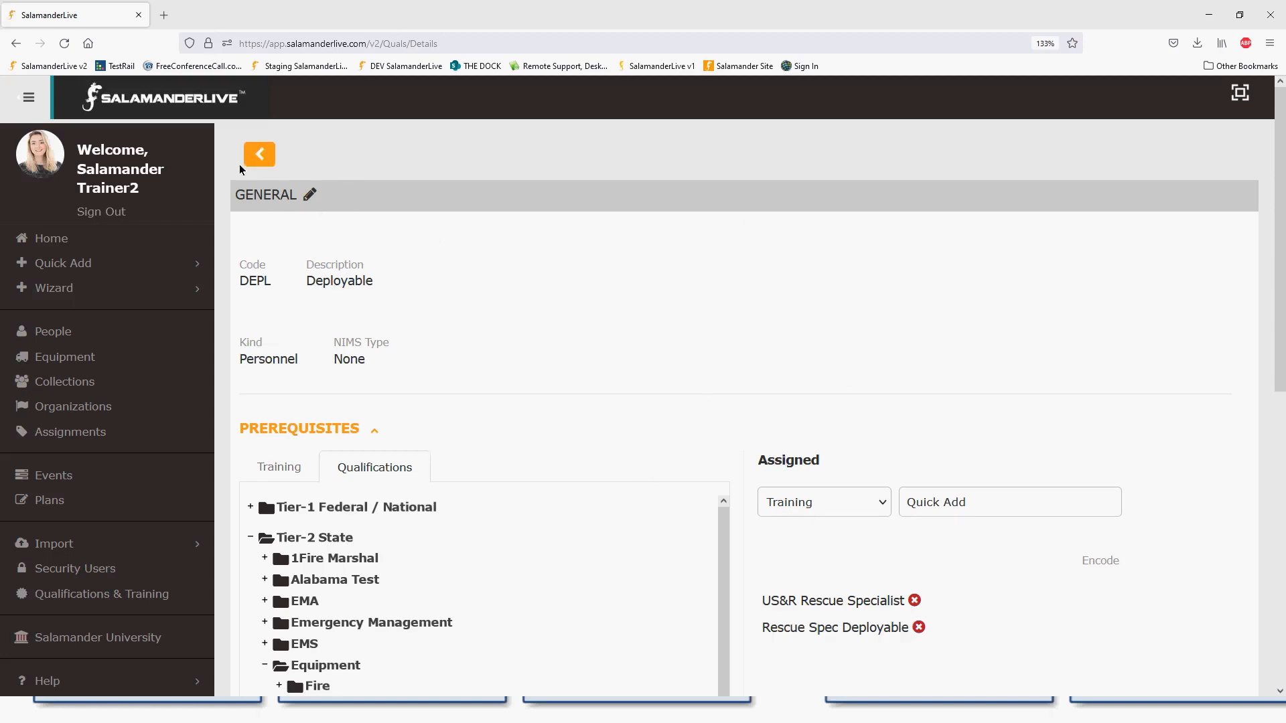
pyautogui.click(260, 165)
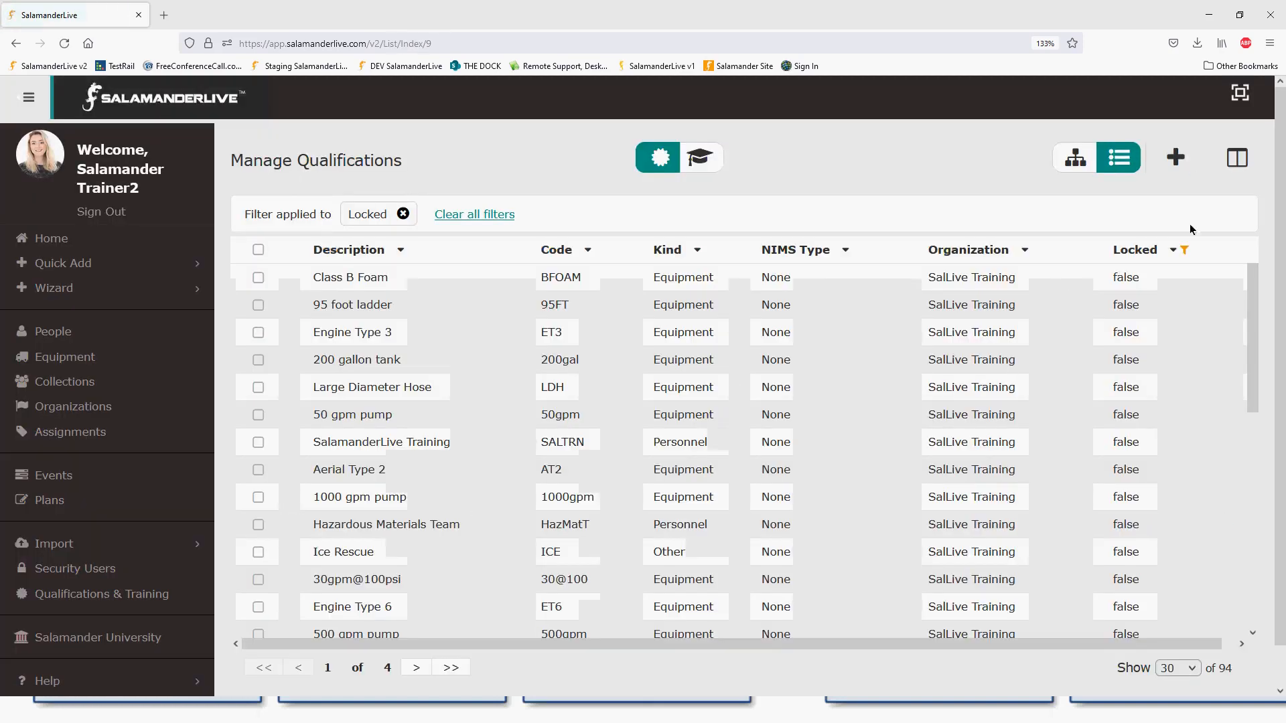
# - In the folder hierarchy view, add a folder named 'Deployable' under the Other tier
pyautogui.click(1075, 158)
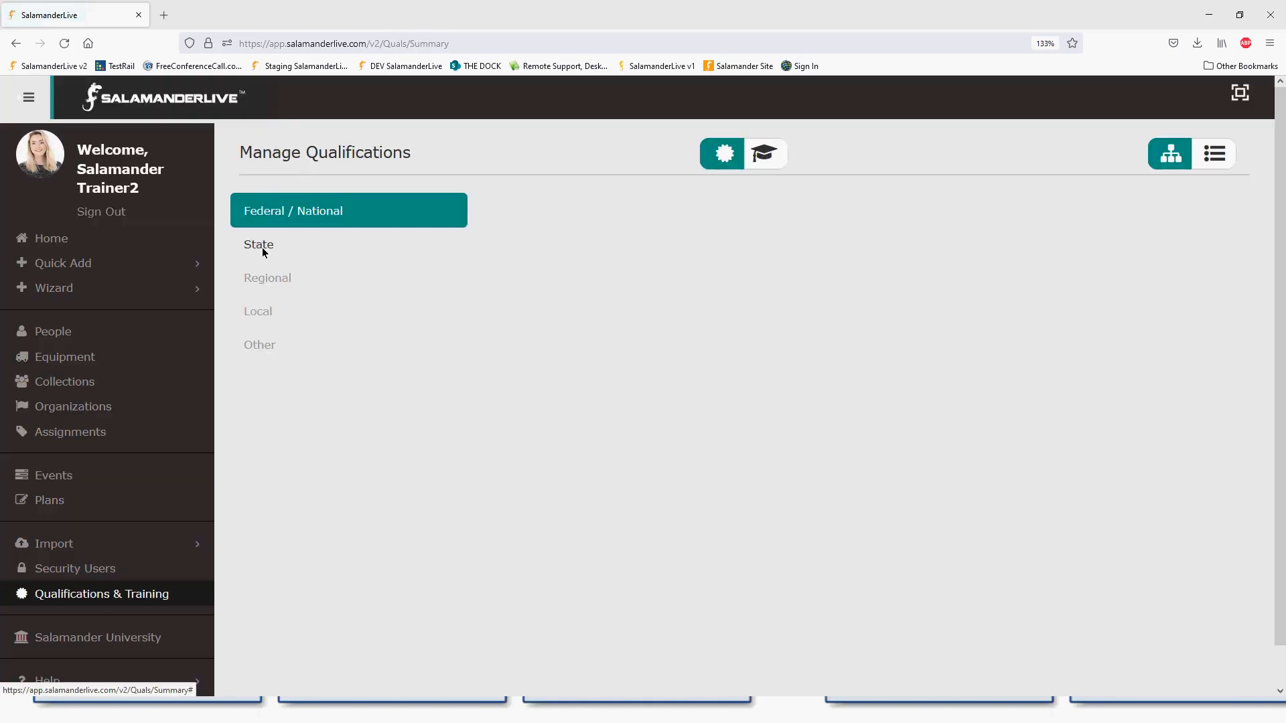
pyautogui.click(263, 247)
pyautogui.click(266, 345)
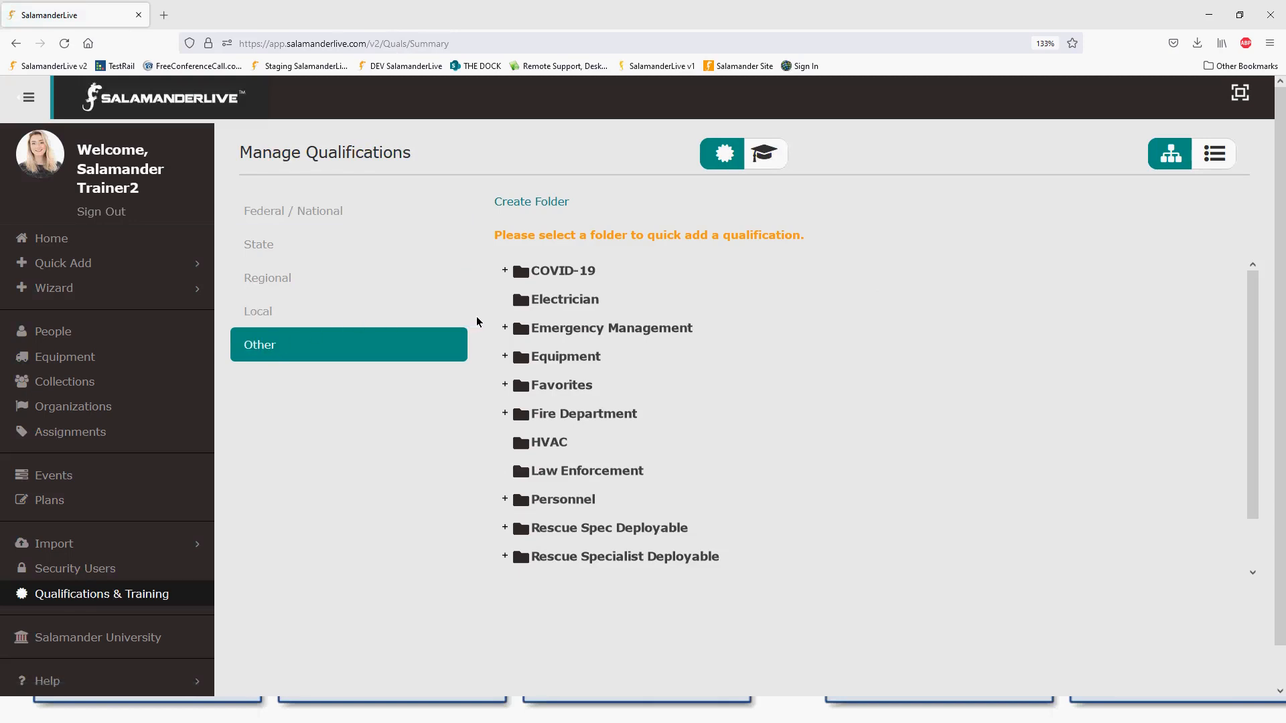
pyautogui.click(518, 203)
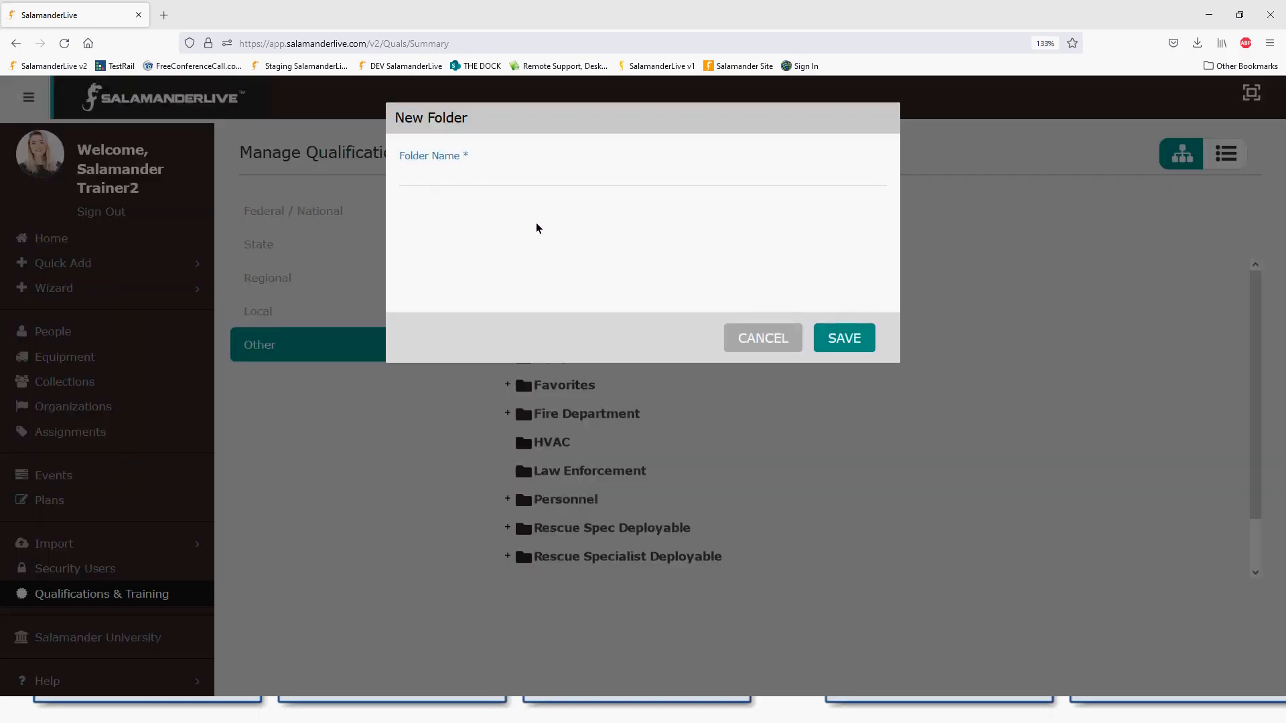
pyautogui.write('Deployable')
pyautogui.click(844, 339)
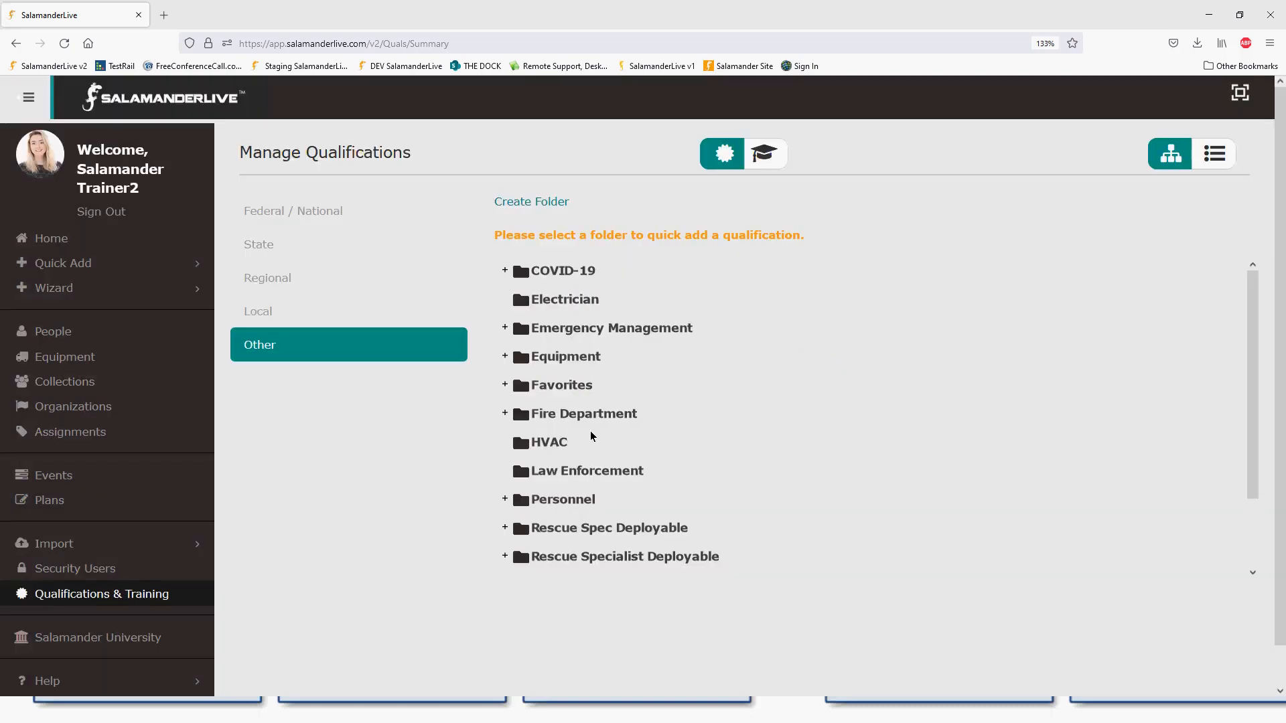
pyautogui.scroll(-3, 594, 436)
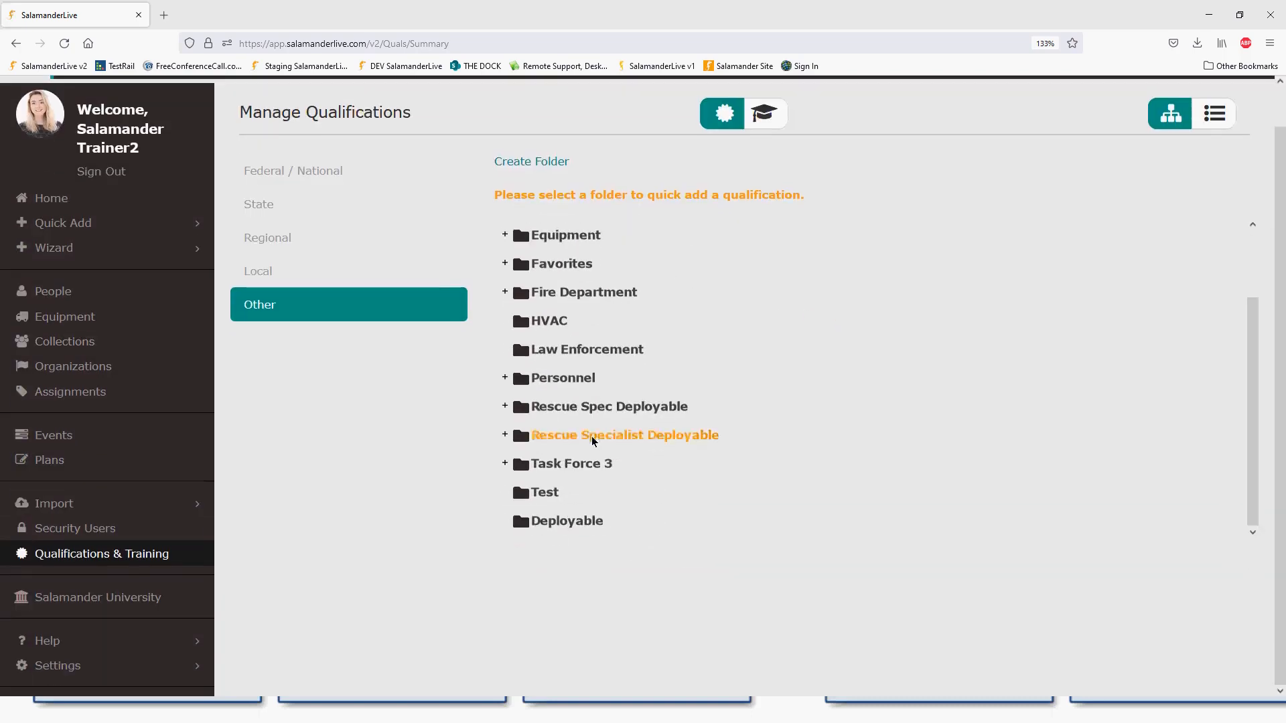
# - Quick-add Deployable [DEPL] into the Deployable folder, then go to the People list
pyautogui.click(593, 529)
pyautogui.write('depl')
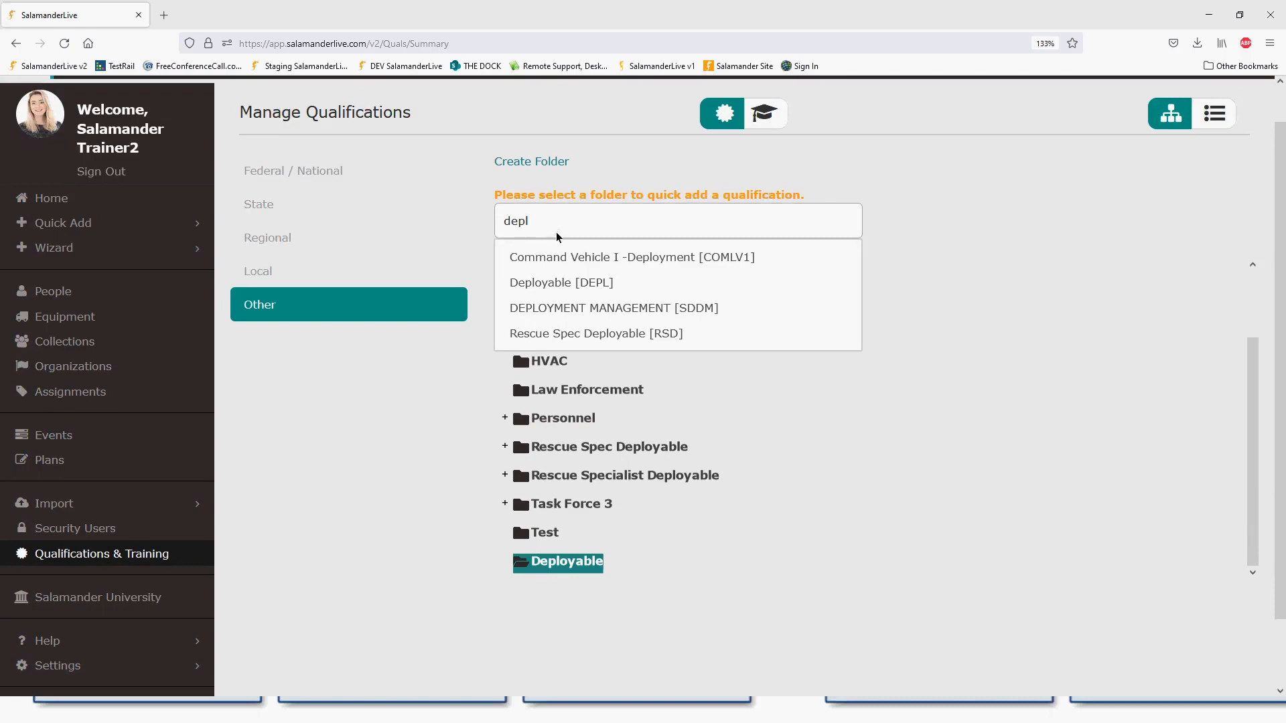
pyautogui.click(601, 289)
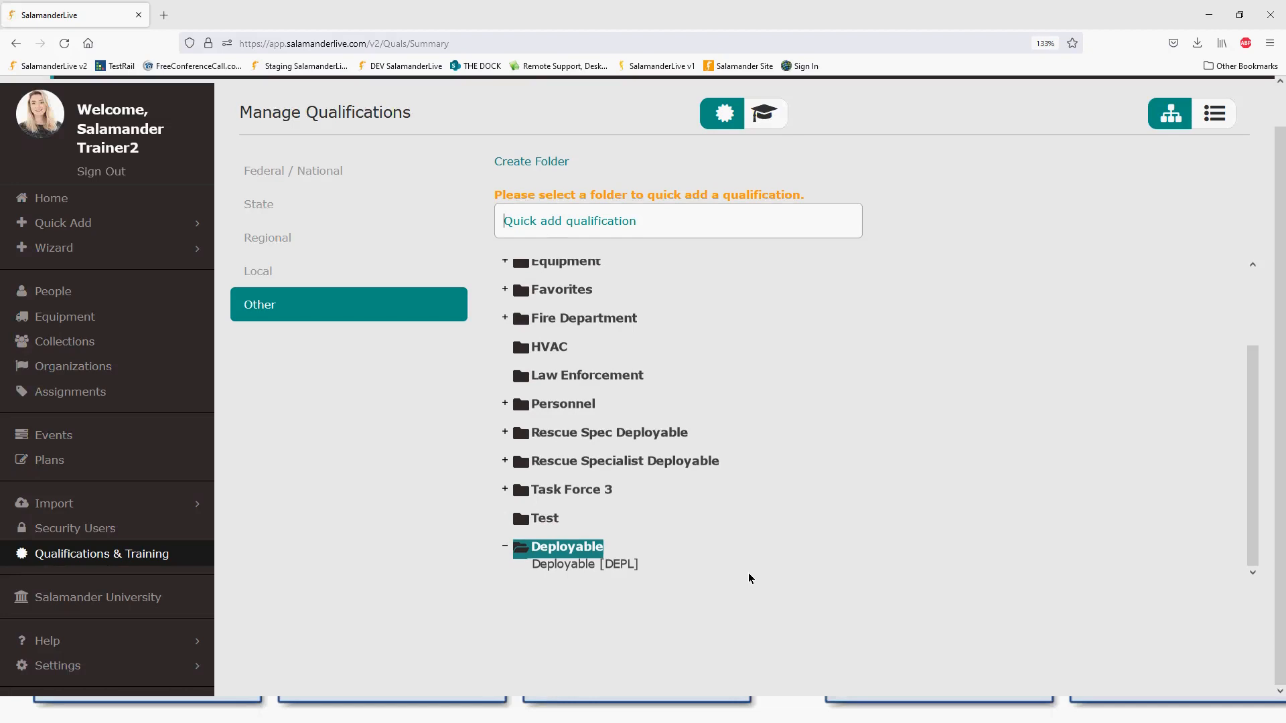
pyautogui.click(861, 480)
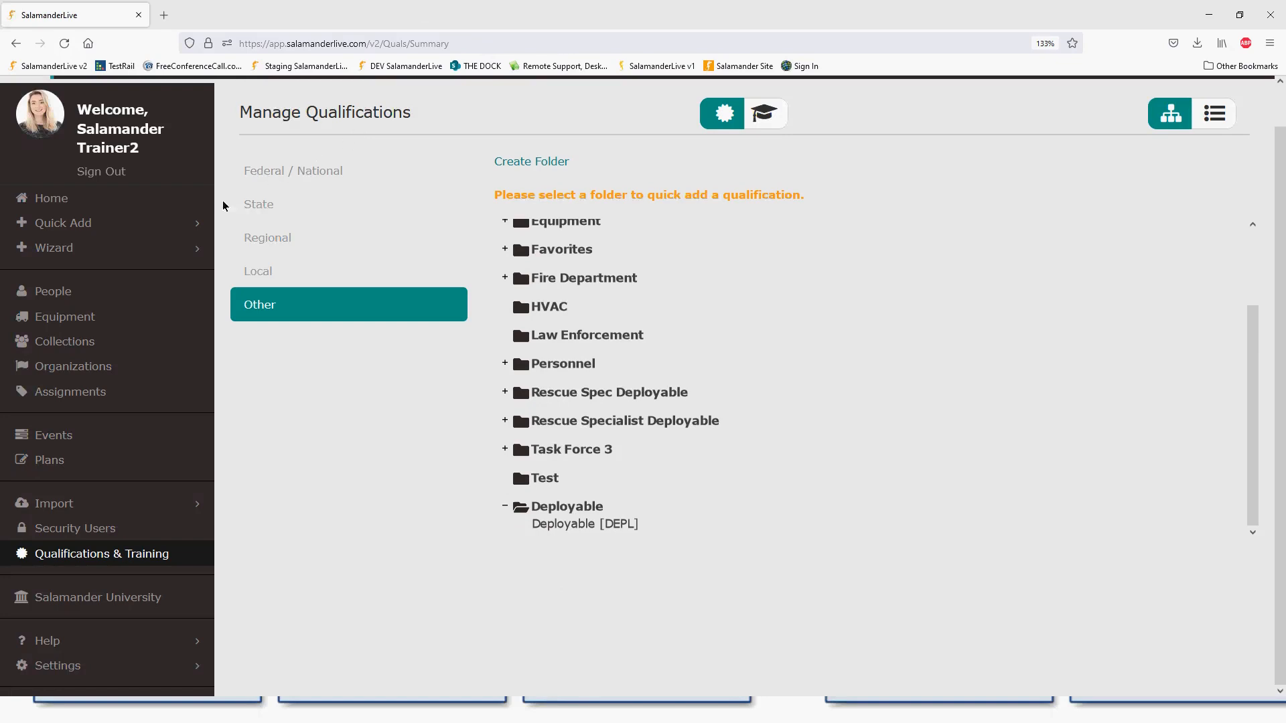
pyautogui.click(59, 293)
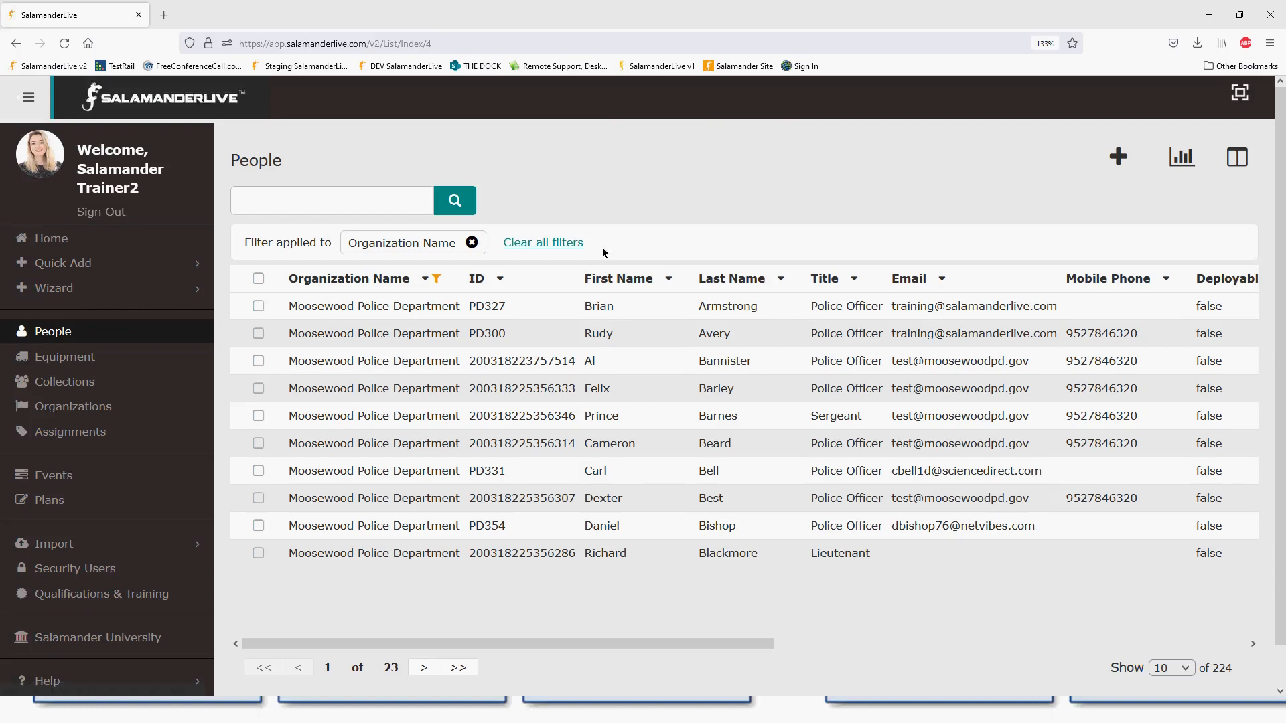
# - Clear the People filters, open a person's record, and expand their Tier-1 Federal / National qualifications
pyautogui.click(559, 245)
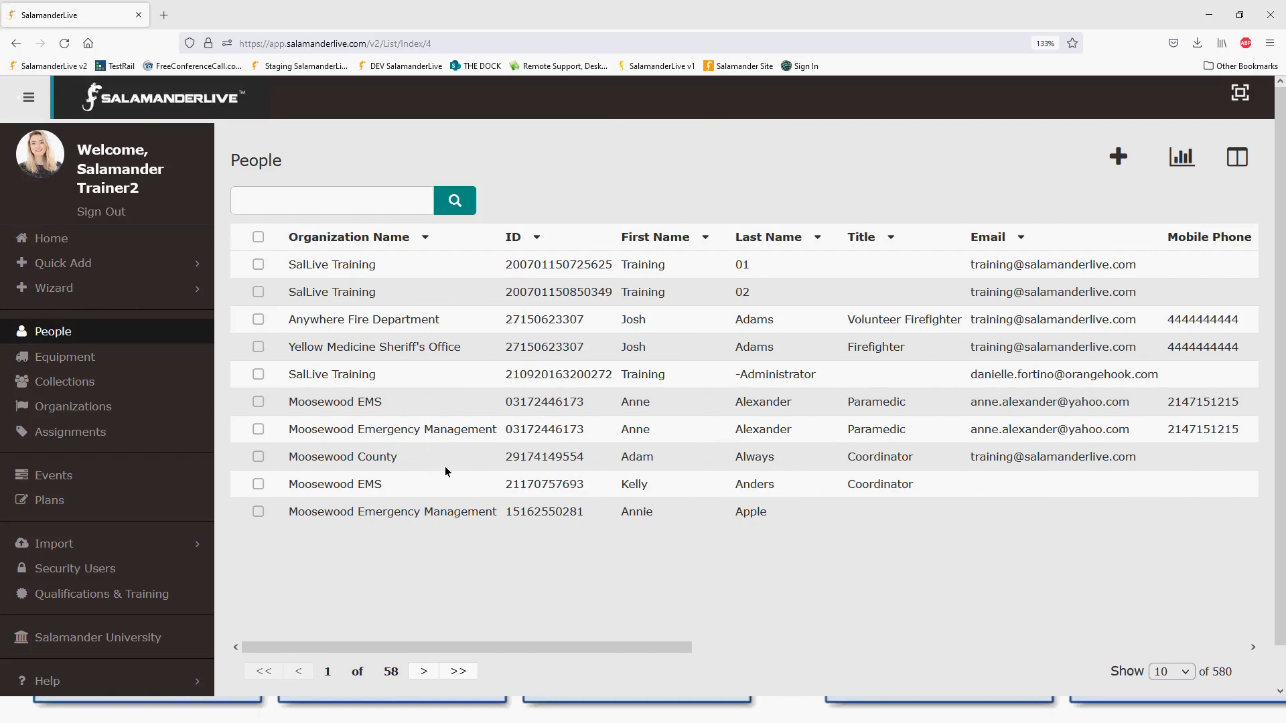
pyautogui.click(348, 483)
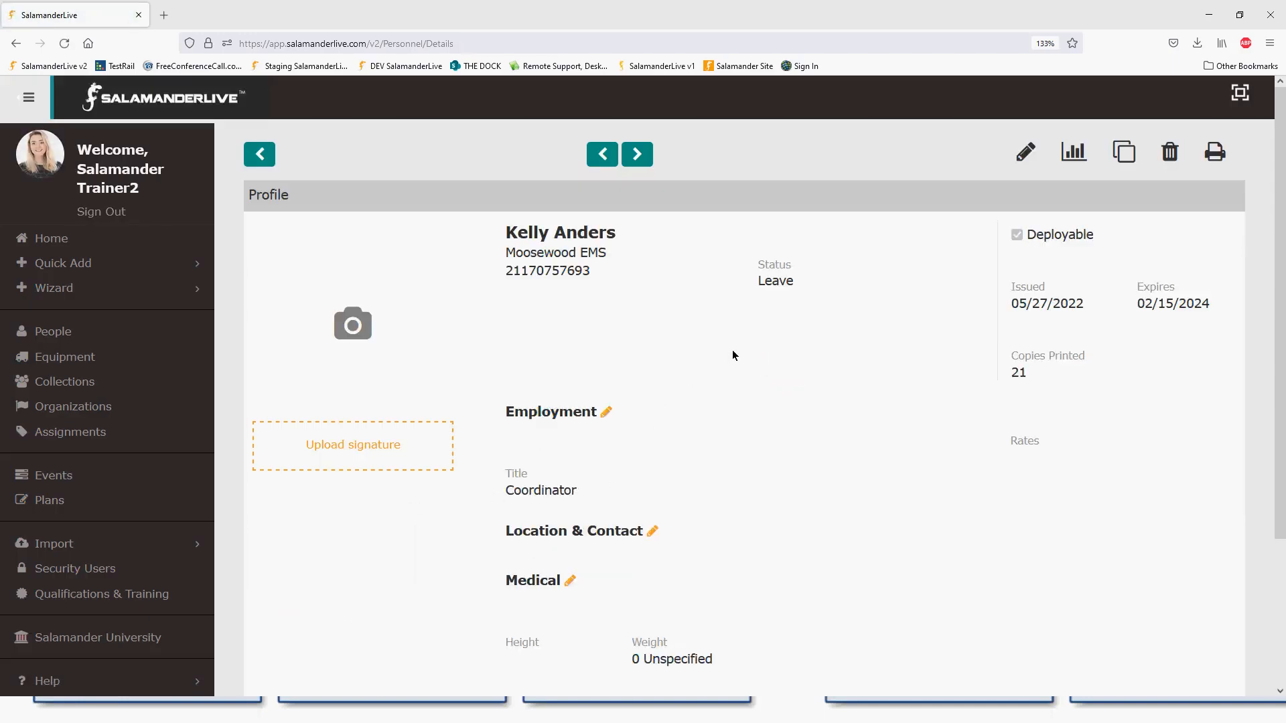
pyautogui.scroll(-3, 757, 353)
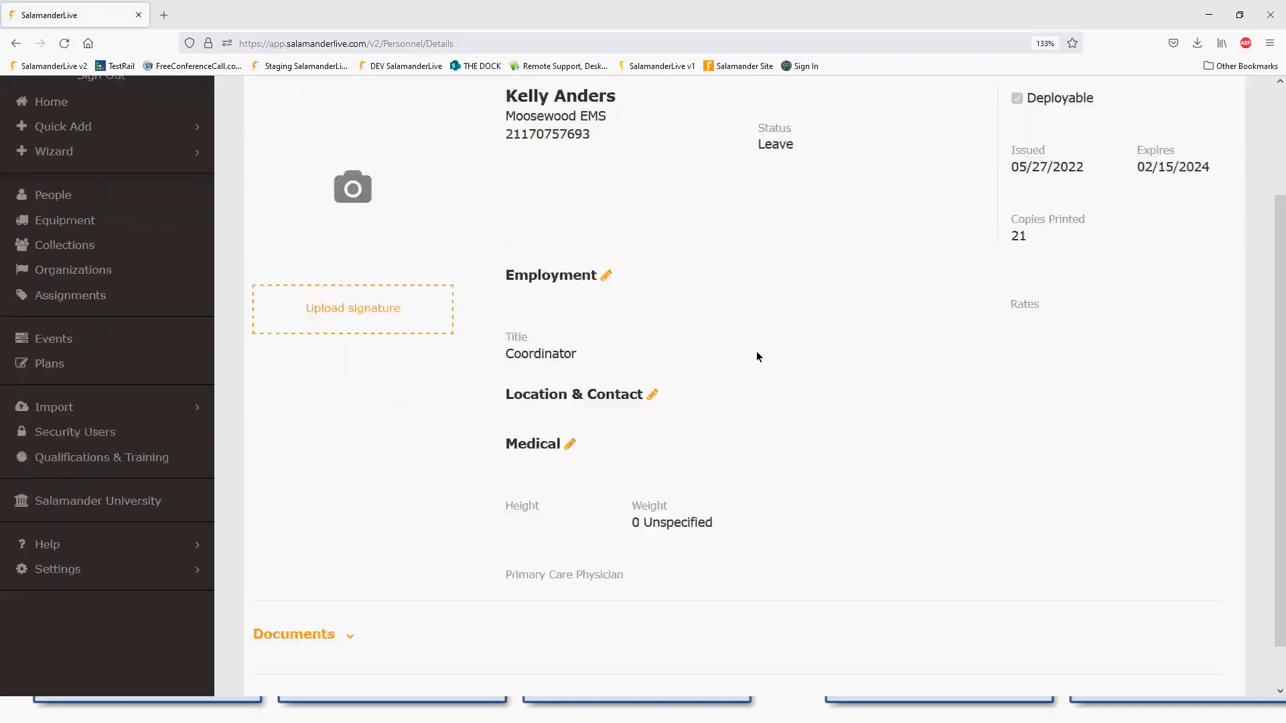
pyautogui.click(448, 668)
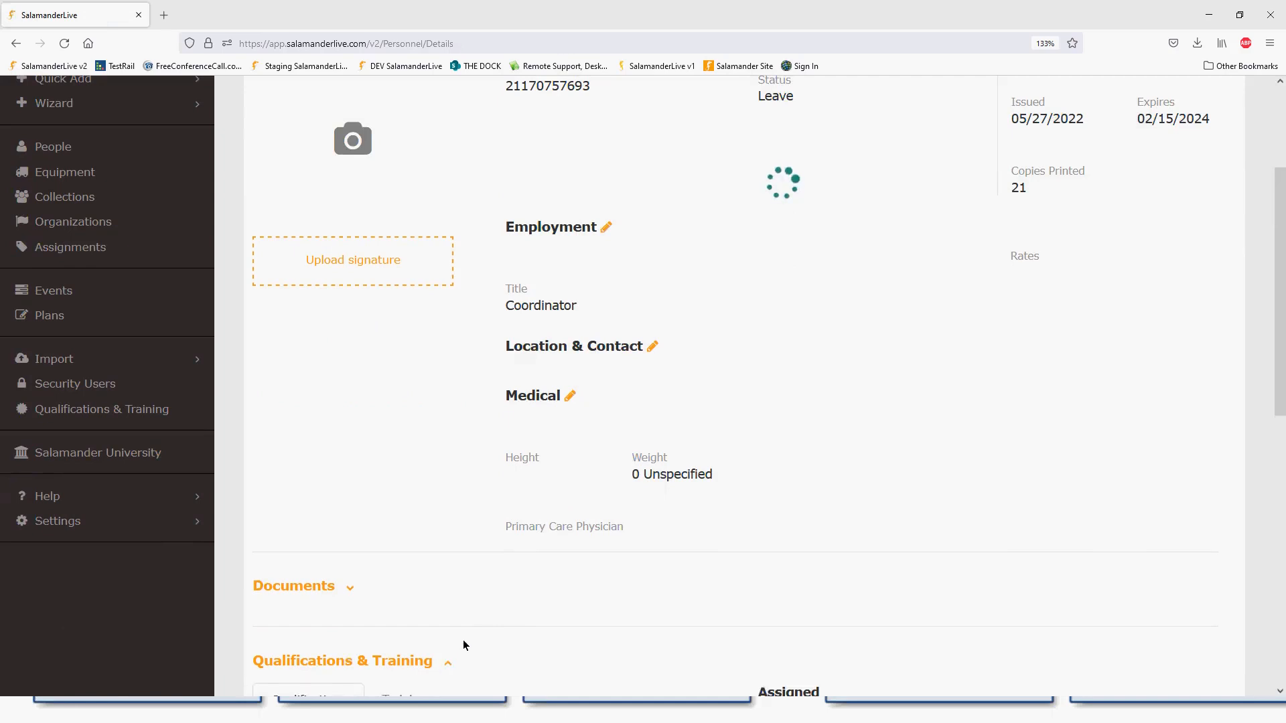
pyautogui.scroll(-4, 485, 608)
pyautogui.scroll(-4, 486, 615)
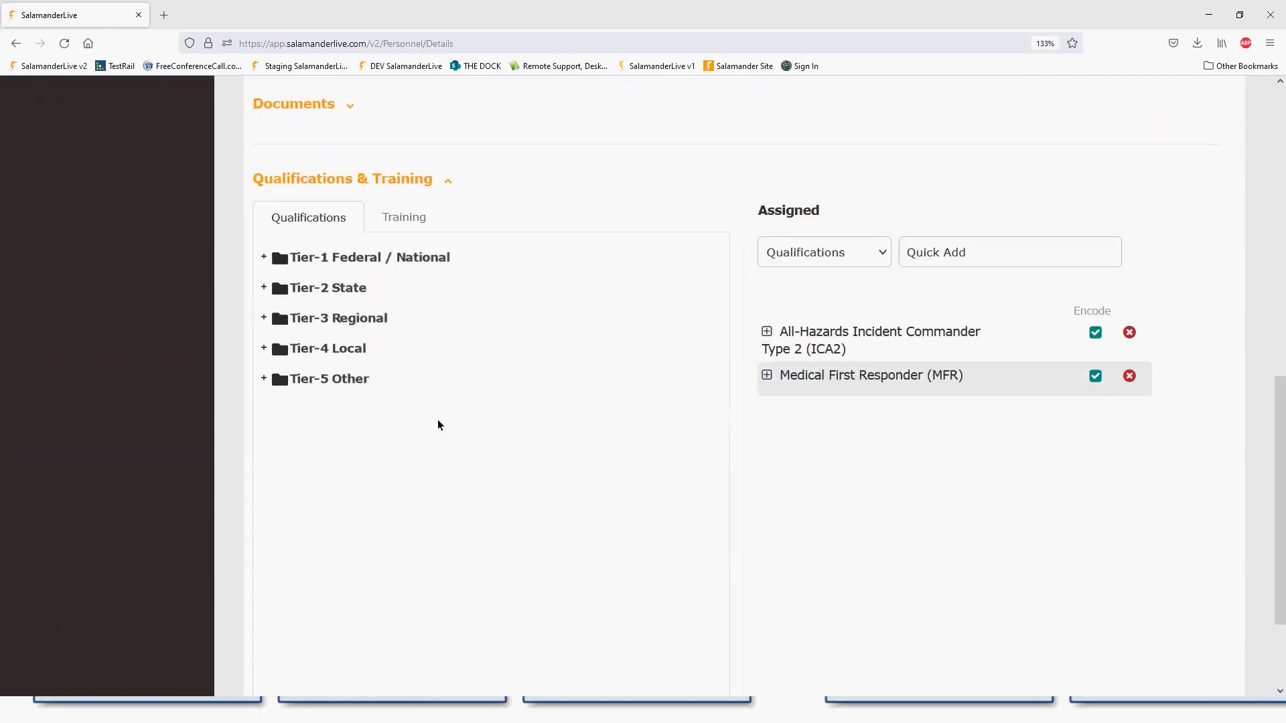
pyautogui.click(264, 258)
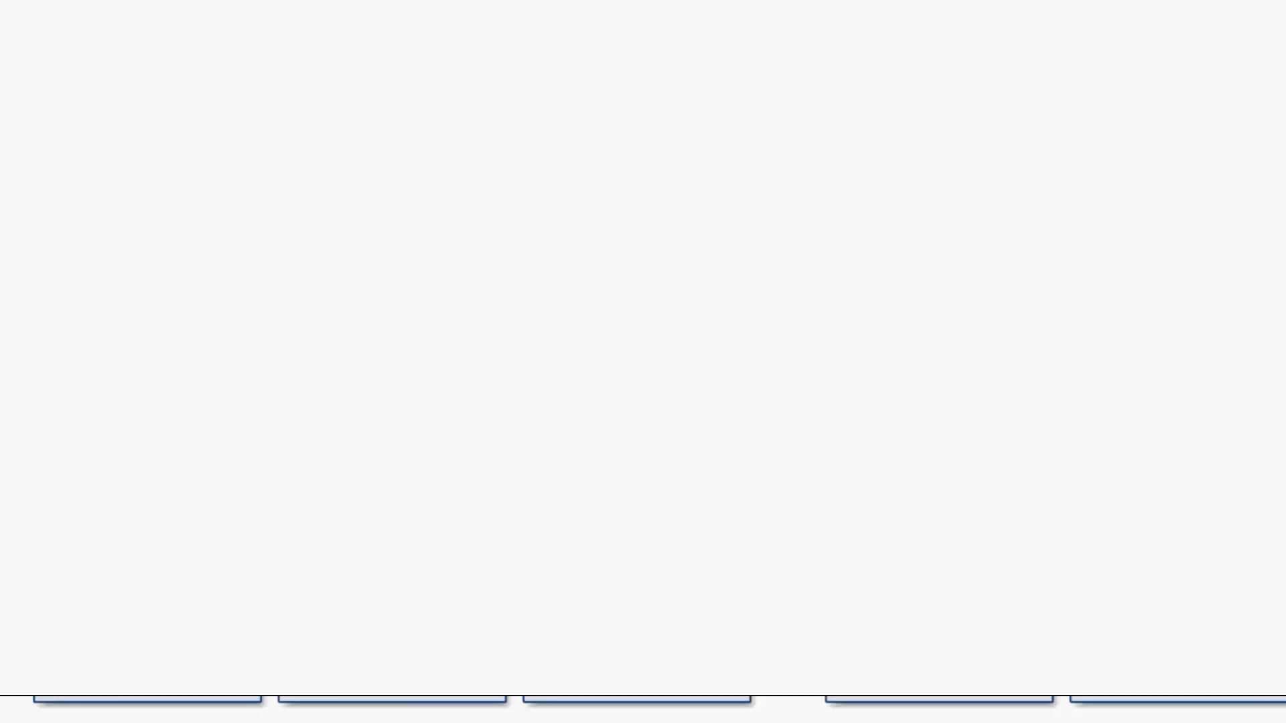
# - Load the SalamanderLive dashboard address and select the username on the sign-in page
pyautogui.click(315, 11)
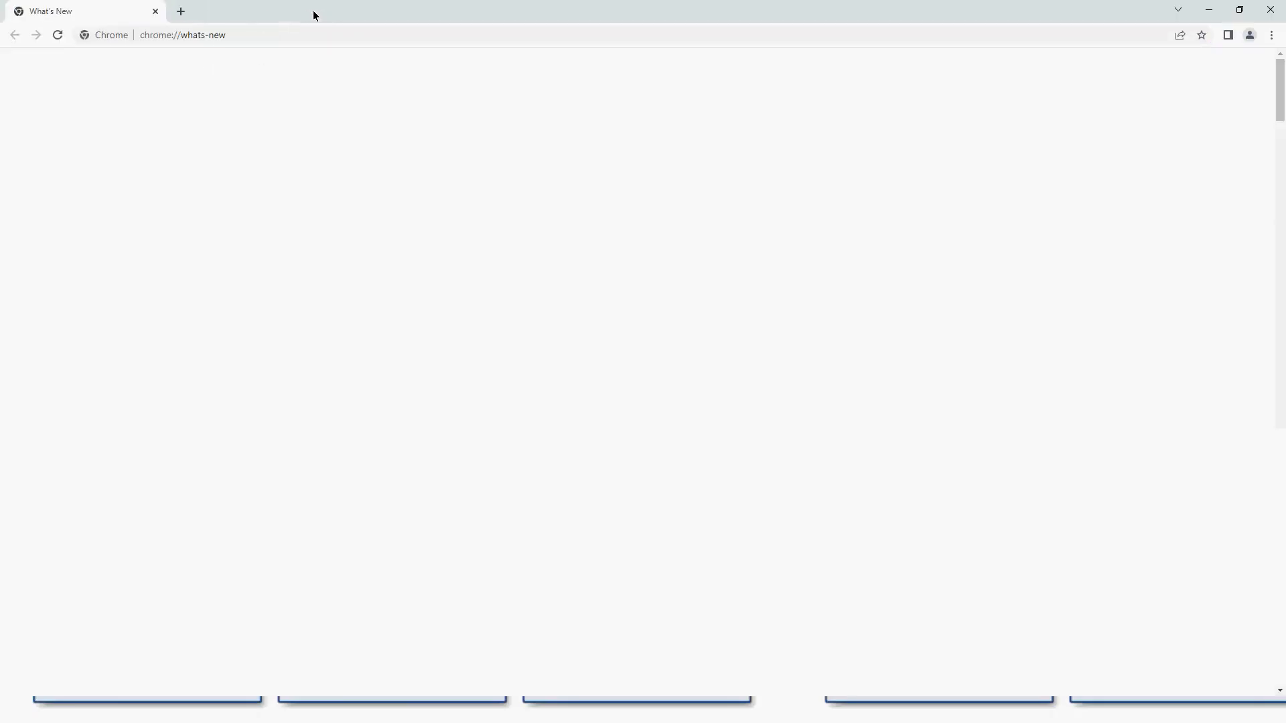
pyautogui.click(216, 38)
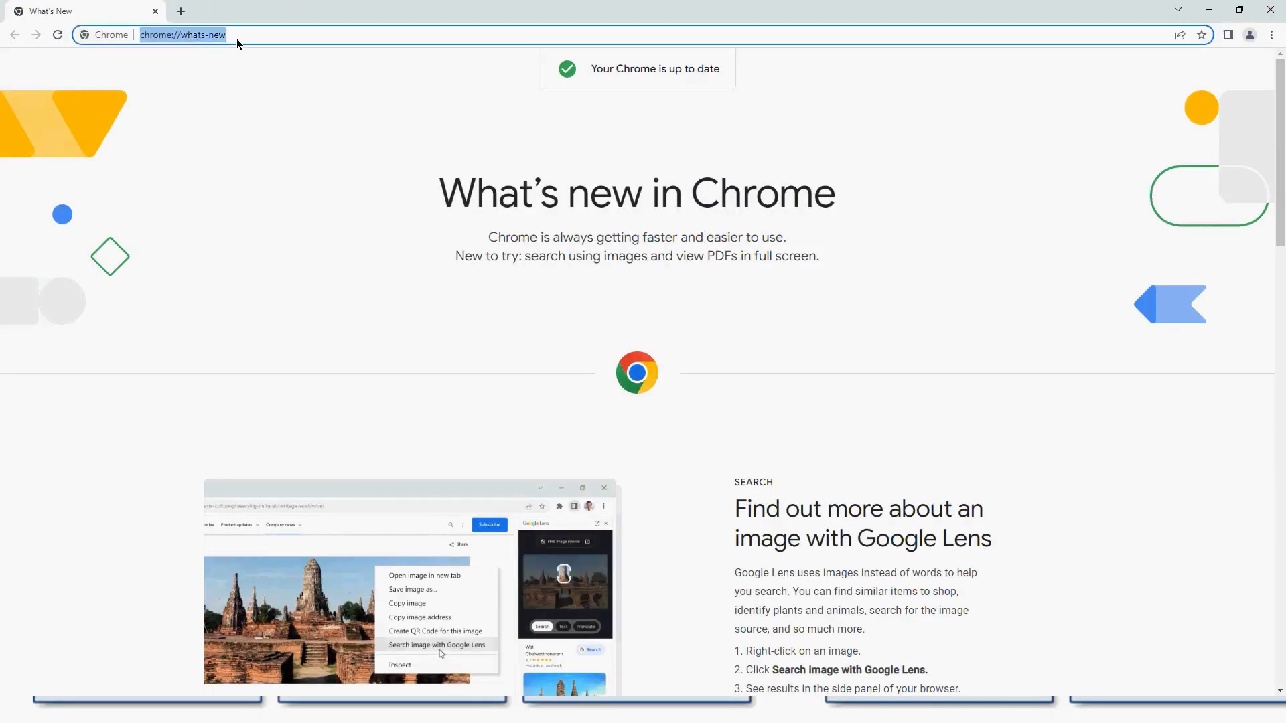
pyautogui.write('app')
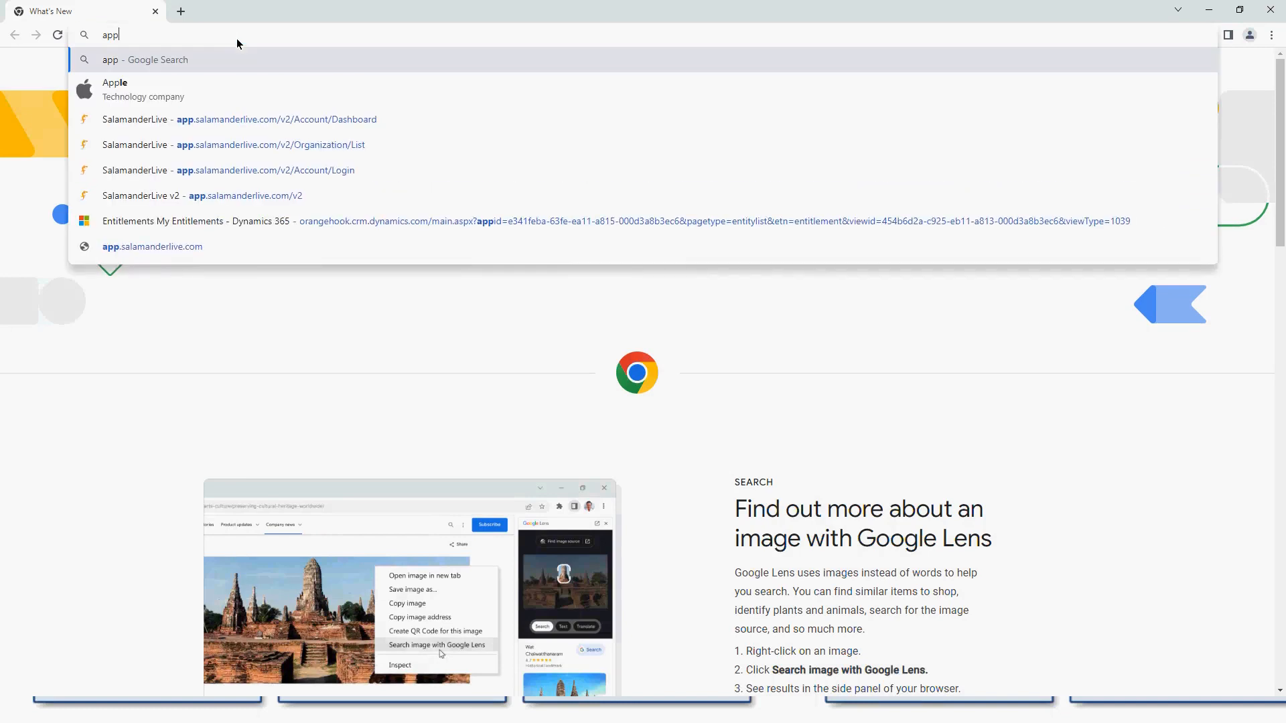
pyautogui.click(264, 126)
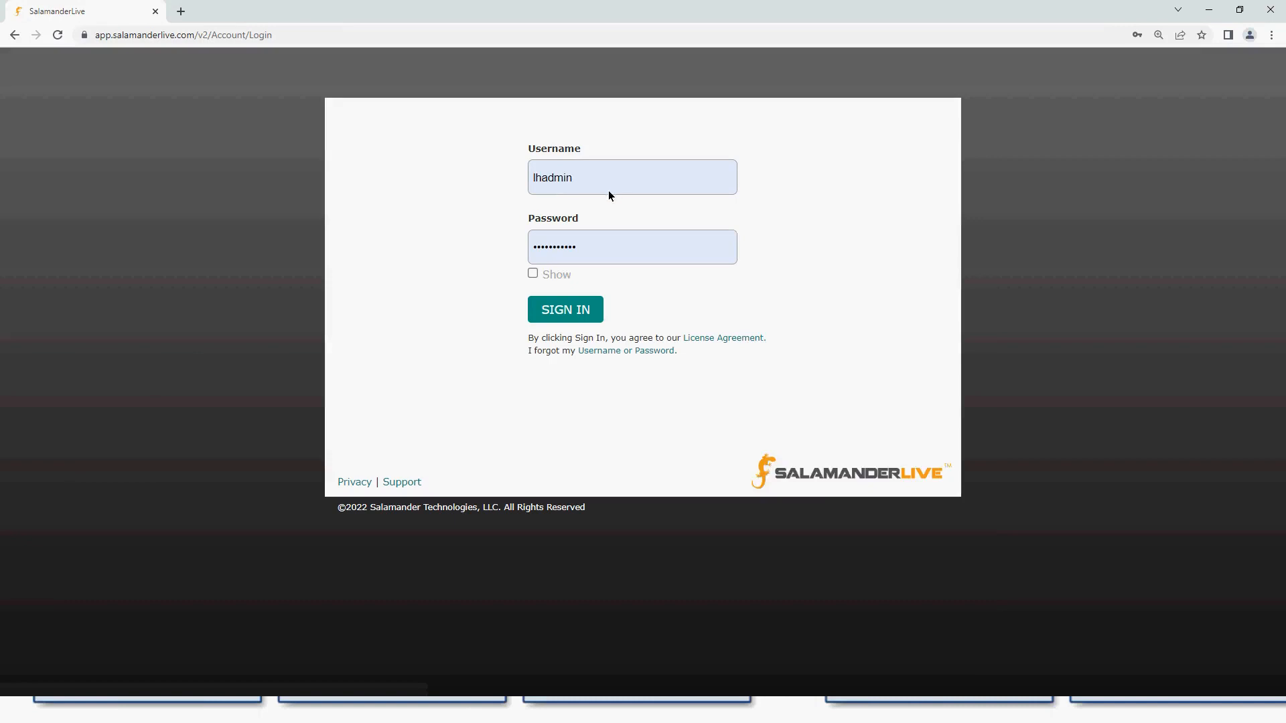
pyautogui.moveTo(611, 189); pyautogui.dragTo(521, 179)
# - Sign in to SalamanderLive using a different saved login
pyautogui.write('sal')
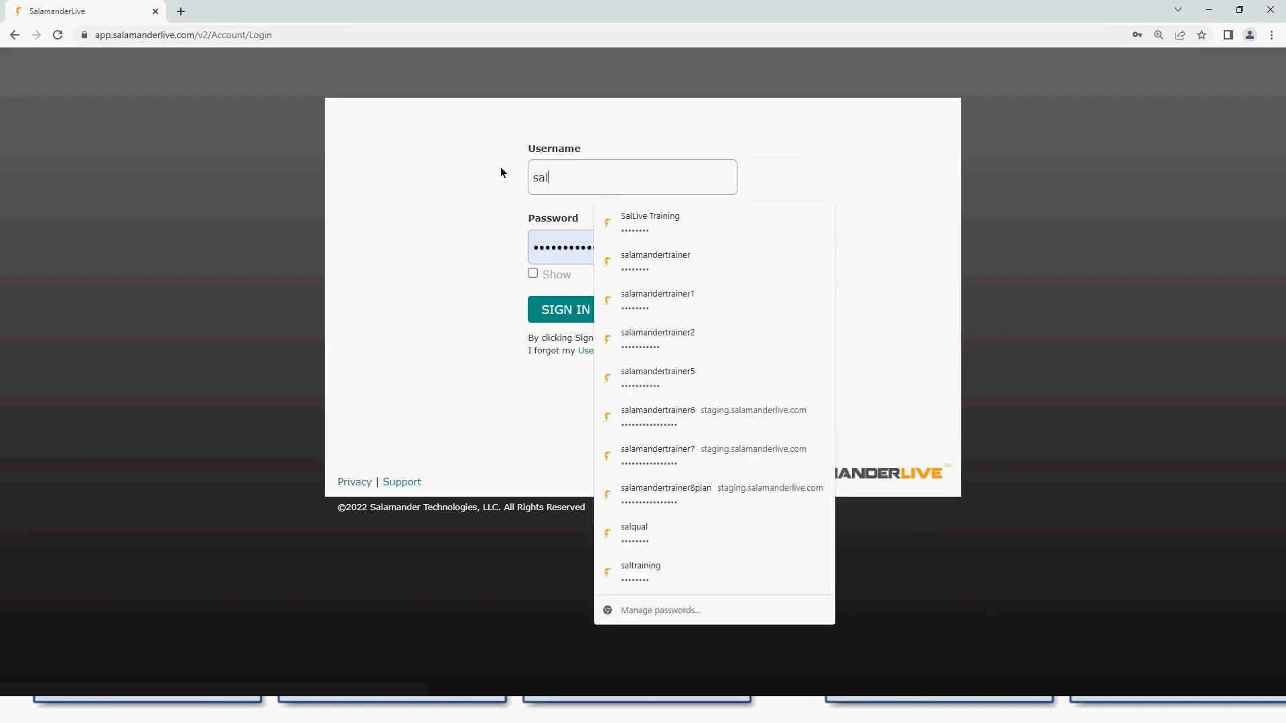
pyautogui.press('Escape')
pyautogui.press('Down')
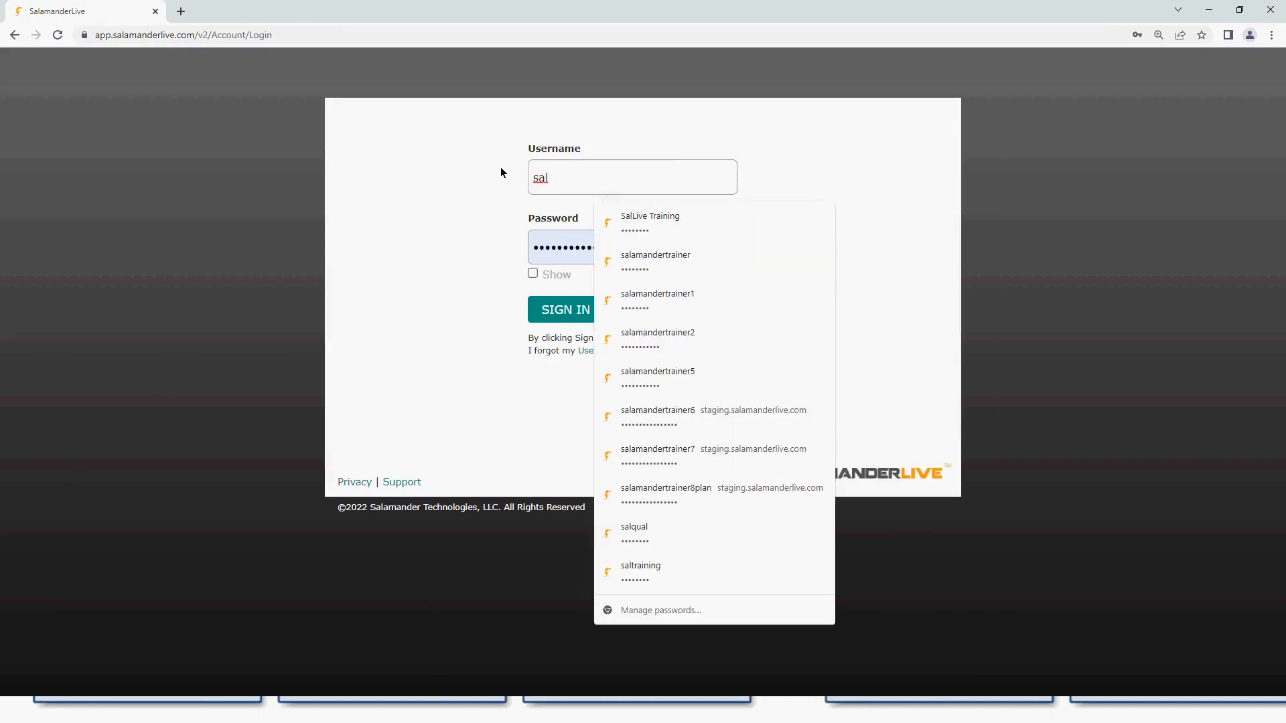
pyautogui.click(712, 571)
pyautogui.click(657, 532)
pyautogui.click(566, 316)
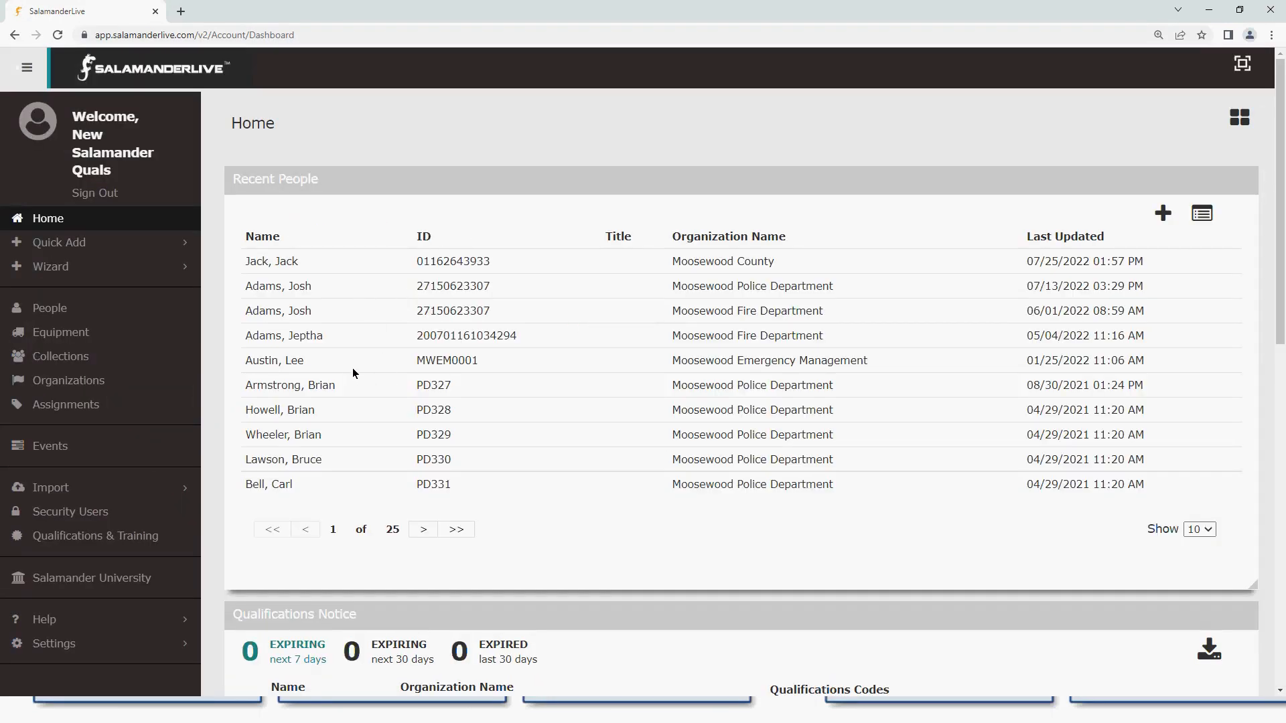
# - Open a recent person's profile and expand its Qualifications & Training section
pyautogui.click(422, 335)
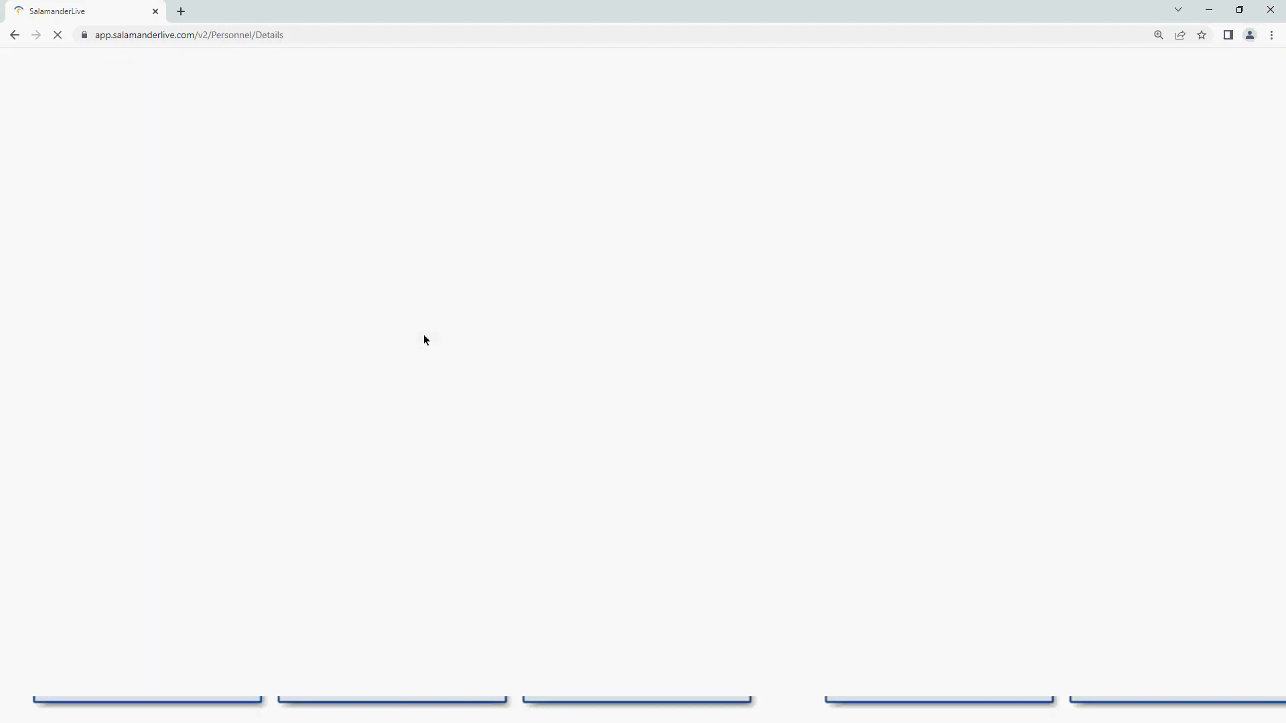
pyautogui.scroll(-1, 439, 603)
pyautogui.click(415, 666)
pyautogui.scroll(-5, 445, 556)
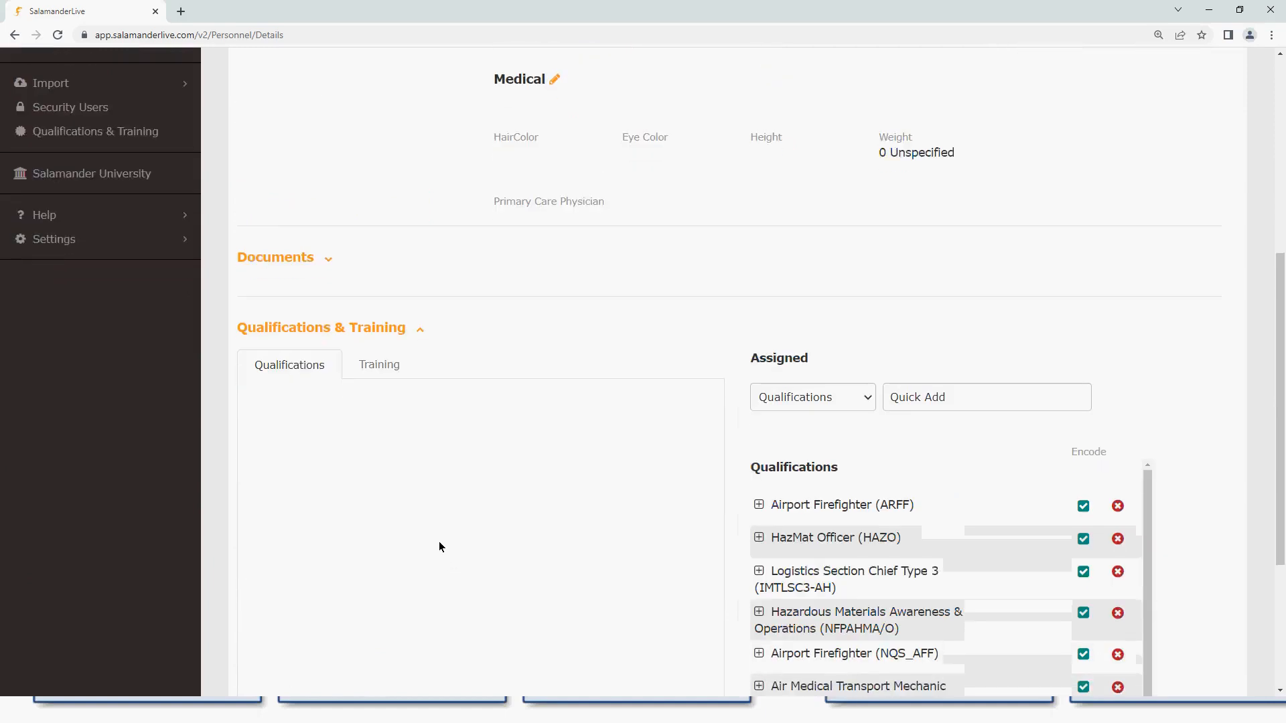
pyautogui.scroll(-3, 438, 547)
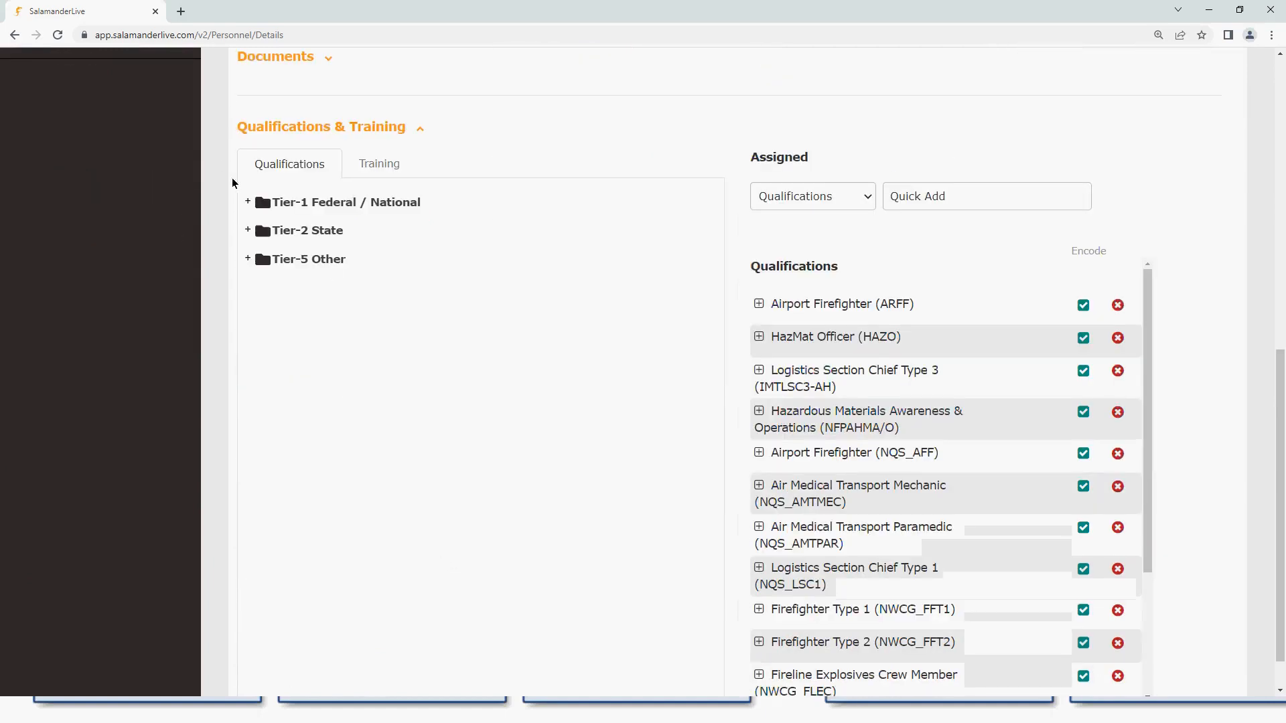
# - Expand the Tier-1, ESF-1 Transportation and ESF-2 Communications folders, then switch to the Firefox window
pyautogui.click(248, 202)
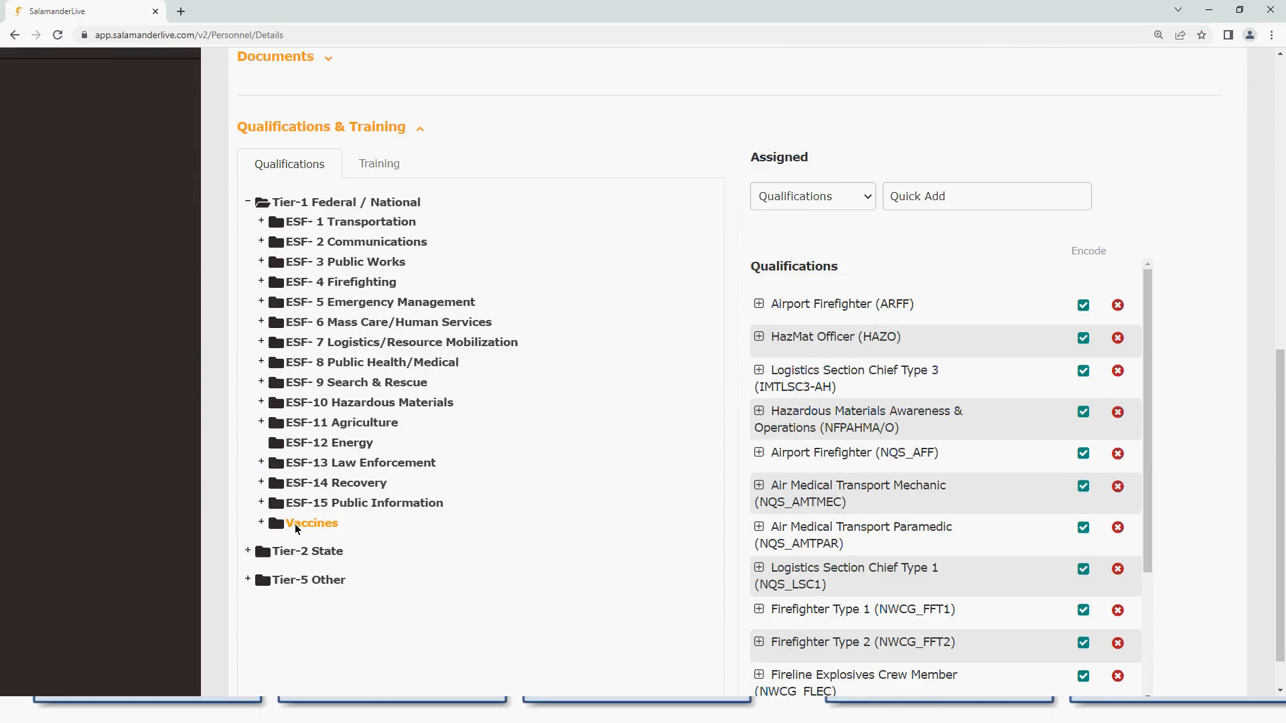
pyautogui.click(261, 221)
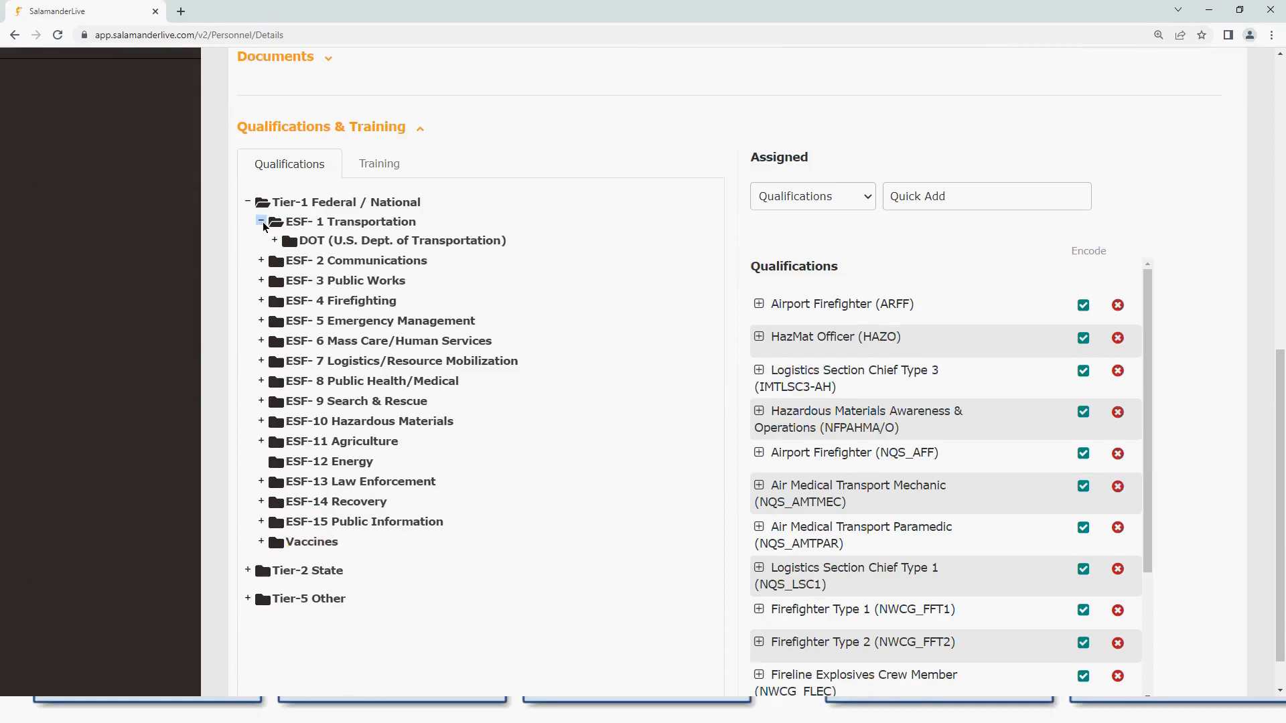
pyautogui.click(261, 262)
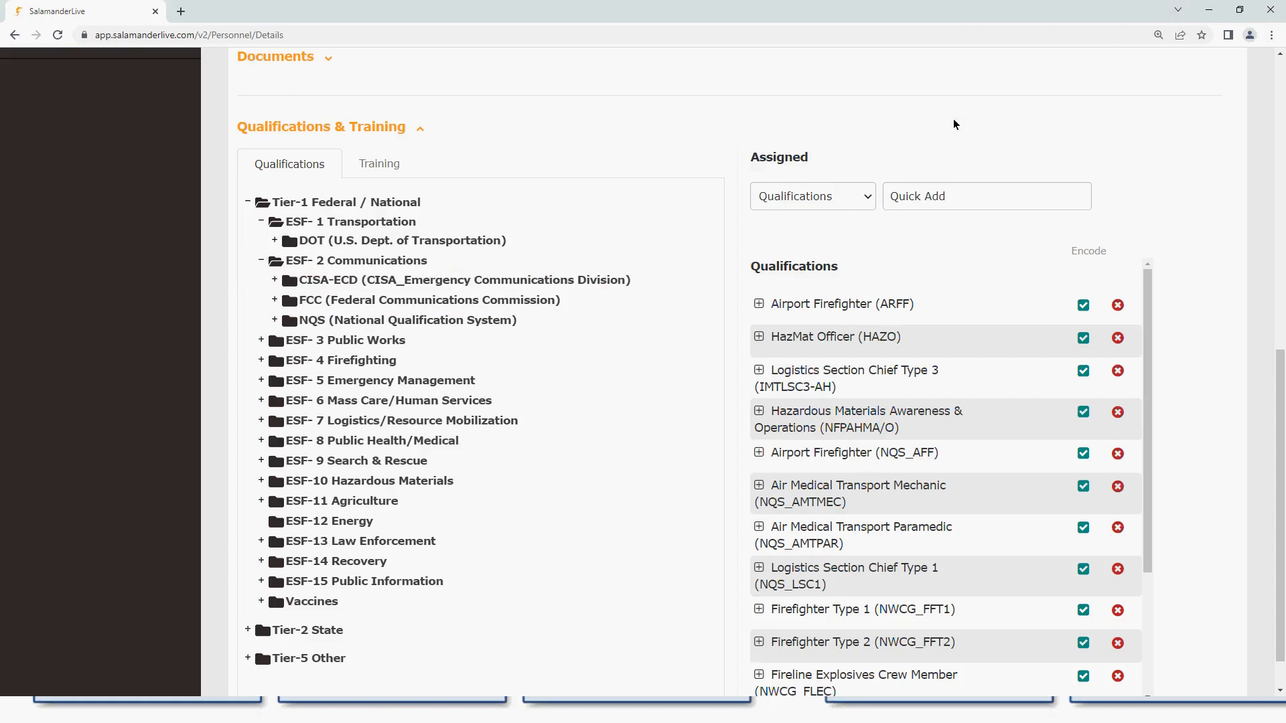
pyautogui.click(1208, 12)
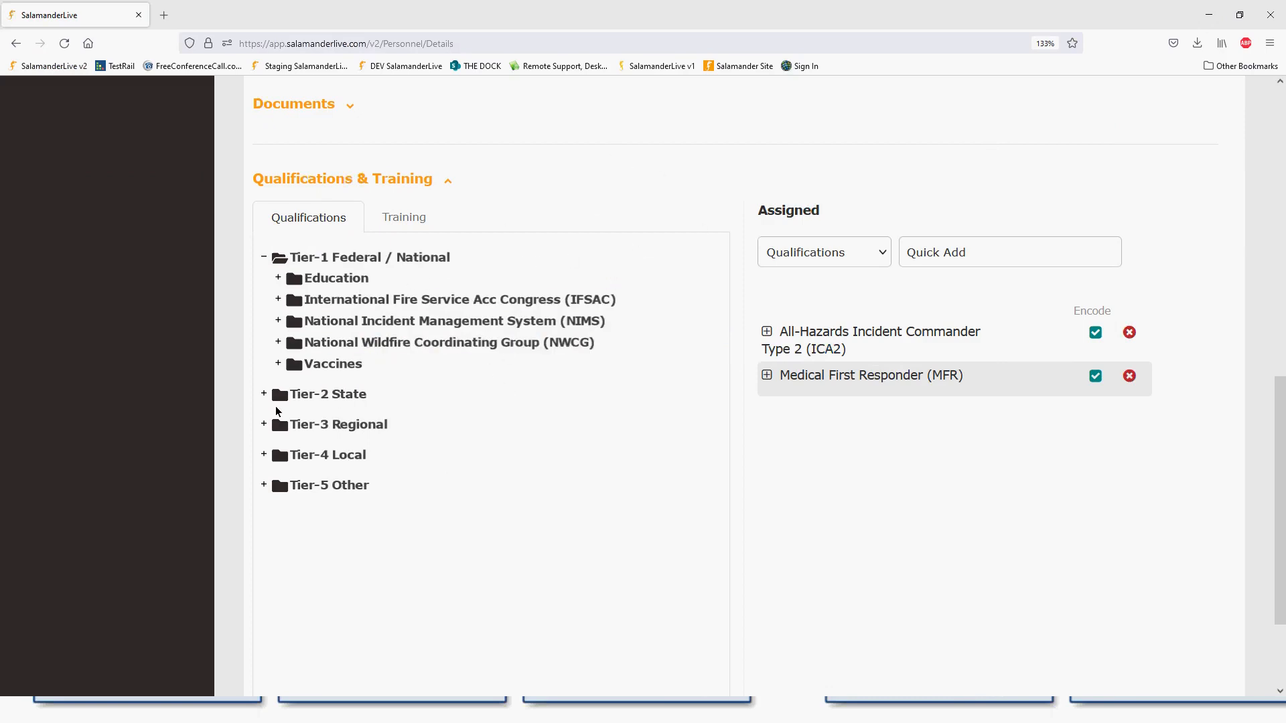
# - Assign Emergency Medical Responder from the Tier-2 State > EMS folder to the person
pyautogui.click(264, 396)
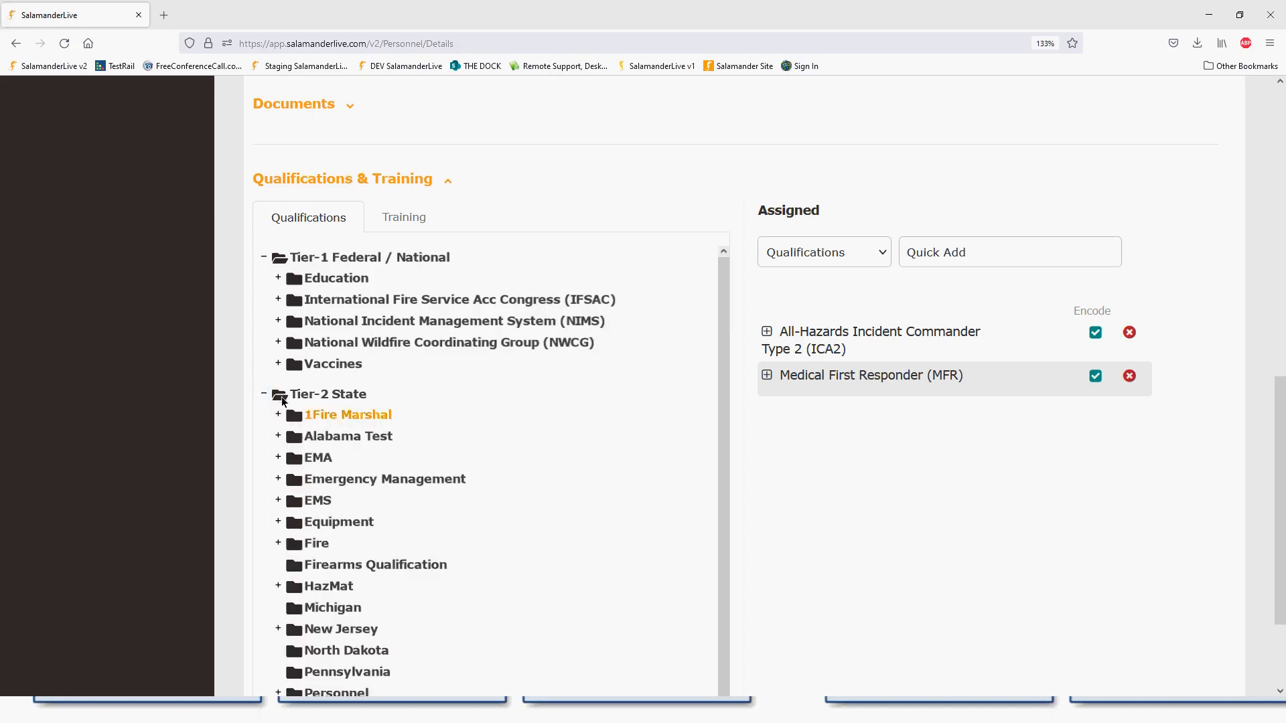
pyautogui.scroll(-1, 455, 446)
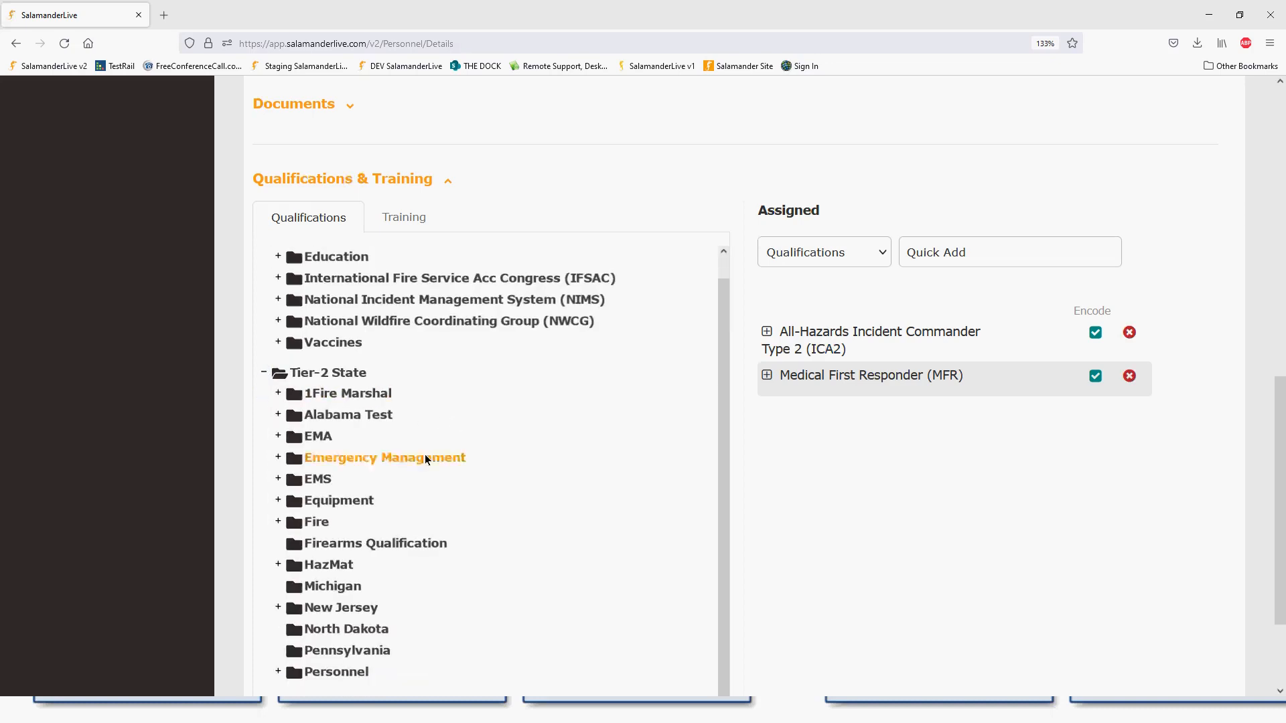
pyautogui.click(278, 478)
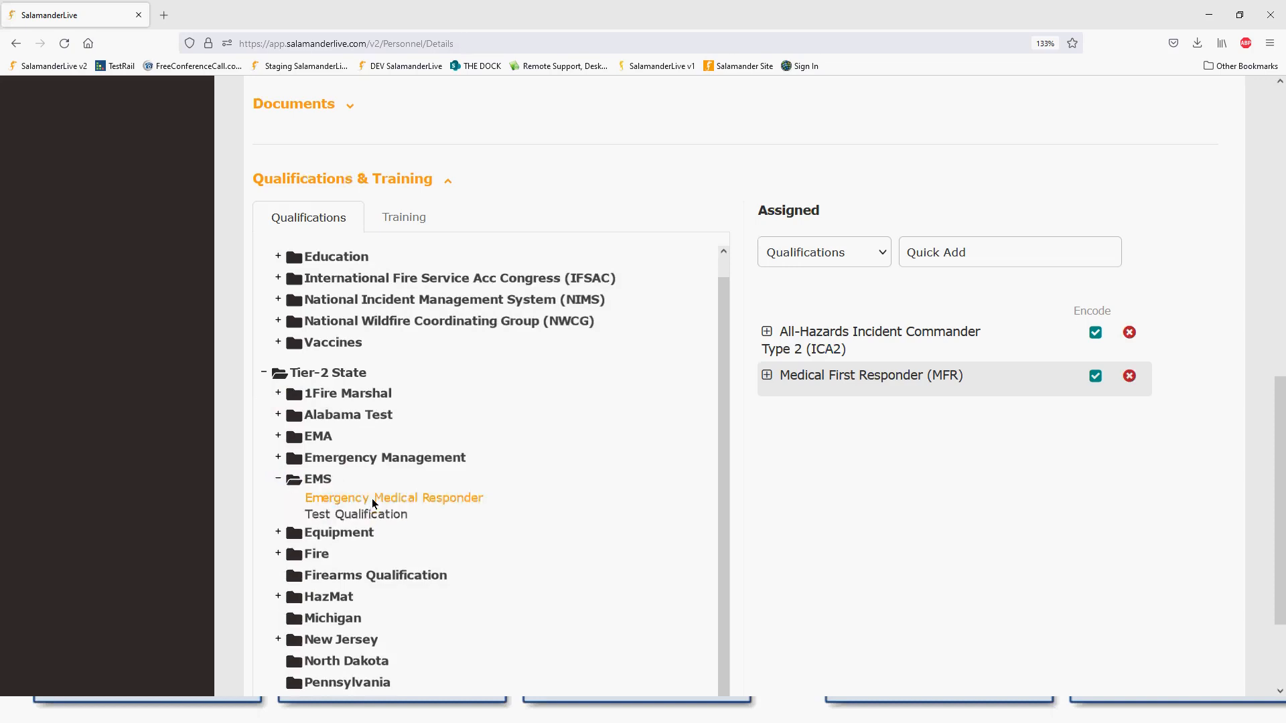
pyautogui.click(416, 498)
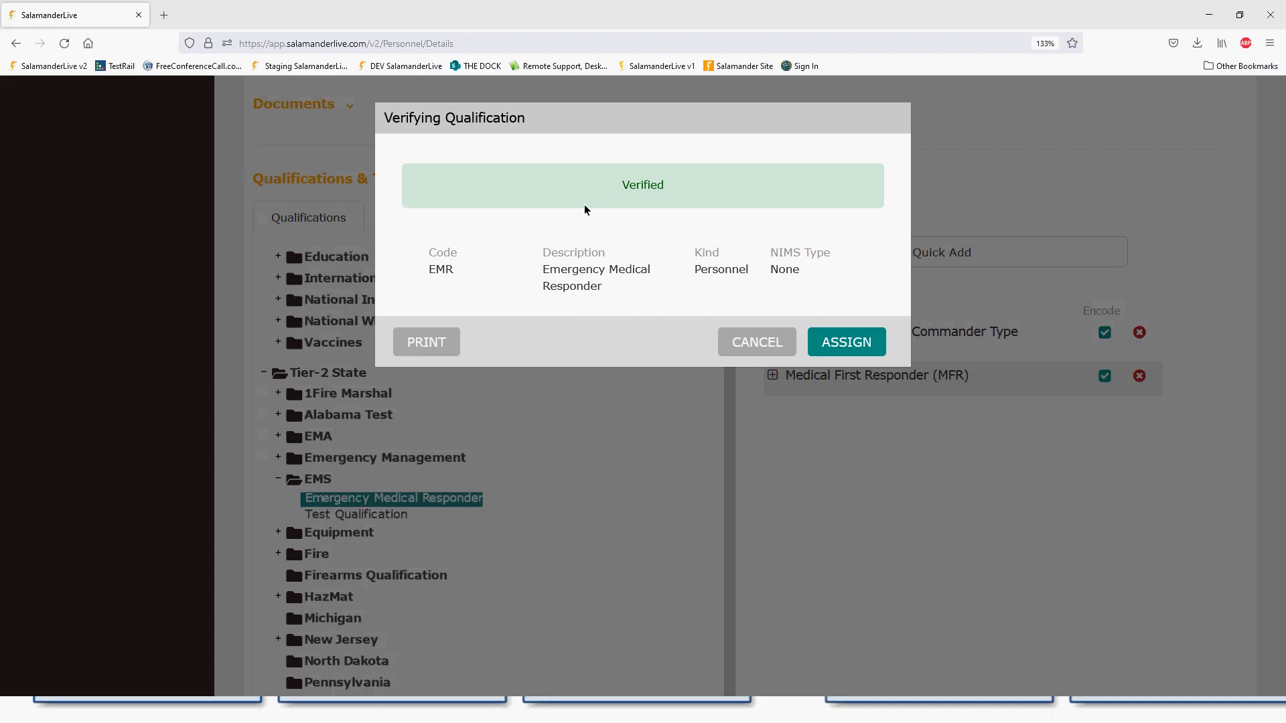
pyautogui.click(847, 346)
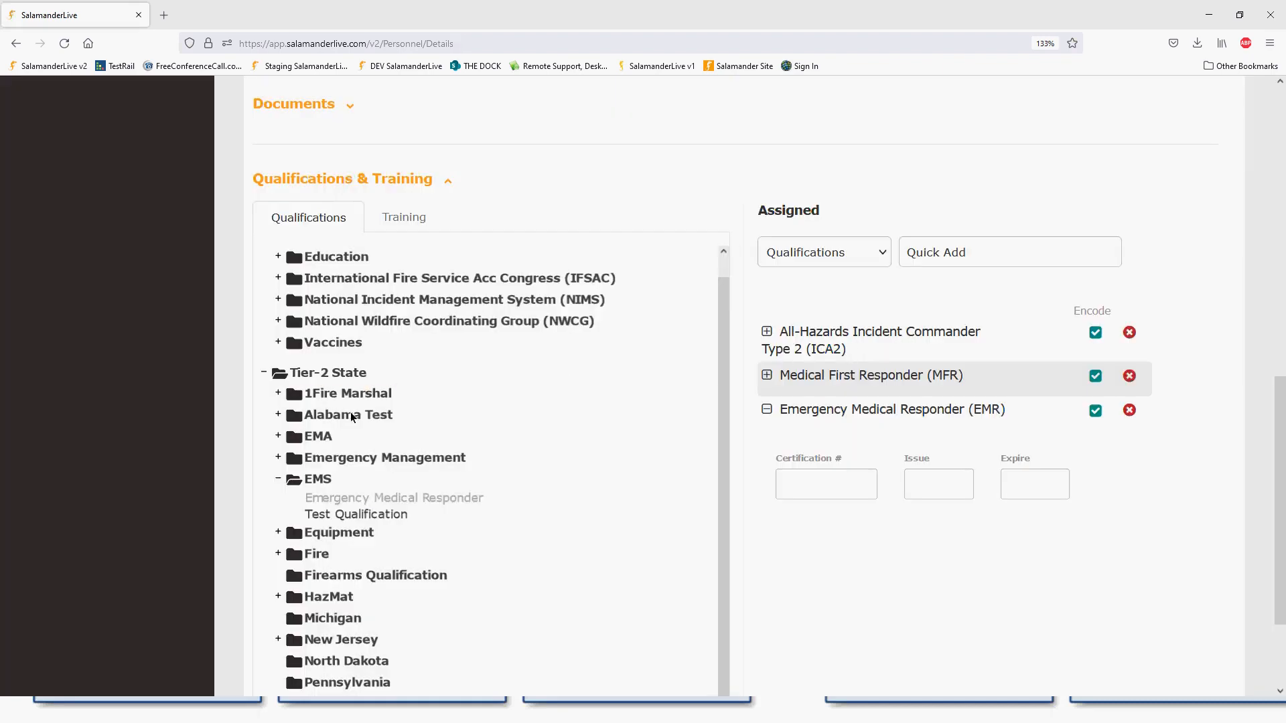
# - Cancel assigning Test Qualification and collapse the EMS folder
pyautogui.click(382, 515)
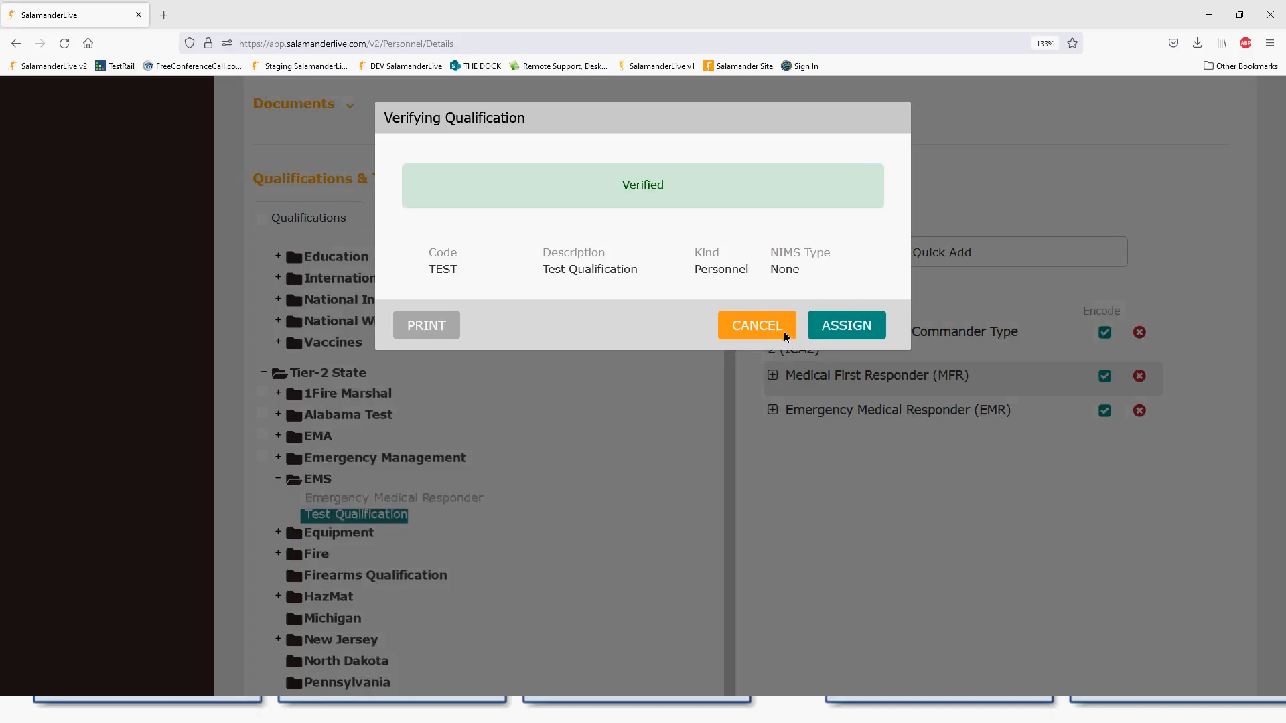
pyautogui.click(757, 325)
pyautogui.click(278, 479)
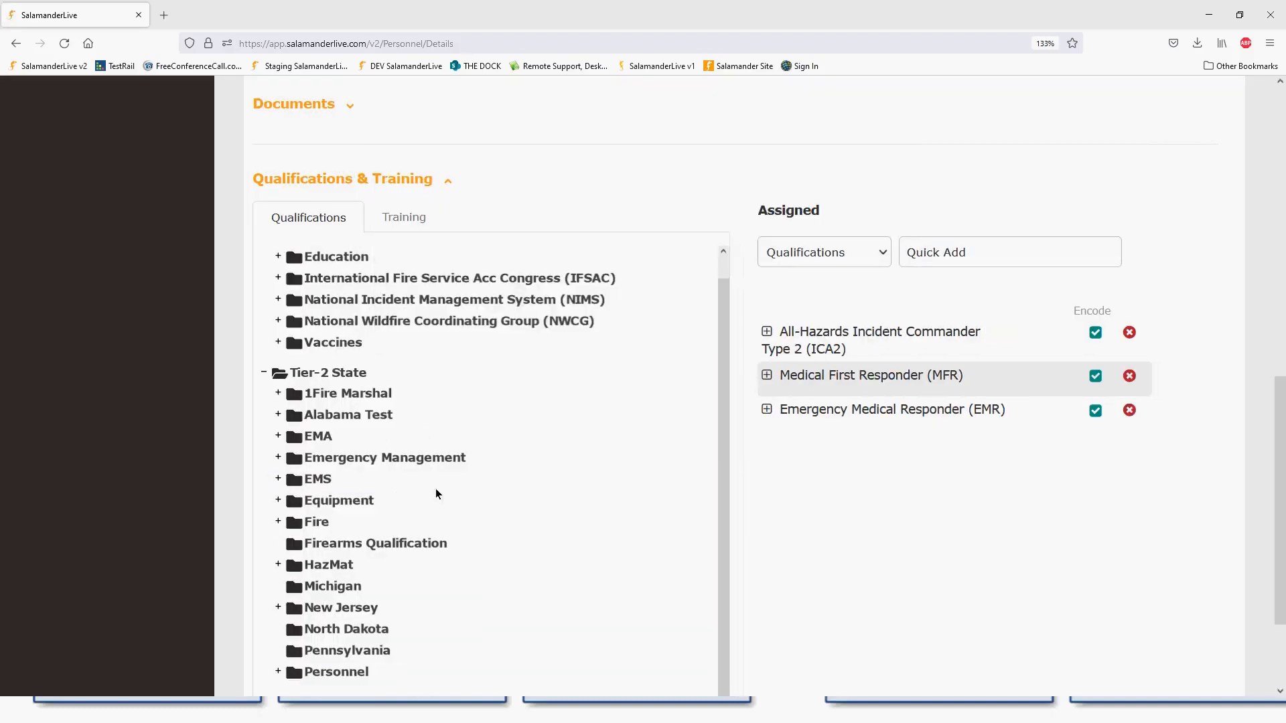
pyautogui.click(931, 251)
# - Search quick add for 'salamander training' among qualifications
pyautogui.write('salt')
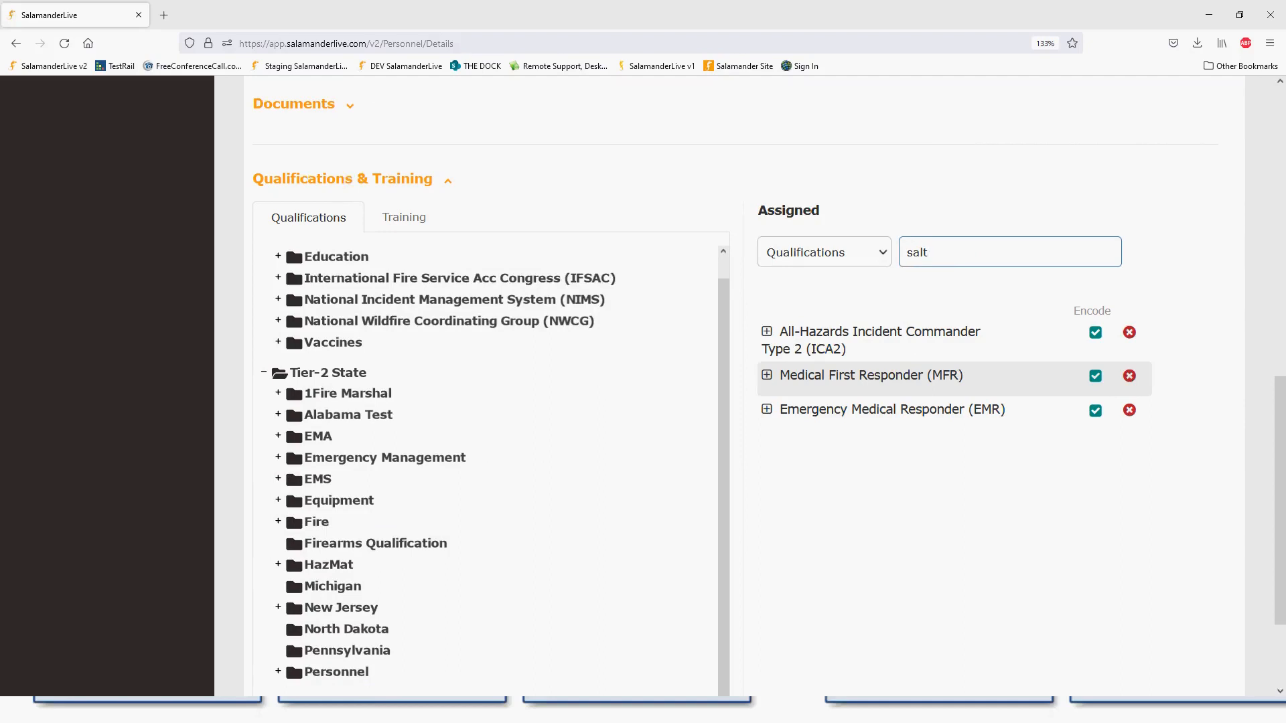
pyautogui.write('r')
pyautogui.press('BackSpace')
pyautogui.press('BackSpace')
pyautogui.write('amander training')
# - Switch quick add to Training and search for 'salamander'
pyautogui.click(880, 255)
pyautogui.click(815, 302)
pyautogui.click(929, 253)
pyautogui.write('sala')
pyautogui.write('r')
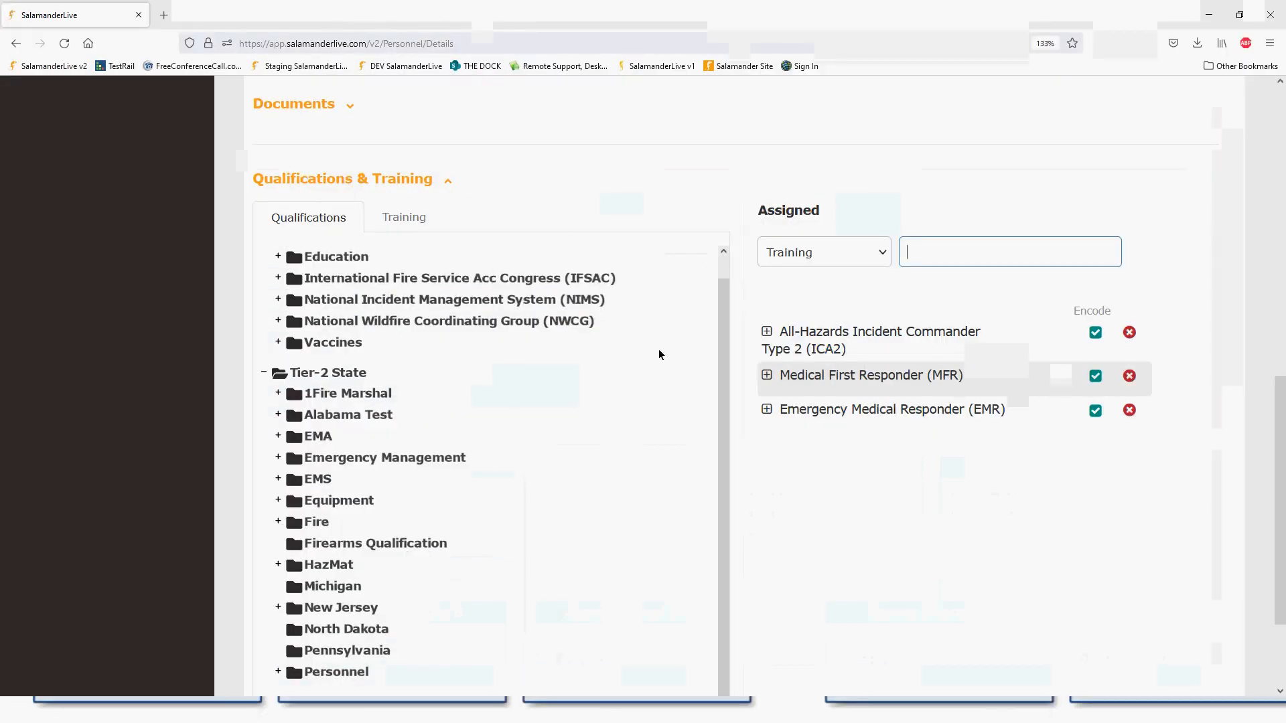
pyautogui.write('salamander')
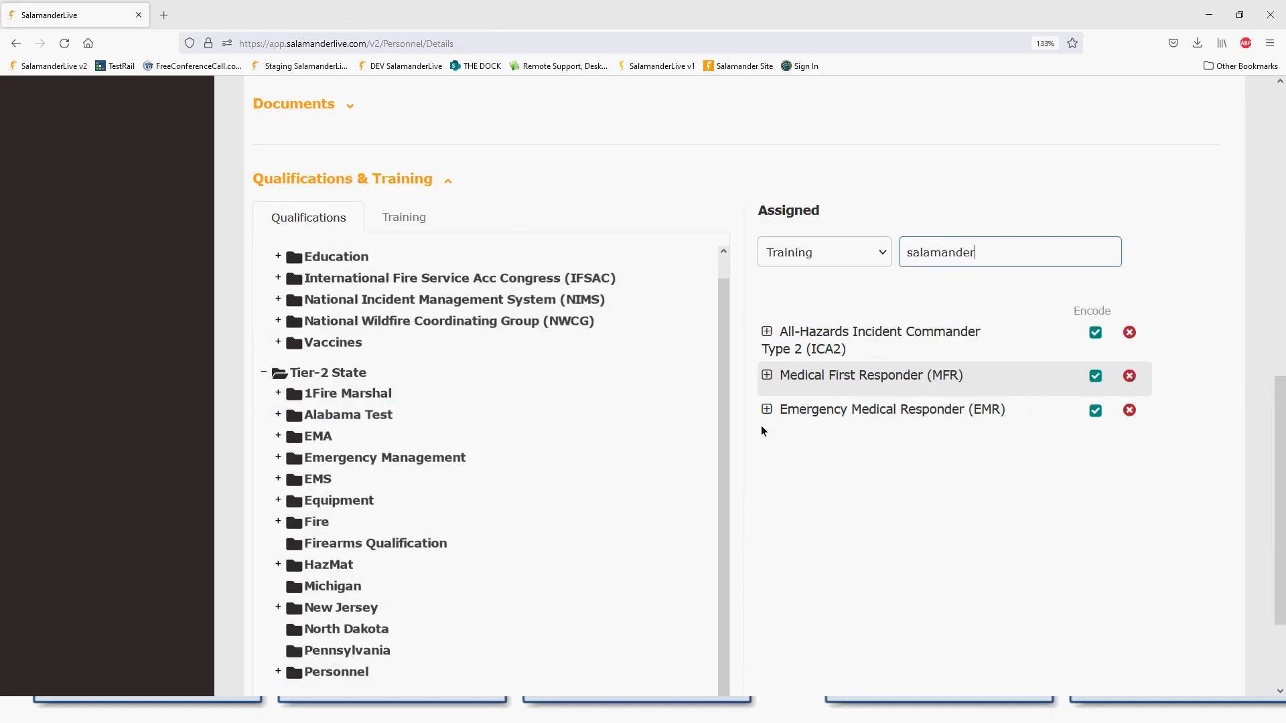
pyautogui.scroll(-2, 608, 505)
pyautogui.moveTo(990, 161); pyautogui.dragTo(894, 165)
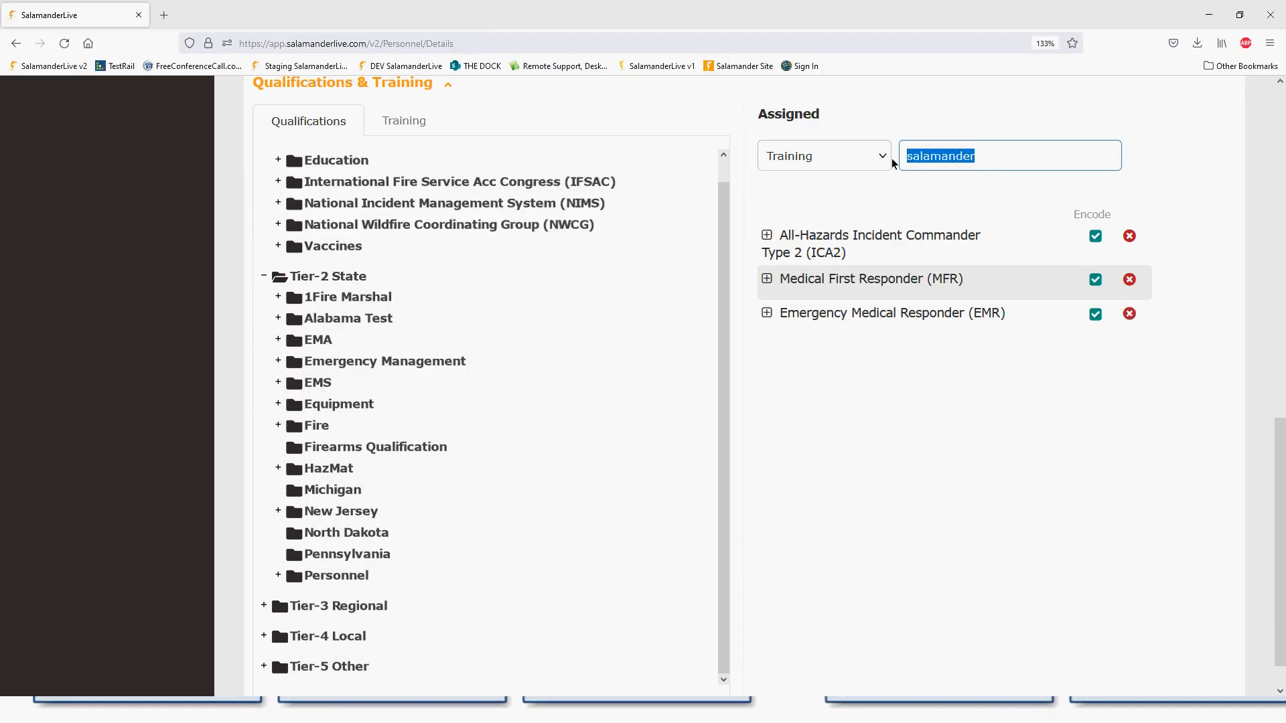
pyautogui.write('sl')
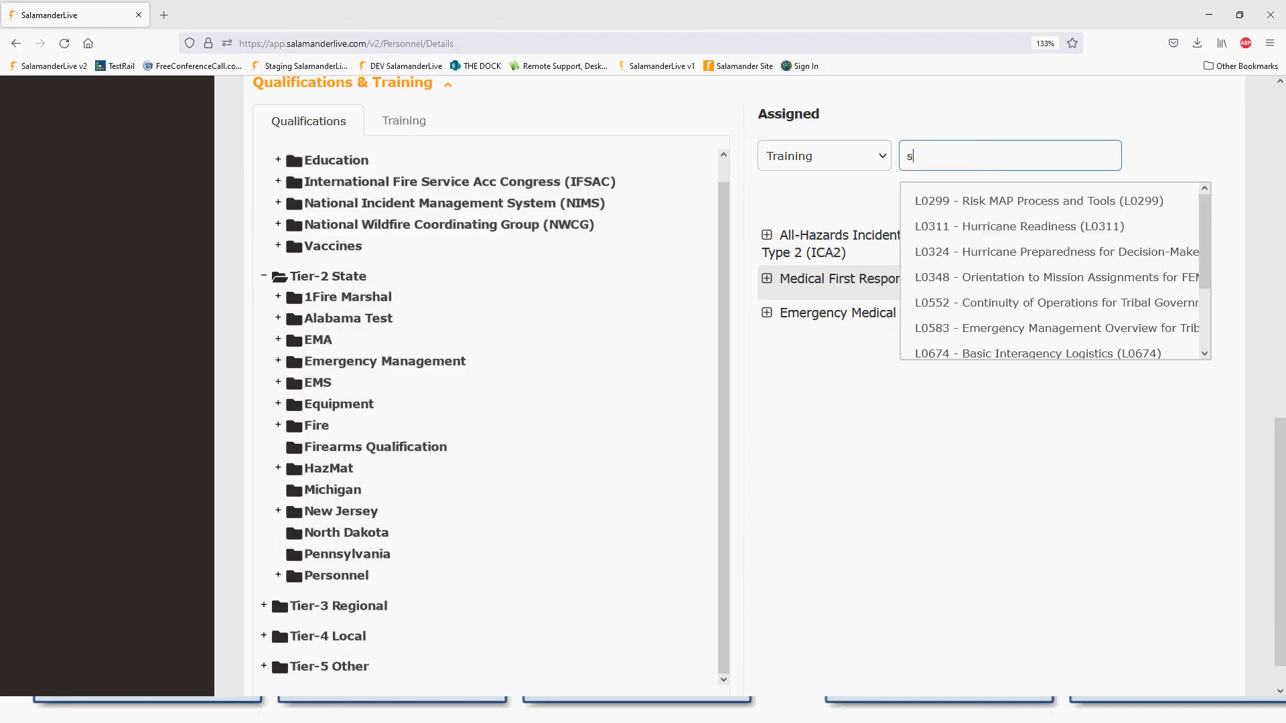
pyautogui.write('alt')
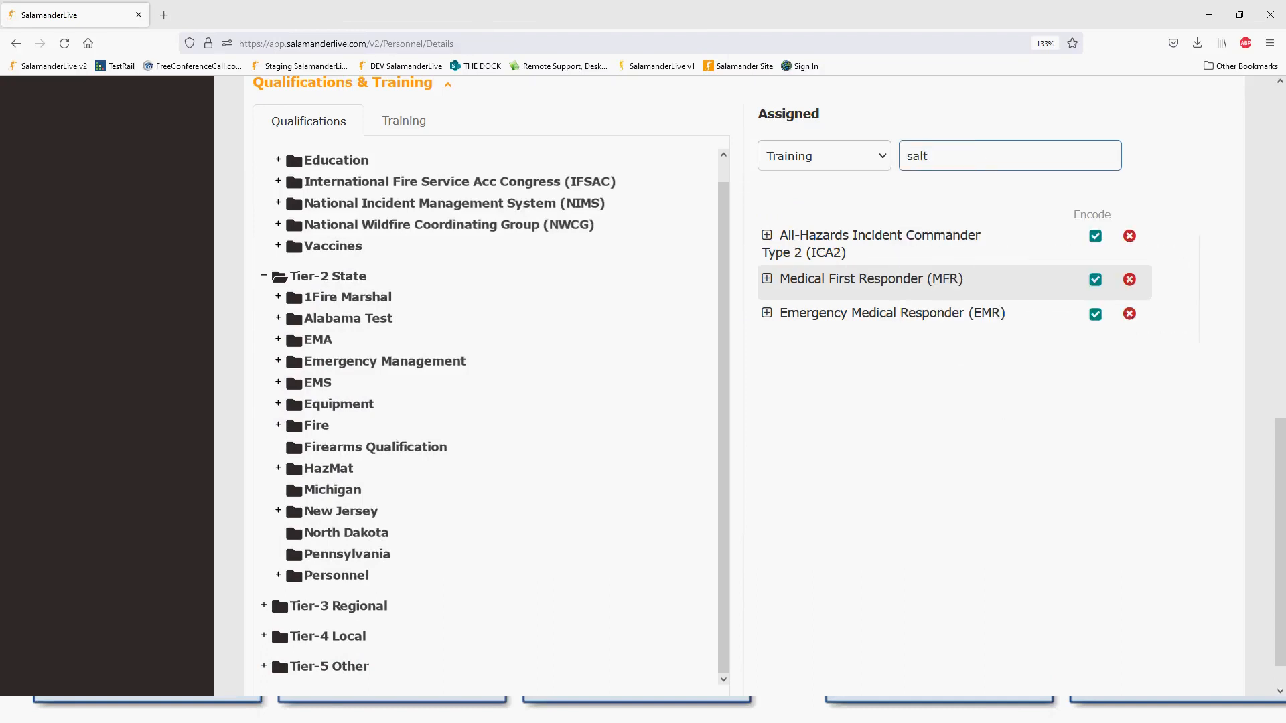
# - Switch quick add back to Qualifications and search 'salamander', finding no matches
pyautogui.click(872, 160)
pyautogui.click(864, 185)
pyautogui.click(943, 161)
pyautogui.write('s')
pyautogui.write('altrn')
pyautogui.press('BackSpace')
pyautogui.press('BackSpace')
pyautogui.press('BackSpace')
pyautogui.write('amander')
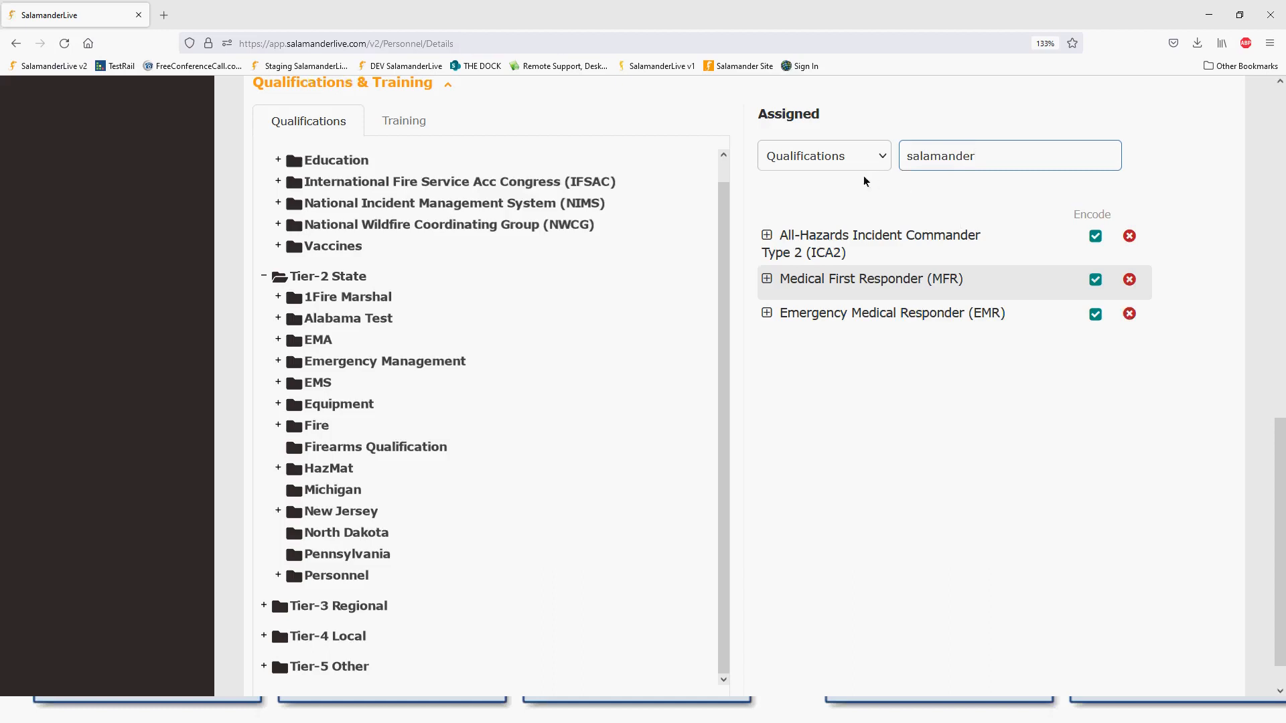
# - Expand Tier-5 Other > Deployable and try assigning the Deployable (DEPL) qualification, which is blocked by two missing prerequisites
pyautogui.scroll(-1, 436, 542)
pyautogui.click(265, 623)
pyautogui.scroll(-4, 386, 611)
pyautogui.scroll(-1, 388, 611)
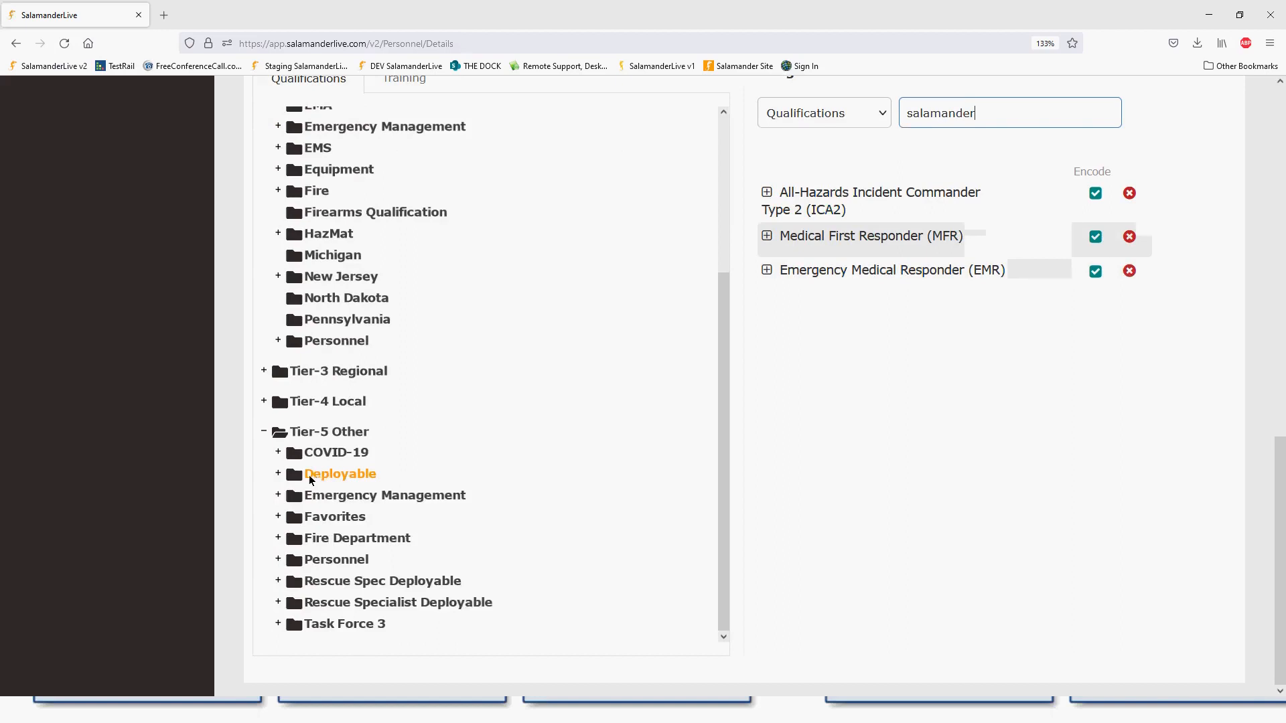
pyautogui.click(338, 474)
pyautogui.click(332, 494)
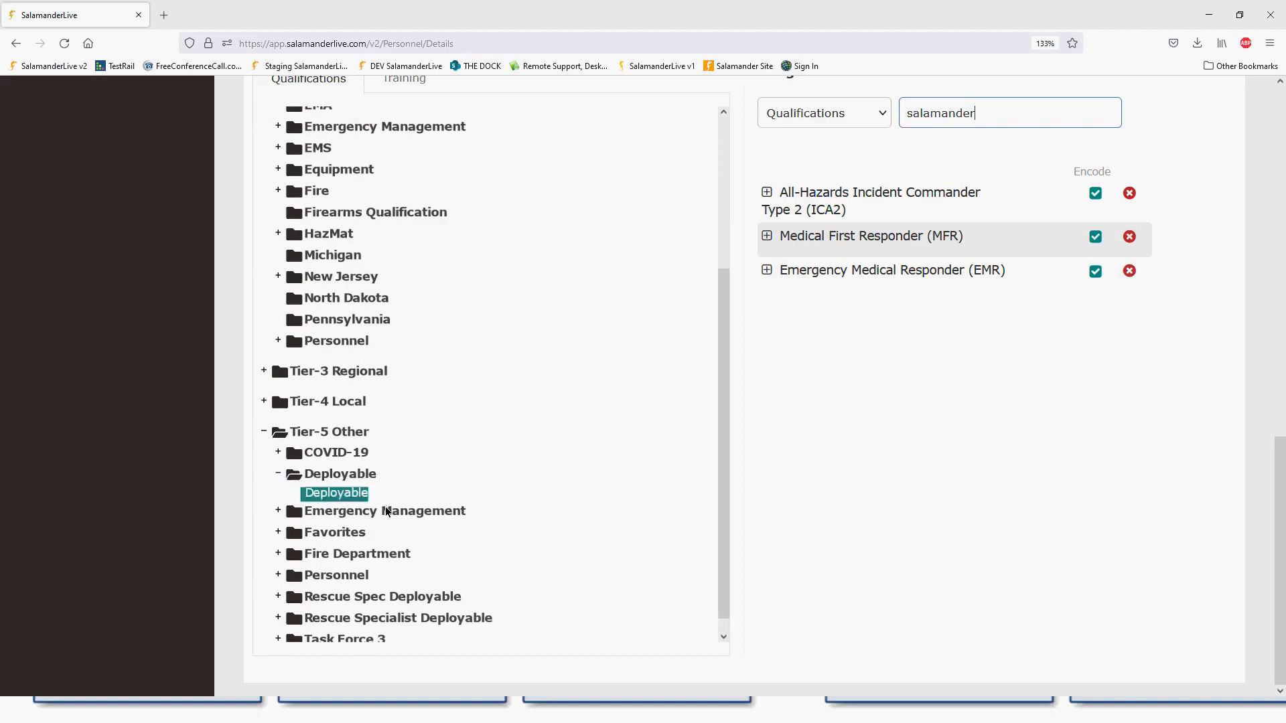
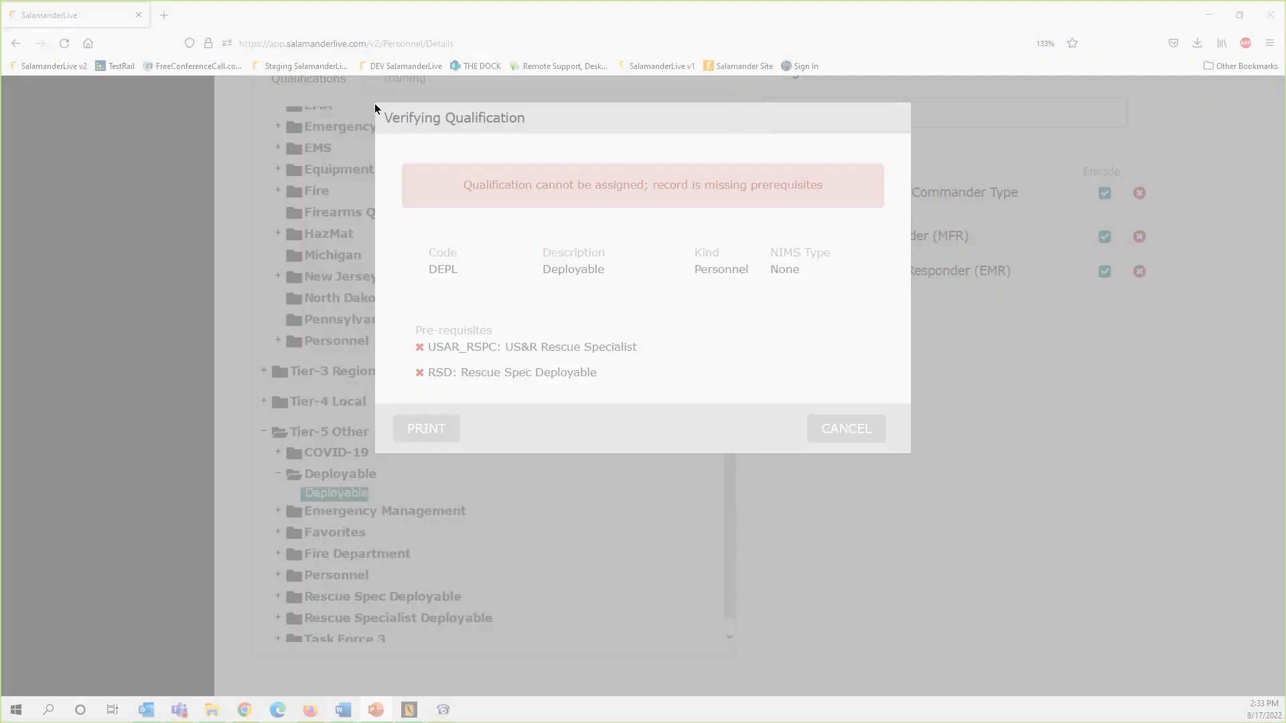
# - Screenshot the Deployable prerequisites warning, then dismiss it
pyautogui.moveTo(376, 105); pyautogui.dragTo(907, 453)
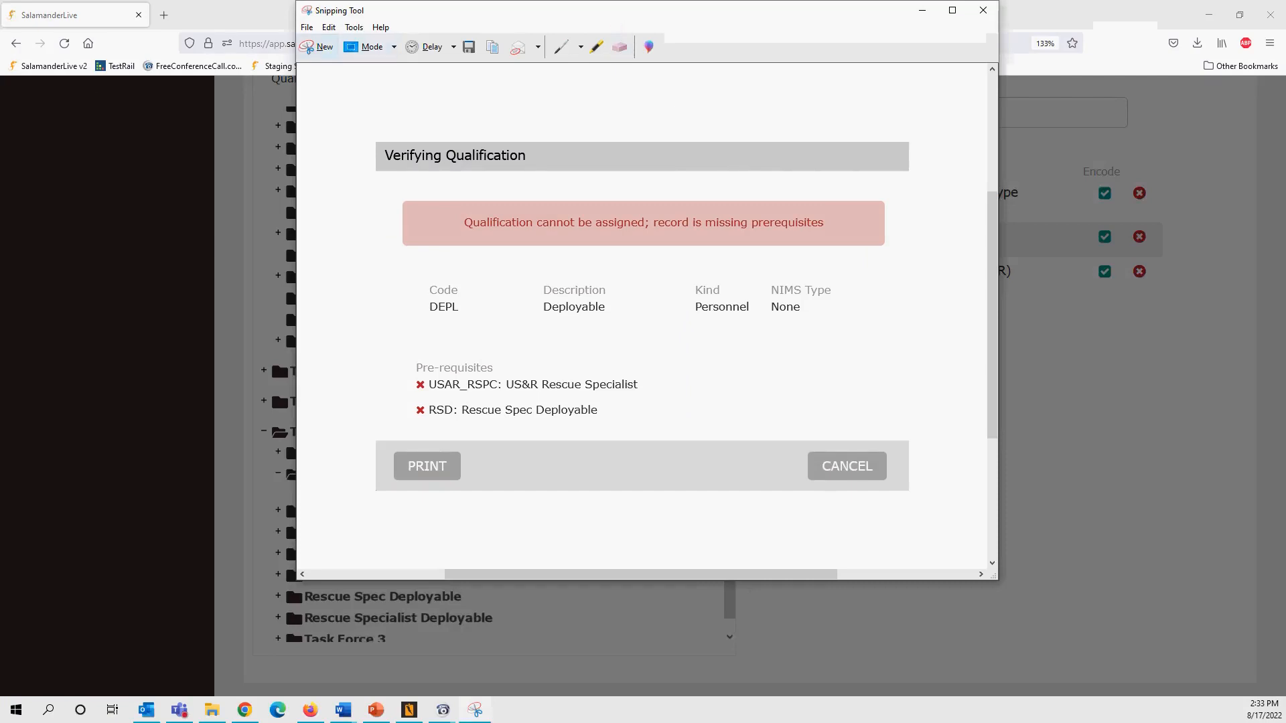
pyautogui.moveTo(547, 12); pyautogui.dragTo(0, 80)
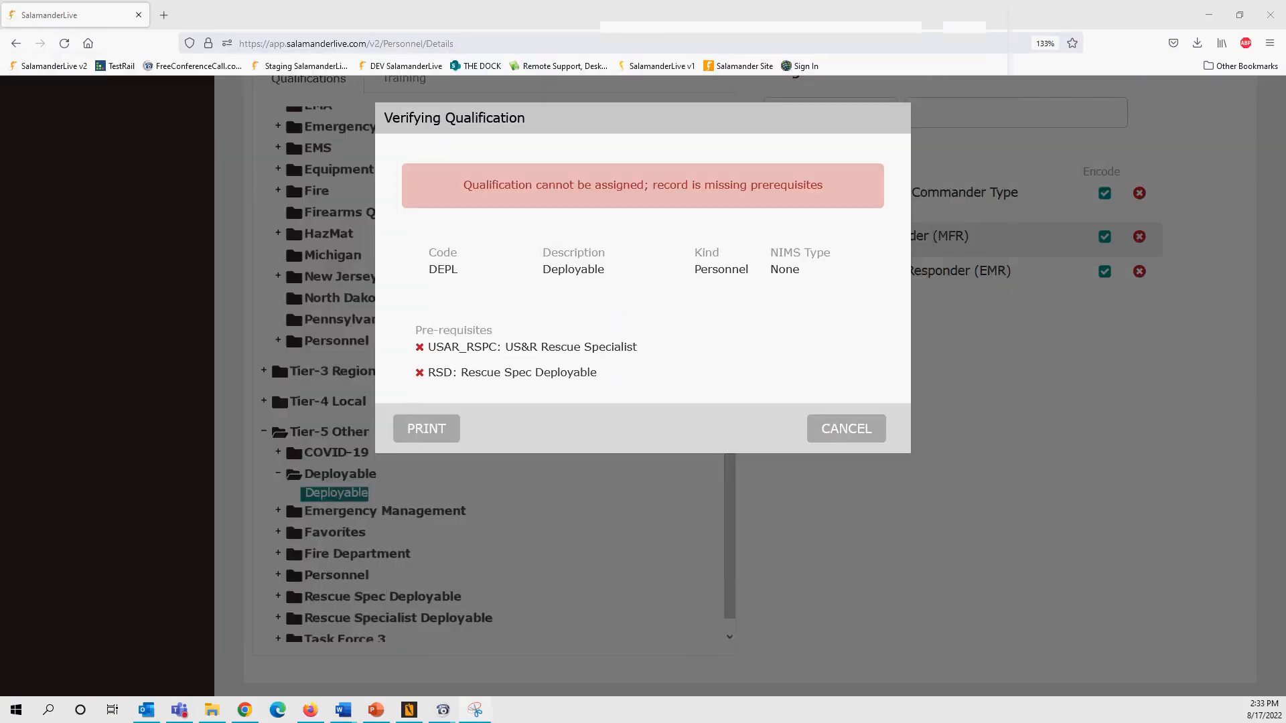
pyautogui.click(870, 429)
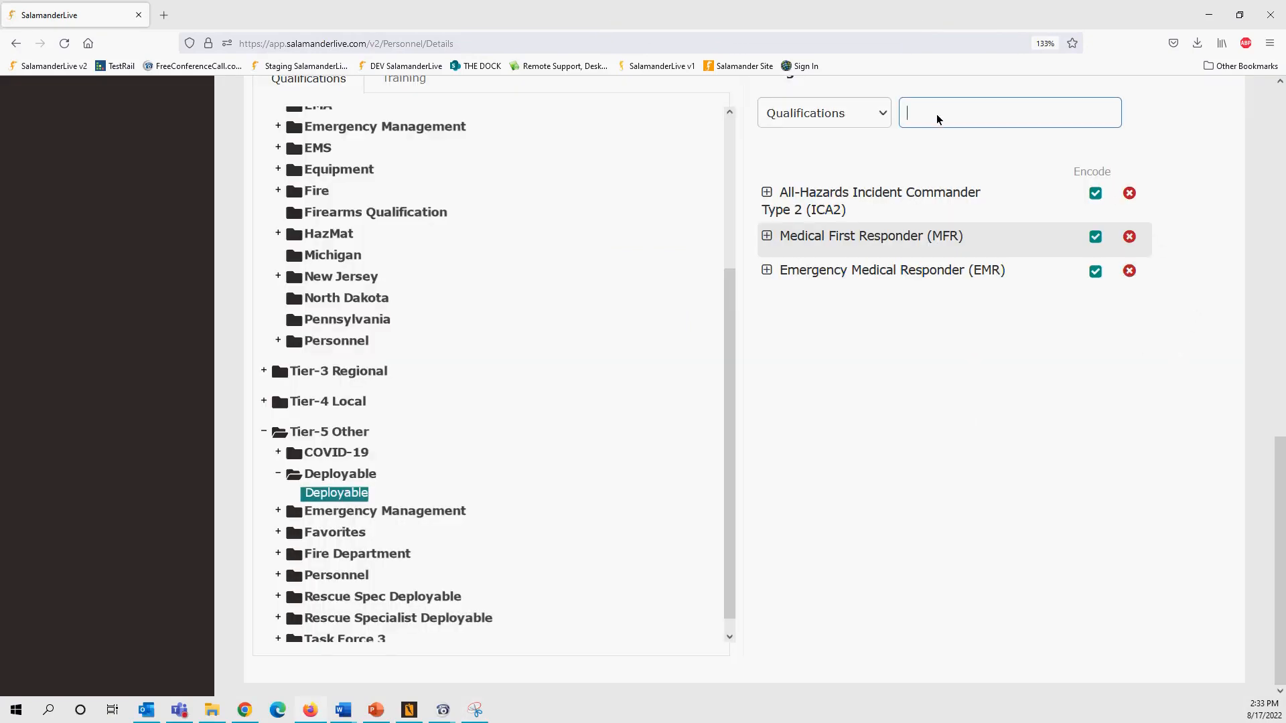
# - Assign the US&R Rescue Specialist (USAR_RSPC) qualification to this person
pyautogui.write('usar')
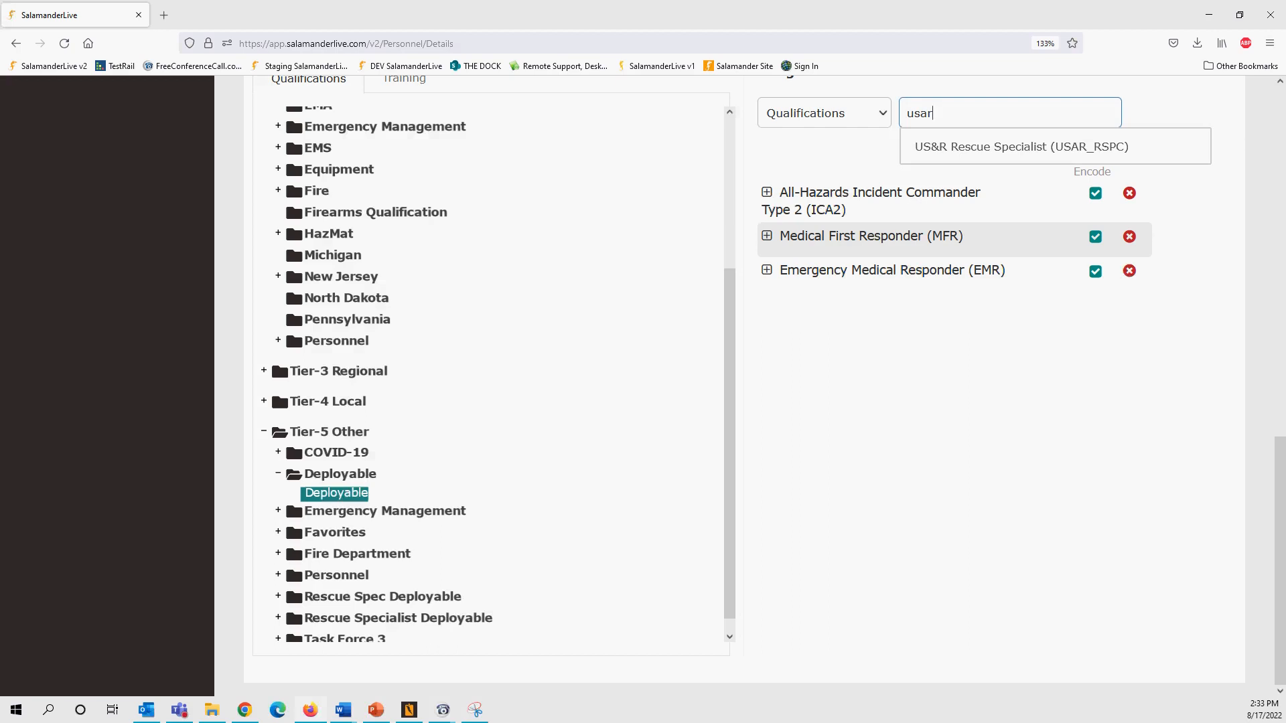
pyautogui.click(990, 146)
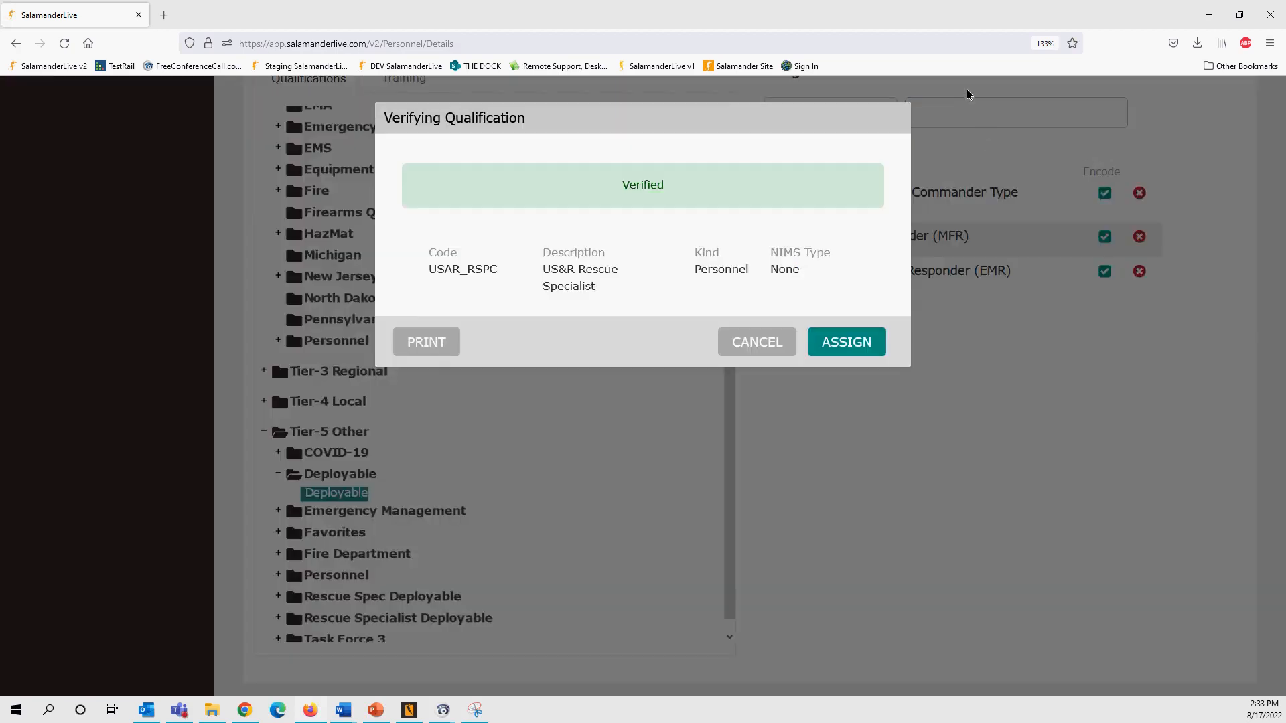
pyautogui.click(846, 344)
# - Try assigning Rescue Spec Deployable (RSD), which lists missing US&R-IST prerequisites
pyautogui.write('rsd')
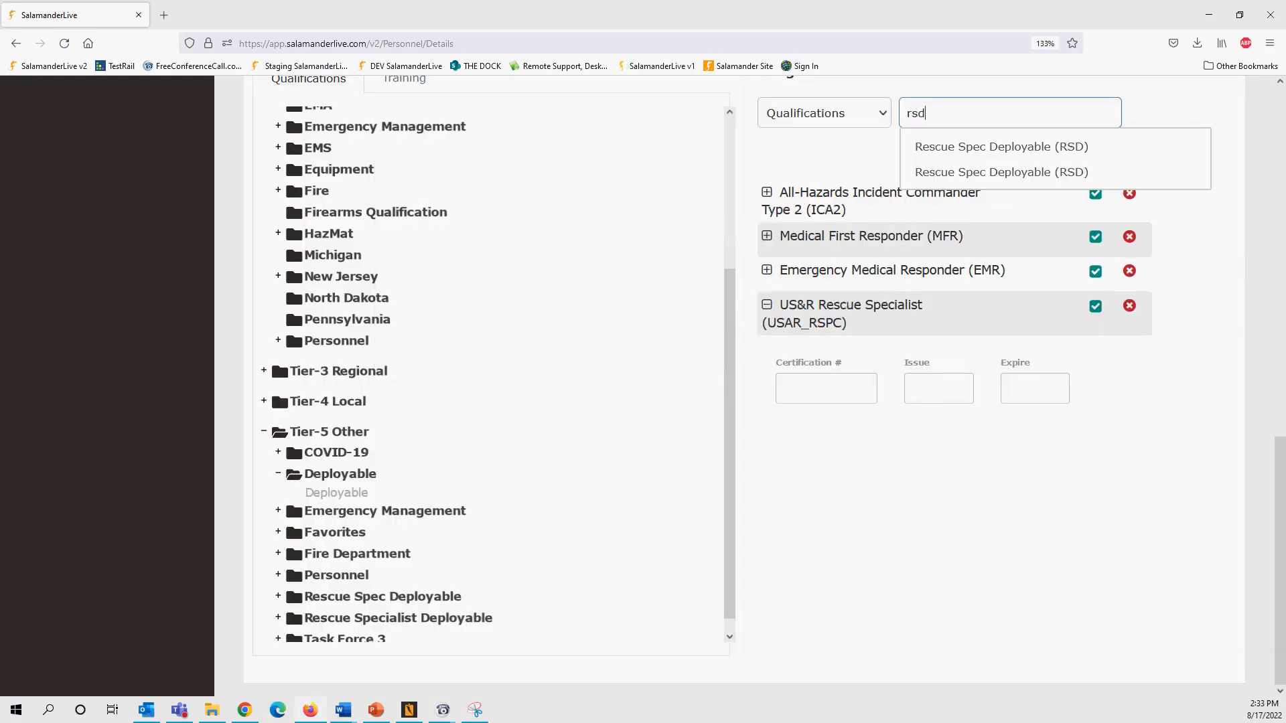
pyautogui.press('Down')
pyautogui.press('Return')
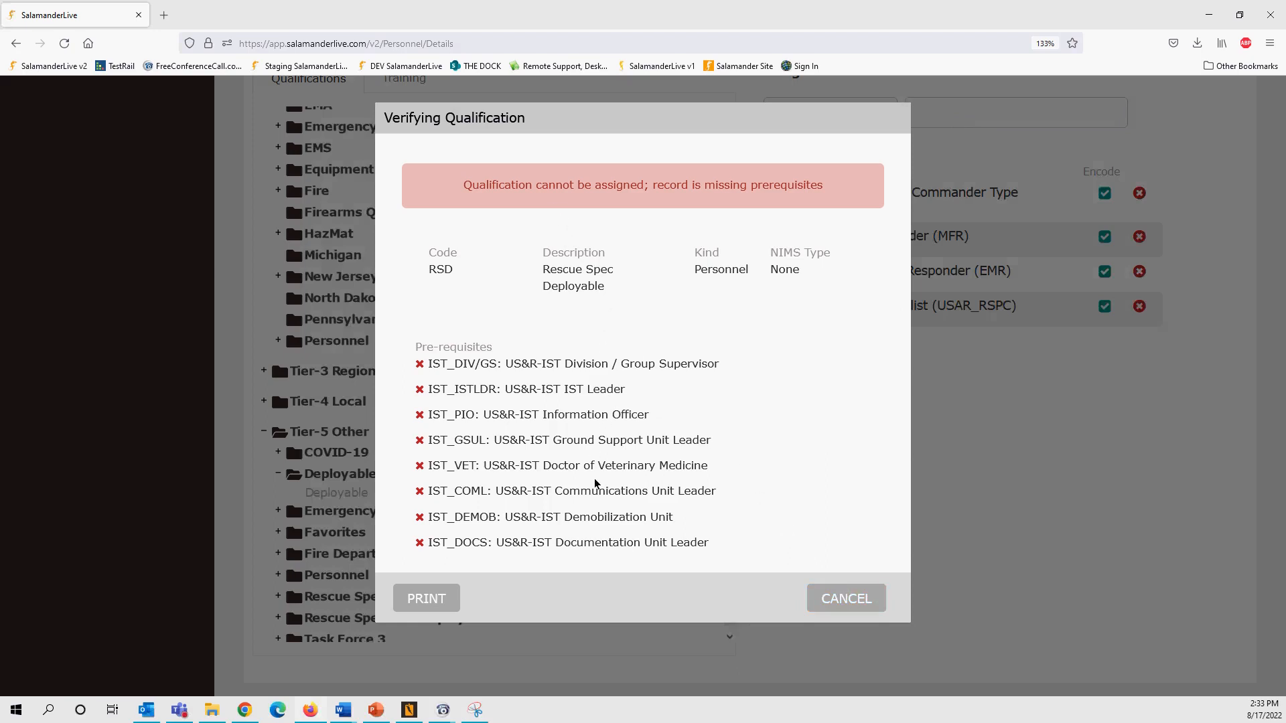
# - Reselect Rescue Spec Deployable to review its eight missing prerequisites, then dismiss the warning
pyautogui.click(815, 598)
pyautogui.write('rsd')
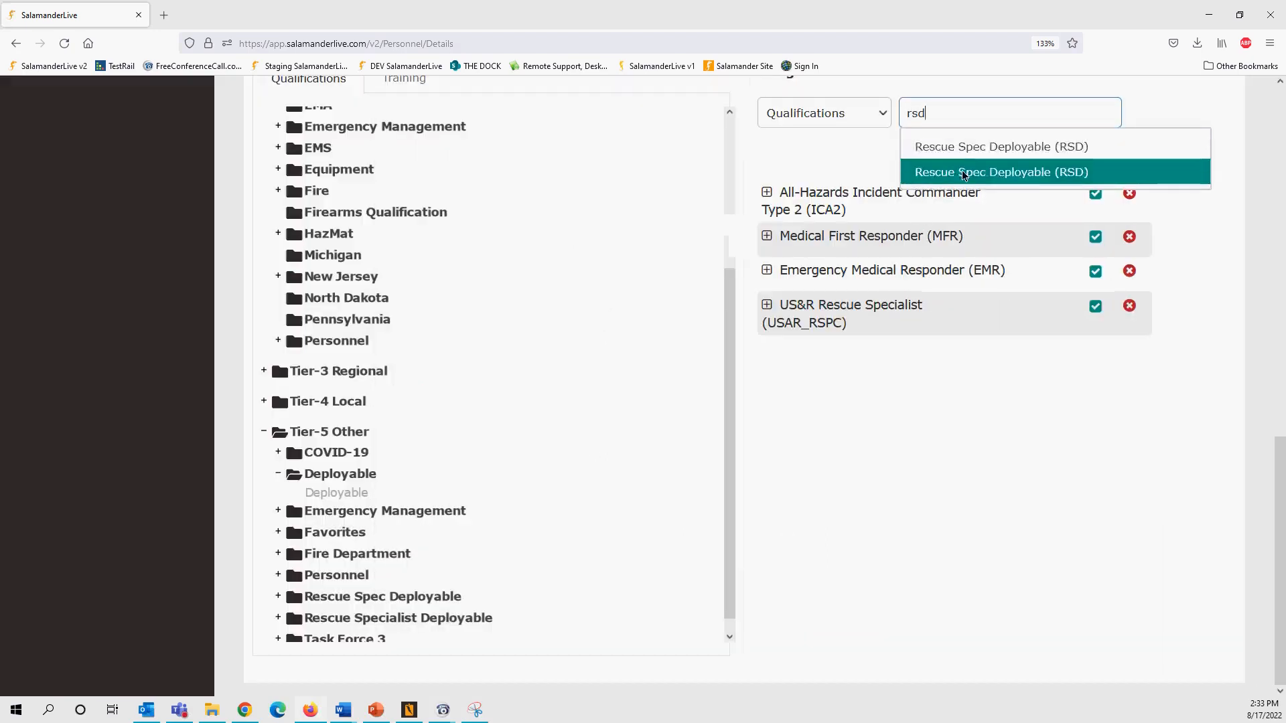
pyautogui.click(964, 176)
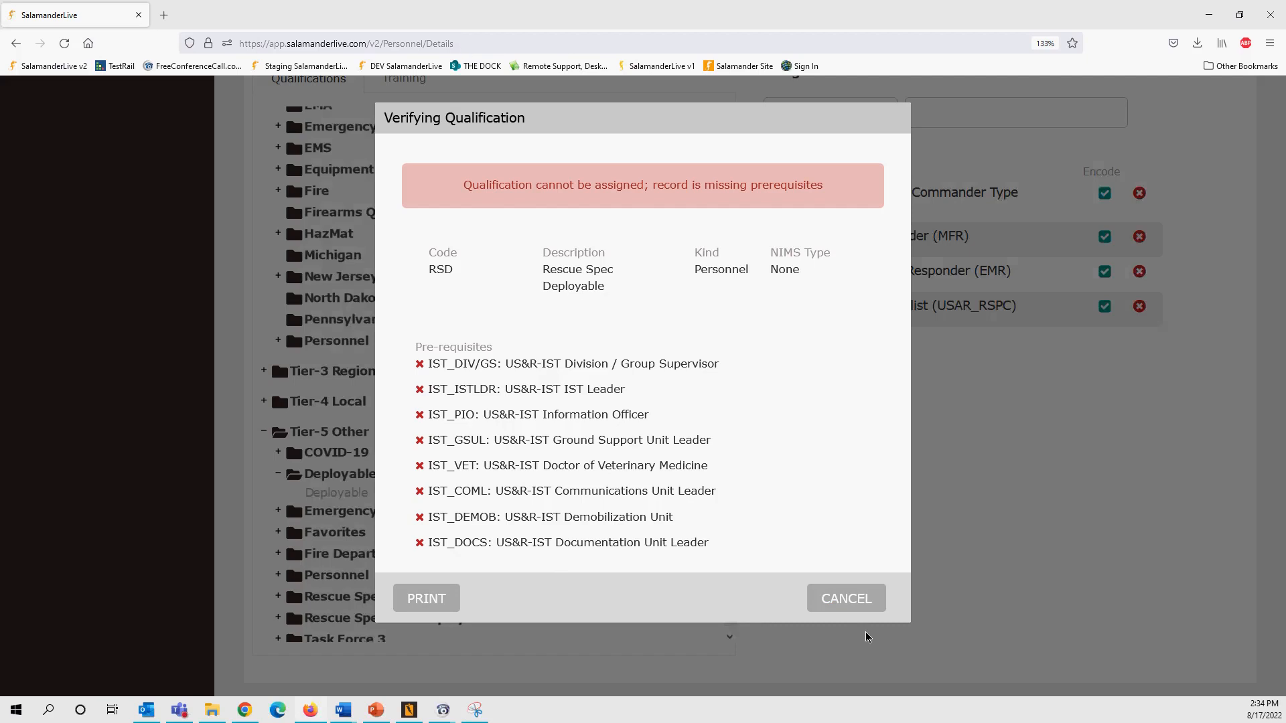
pyautogui.click(850, 597)
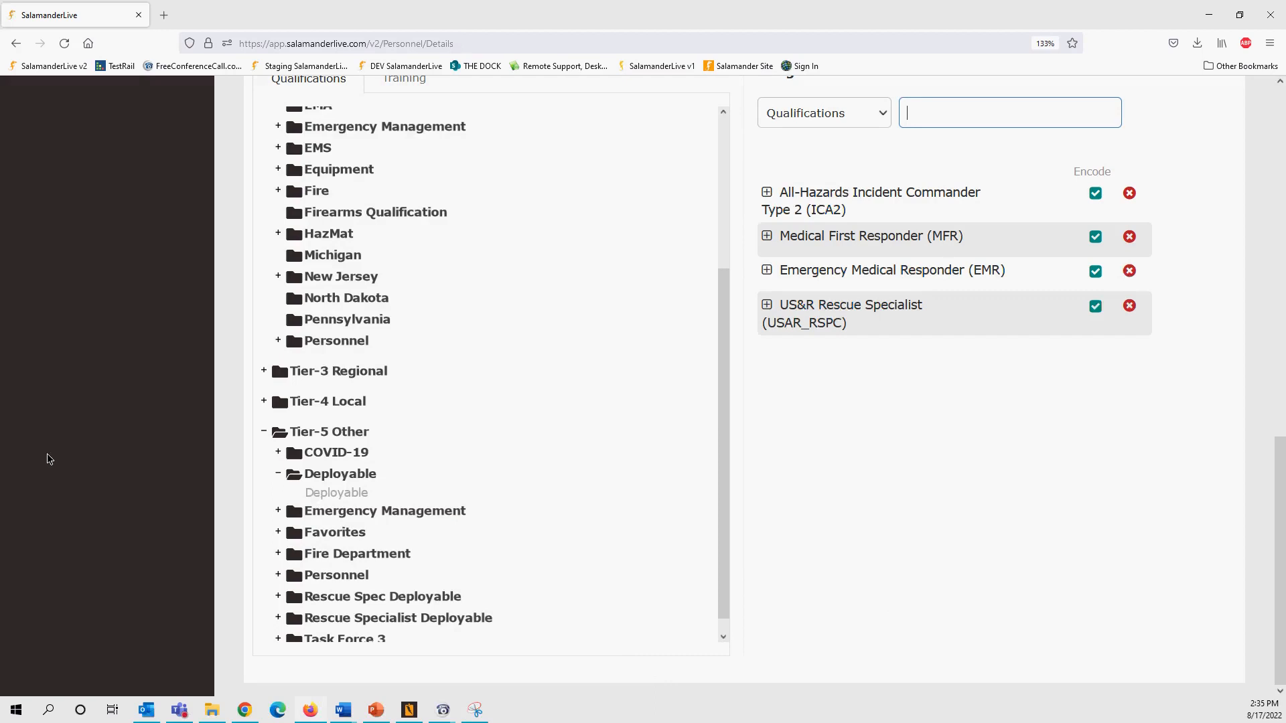
pyautogui.scroll(5, 404, 414)
# - Open the People list of 580 records and scroll right to the Deployable and Qualifications columns
pyautogui.scroll(10, 854, 389)
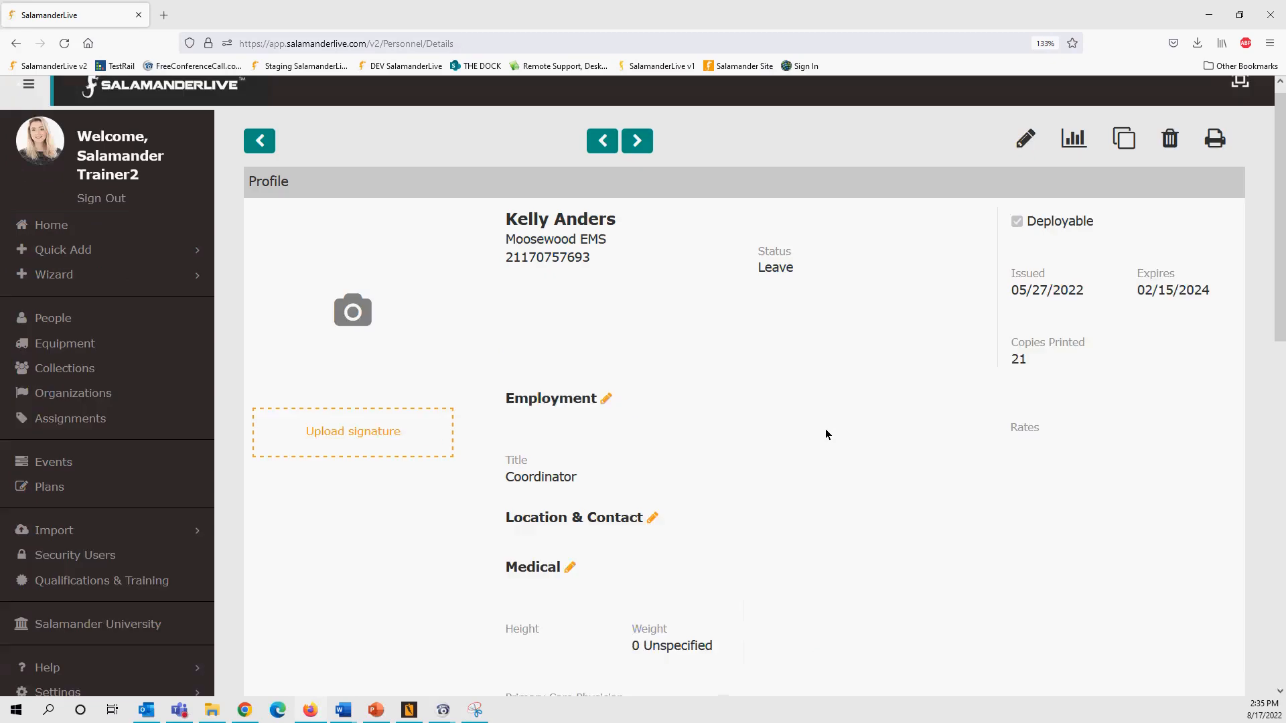
pyautogui.click(54, 332)
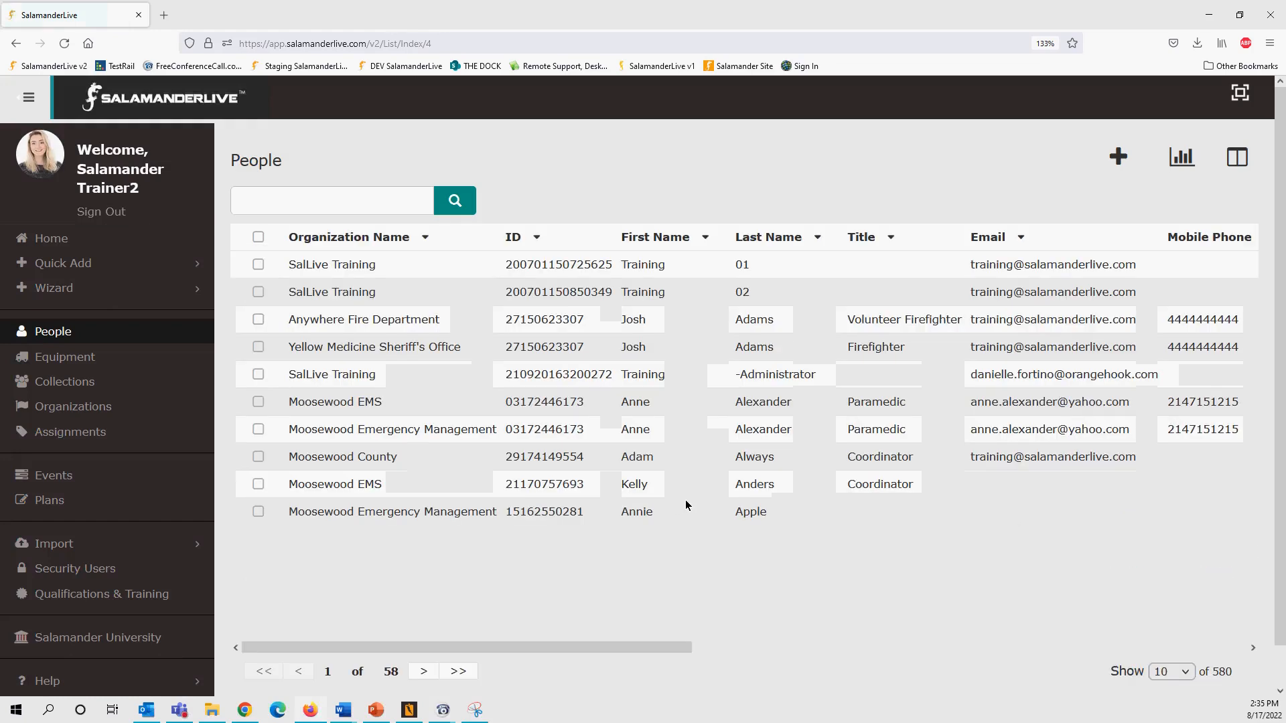
pyautogui.moveTo(687, 648); pyautogui.dragTo(1118, 648)
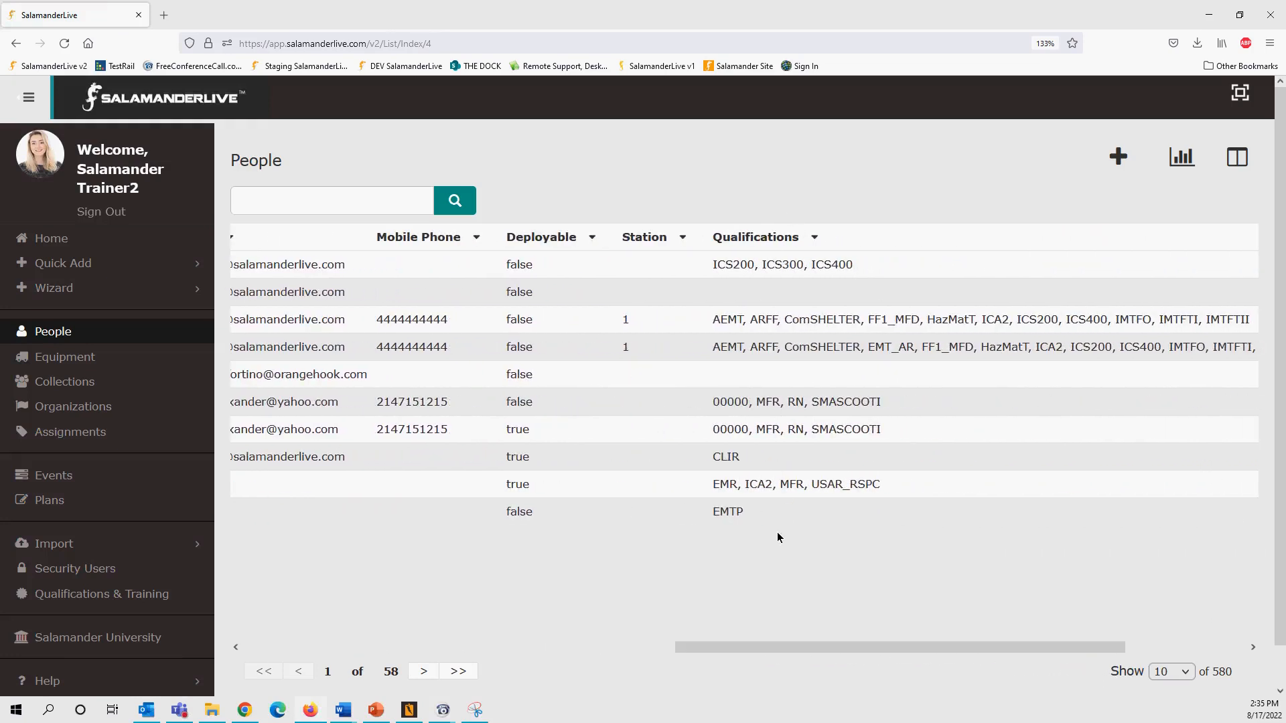
pyautogui.click(1245, 163)
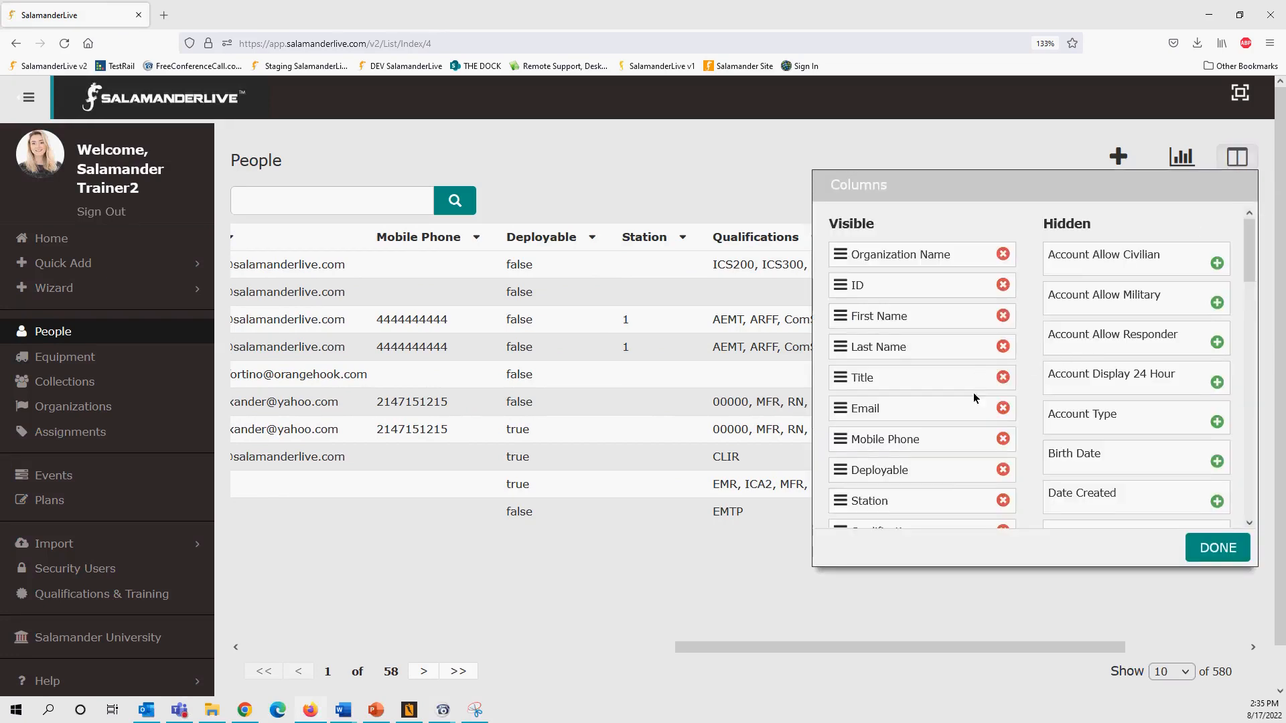
pyautogui.scroll(-5, 973, 415)
pyautogui.scroll(3, 961, 383)
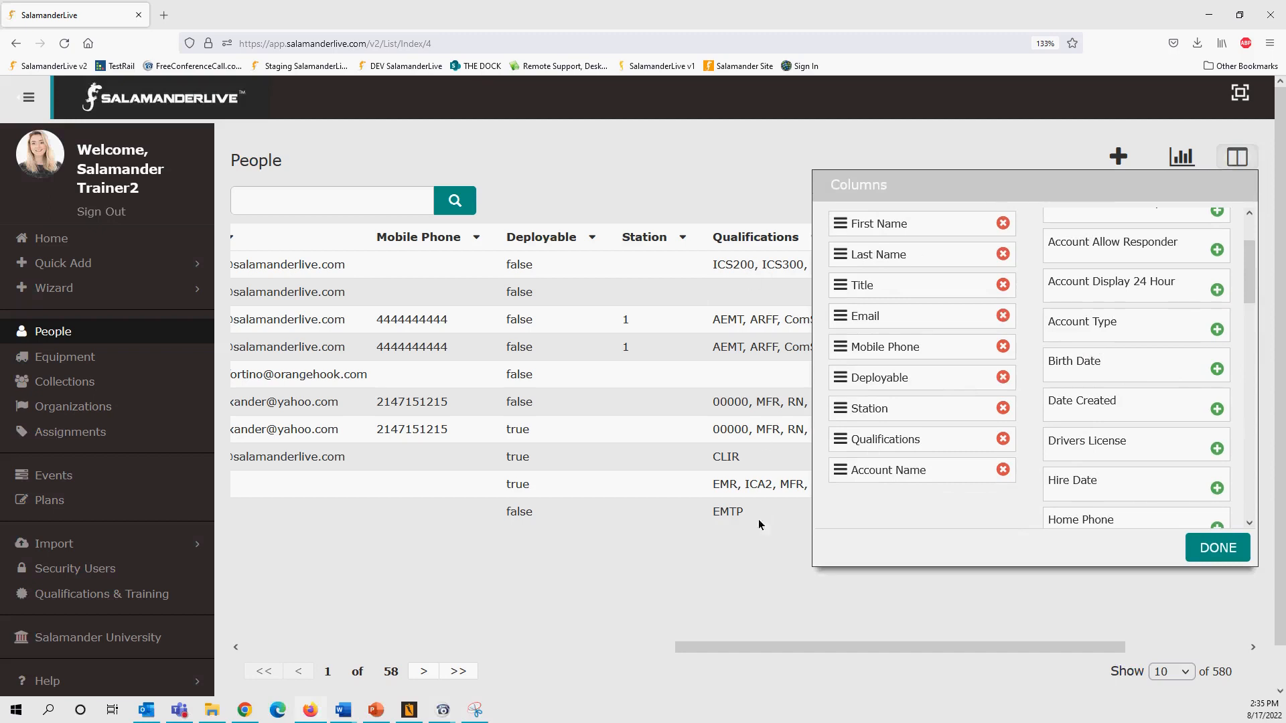
pyautogui.click(1212, 550)
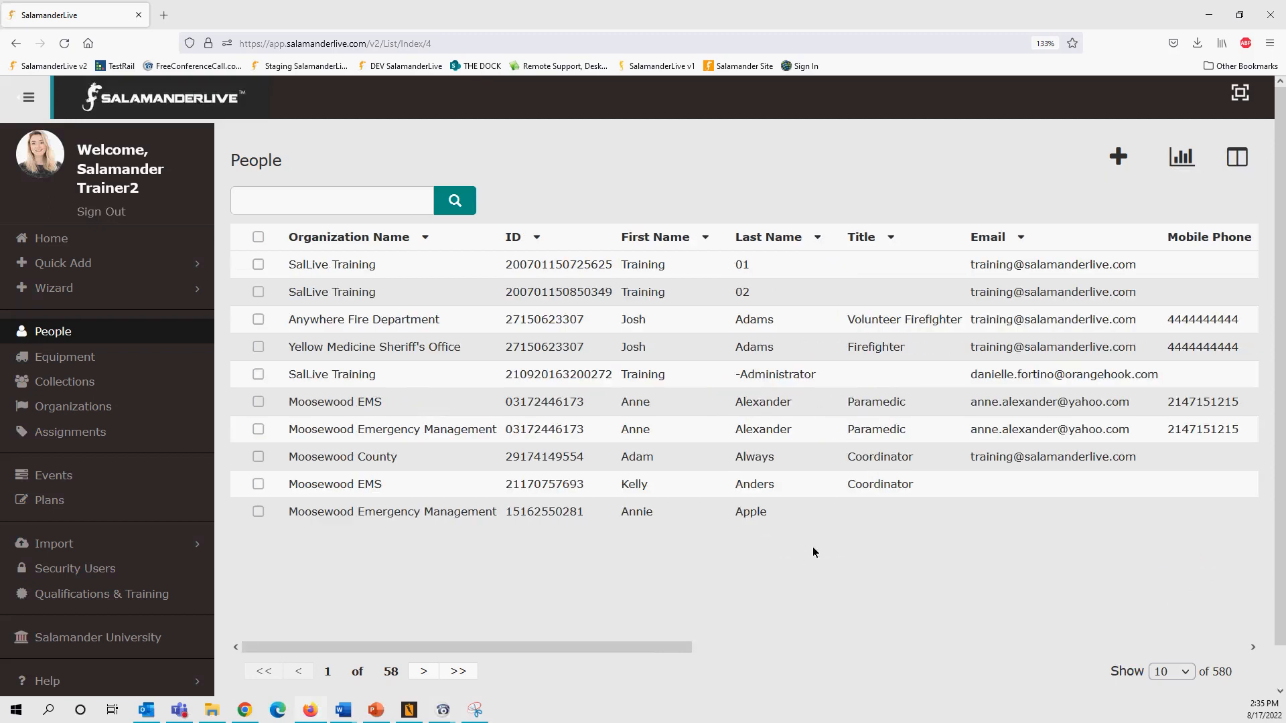
pyautogui.click(724, 647)
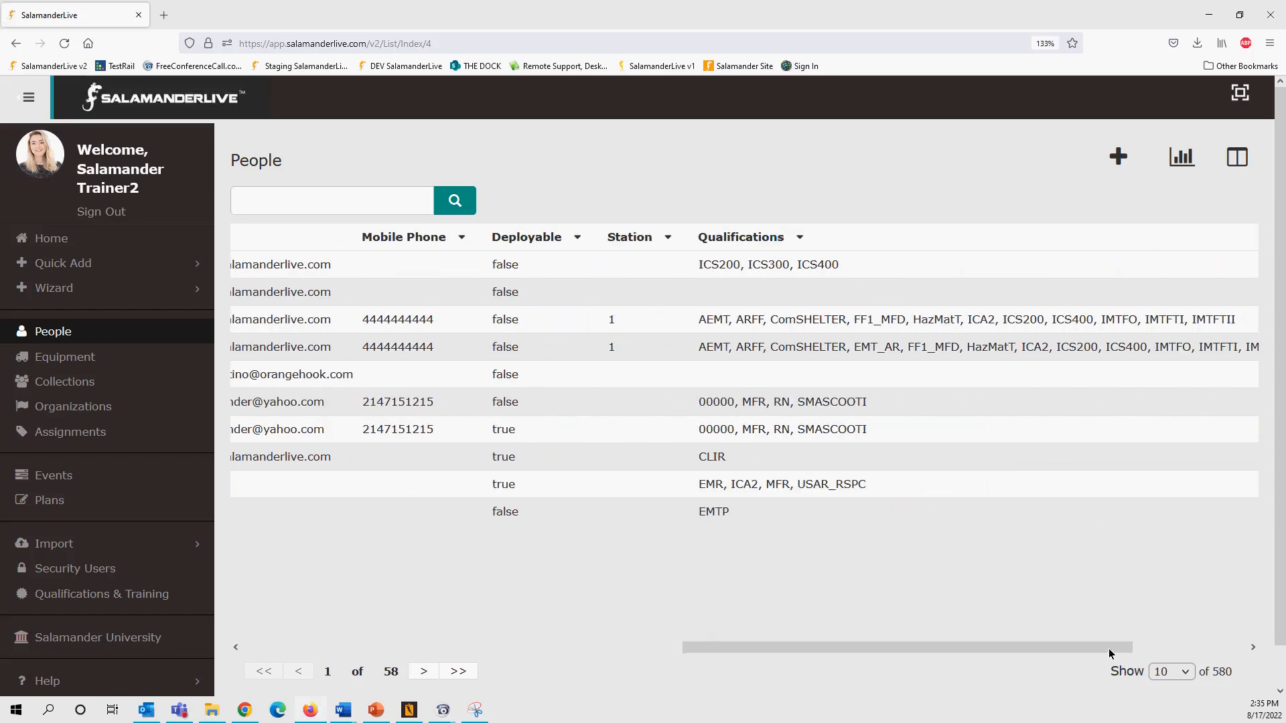
# - Download the People Qualification PDF report and open PeopleQualification(7).pdf
pyautogui.click(1180, 157)
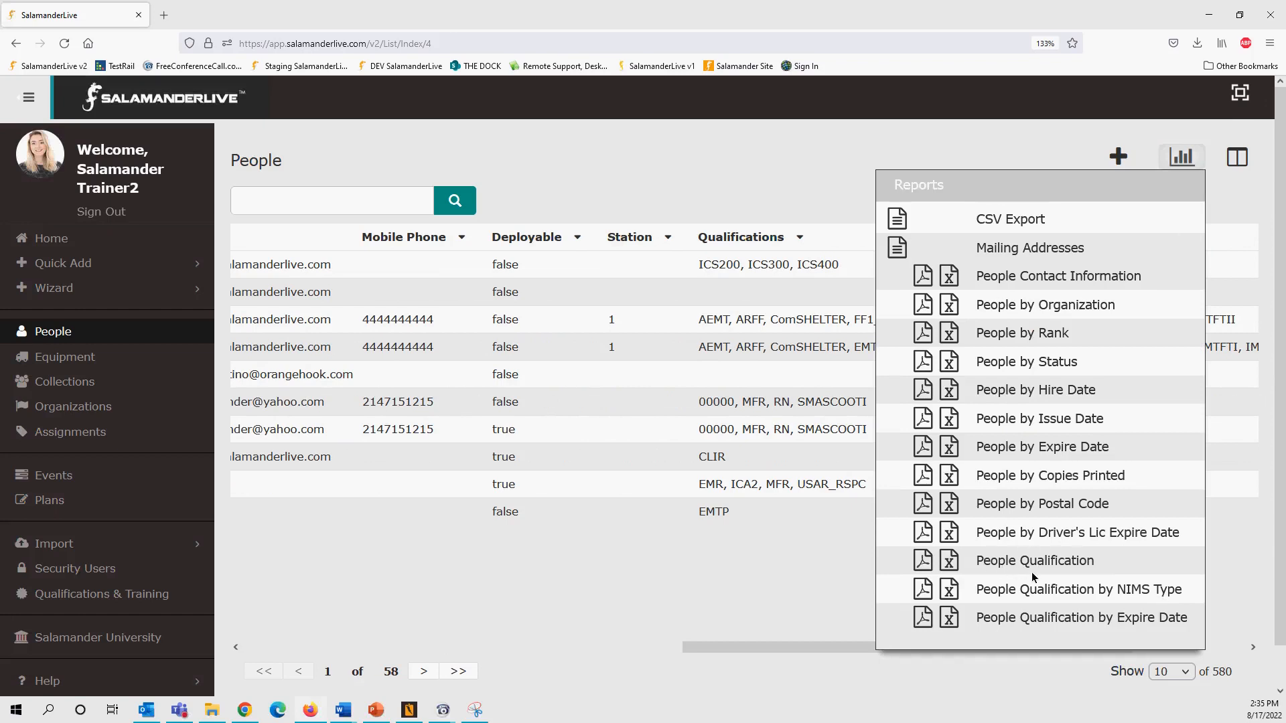
pyautogui.click(923, 560)
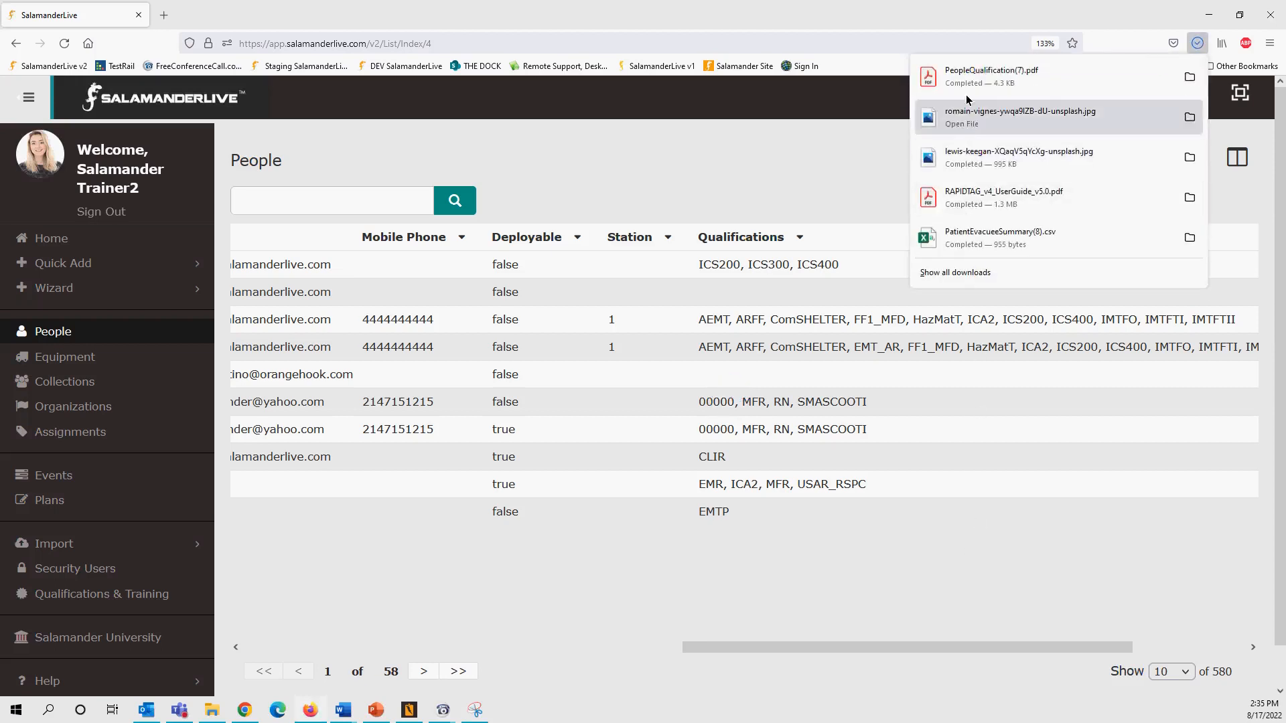
pyautogui.click(969, 81)
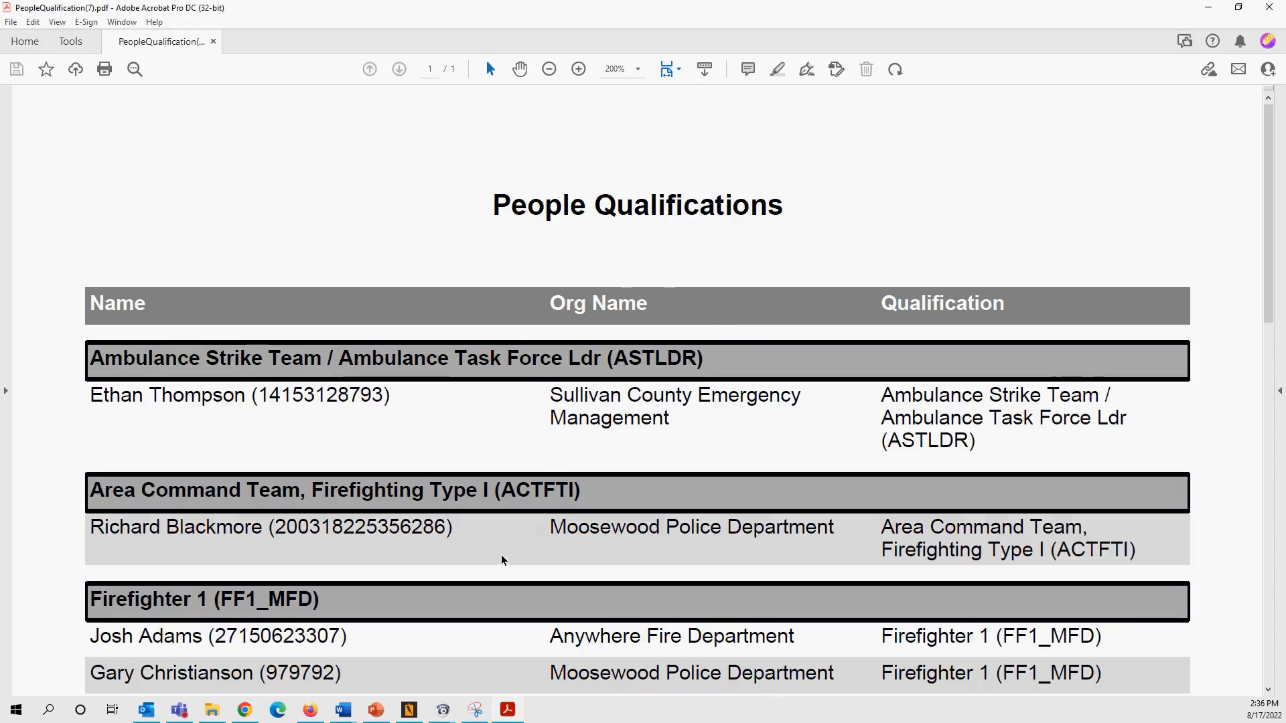
# - Scroll through the People Qualifications PDF grouped by qualification, then minimize Acrobat
pyautogui.scroll(-2, 509, 561)
pyautogui.scroll(-4, 509, 561)
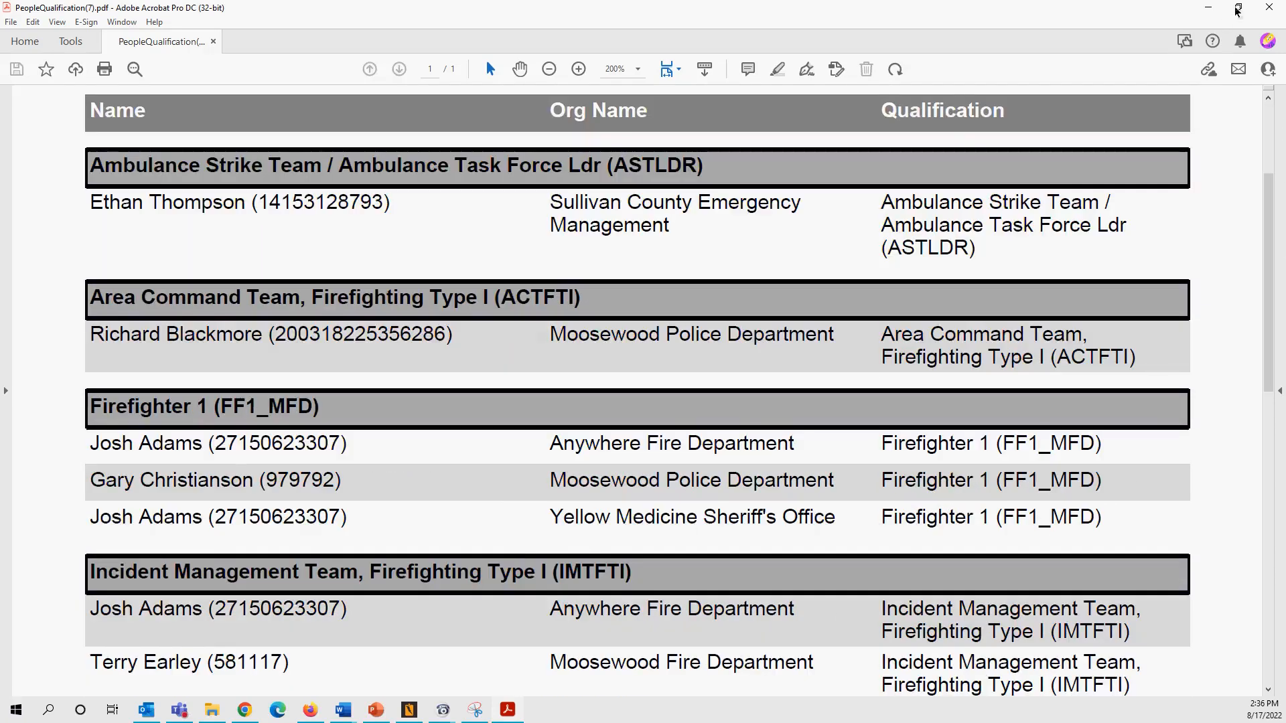
pyautogui.click(1210, 8)
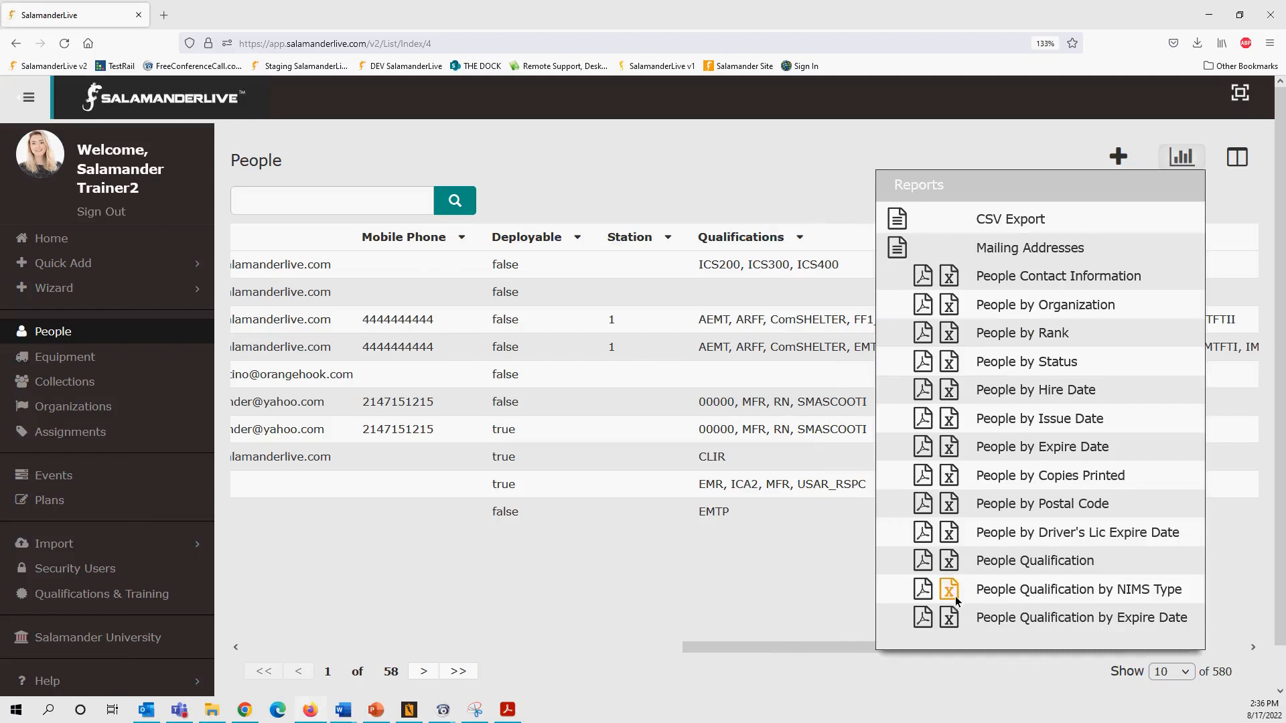
pyautogui.click(923, 589)
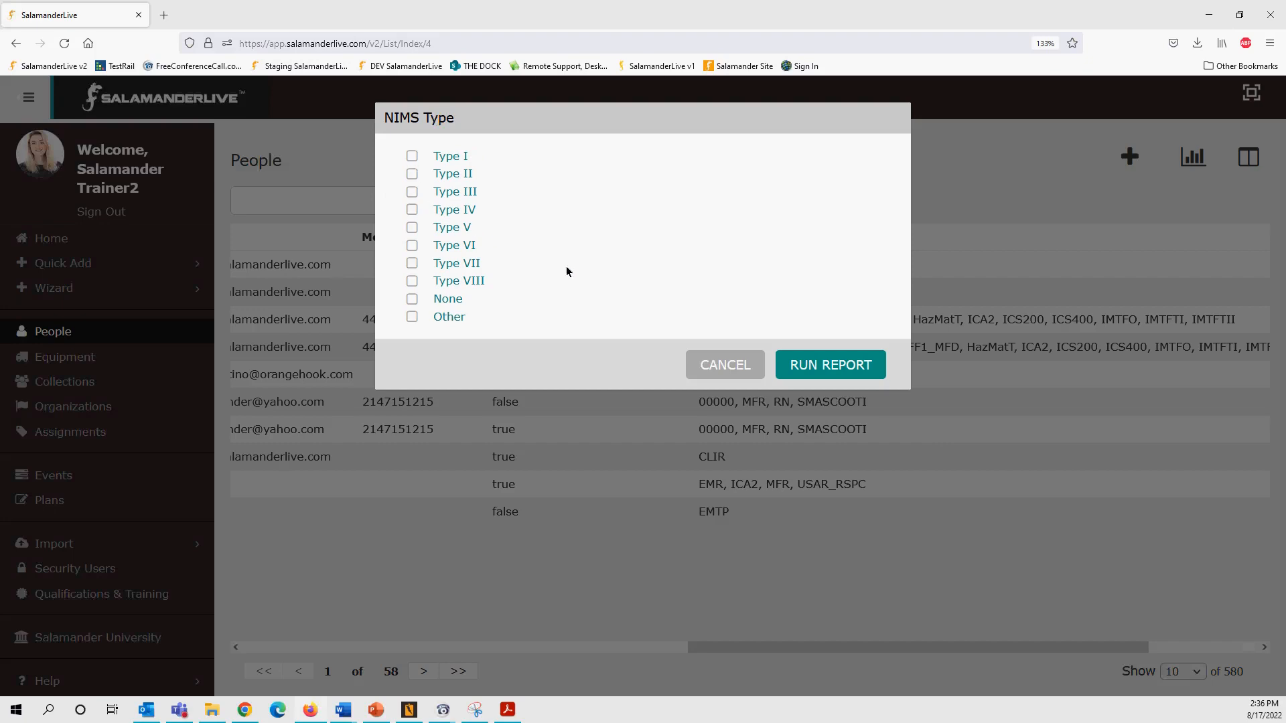
pyautogui.click(728, 365)
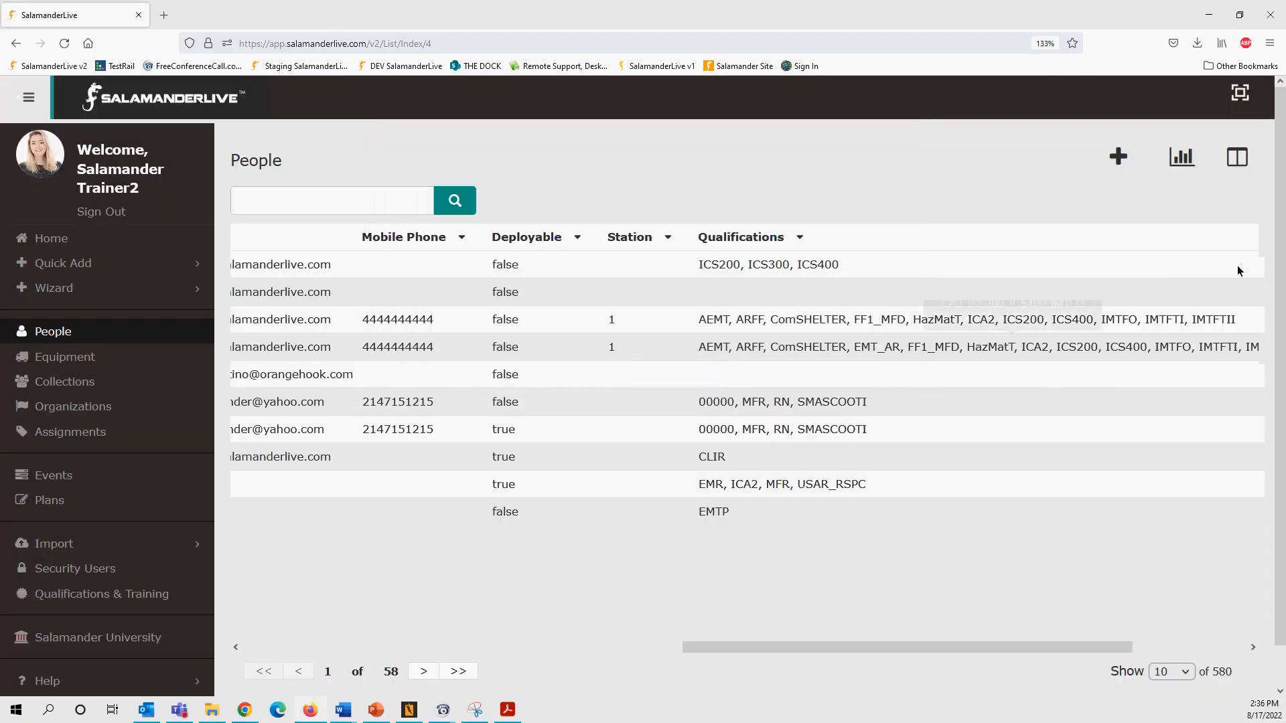
pyautogui.click(1181, 157)
pyautogui.scroll(-1, 1096, 564)
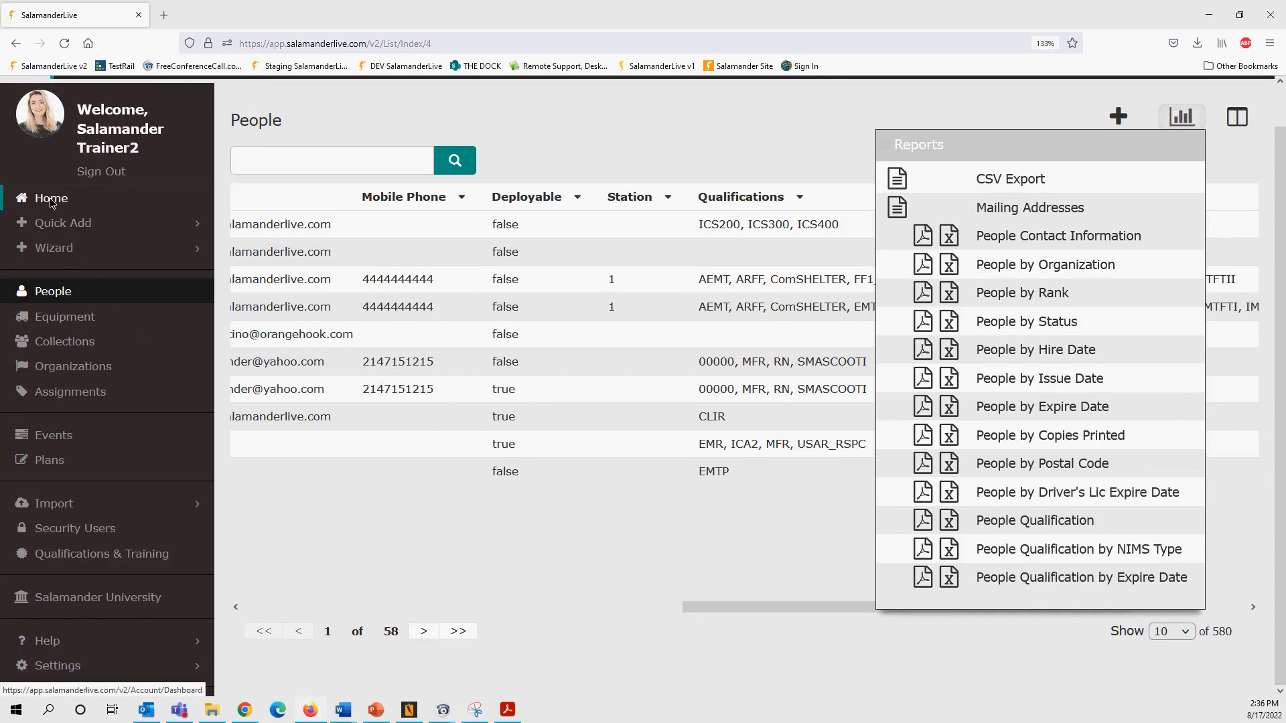
# - Run the People Qualification by Expire Date PDF for 04/01/2022–08/17/2022 and open it
pyautogui.click(923, 580)
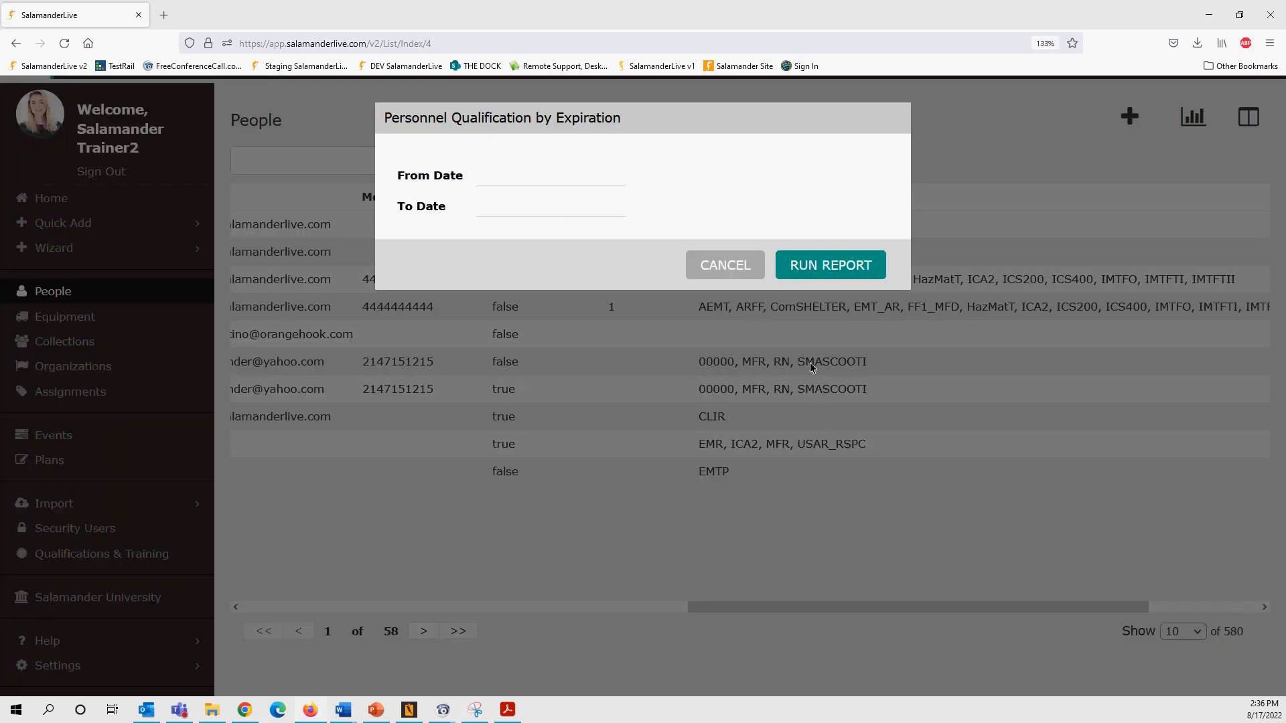
pyautogui.click(503, 173)
pyautogui.write('04/01/2022')
pyautogui.click(582, 209)
pyautogui.write('080')
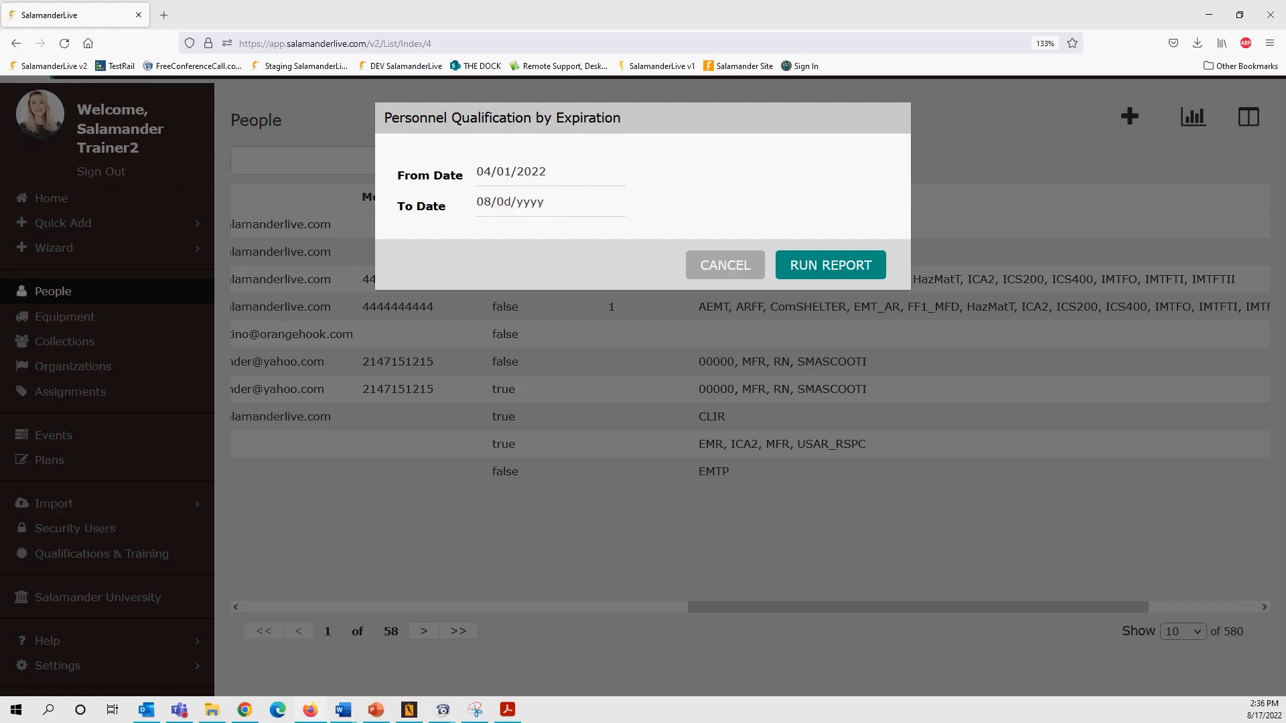
pyautogui.press('BackSpace')
pyautogui.write('172022')
pyautogui.click(833, 268)
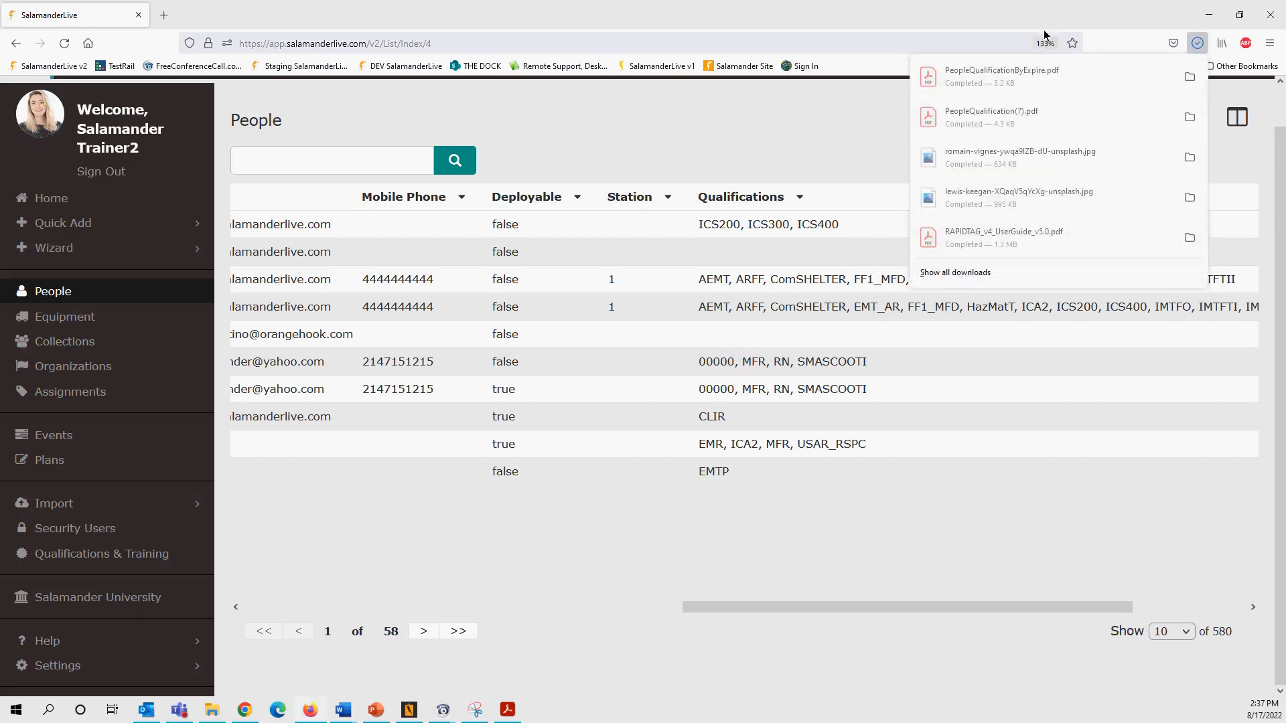
pyautogui.click(1034, 78)
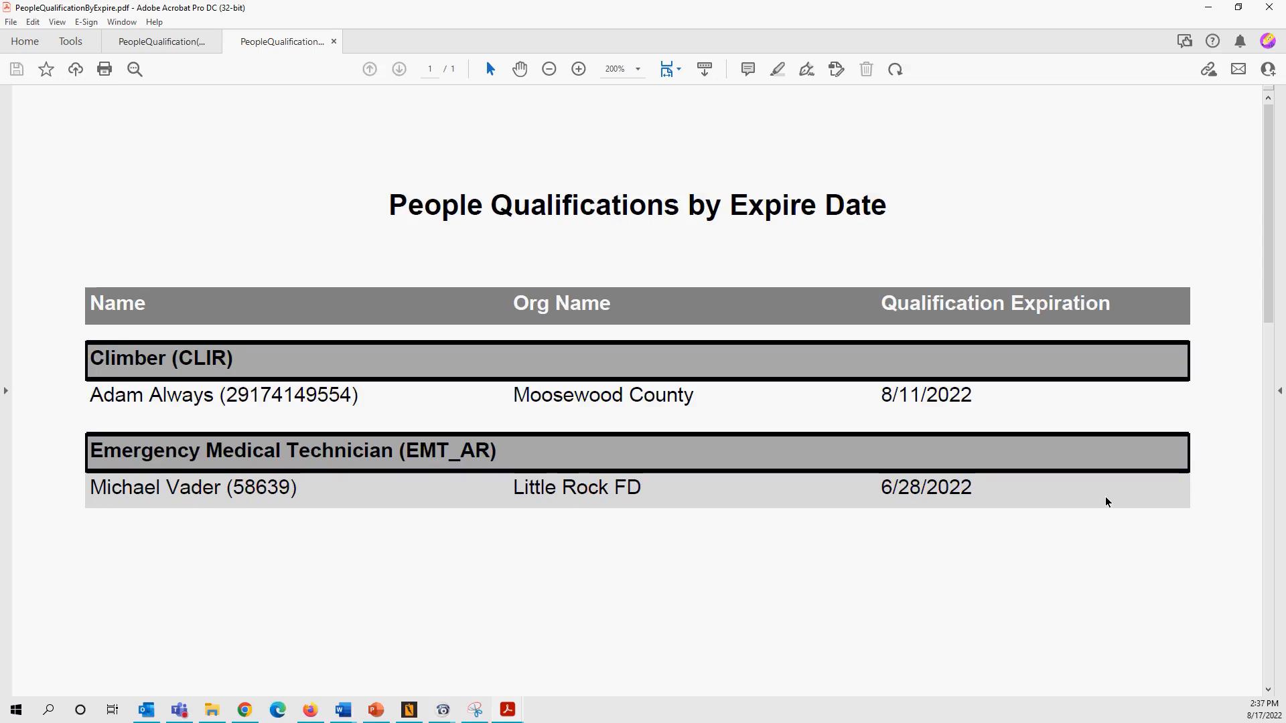
# - Minimize the expiration report to return to the SalamanderLive People list
pyautogui.click(1209, 8)
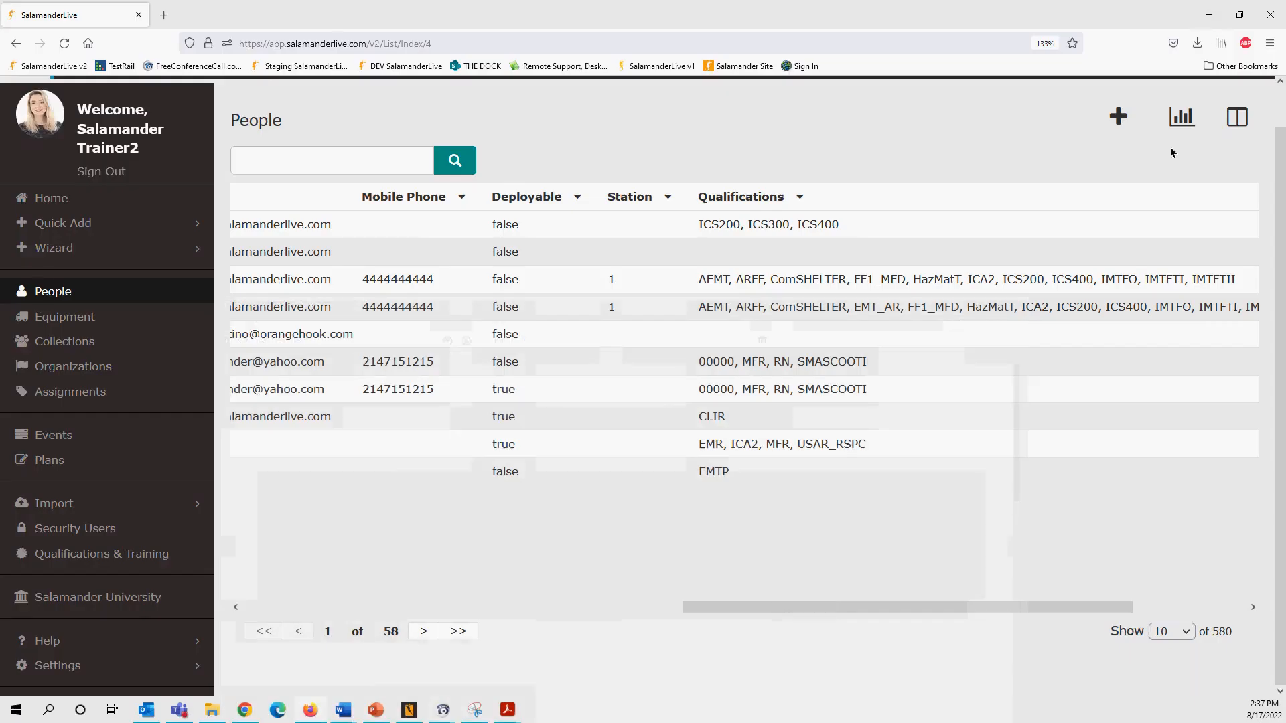
# - Open the Moosewood County coordinator's record and expand the Climber (CLIR) qualification details
pyautogui.moveTo(699, 609); pyautogui.dragTo(254, 610)
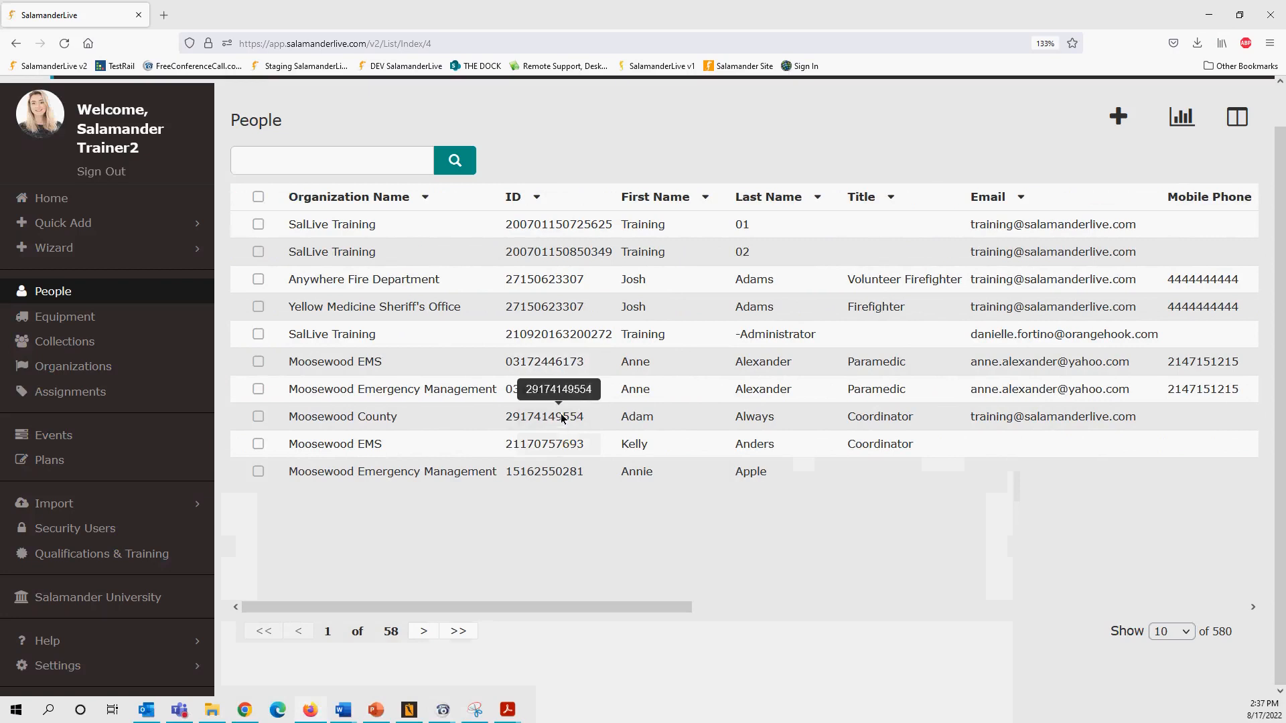
pyautogui.click(562, 417)
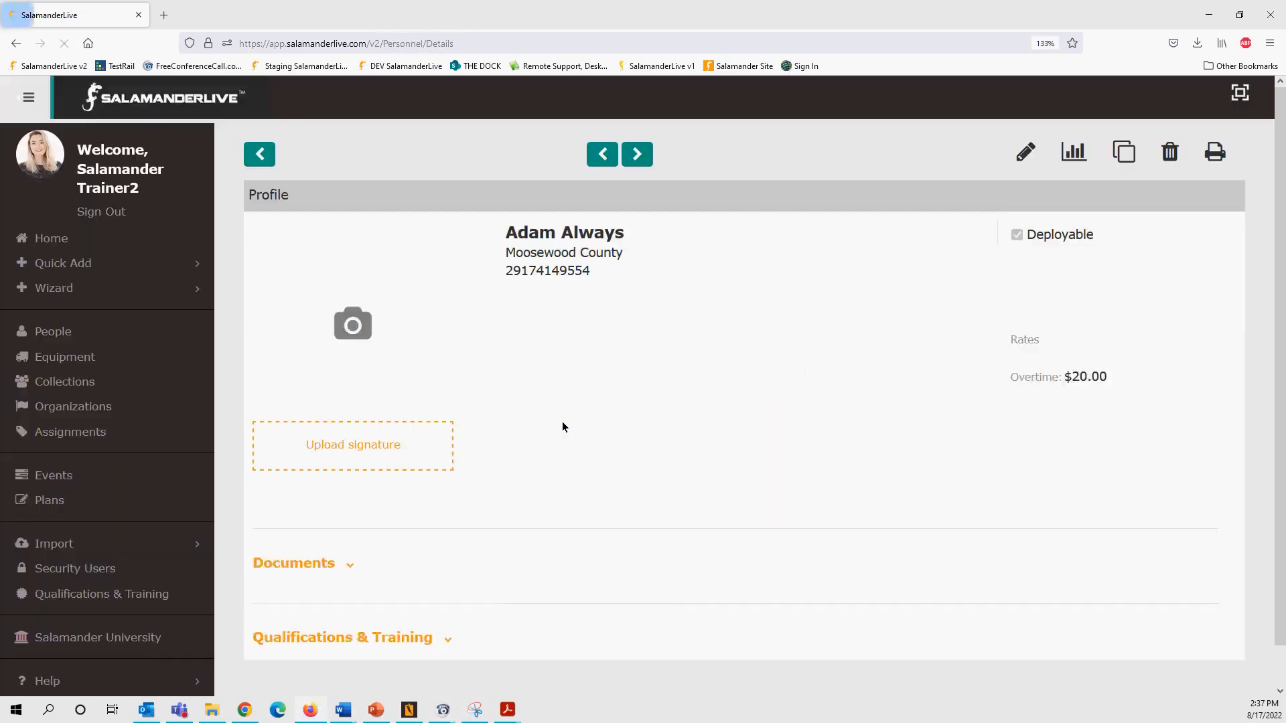
pyautogui.scroll(-4, 558, 435)
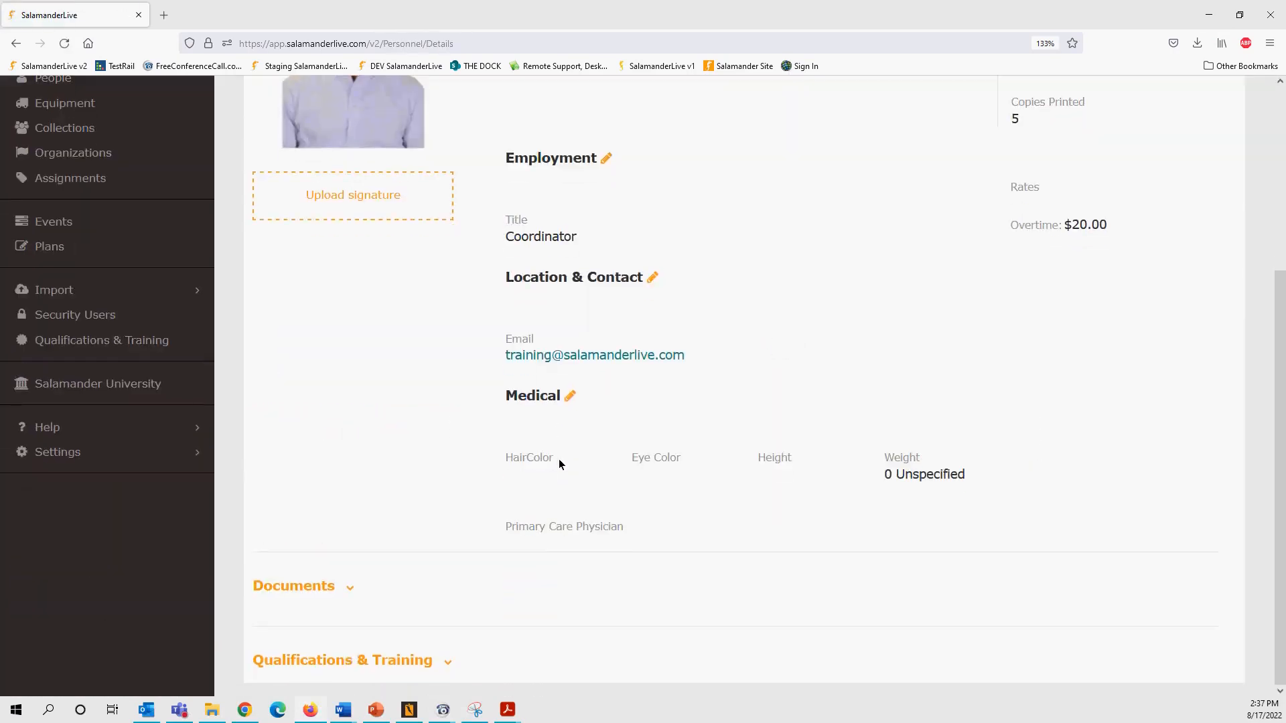
pyautogui.click(448, 663)
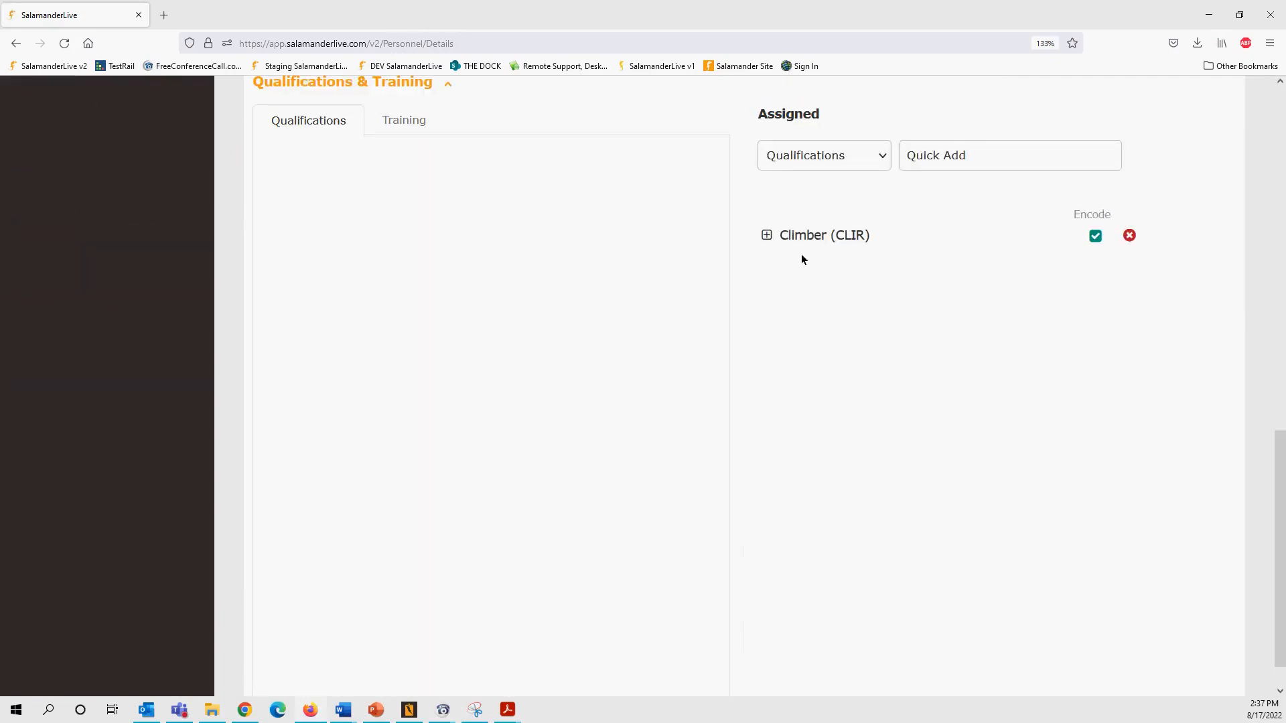
pyautogui.click(766, 234)
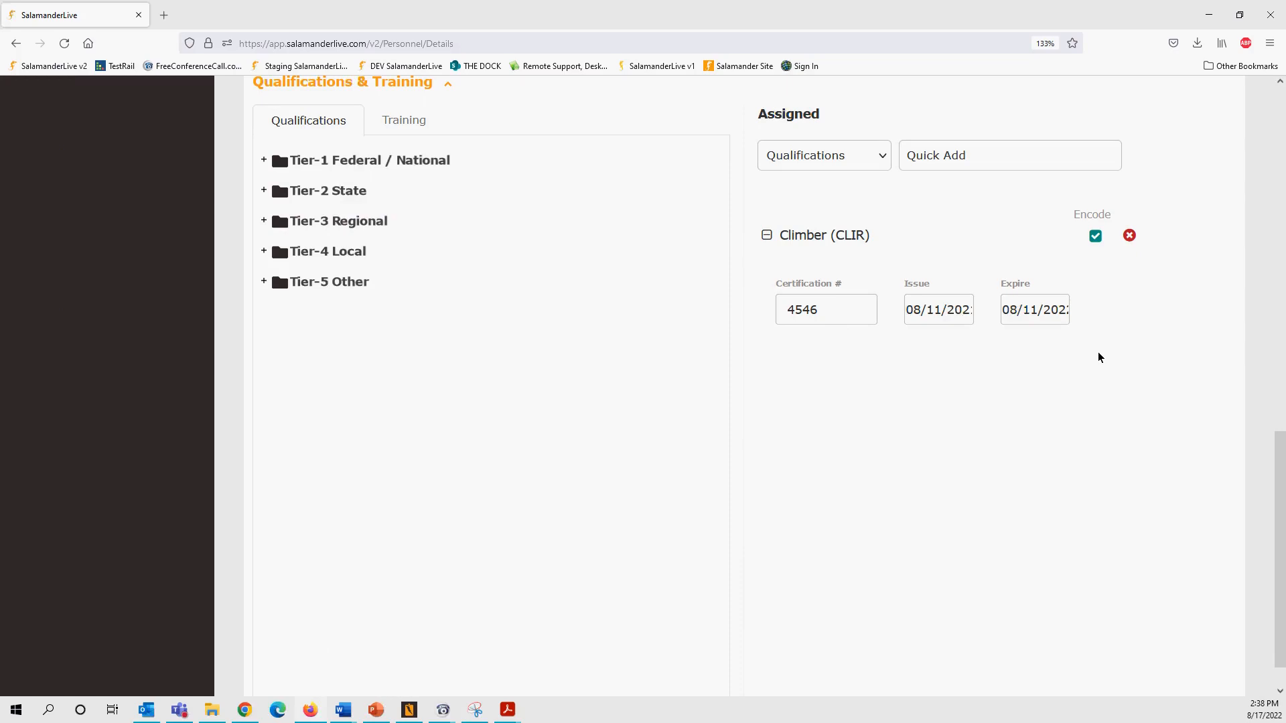
# - Replace the Climber certification number 4546 with 95
pyautogui.moveTo(837, 316); pyautogui.dragTo(762, 308)
pyautogui.write('95')
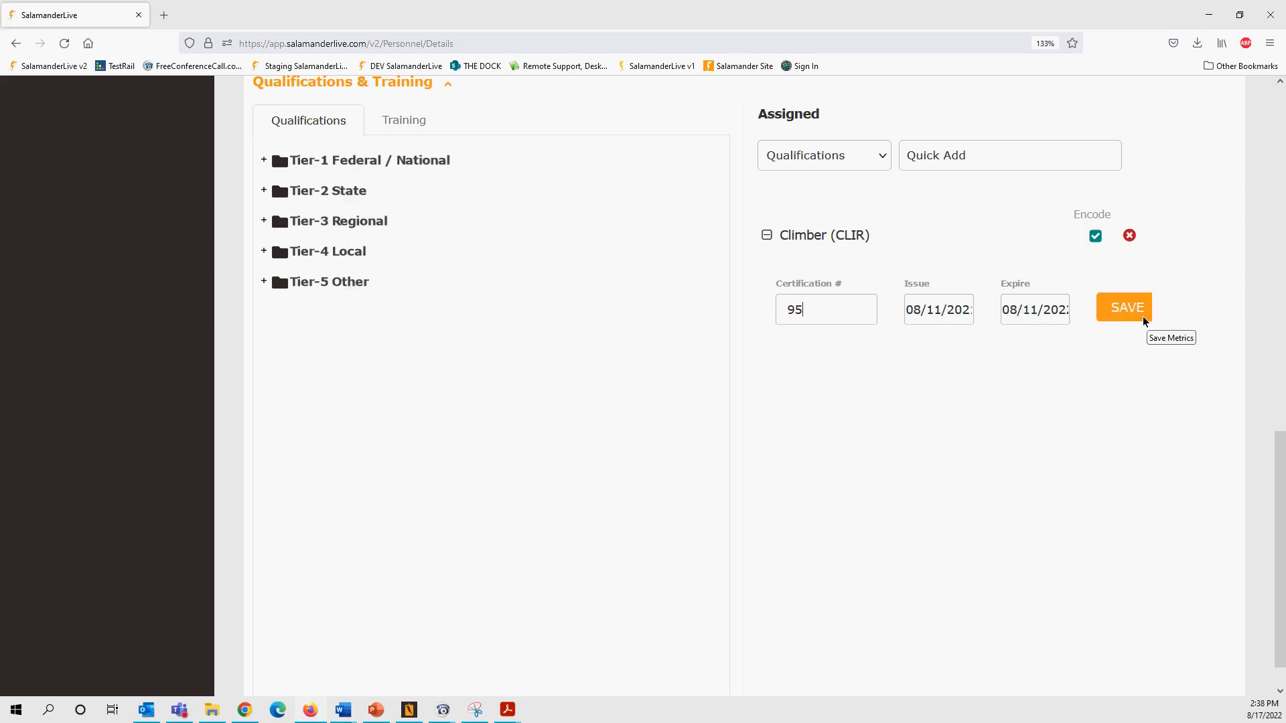
pyautogui.scroll(3, 1051, 436)
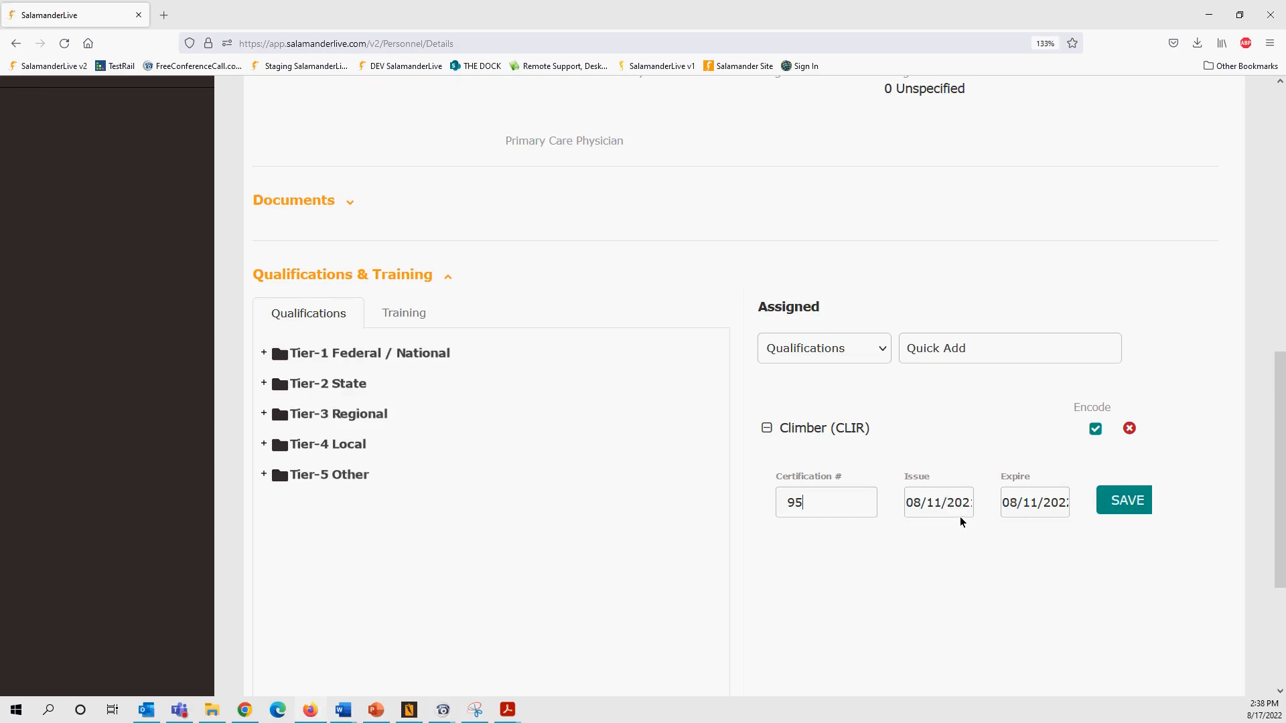
# - Change the Climber expiry year from 2022 to 2023 and save the qualification
pyautogui.click(349, 204)
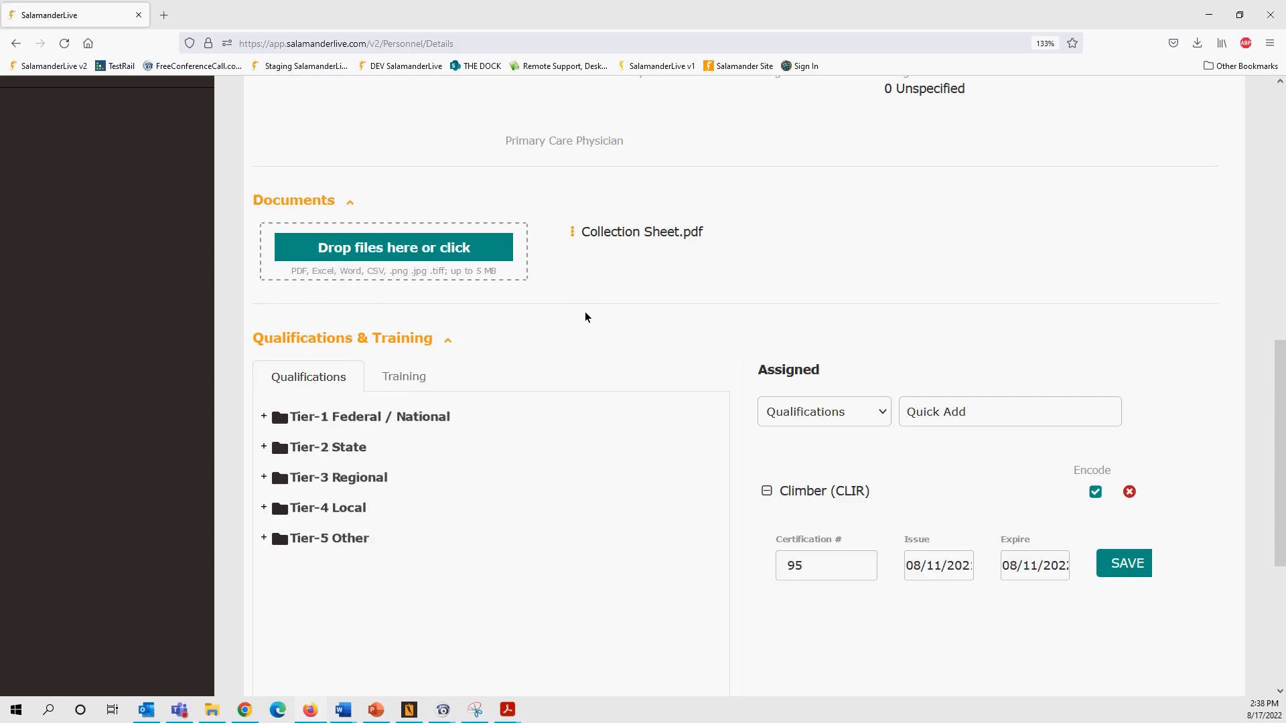
pyautogui.click(971, 570)
pyautogui.moveTo(1058, 568); pyautogui.dragTo(1080, 574)
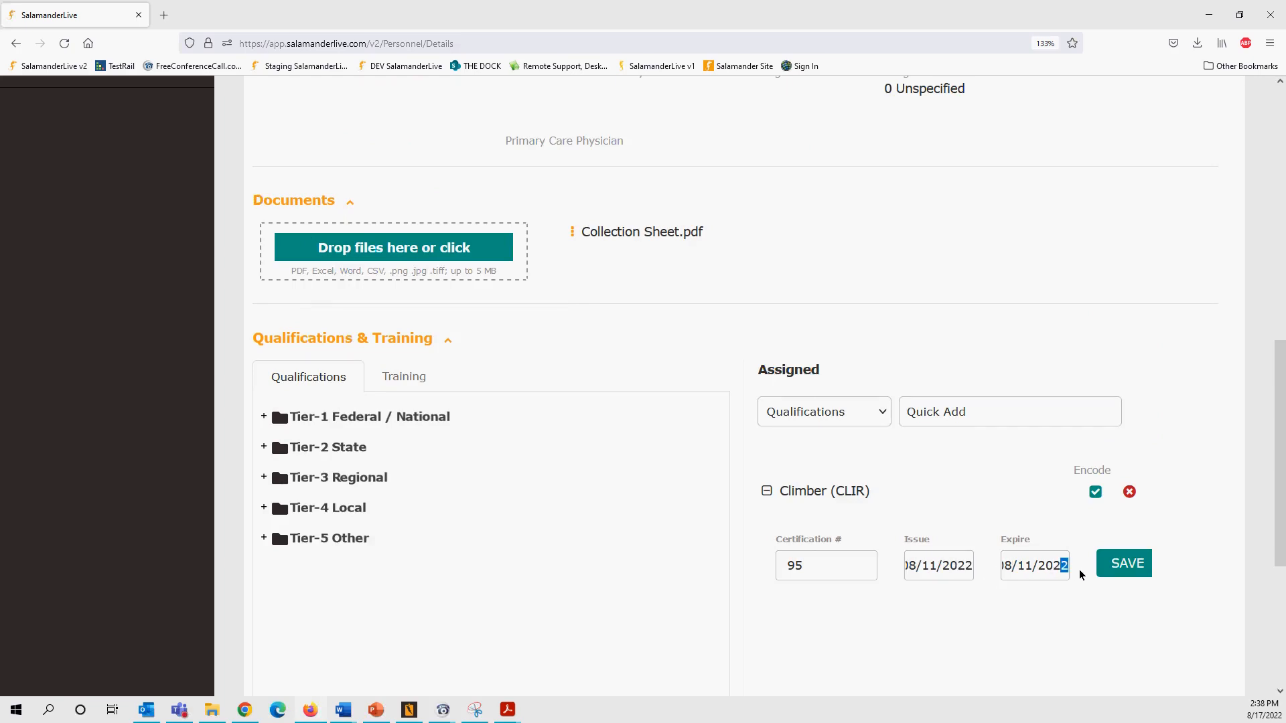
pyautogui.click(1122, 568)
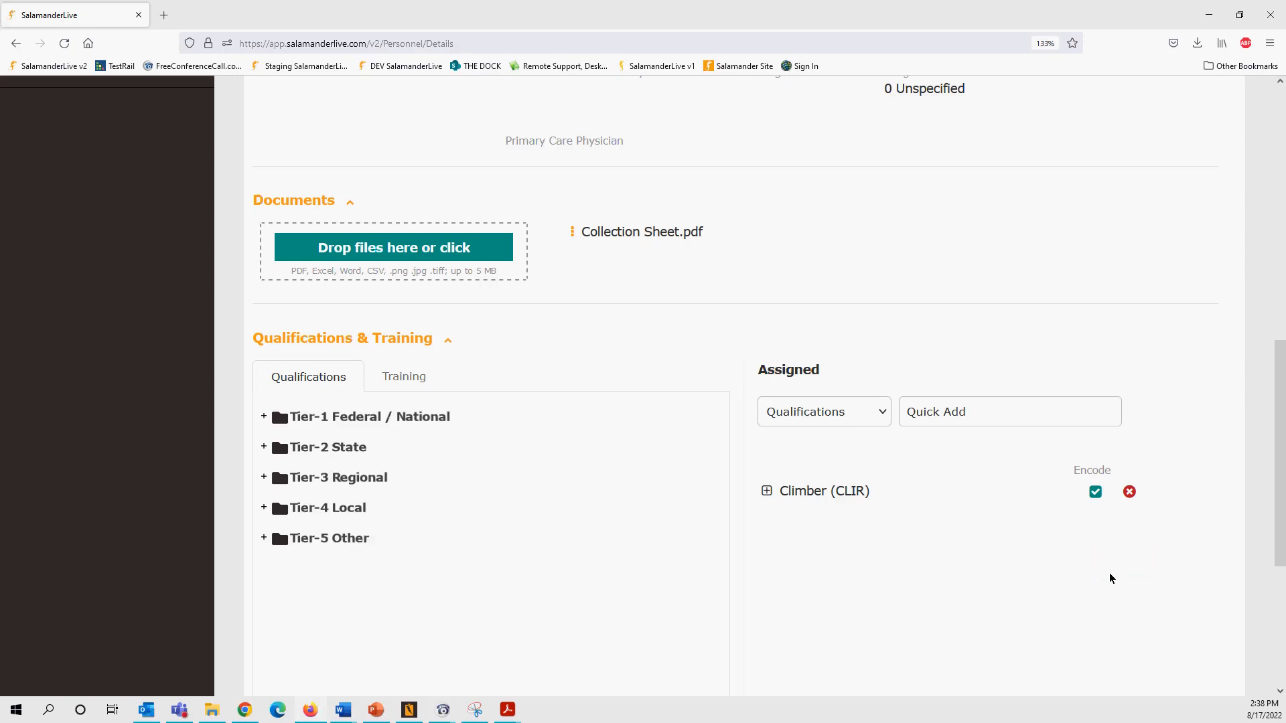
# - Recheck the saved Climber dates, then return to the Home dashboard
pyautogui.click(766, 491)
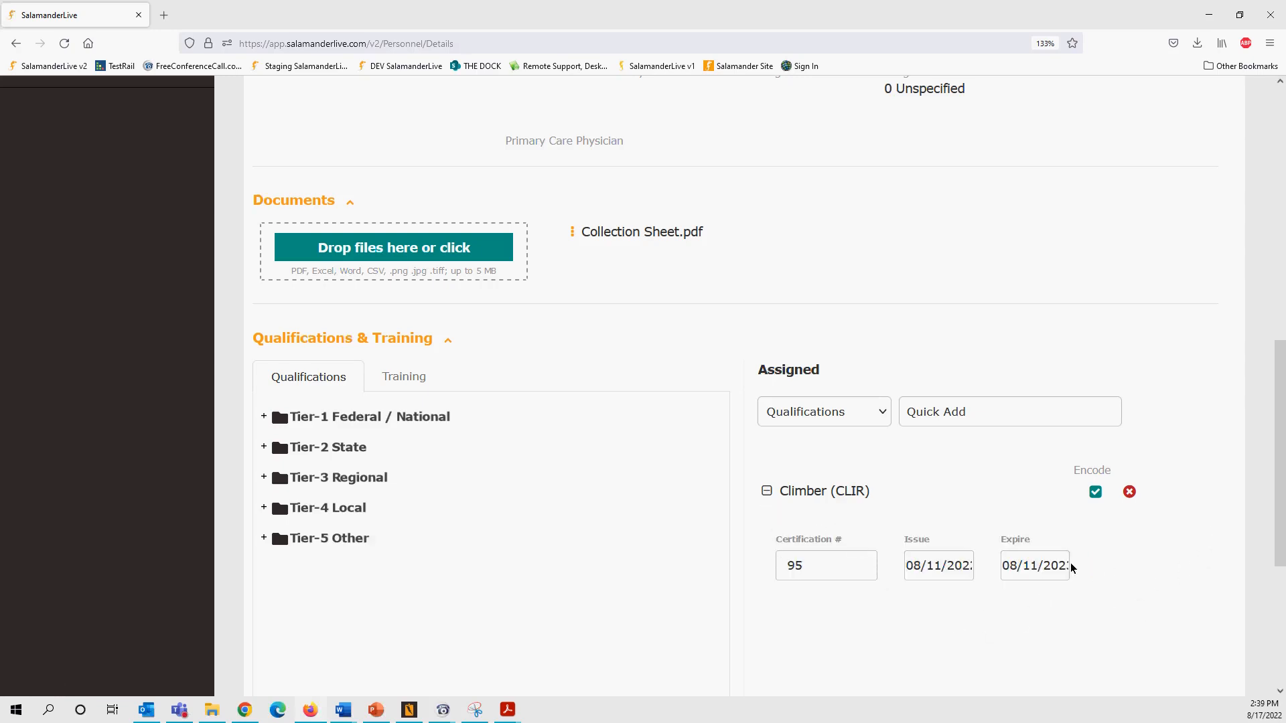
pyautogui.moveTo(1278, 519); pyautogui.dragTo(1282, 241)
pyautogui.click(90, 235)
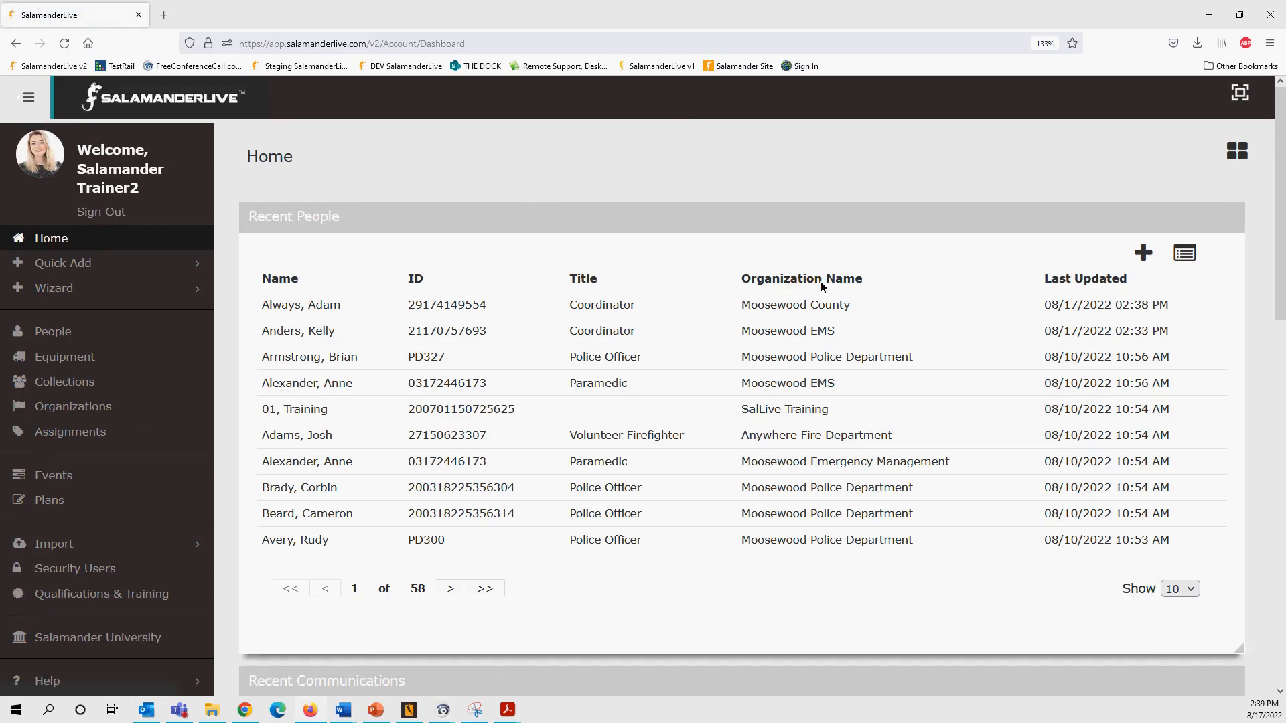
# - Scroll the dashboard to the Qualifications Notice showing one qualification expiring within 30 days
pyautogui.scroll(-8, 821, 295)
pyautogui.scroll(-5, 823, 317)
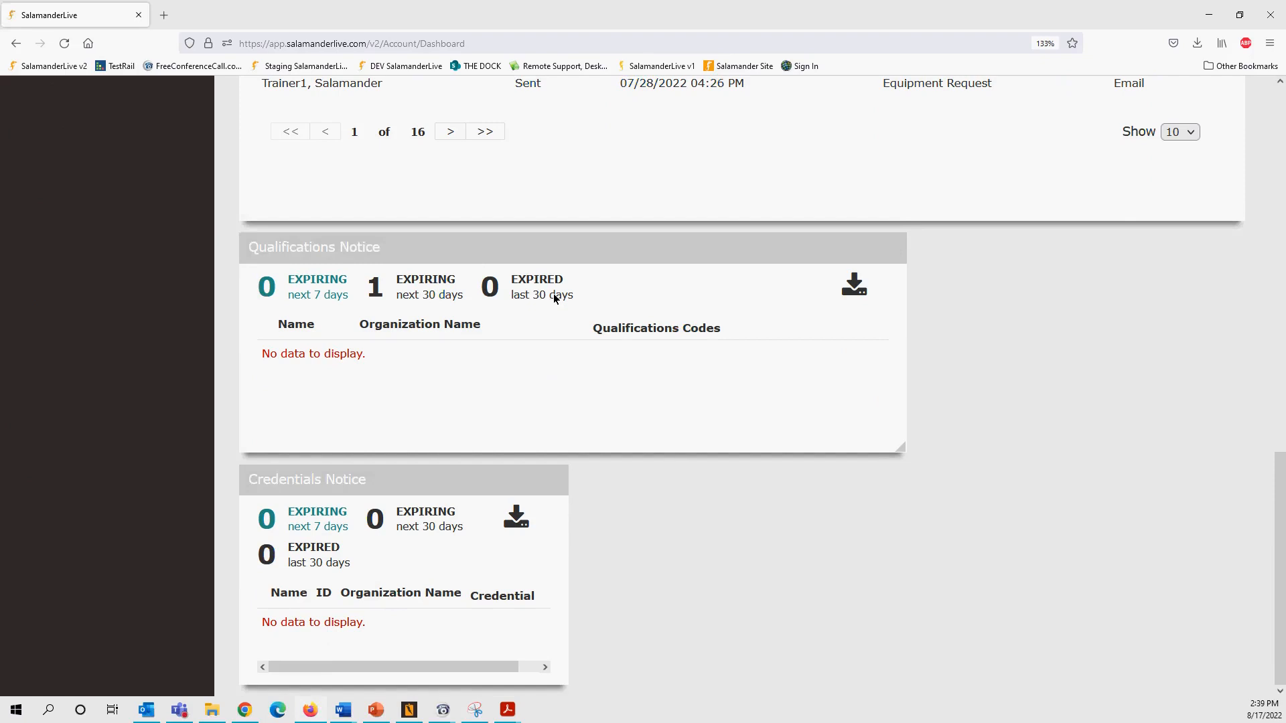
# - List the AEMT qualification expiring within 30 days (due 09/01/2022), then go to Salamander University
pyautogui.click(424, 295)
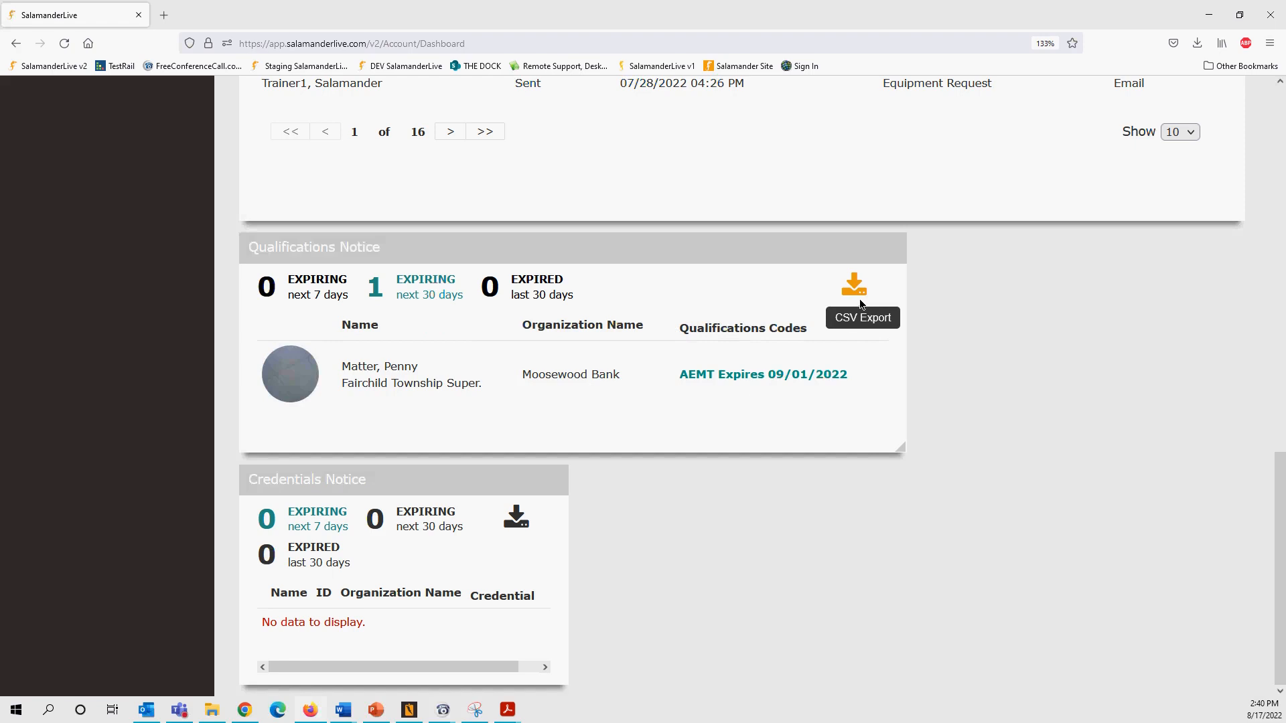
pyautogui.scroll(12, 738, 347)
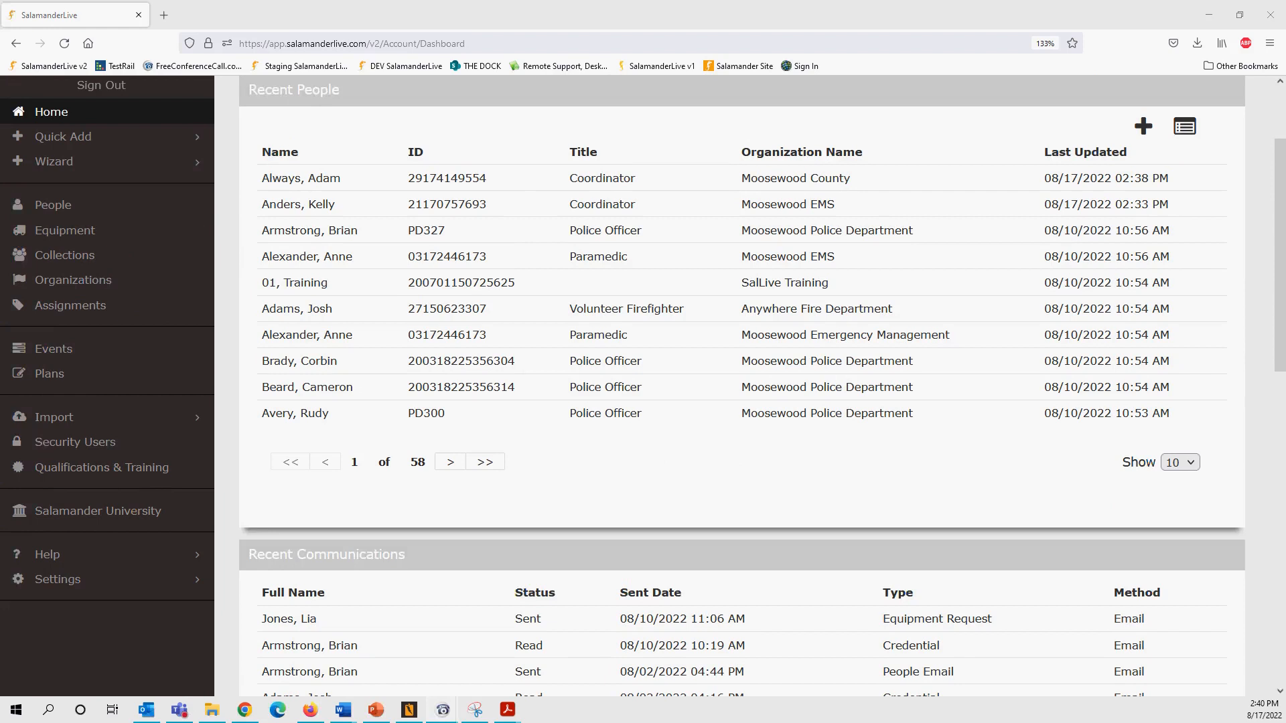
pyautogui.click(135, 513)
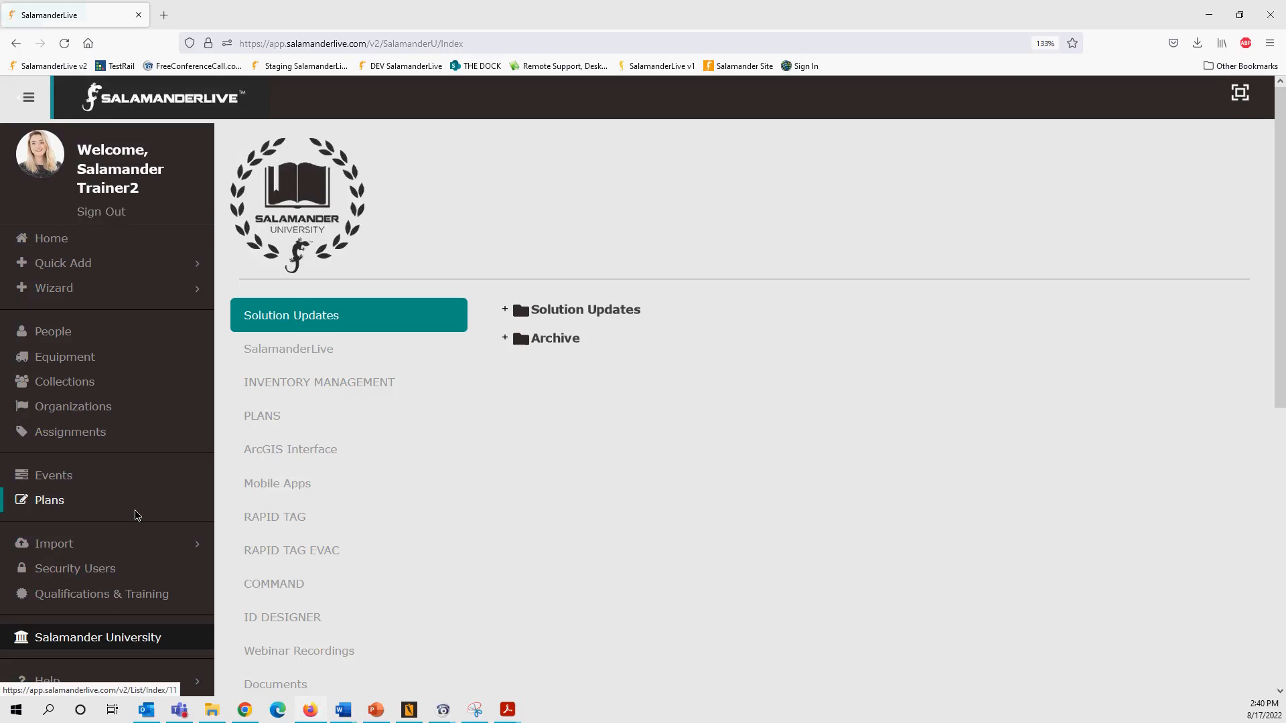
# - In the SalamanderLive topic, expand Included Features, peek at Records Management, then expand Account Setup
pyautogui.click(285, 349)
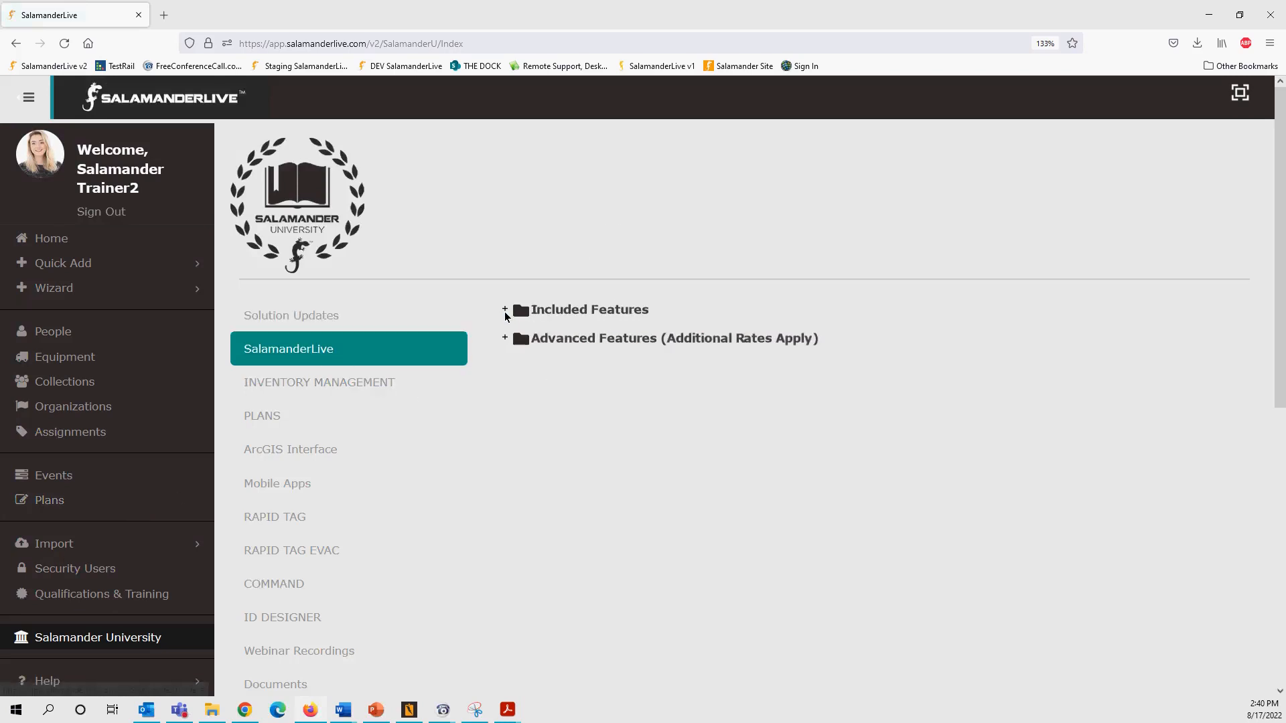
pyautogui.click(505, 311)
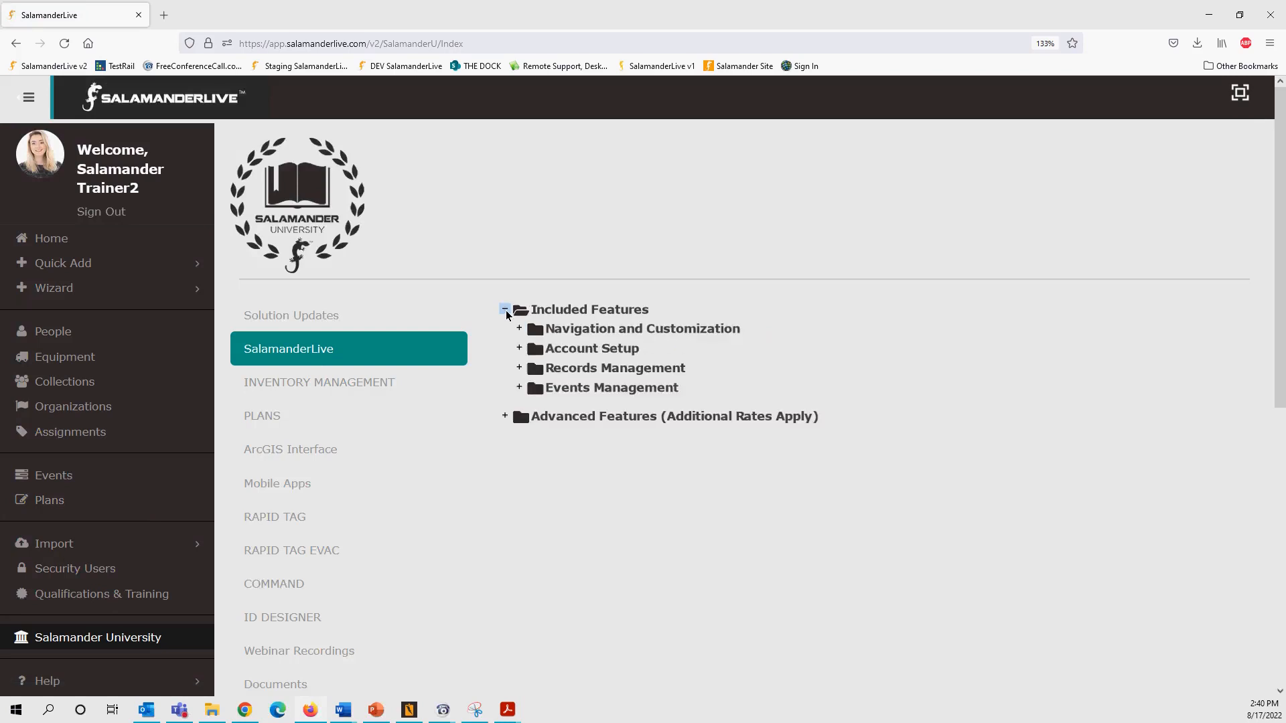
pyautogui.click(520, 368)
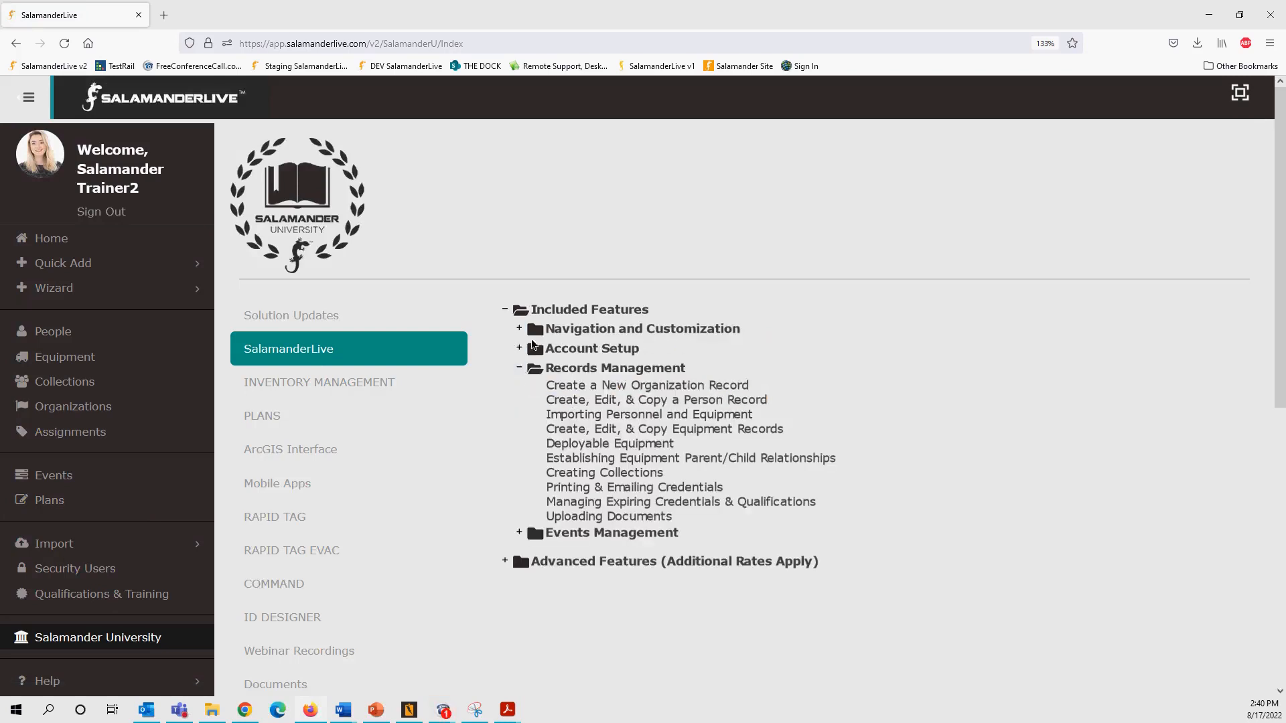
pyautogui.click(519, 368)
pyautogui.click(520, 349)
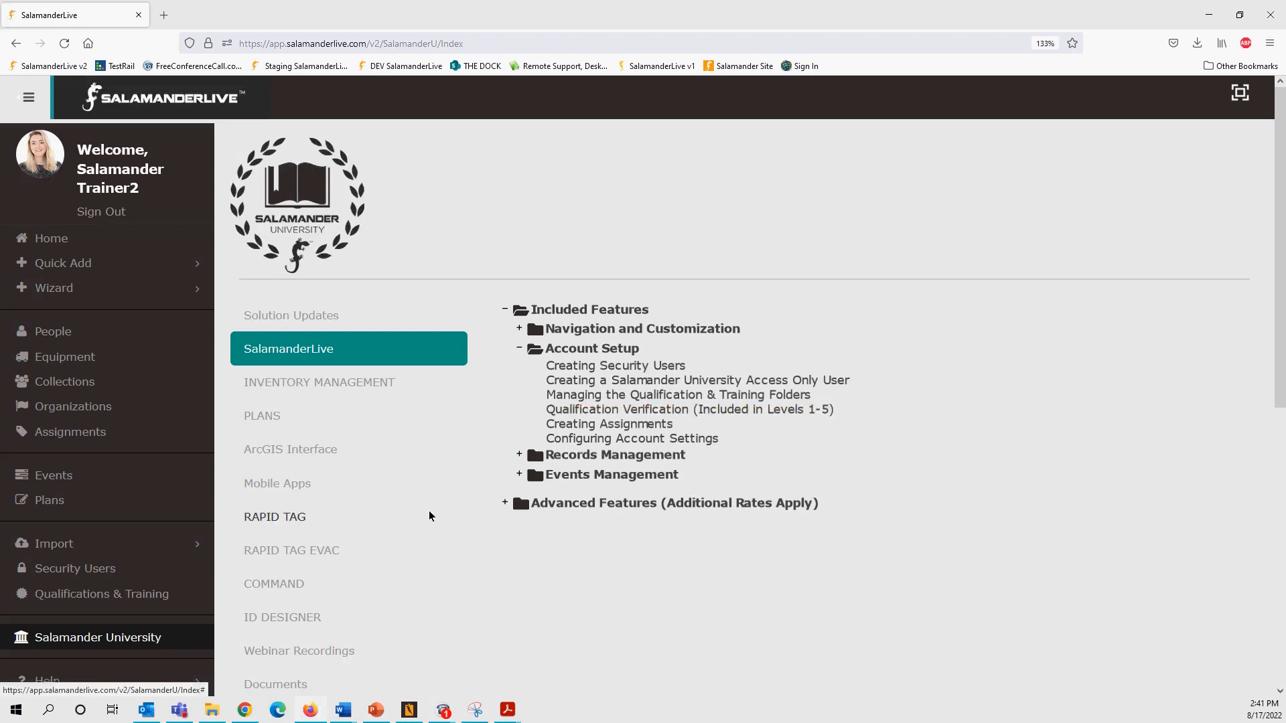
# - Show Salamander University's Documents and expand the User Guides folder
pyautogui.scroll(-5, 428, 516)
pyautogui.click(296, 400)
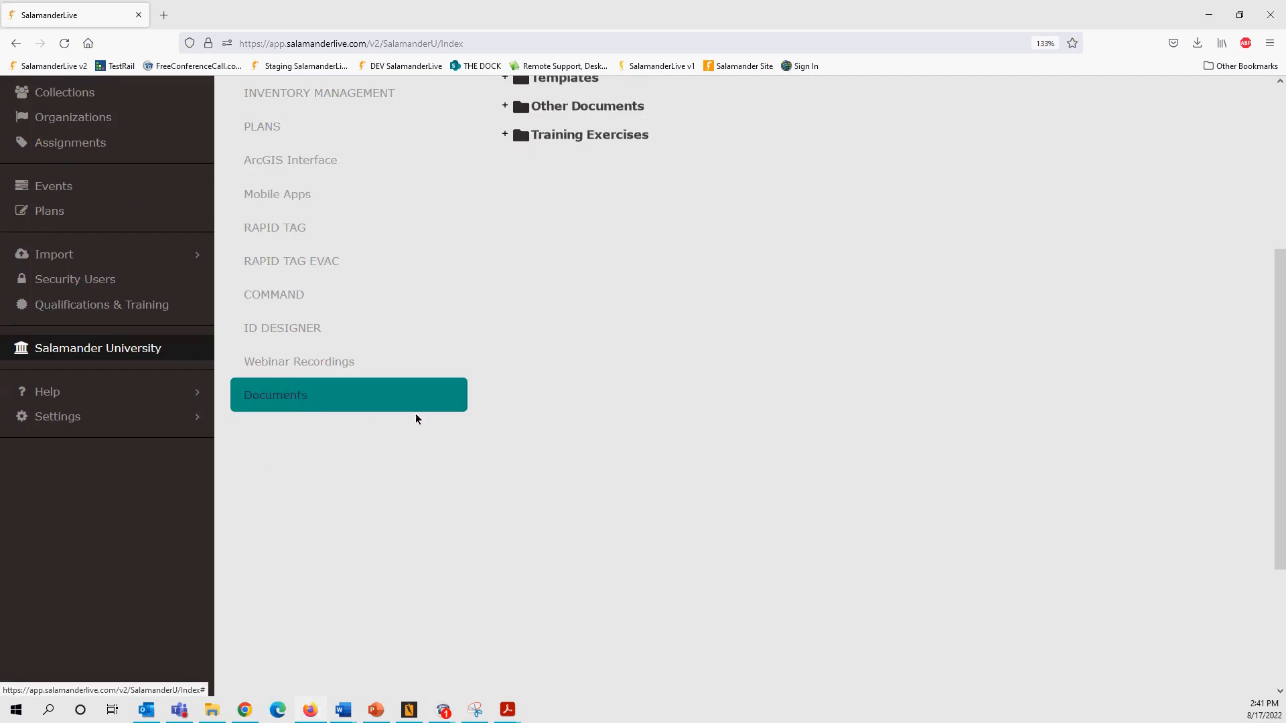
pyautogui.scroll(5, 560, 412)
pyautogui.click(505, 310)
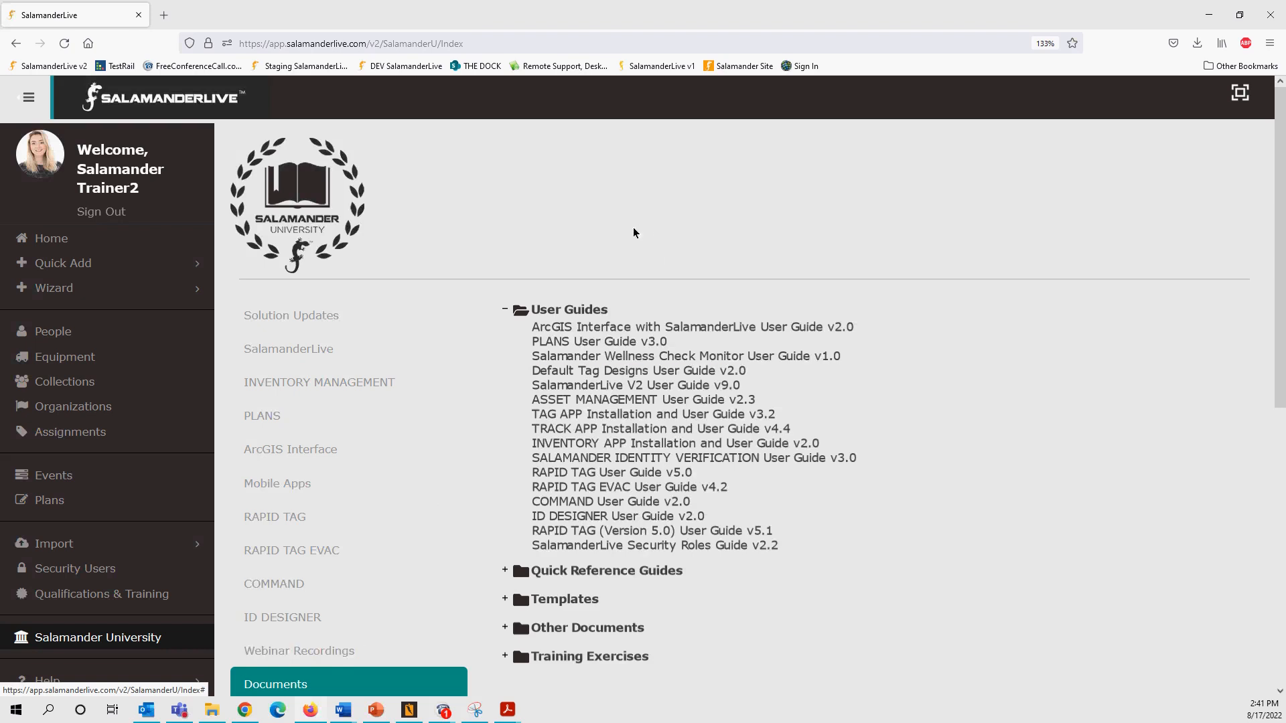
# - In Webinar Recordings, expand SalamanderLive Releases, Series 7: Back To Basics and Series 6: Solutions-Focused Scenarios
pyautogui.click(344, 660)
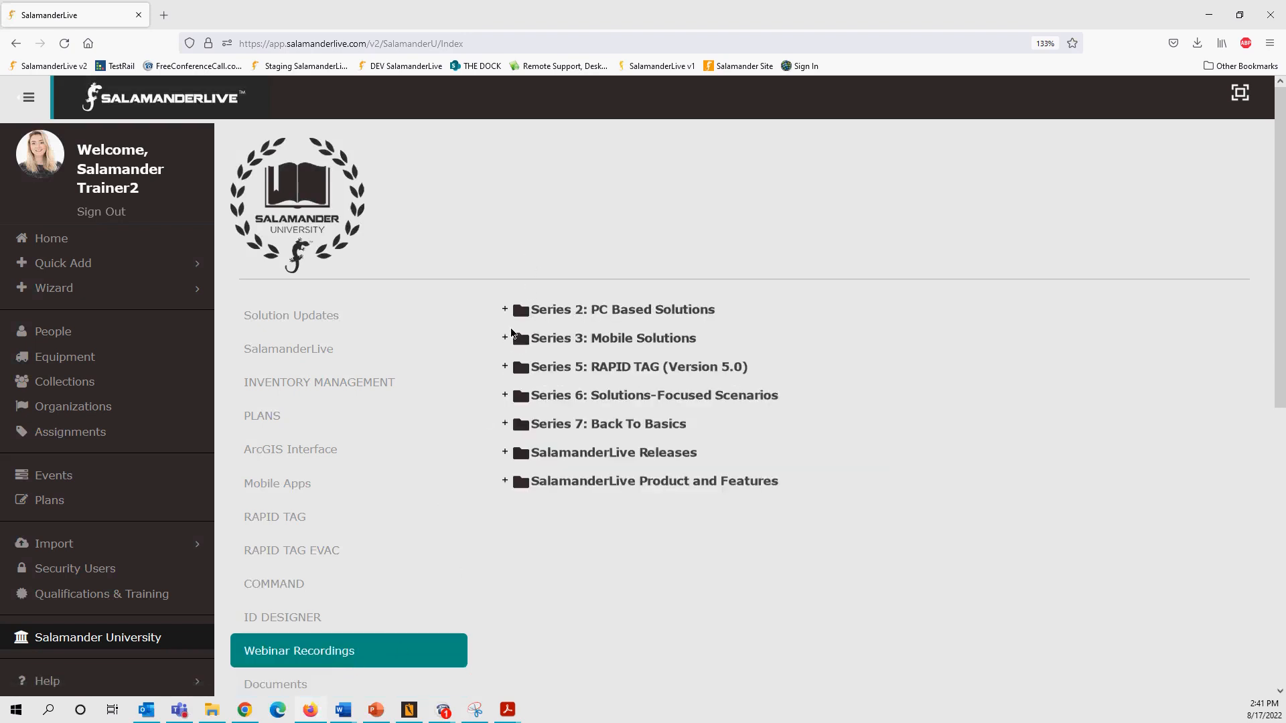
pyautogui.click(506, 453)
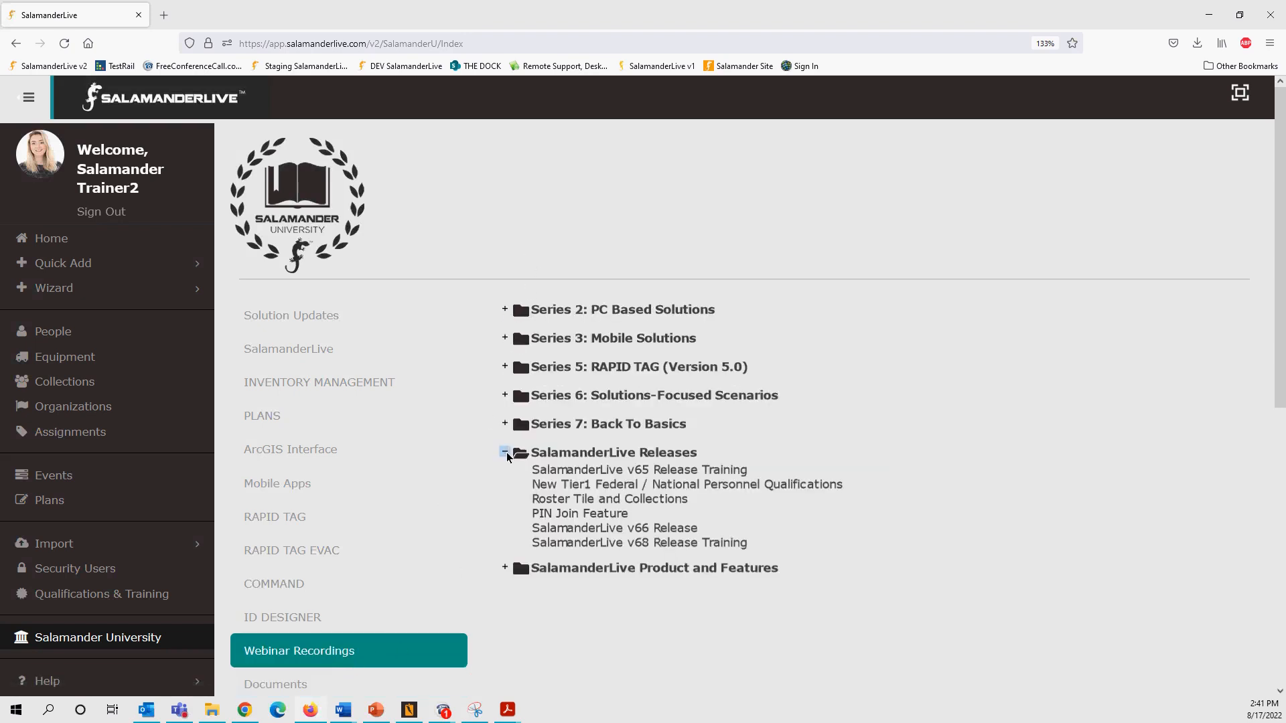
pyautogui.click(506, 423)
pyautogui.click(505, 396)
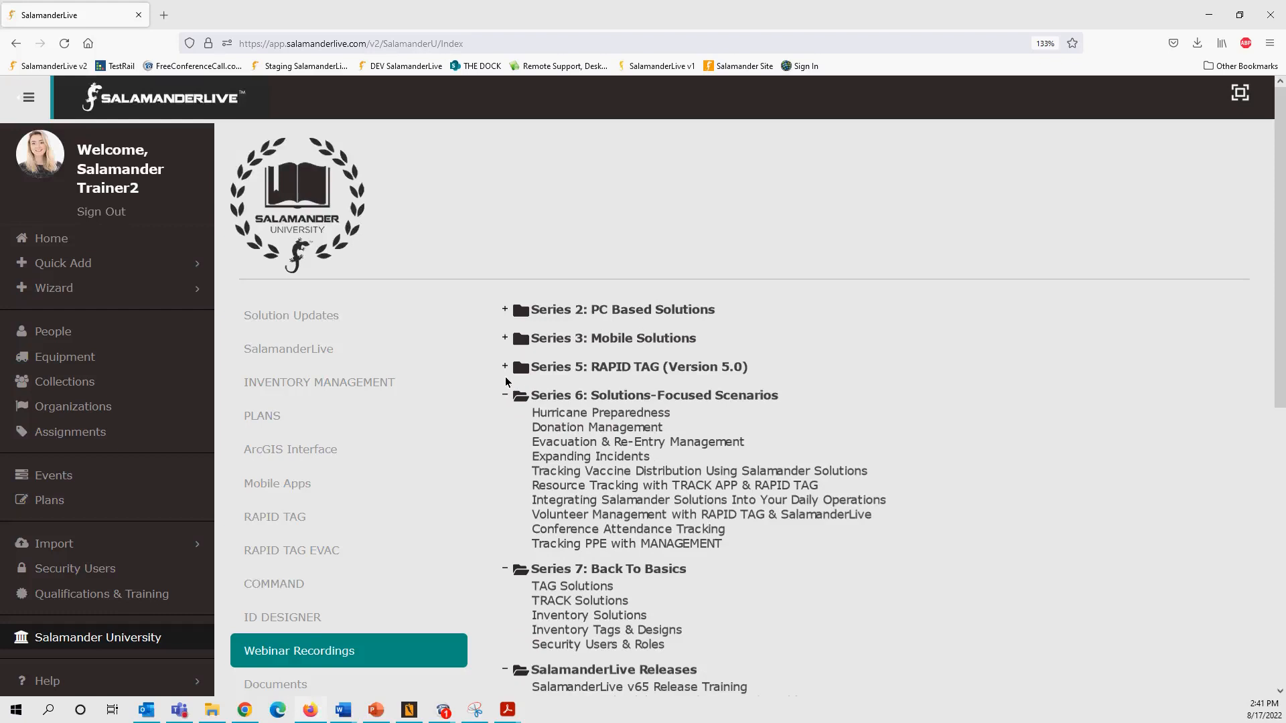
pyautogui.scroll(-5, 561, 568)
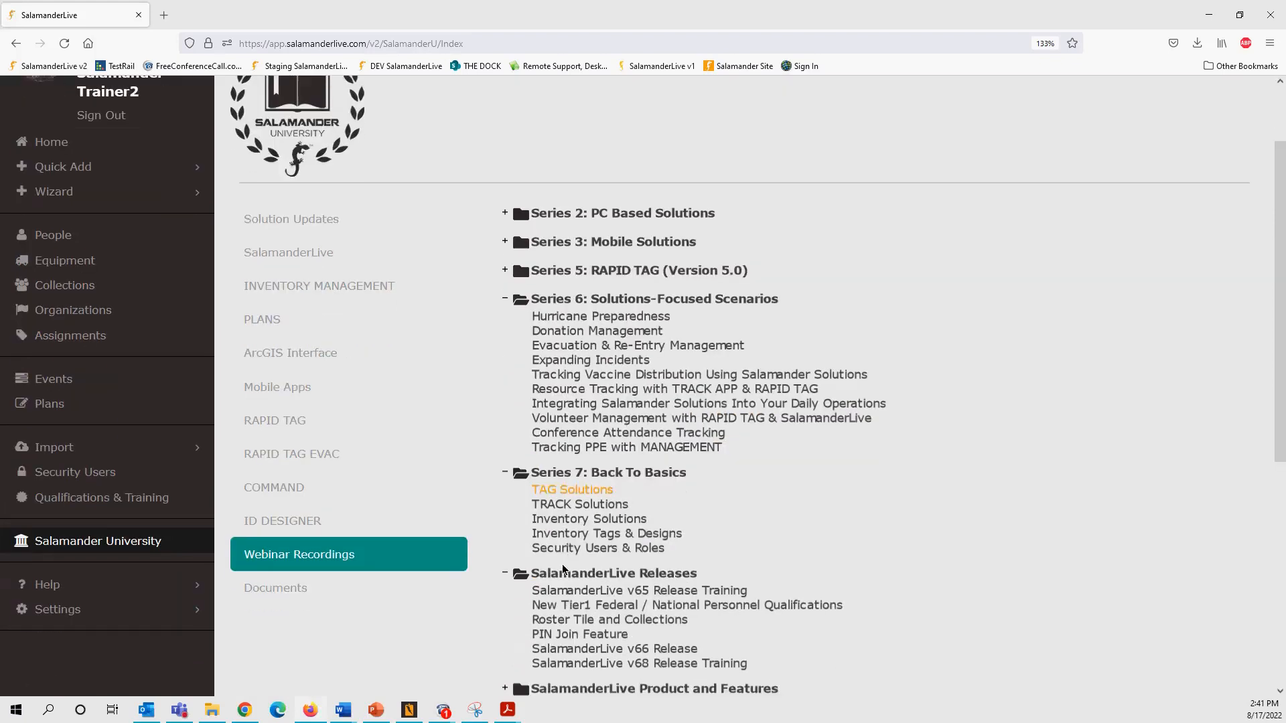